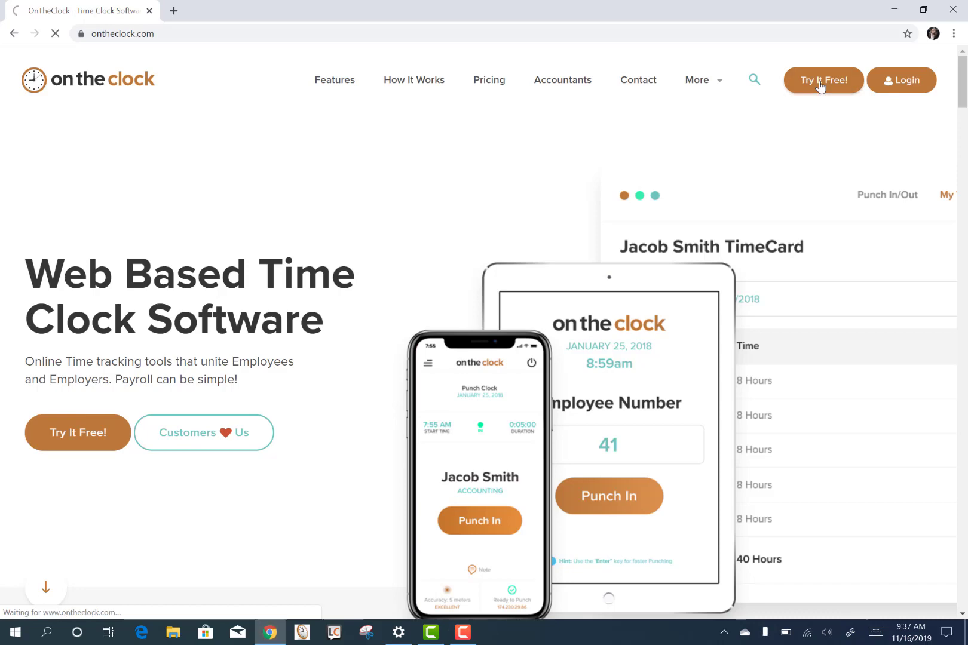
- Enter the account holder's name, e-mail address and phone number in the trial signup form
{"action": "left_click", "coordinate": [652, 326]}
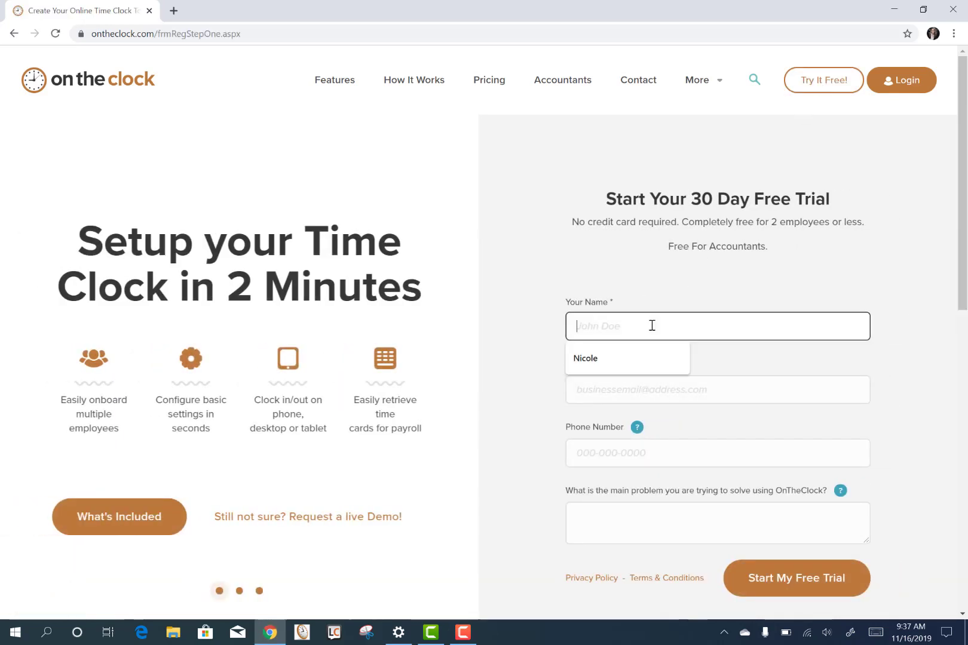
{"action": "type", "text": "Nicole"}
{"action": "key", "text": "Tab"}
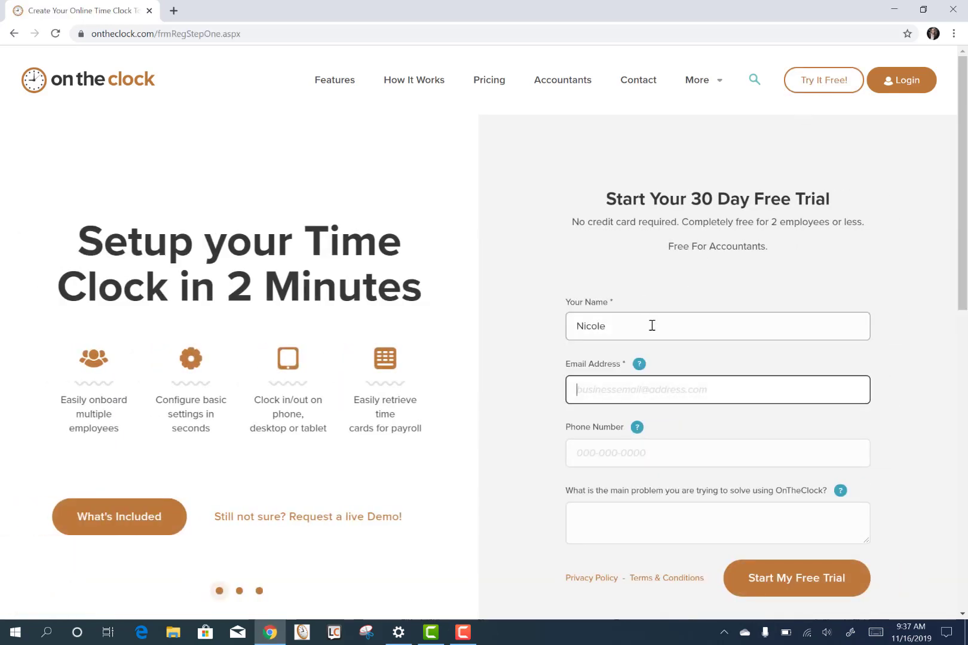
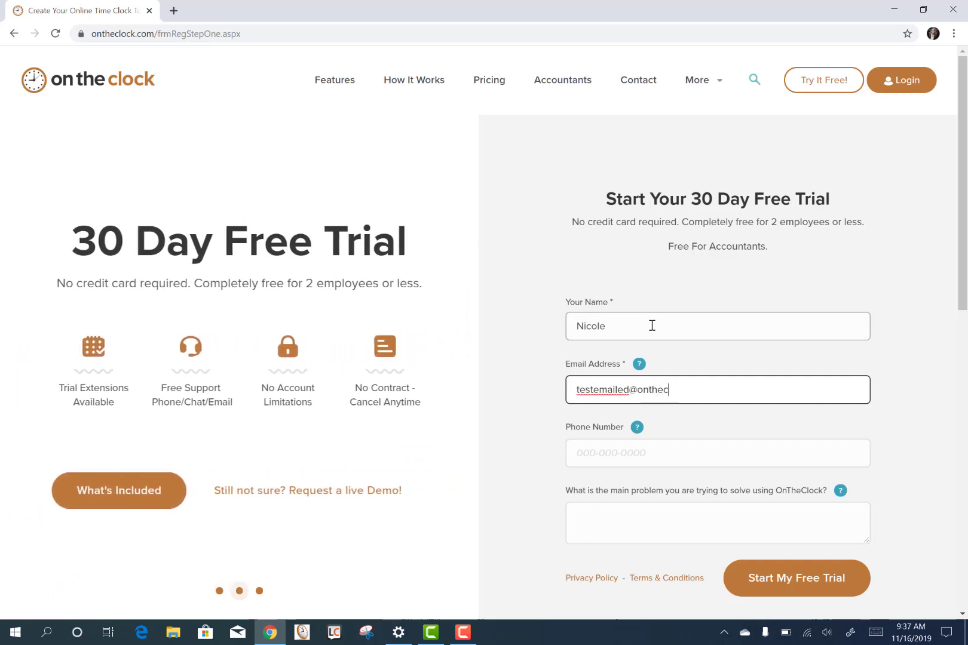
{"action": "key", "text": "Tab"}
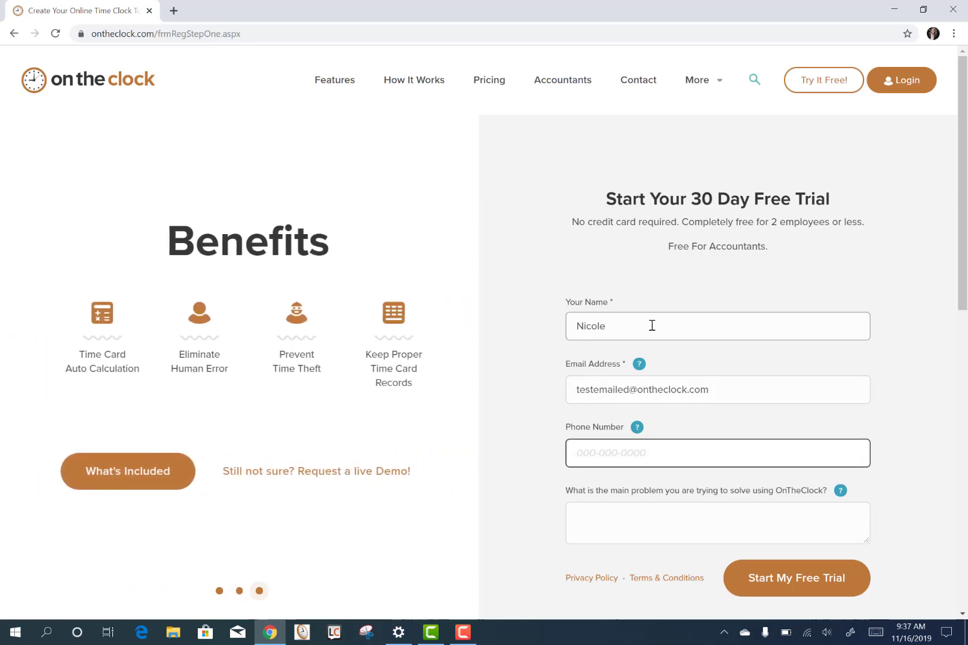
{"action": "type", "text": "2485551234"}
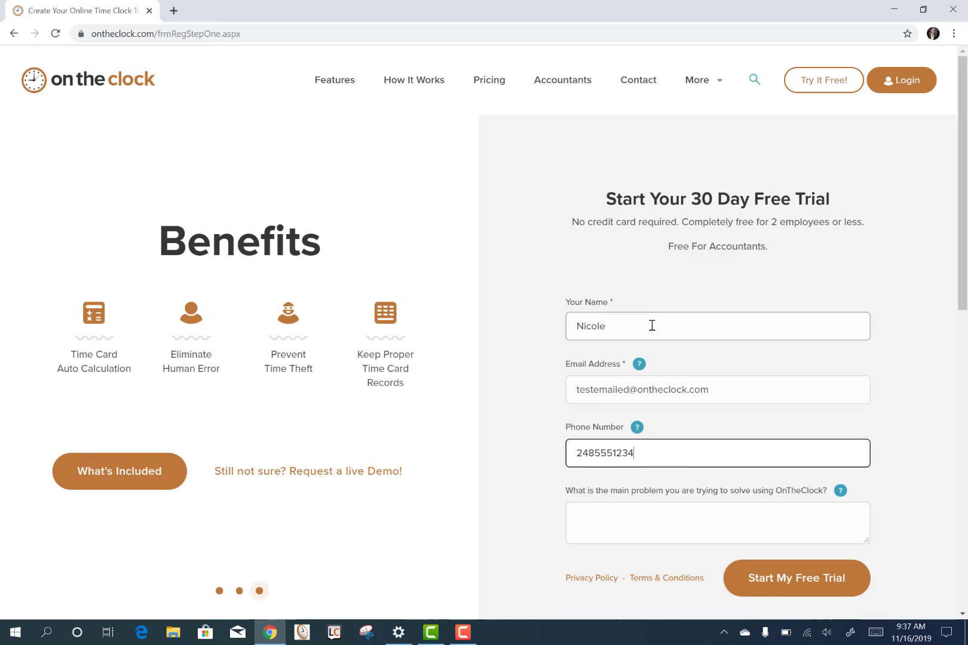
- Answer the main problem with 'Time tracking needed' and submit the free-trial signup
{"action": "key", "text": "Tab"}
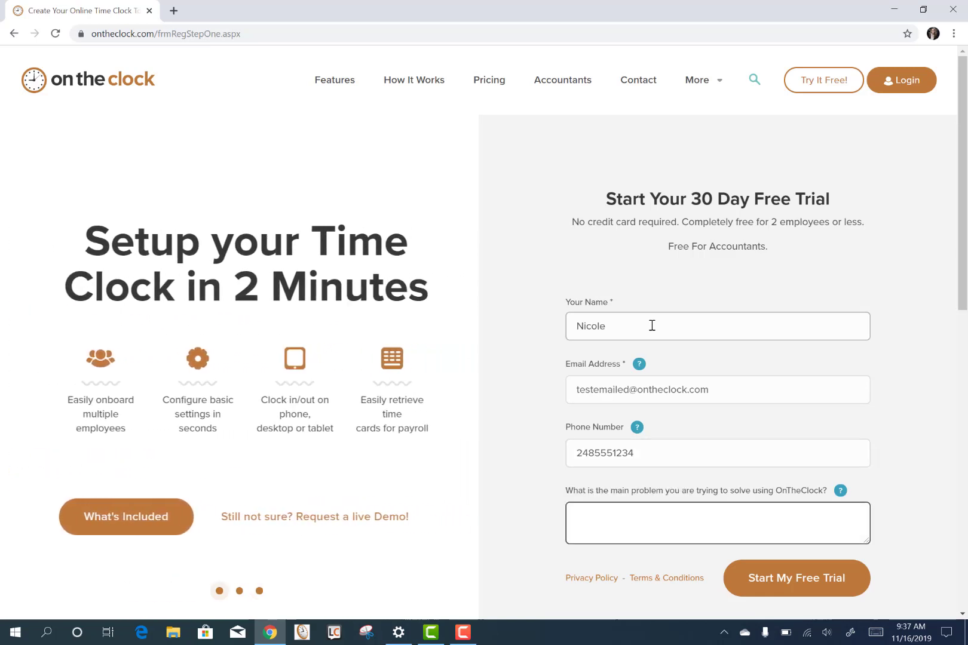
{"action": "type", "text": "T"}
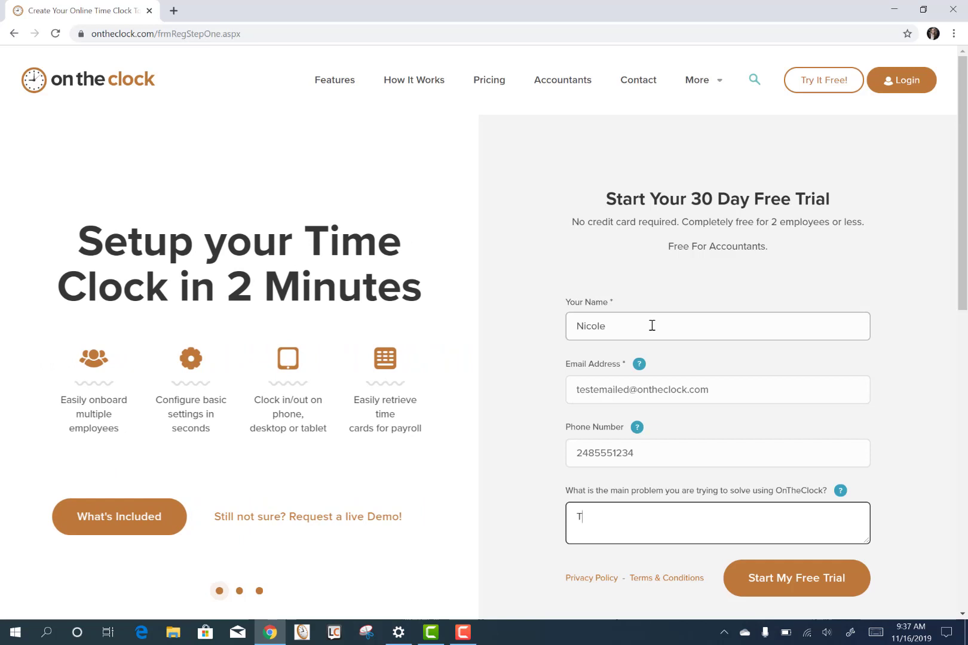
{"action": "type", "text": "ime tracking needed"}
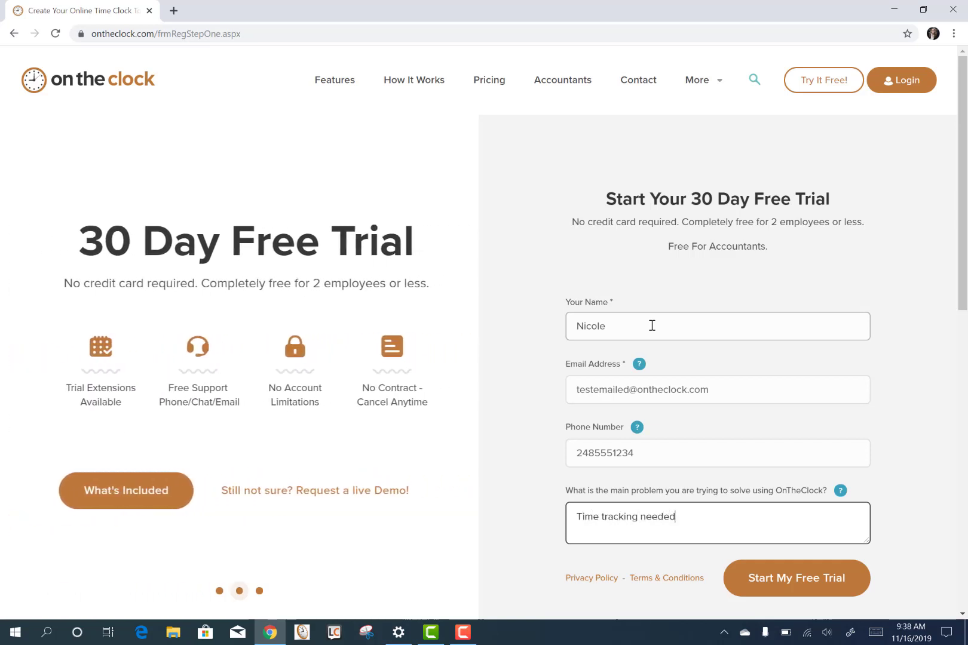
{"action": "left_click", "coordinate": [790, 579]}
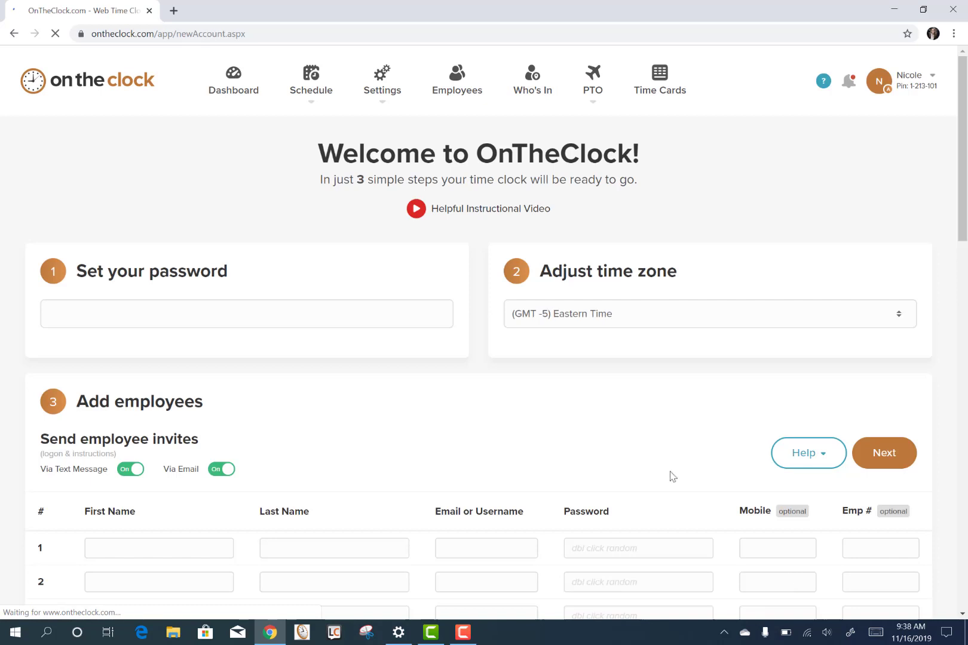
- Set the account password and keep the time zone at (GMT -5) Eastern Time
{"action": "left_click", "coordinate": [145, 321]}
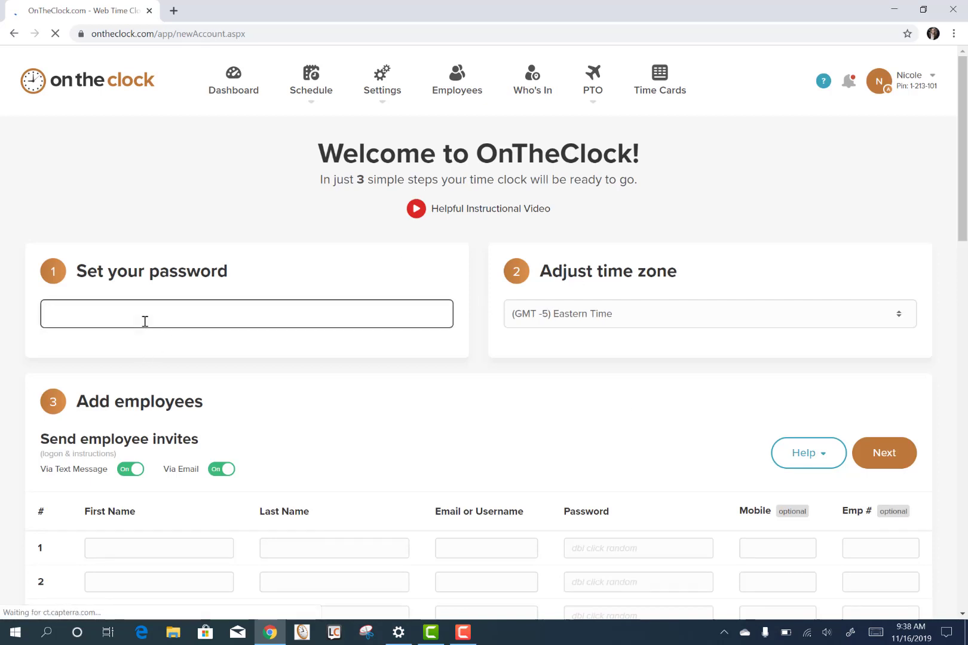
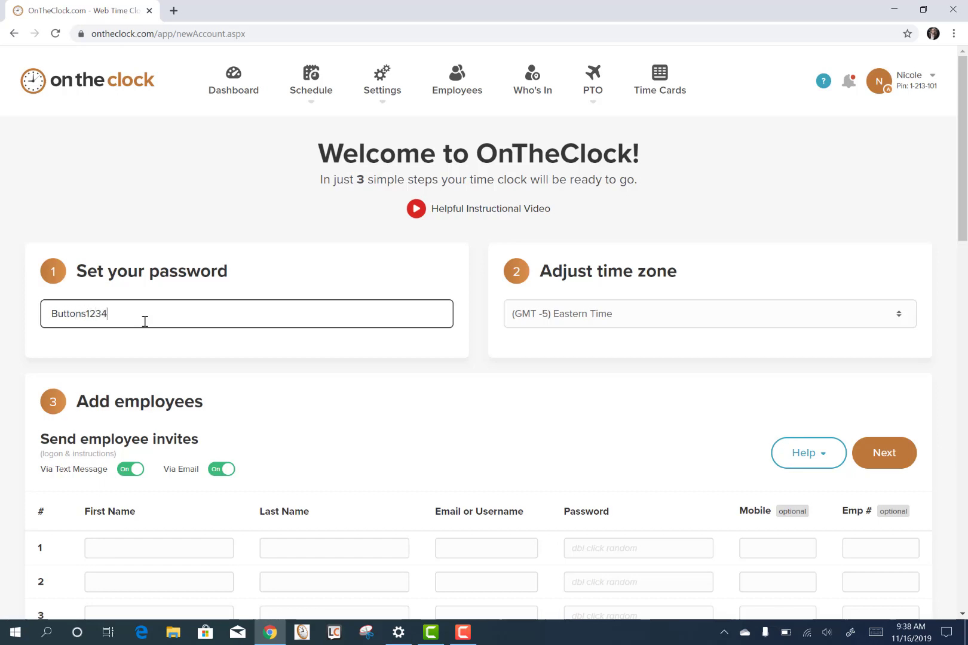
{"action": "key", "text": "Tab"}
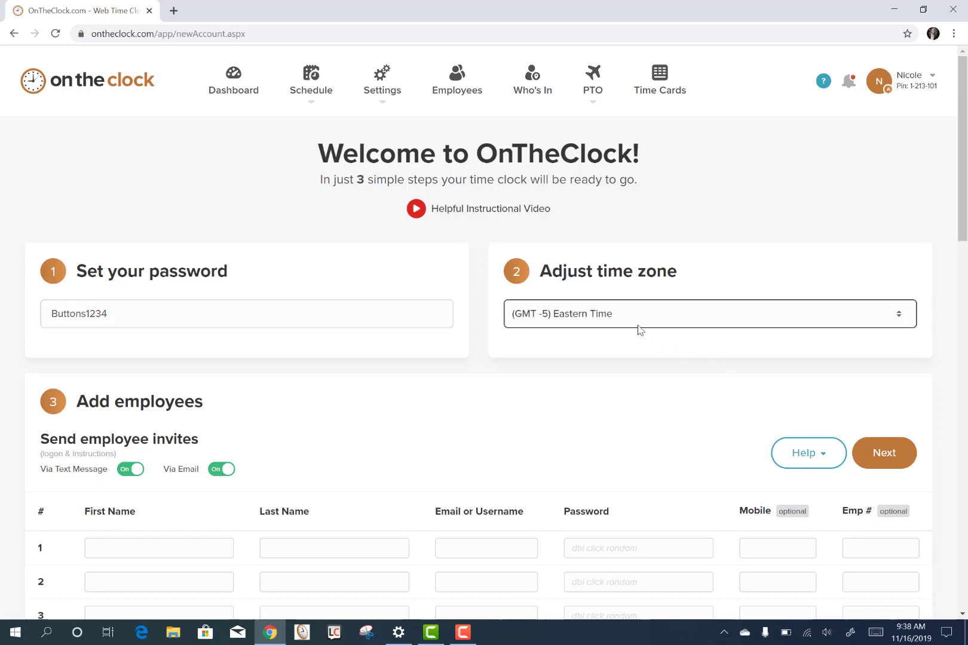
{"action": "left_click", "coordinate": [621, 317]}
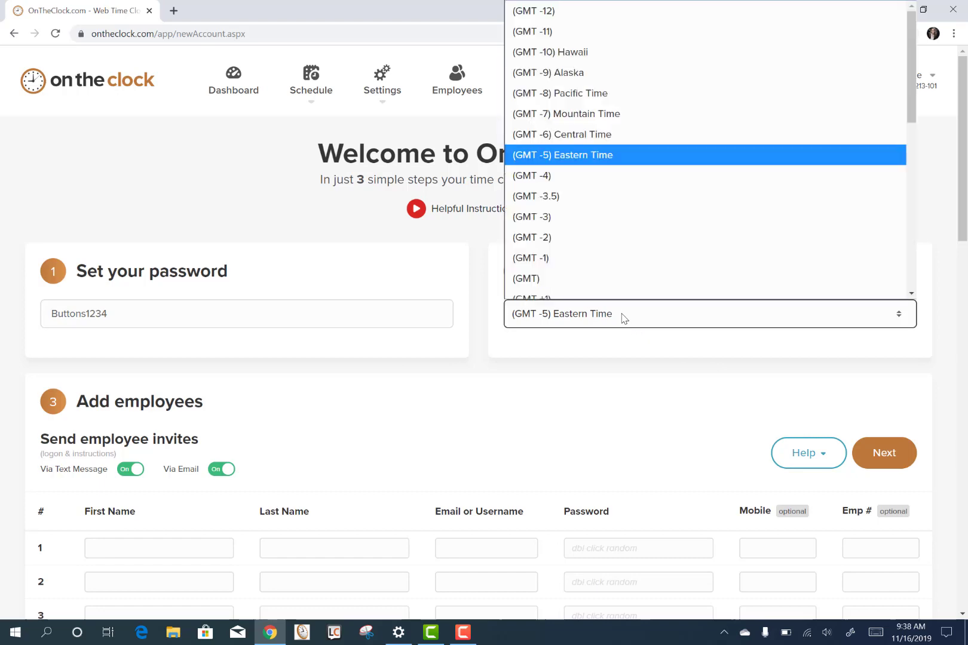
{"action": "left_click", "coordinate": [595, 155]}
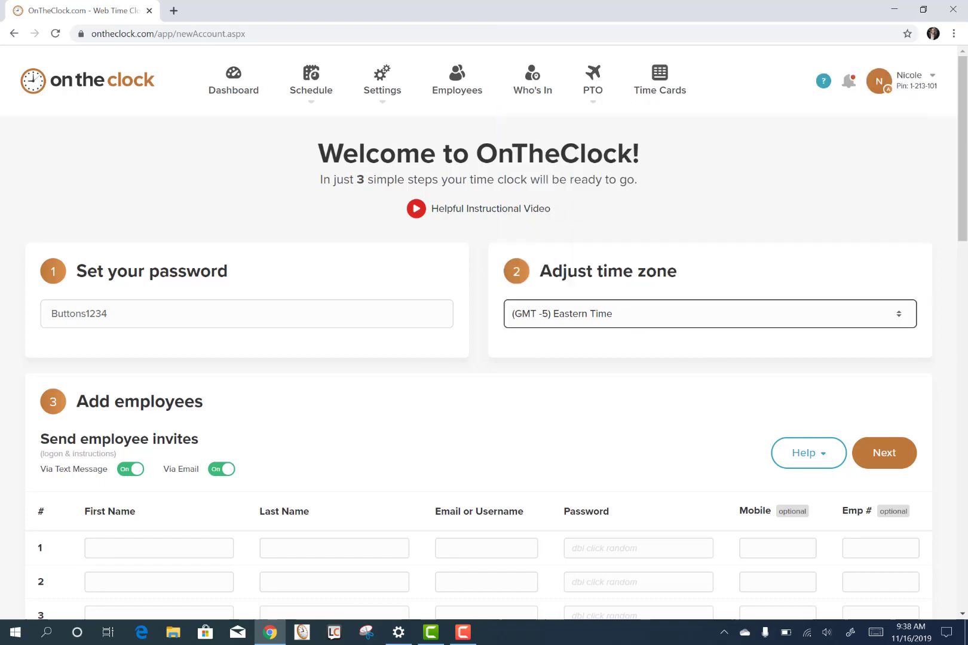
{"action": "scroll", "coordinate": [962, 181], "scroll_direction": "down", "scroll_amount": 5}
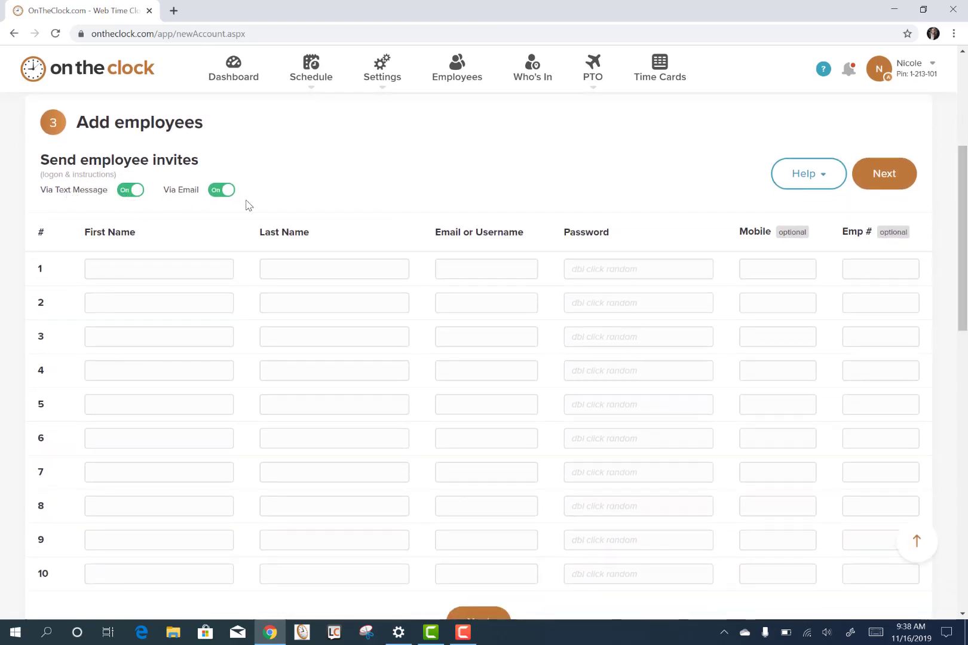
- Add the first employee, Test Employee, with username TestEmployee567 and a random password
{"action": "left_click", "coordinate": [151, 276]}
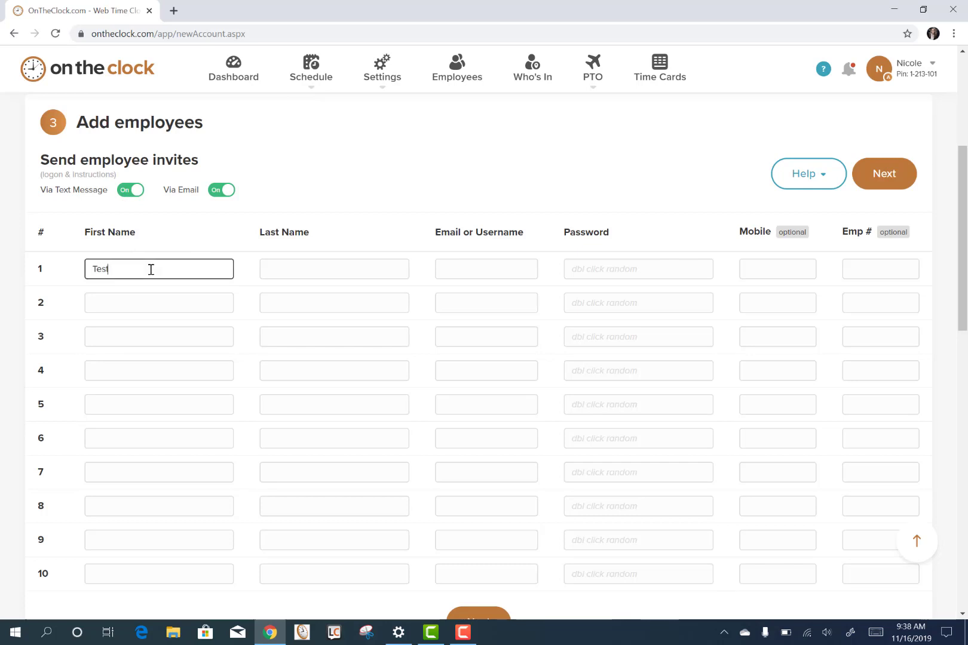
{"action": "key", "text": "Tab"}
{"action": "type", "text": "Em"}
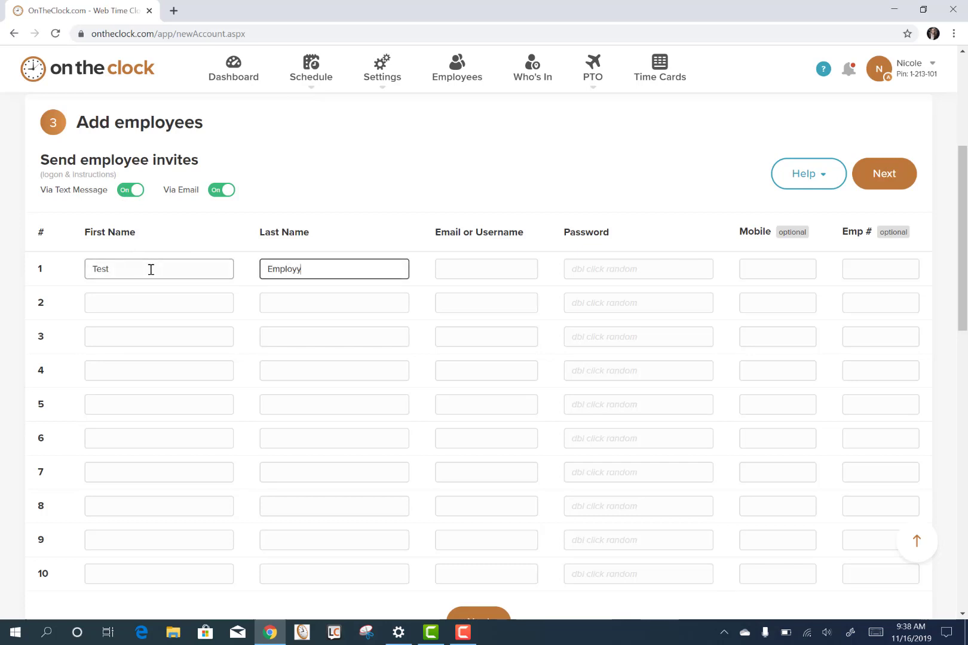
{"action": "type", "text": "ployy"}
{"action": "key", "text": "BackSpace"}
{"action": "type", "text": "ee"}
{"action": "key", "text": "Tab"}
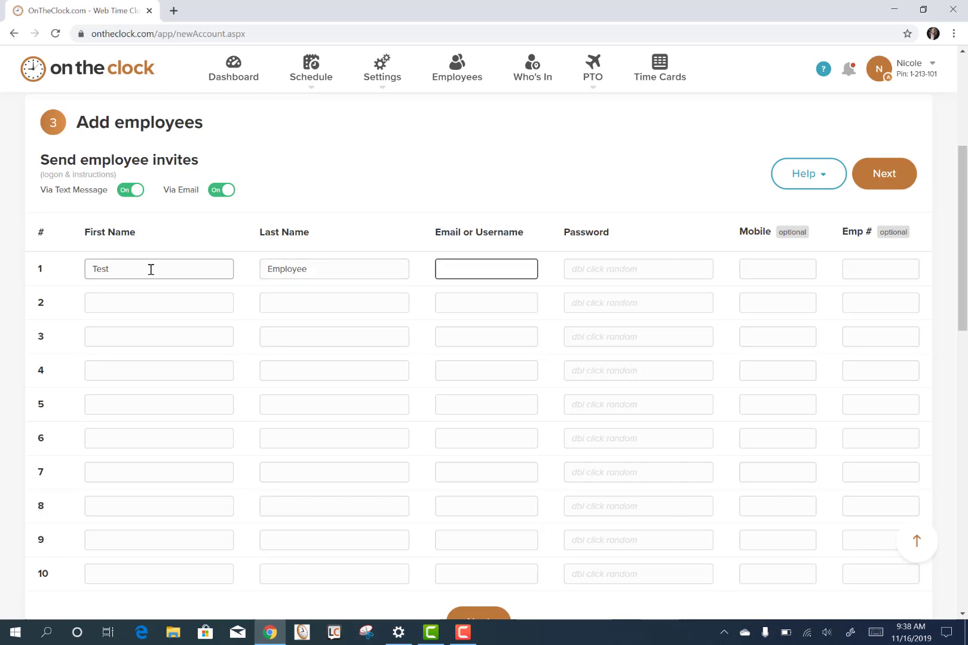
{"action": "type", "text": "TestEm"}
{"action": "type", "text": "ployee5677"}
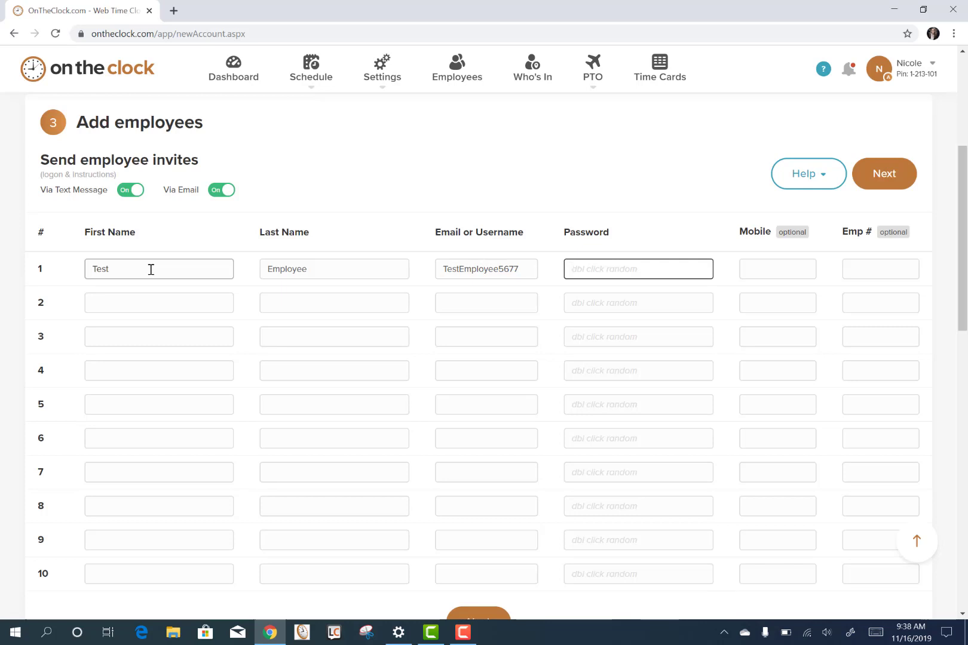
{"action": "double_click", "coordinate": [604, 273]}
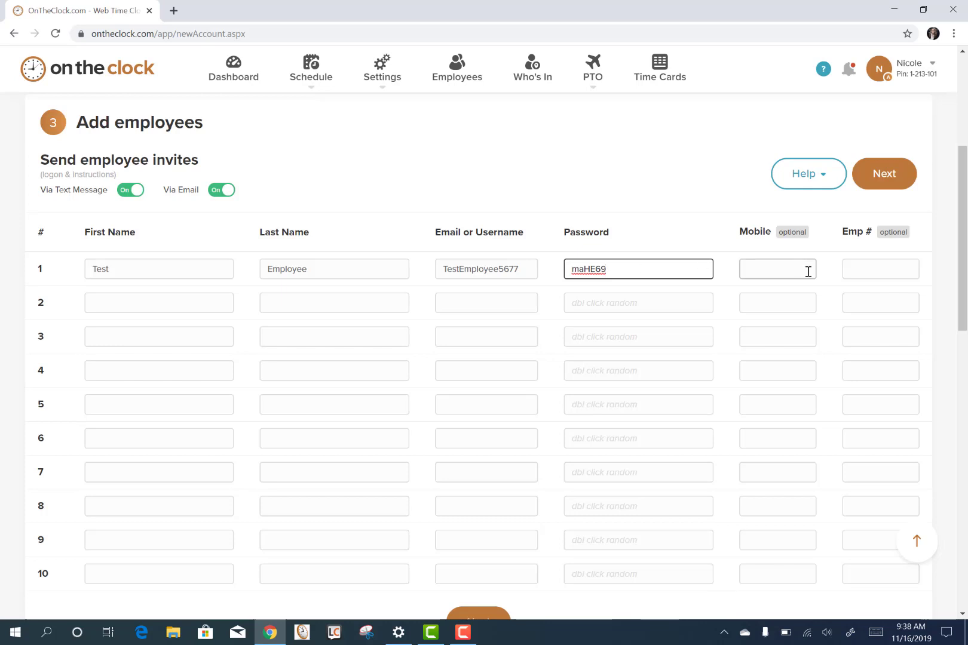
- Add the second test employee with a random password and finish the setup
{"action": "left_click", "coordinate": [138, 304]}
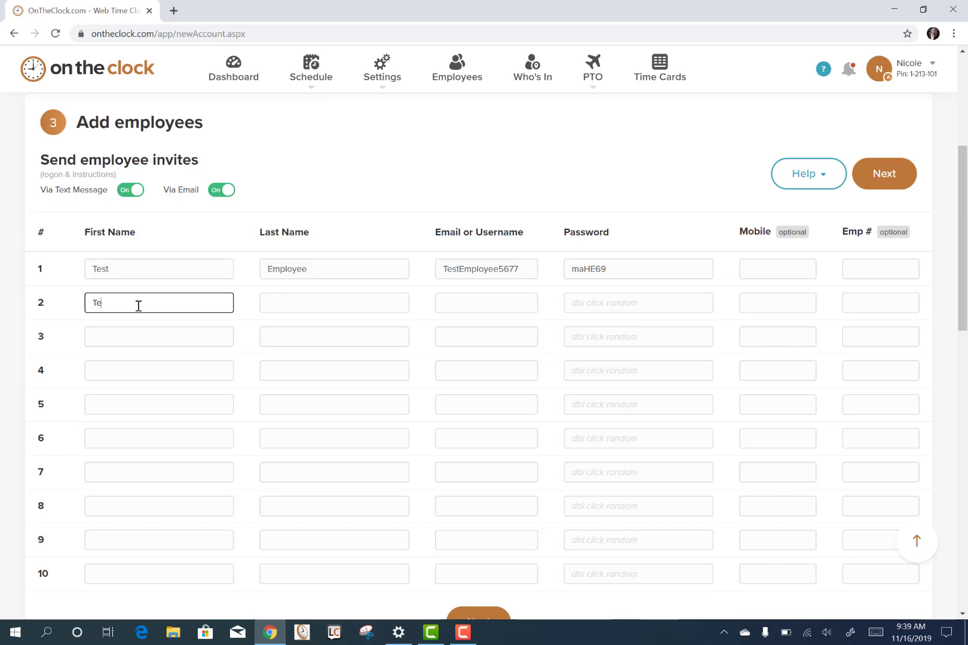
{"action": "key", "text": "Tab"}
{"action": "type", "text": "Em"}
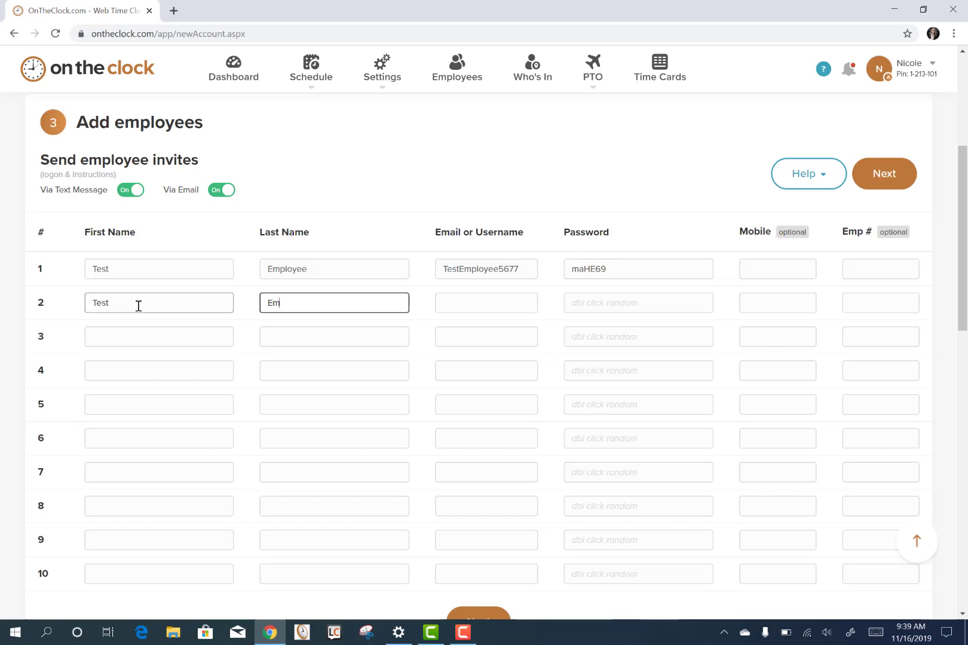
{"action": "type", "text": "ployee 2"}
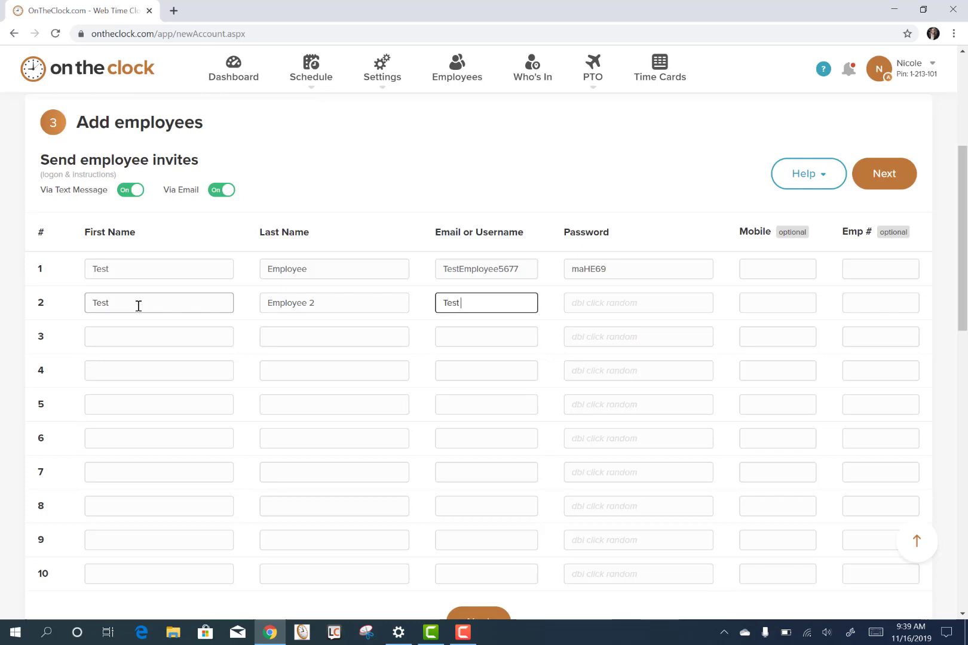
{"action": "type", "text": "TestEmployee5678"}
{"action": "key", "text": "Tab"}
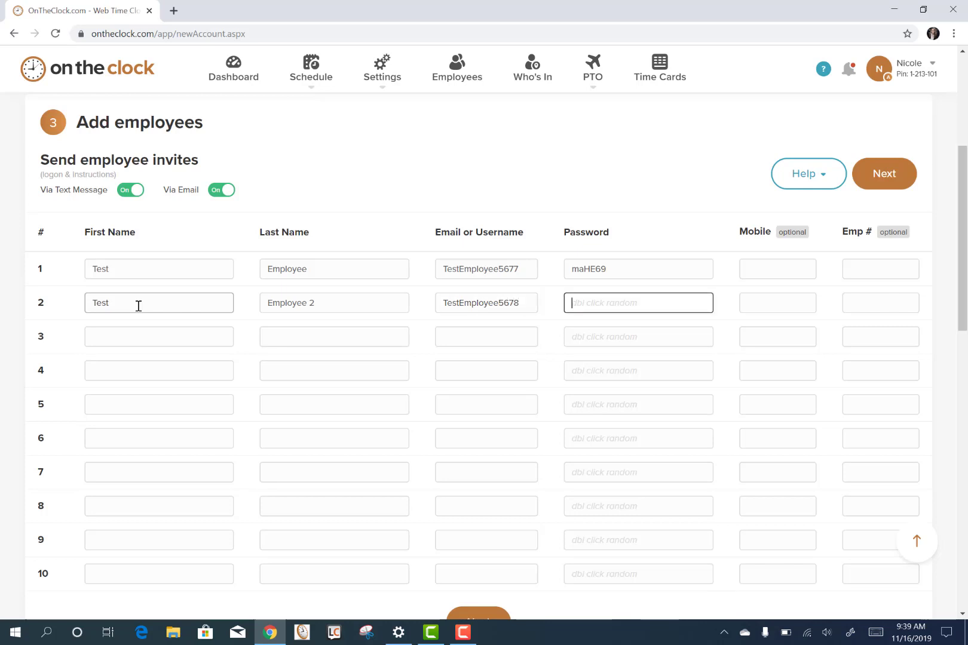
{"action": "double_click", "coordinate": [597, 302]}
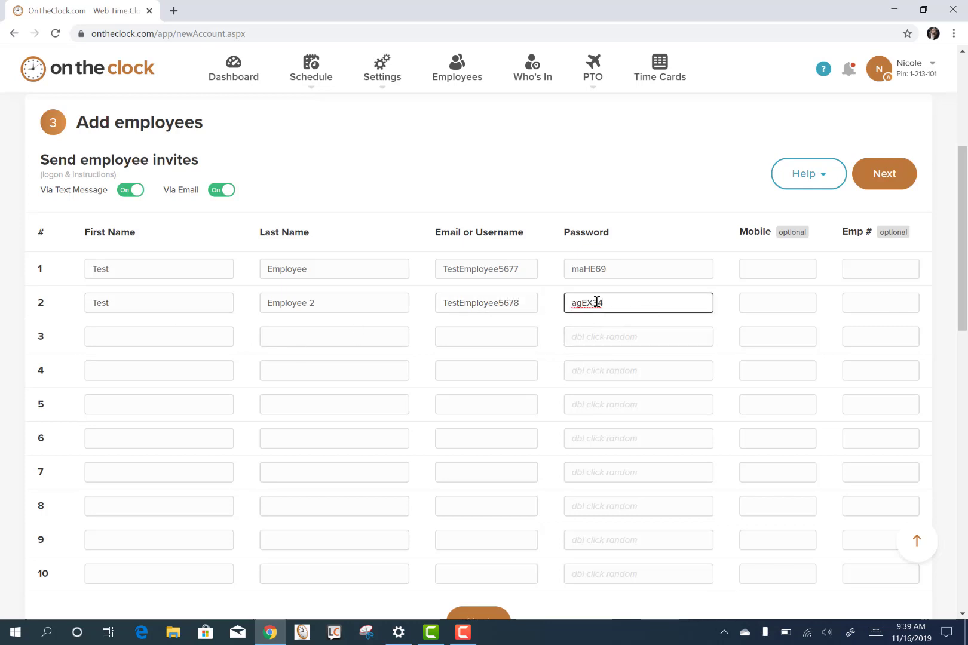
{"action": "left_click_drag", "start_coordinate": [963, 233], "coordinate": [963, 261]}
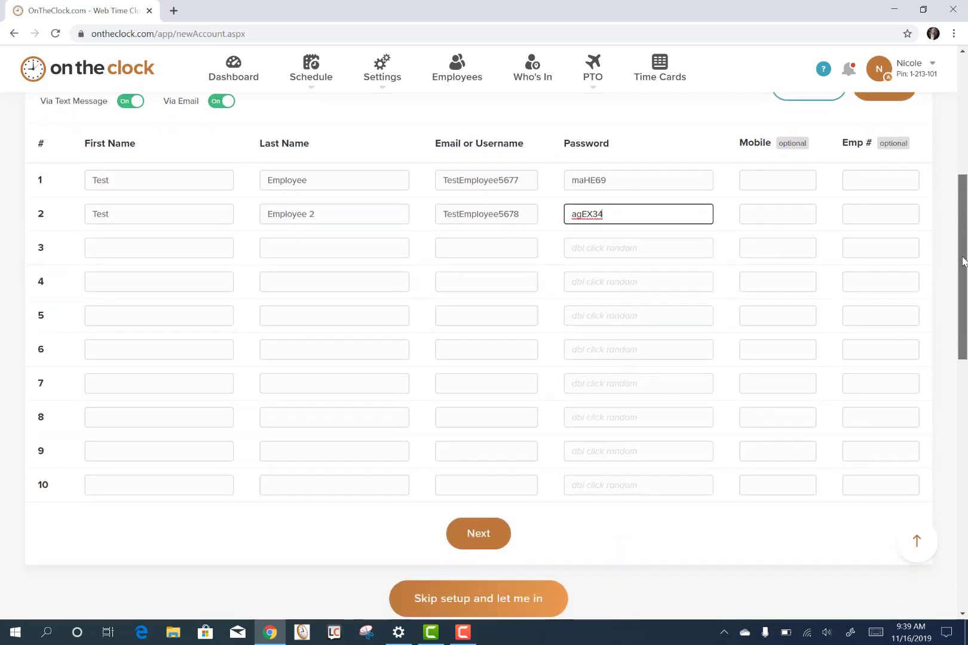
{"action": "left_click", "coordinate": [467, 540]}
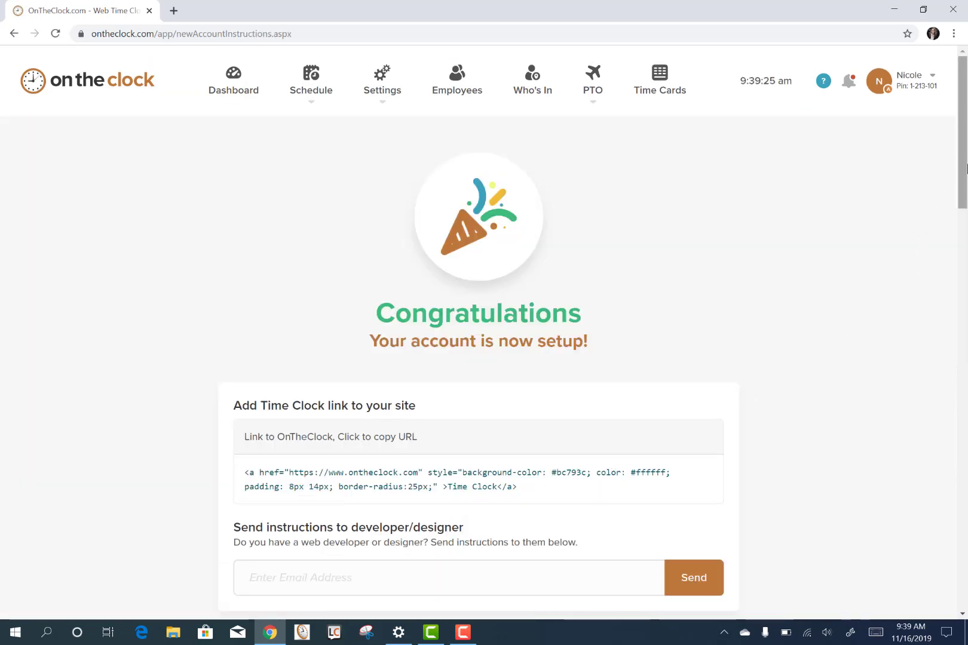
- Continue past the setup confirmation and open the Employees list
{"action": "left_click_drag", "start_coordinate": [966, 172], "coordinate": [966, 435]}
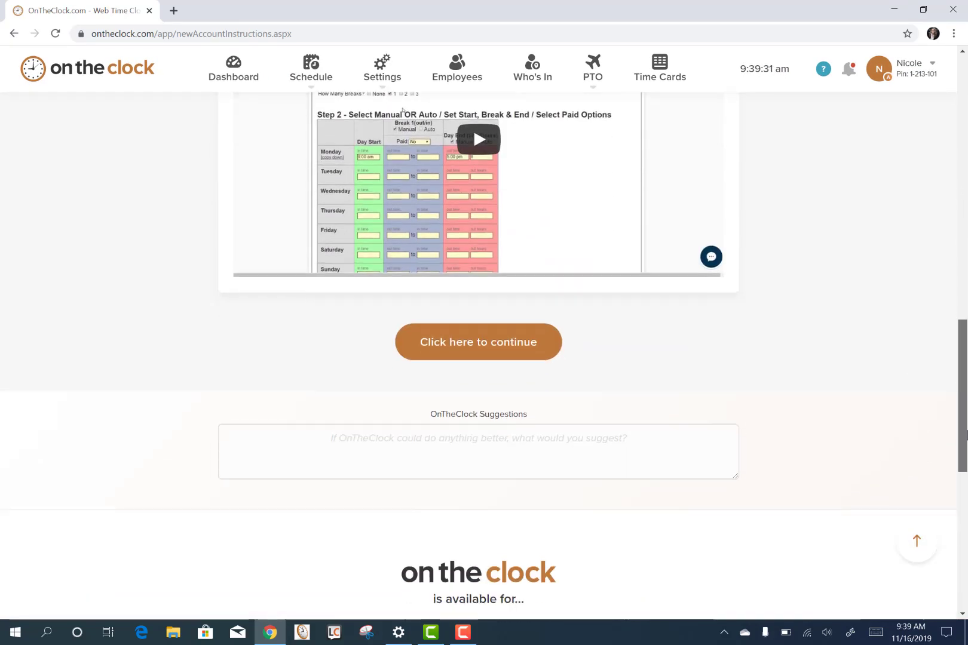
{"action": "left_click", "coordinate": [449, 353]}
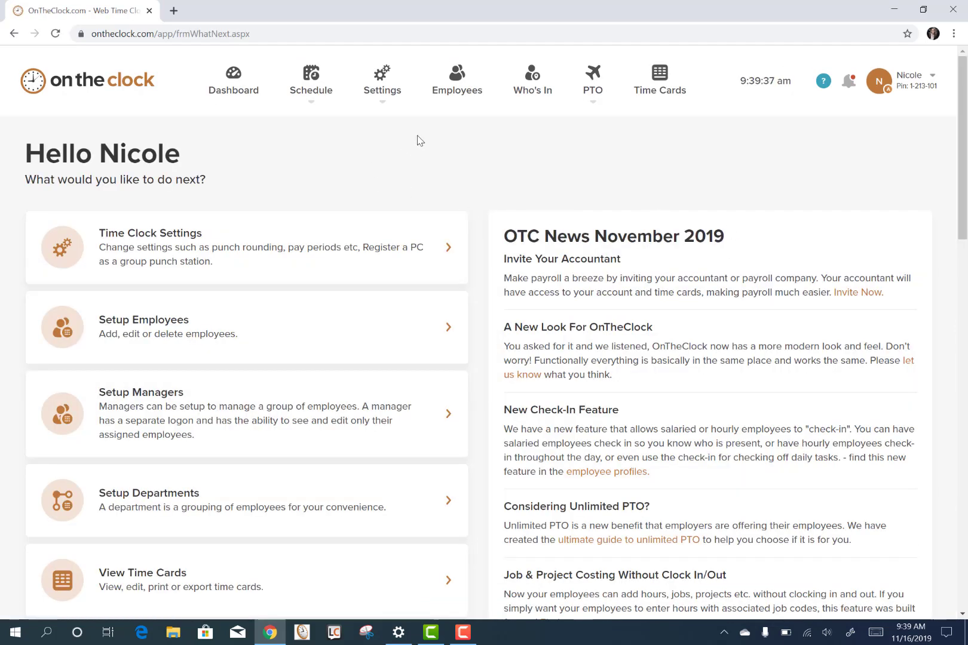
{"action": "left_click", "coordinate": [459, 83]}
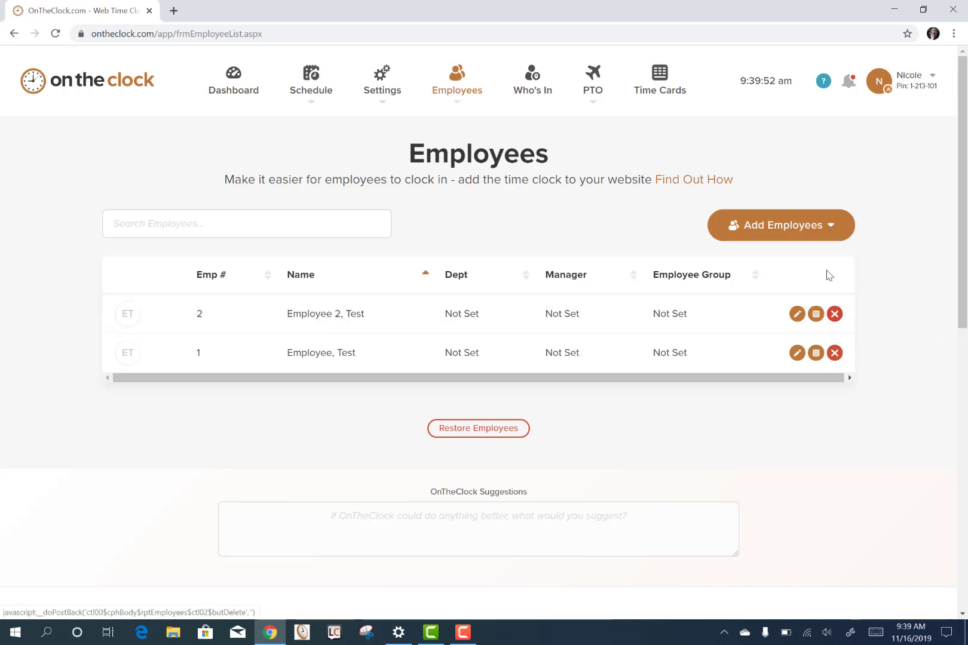
- Check the Add Employees options, then visit Settings > Administrators and Settings > Managers
{"action": "left_click", "coordinate": [829, 236]}
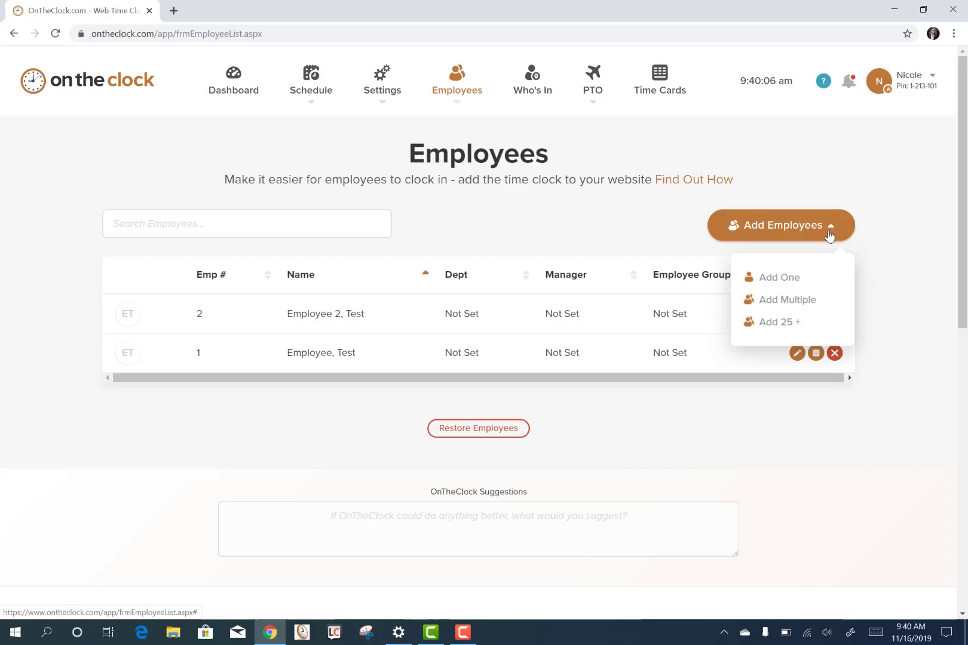
{"action": "left_click", "coordinate": [391, 103]}
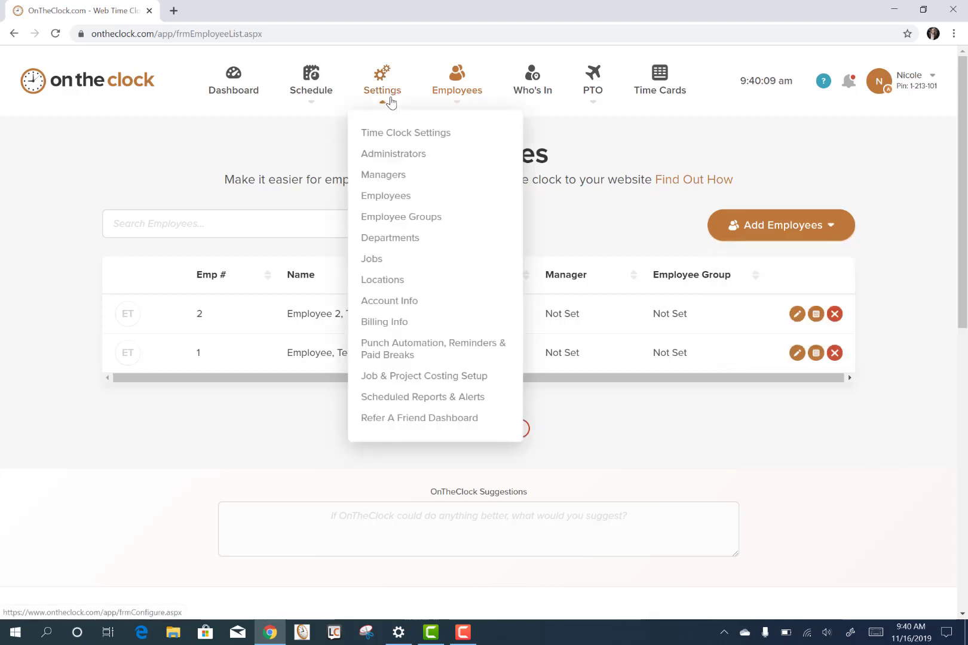
{"action": "left_click", "coordinate": [386, 157]}
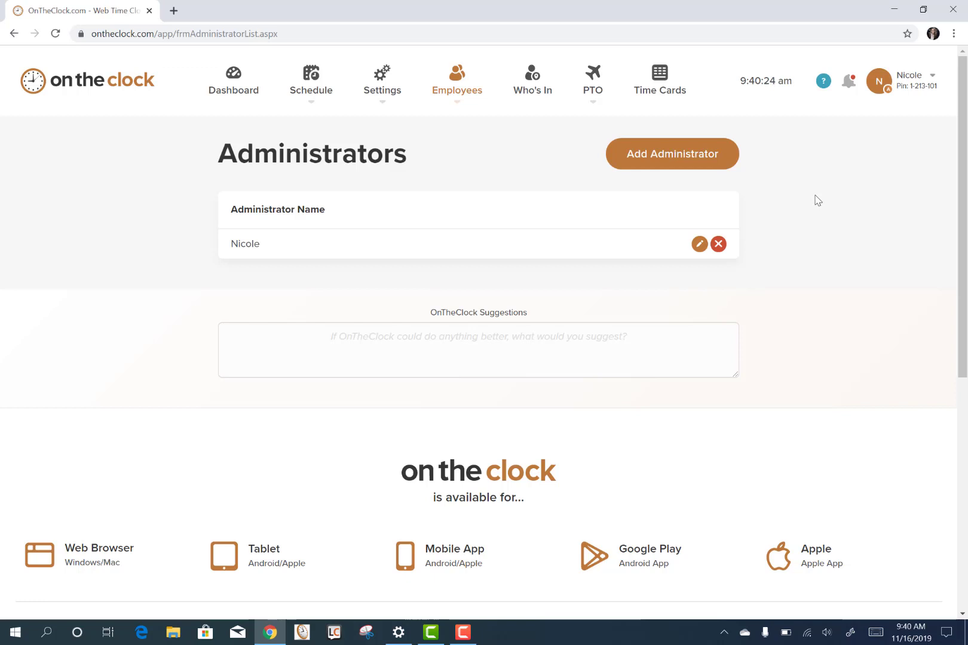
{"action": "mouse_move", "coordinate": [379, 101]}
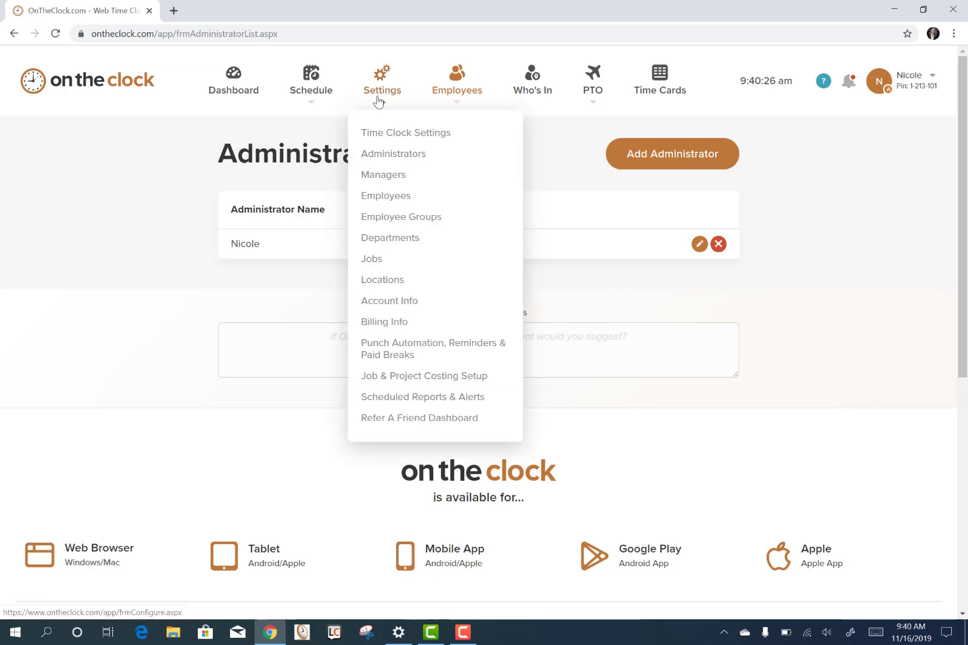
{"action": "left_click", "coordinate": [376, 176]}
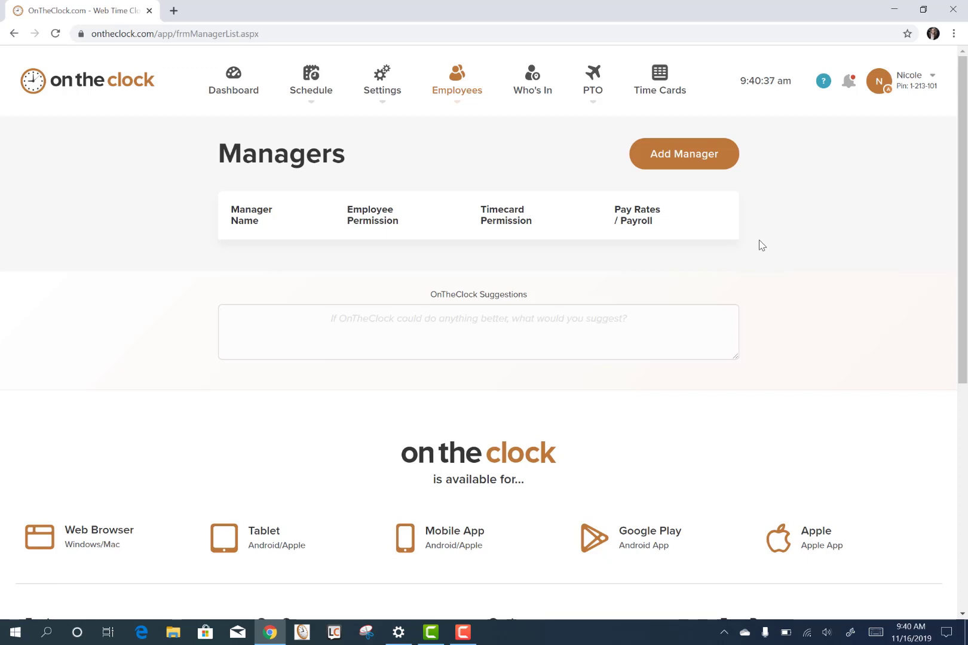
- Start a new manager with first name Test Manager, last name Test and a mobile number
{"action": "left_click", "coordinate": [694, 172]}
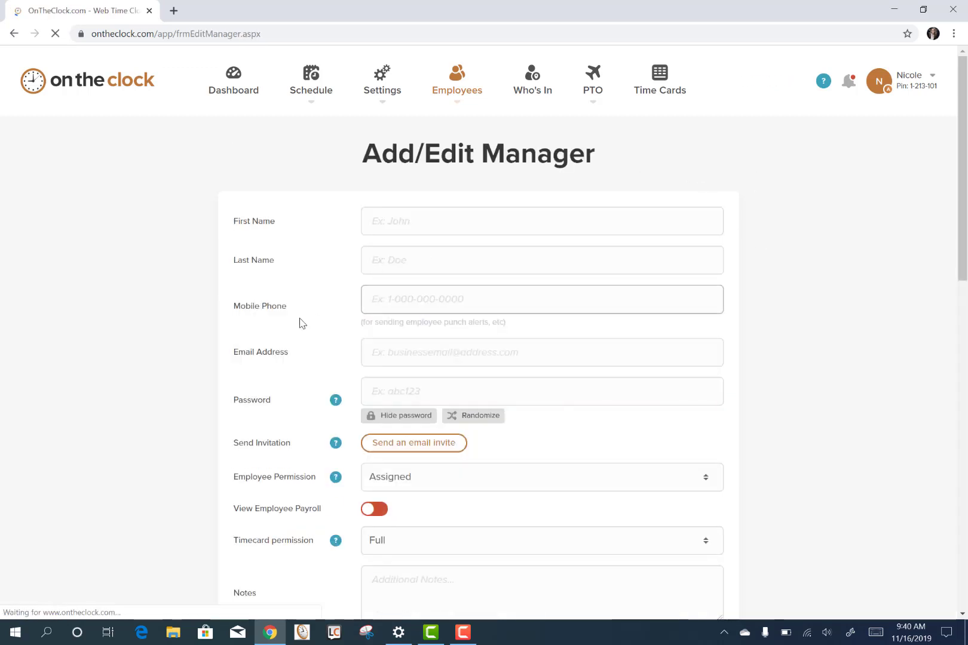
{"action": "left_click", "coordinate": [422, 235]}
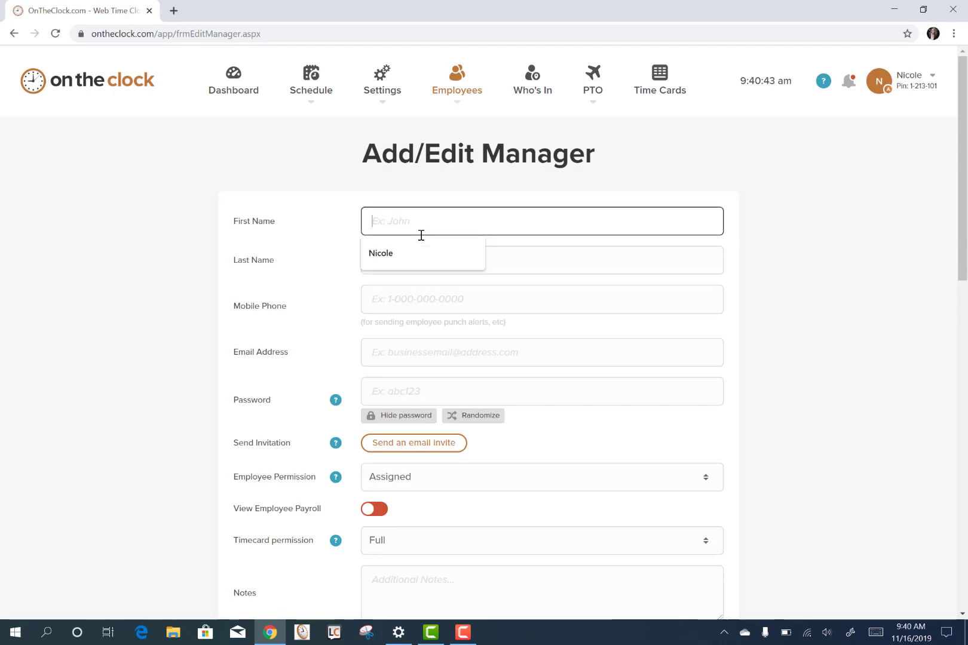
{"action": "type", "text": "Test "}
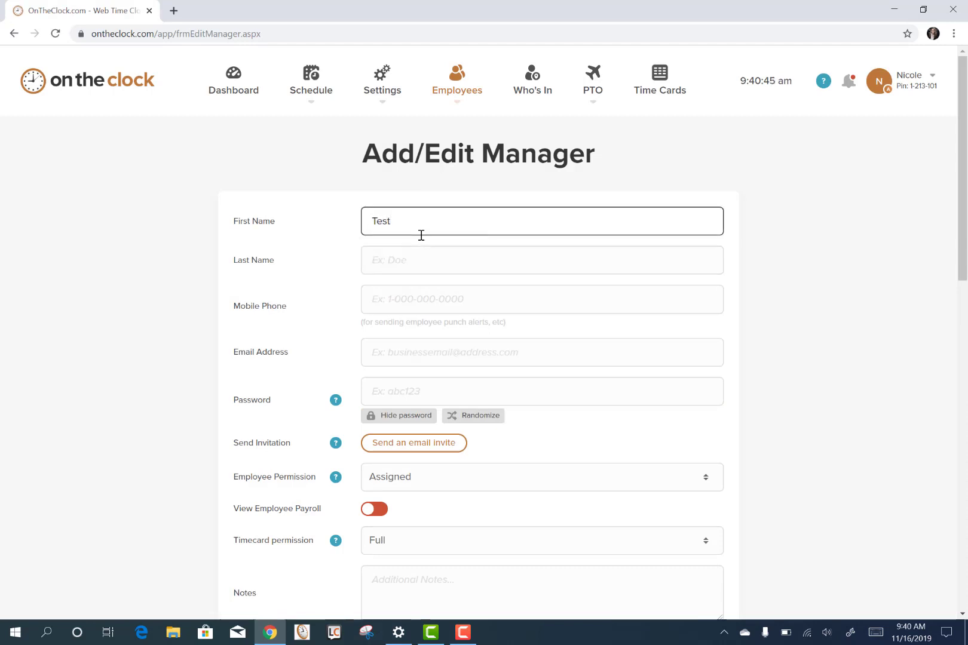
{"action": "type", "text": "Manager"}
{"action": "key", "text": "Tab"}
{"action": "type", "text": "Test"}
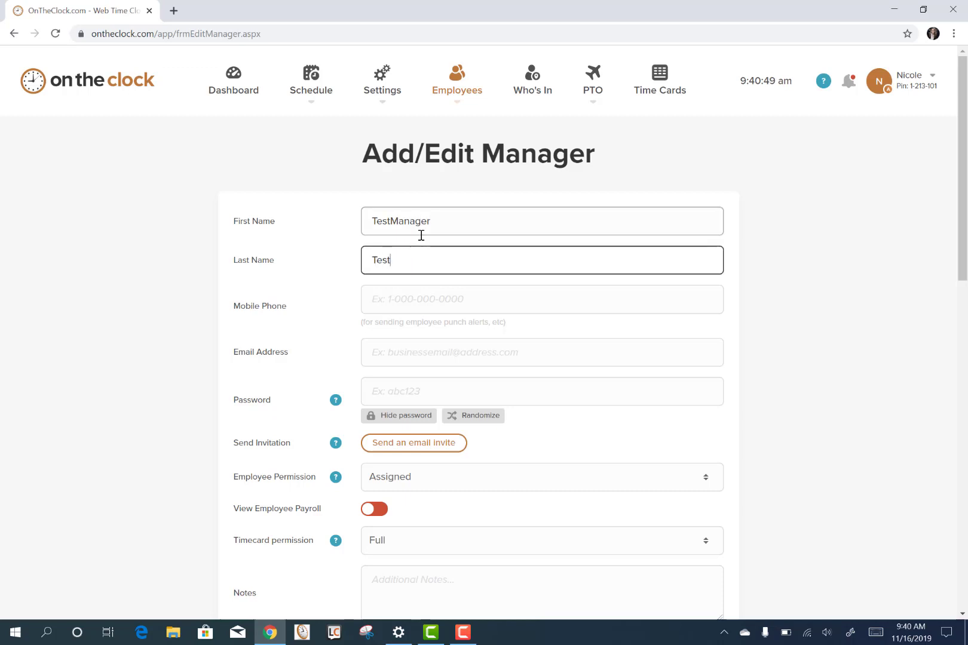
{"action": "key", "text": "Tab"}
{"action": "type", "text": "2"}
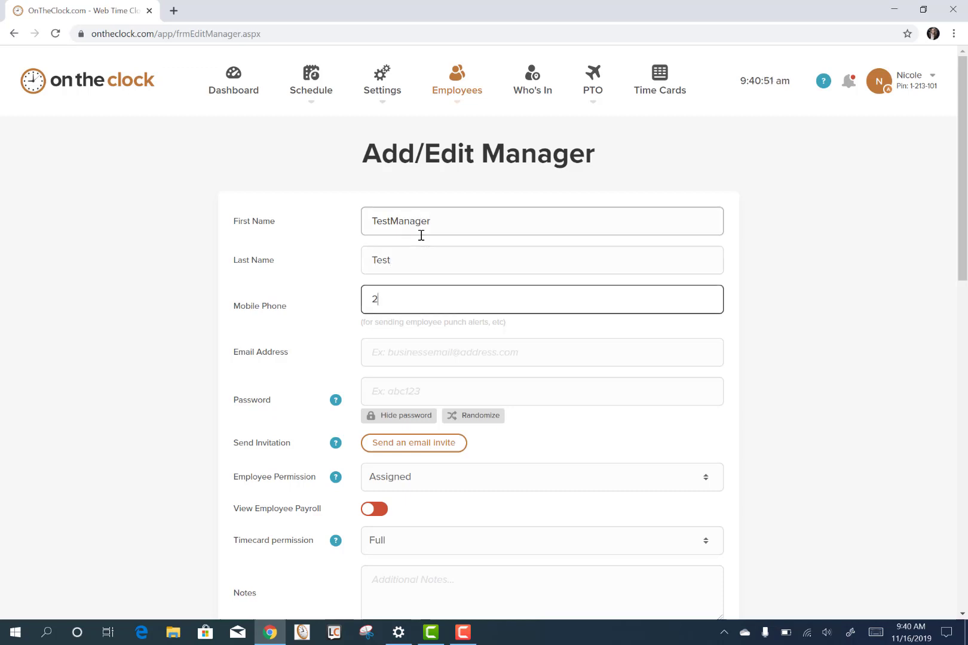
{"action": "type", "text": "345678765"}
- Enter the manager's e-mail address and generate a random password
{"action": "key", "text": "Tab"}
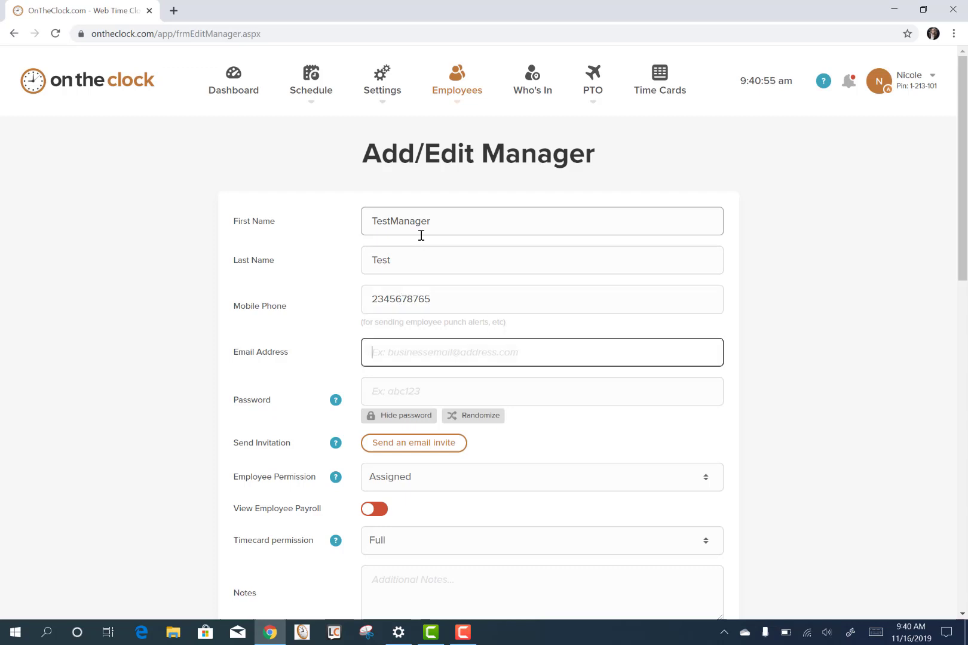
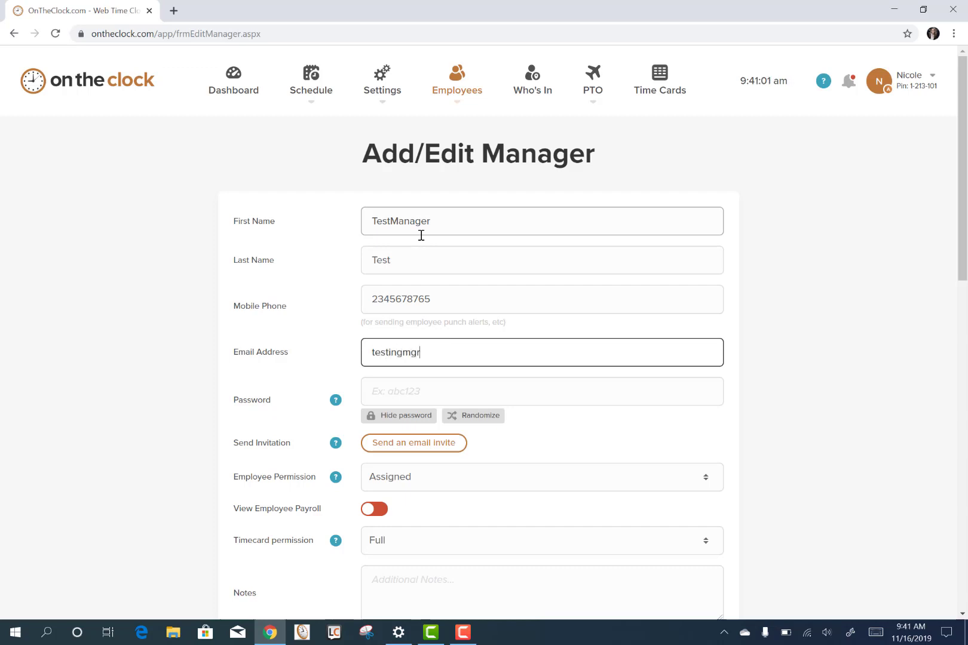
{"action": "key", "text": "Tab"}
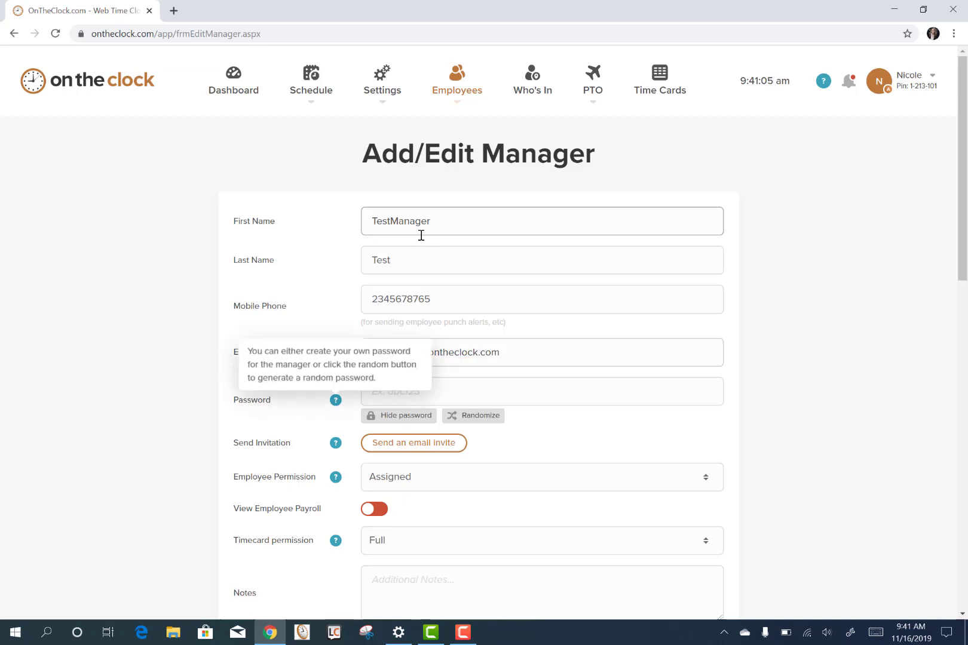
{"action": "double_click", "coordinate": [488, 417]}
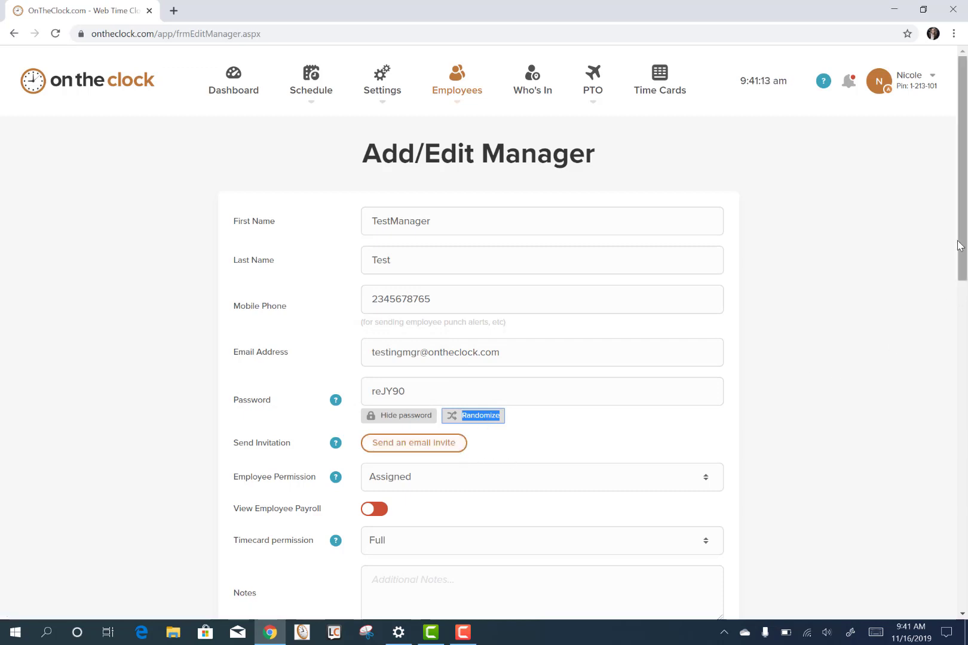
- Keep Assigned employee and Full timecard permissions, enable payroll viewing, and save the manager
{"action": "left_click_drag", "start_coordinate": [959, 245], "coordinate": [960, 312]}
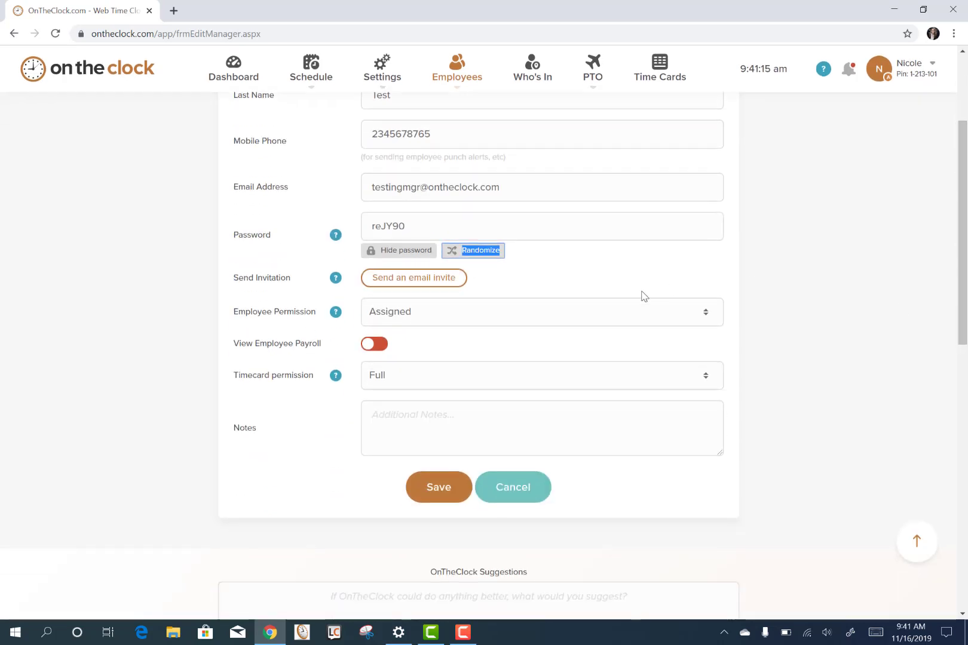
{"action": "left_click", "coordinate": [545, 318]}
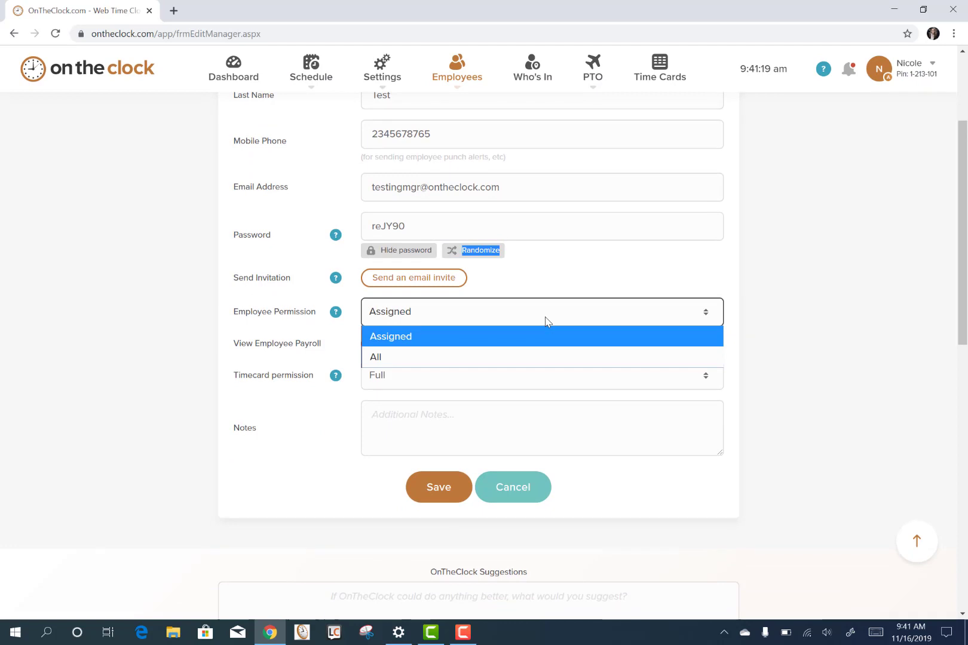
{"action": "left_click", "coordinate": [523, 339]}
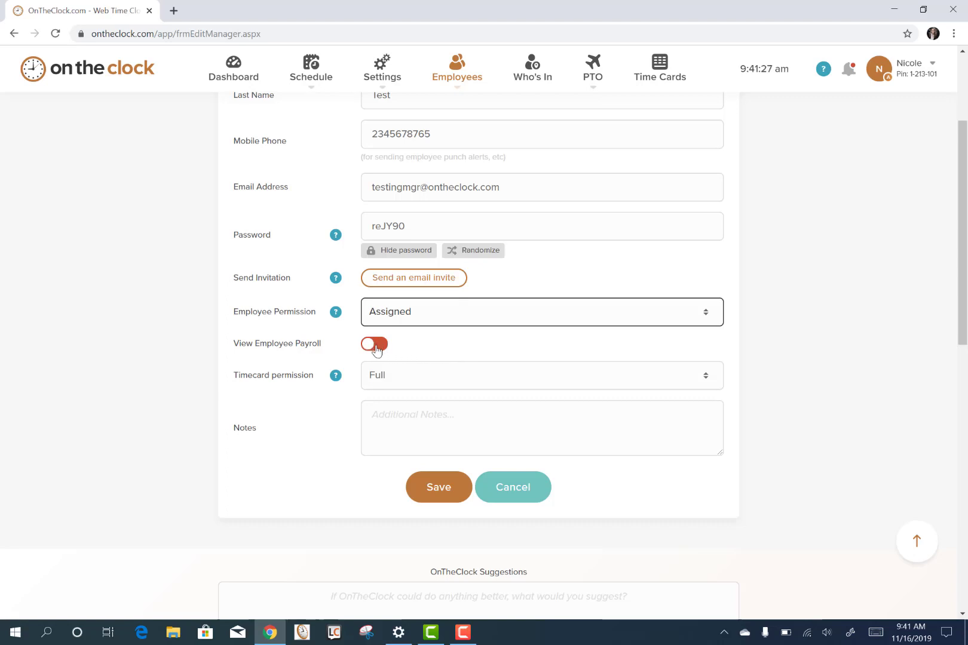
{"action": "left_click", "coordinate": [375, 348]}
{"action": "left_click", "coordinate": [376, 351]}
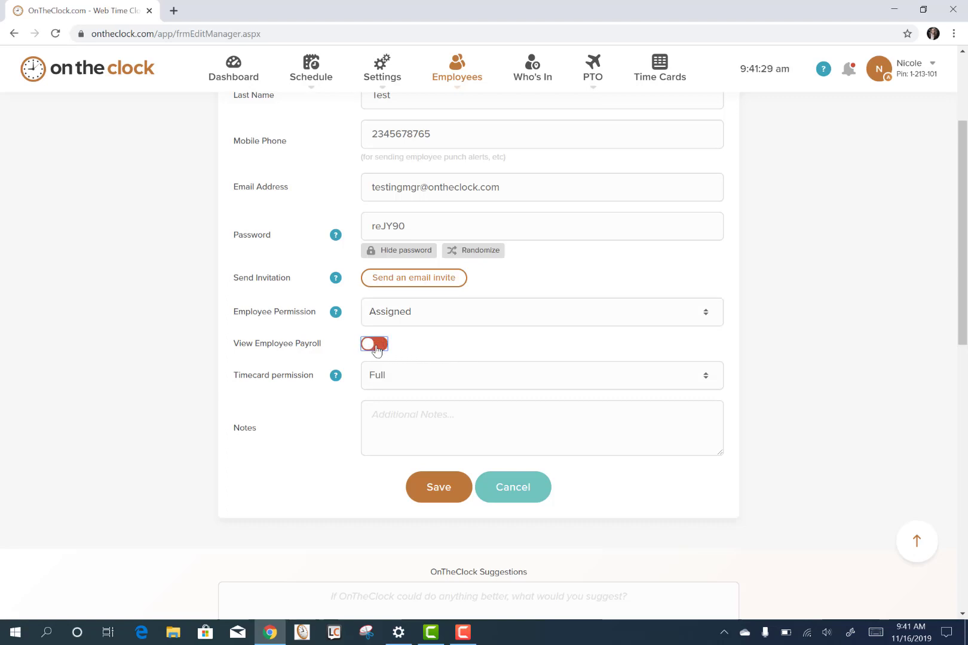
{"action": "left_click", "coordinate": [375, 348]}
{"action": "left_click", "coordinate": [481, 386]}
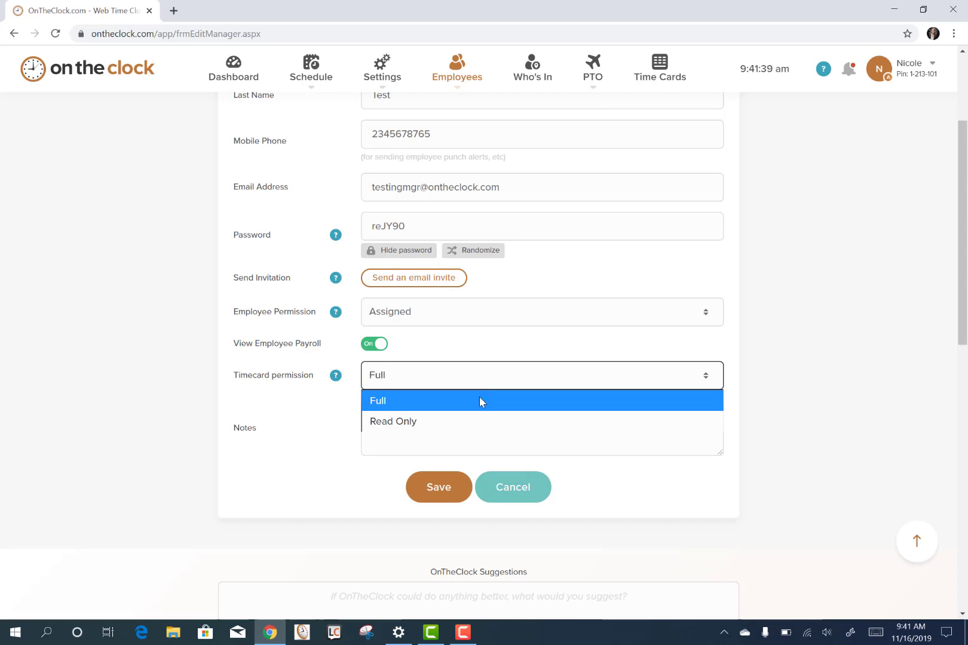
{"action": "left_click", "coordinate": [481, 401]}
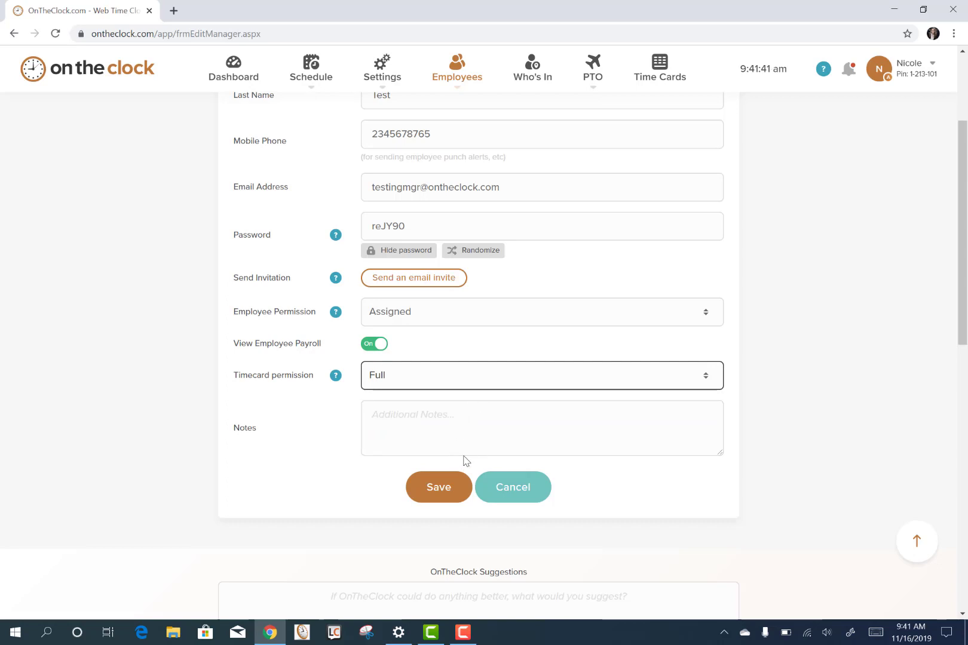
{"action": "left_click", "coordinate": [437, 489]}
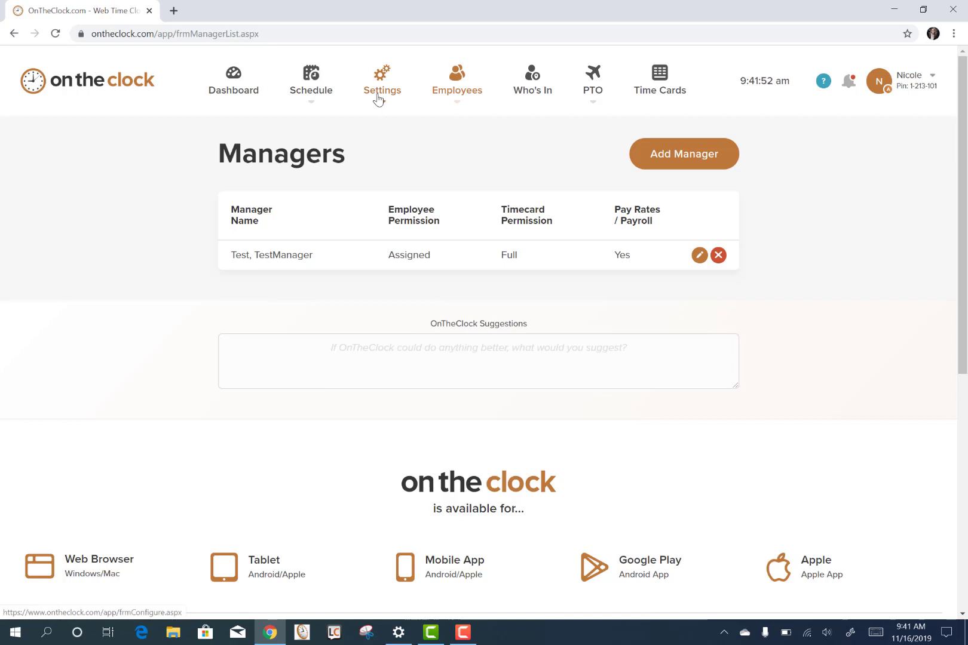
- Go to the Locations page under Settings
{"action": "mouse_move", "coordinate": [378, 99]}
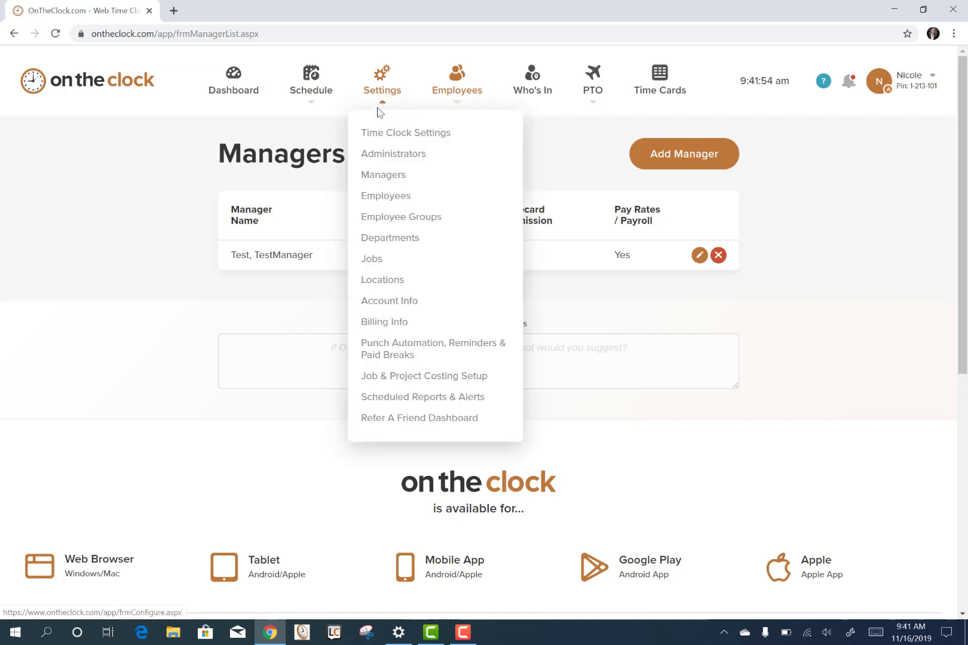
{"action": "left_click", "coordinate": [369, 284]}
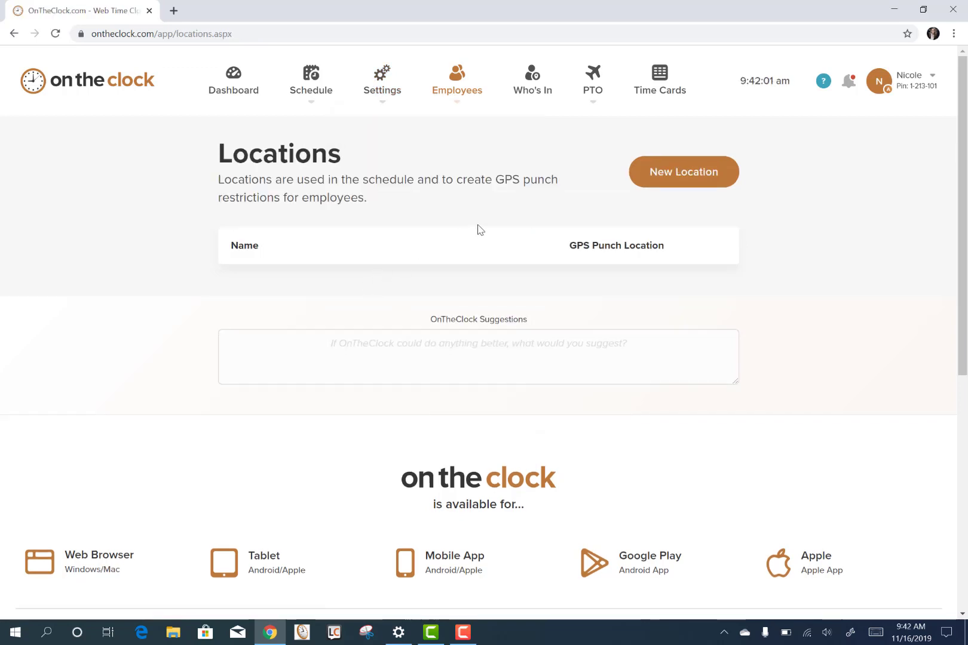
- Create a new location named Office with Mobile GPS punch location turned on
{"action": "left_click", "coordinate": [689, 181]}
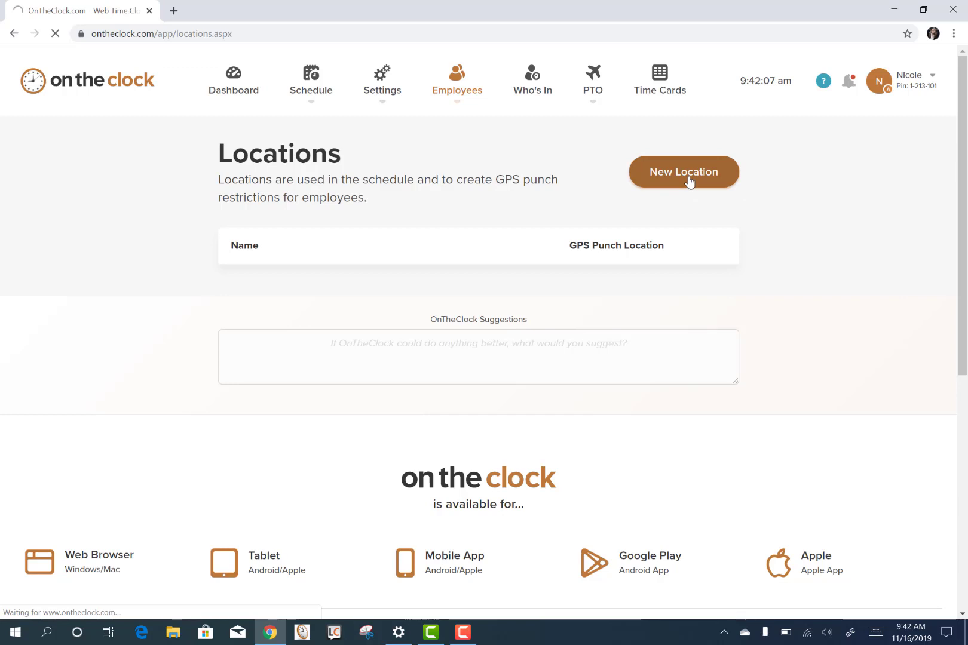
{"action": "left_click", "coordinate": [429, 221]}
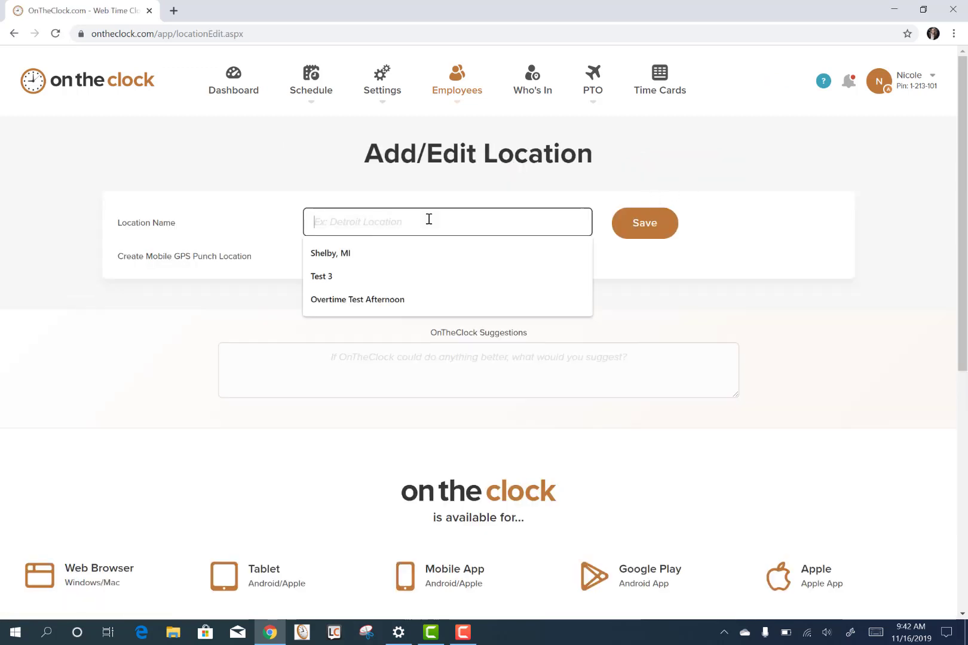
{"action": "type", "text": "Office"}
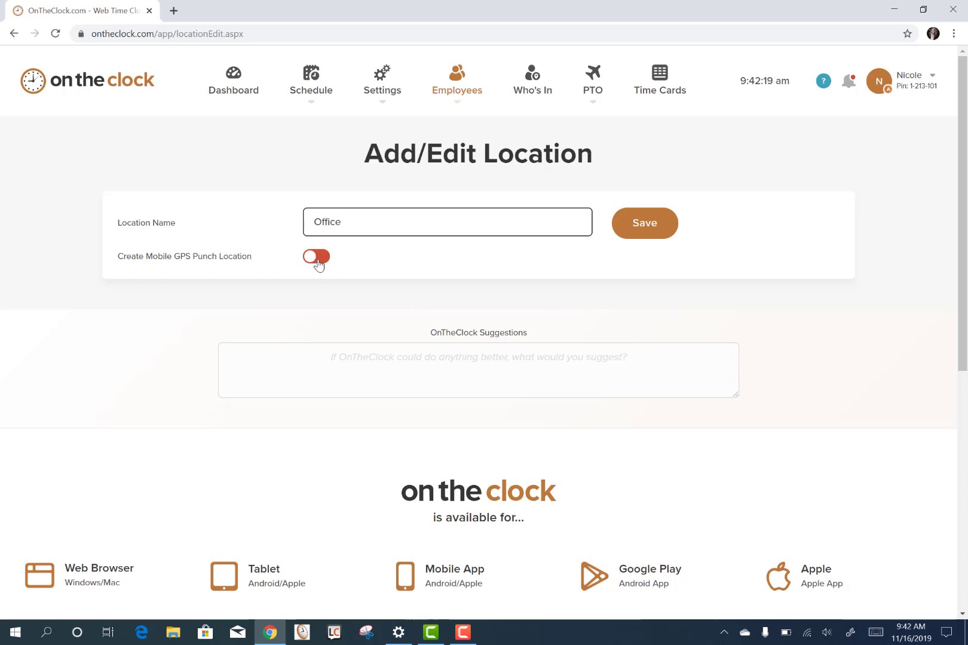
{"action": "left_click", "coordinate": [317, 257]}
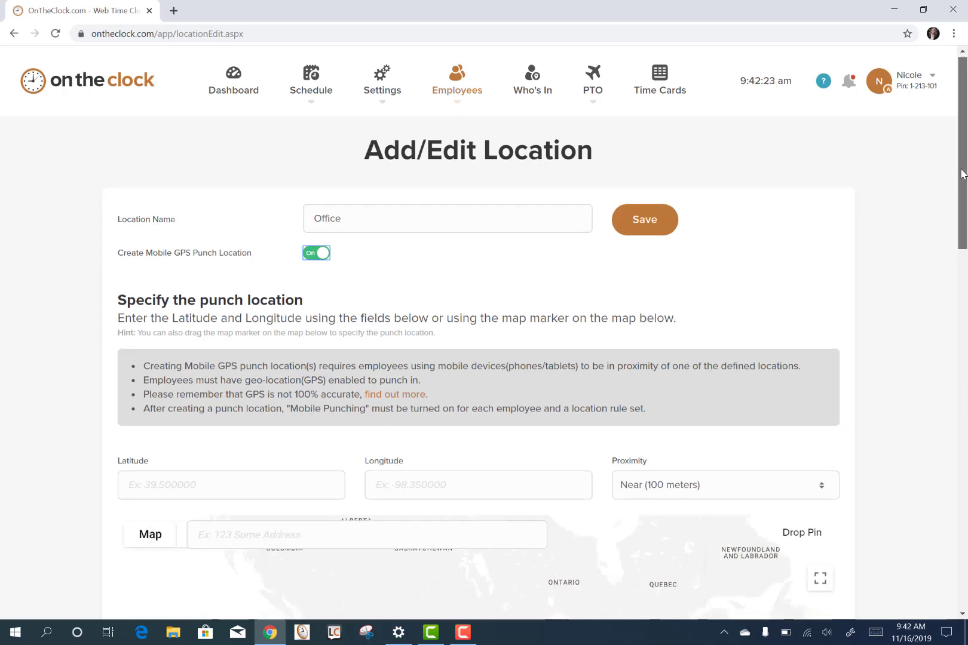
{"action": "left_click_drag", "start_coordinate": [963, 169], "coordinate": [966, 206]}
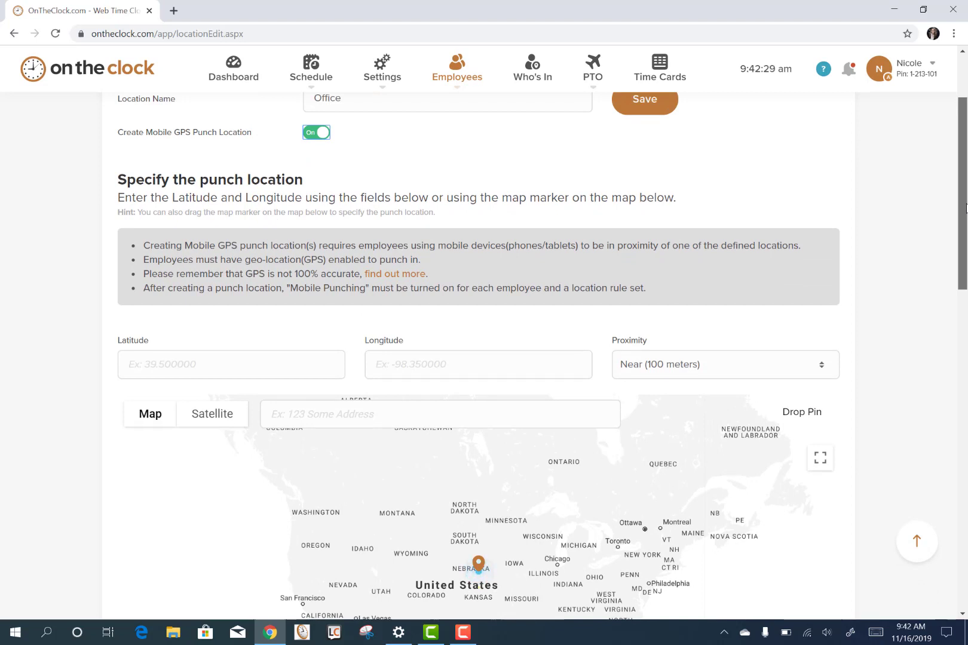
{"action": "scroll", "coordinate": [493, 239], "scroll_direction": "down", "scroll_amount": 3}
- Pin the Office location to its Clinton Township, MI address with Mid (500 meters) proximity
{"action": "left_click", "coordinate": [435, 257]}
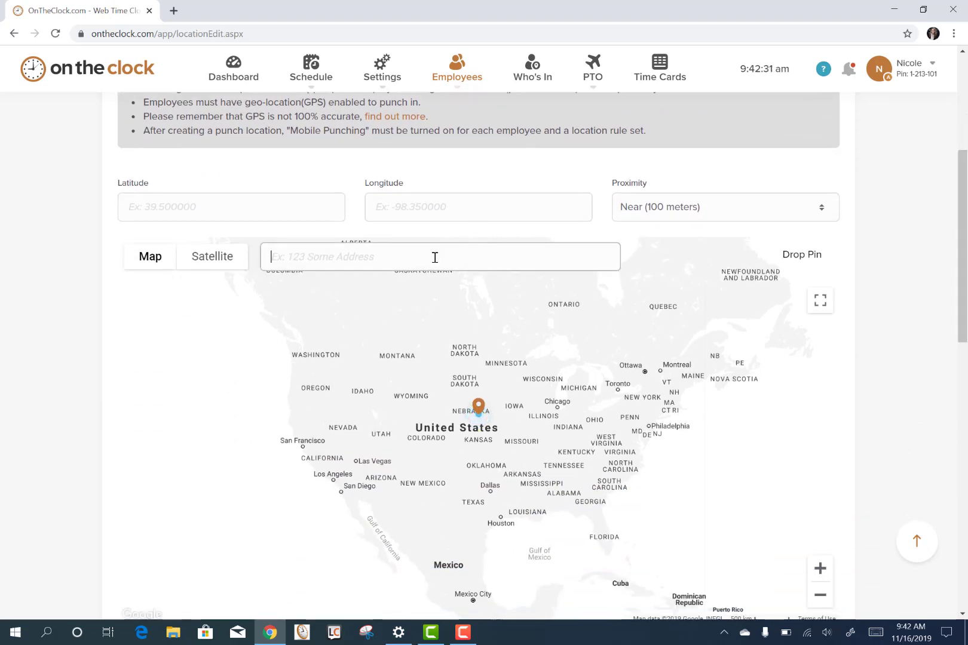
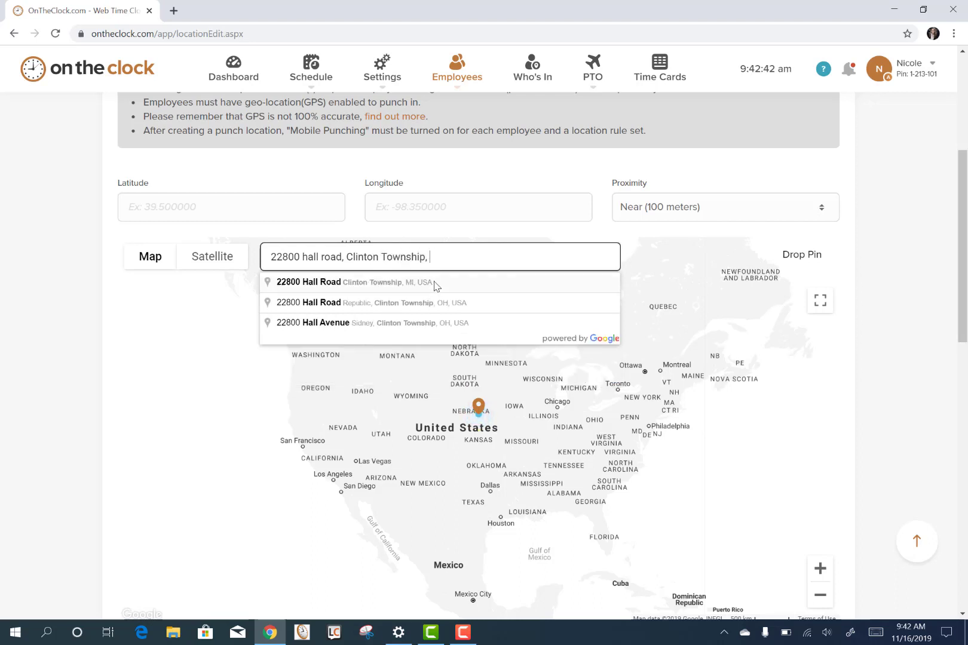
{"action": "left_click", "coordinate": [436, 290]}
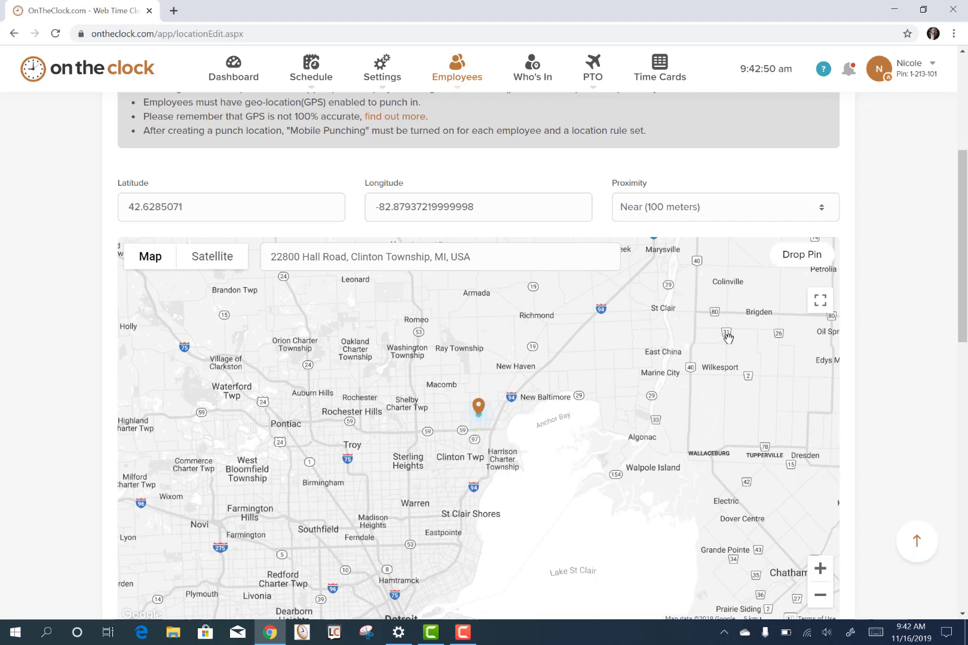
{"action": "left_click", "coordinate": [733, 215]}
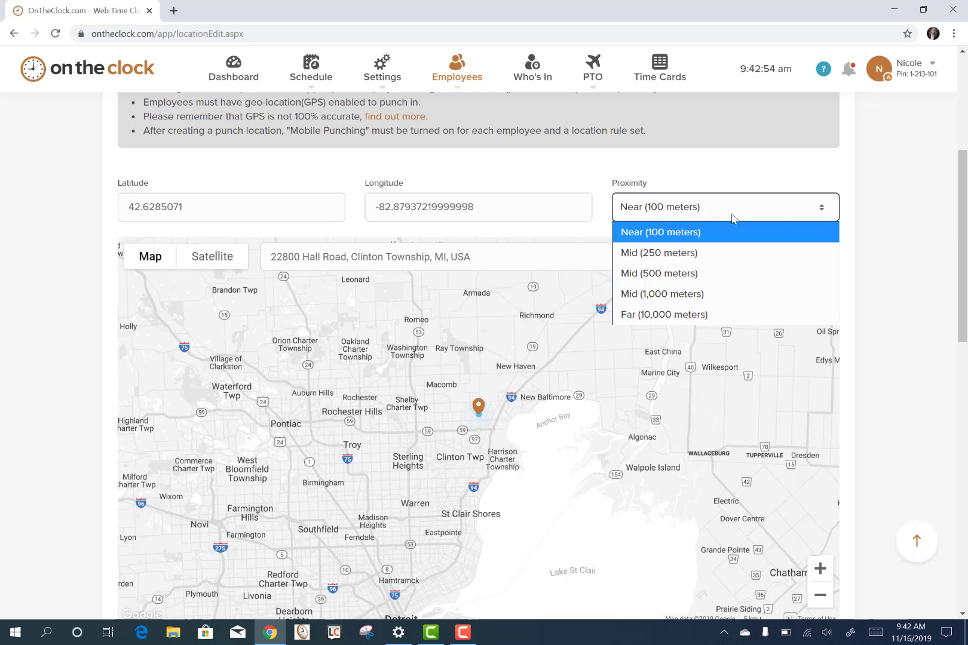
{"action": "left_click", "coordinate": [722, 276]}
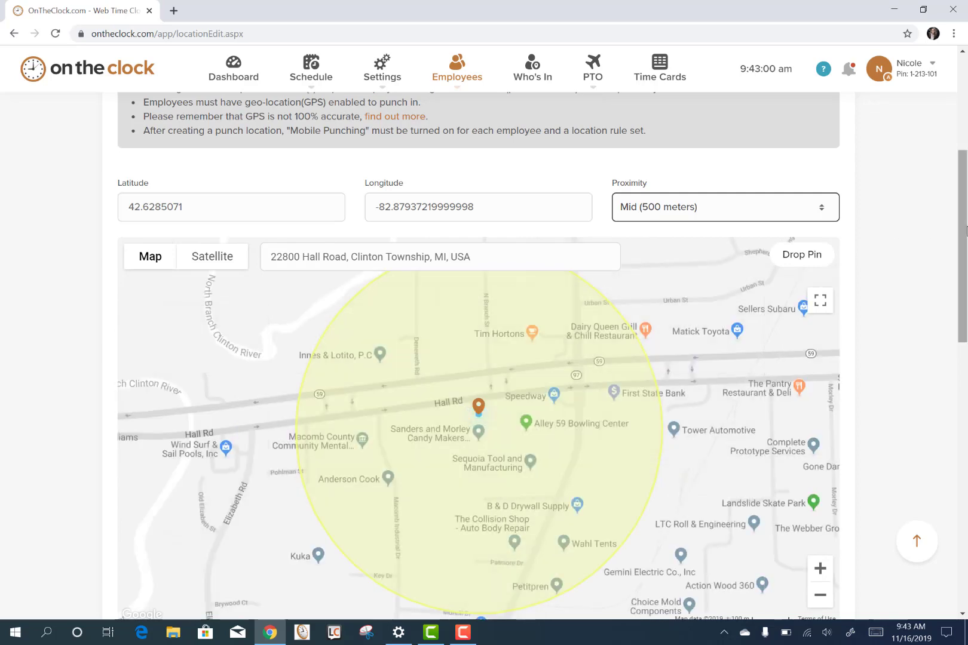
{"action": "left_click_drag", "start_coordinate": [966, 230], "coordinate": [963, 148]}
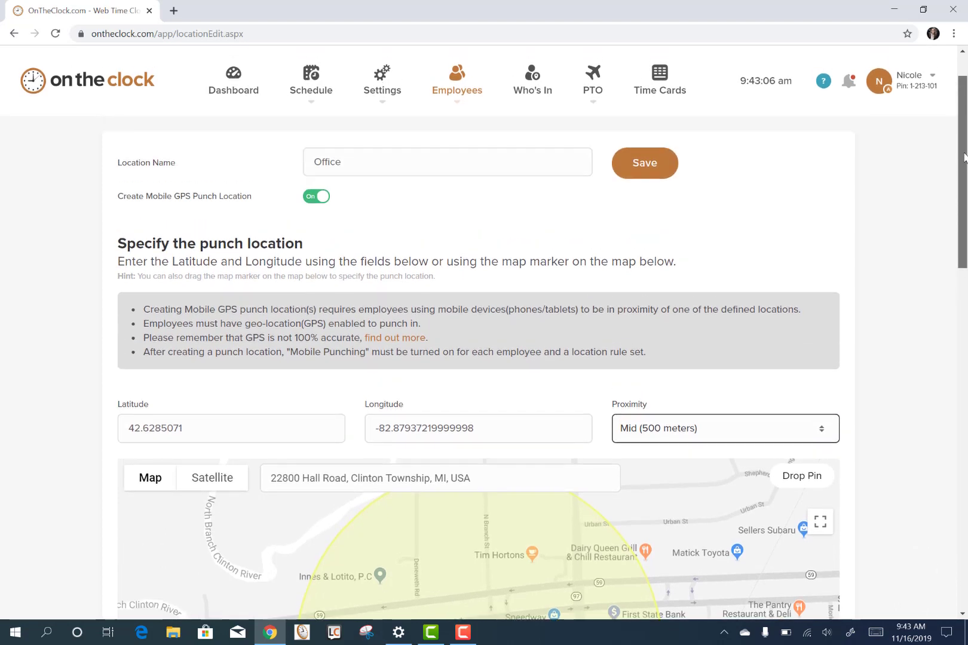
- Save the Office GPS punch location, then bring up the test employee's profile from Employees
{"action": "left_click", "coordinate": [632, 174]}
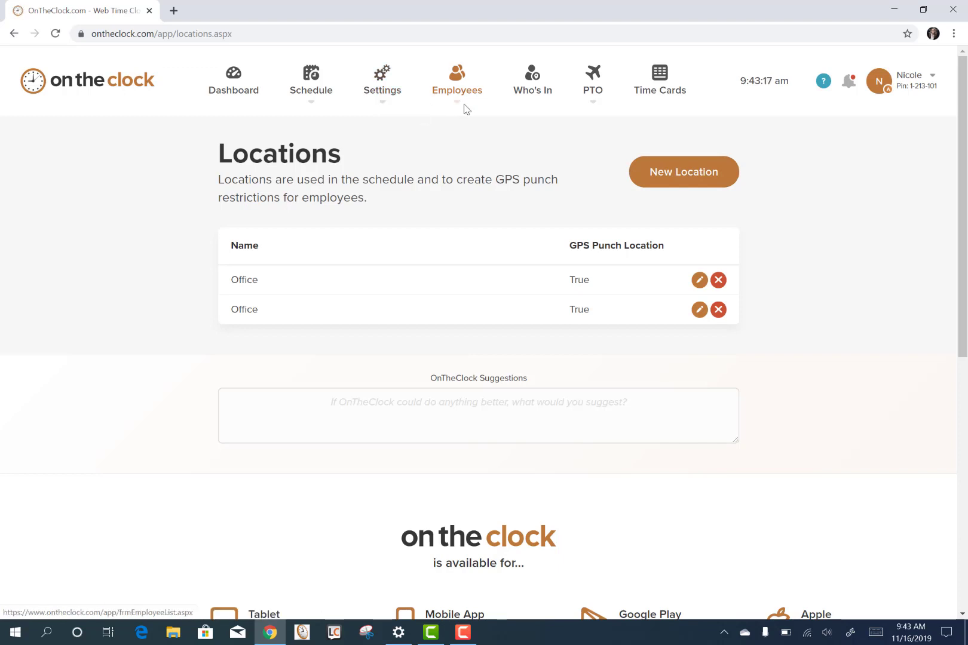
{"action": "mouse_move", "coordinate": [457, 105]}
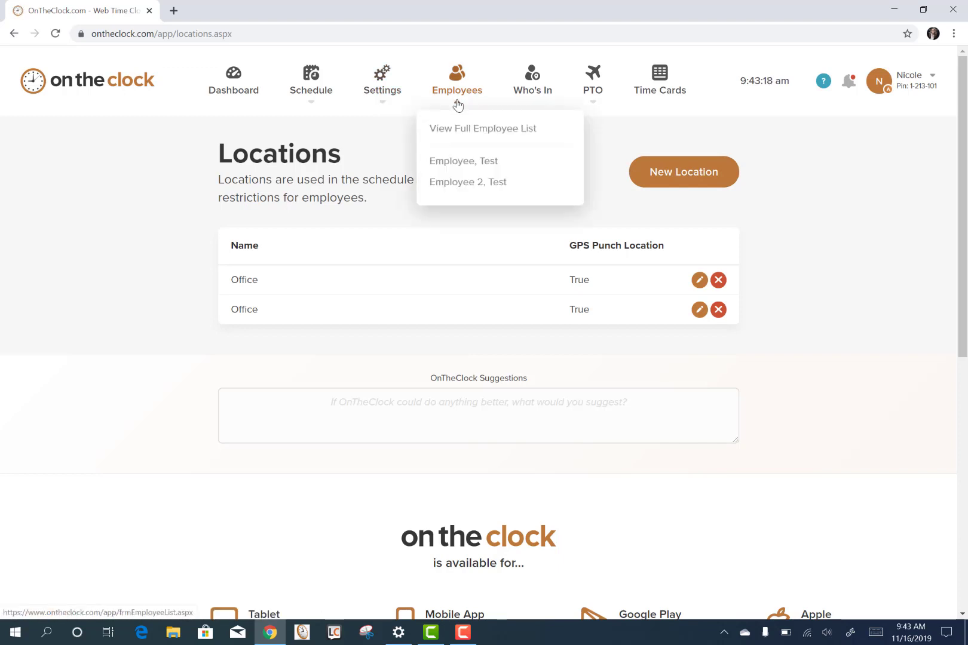
{"action": "left_click", "coordinate": [459, 168]}
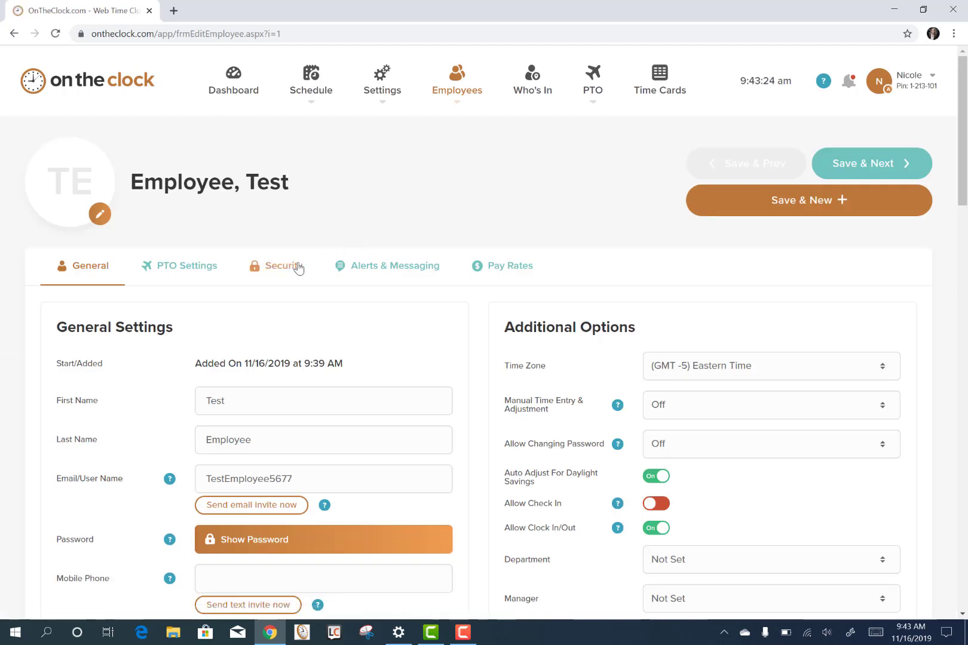
- On the Security tab, set Mobile Rule to 'Record GPS, Disable Punch If Not At GPS Punch Location(s)'
{"action": "left_click", "coordinate": [286, 270]}
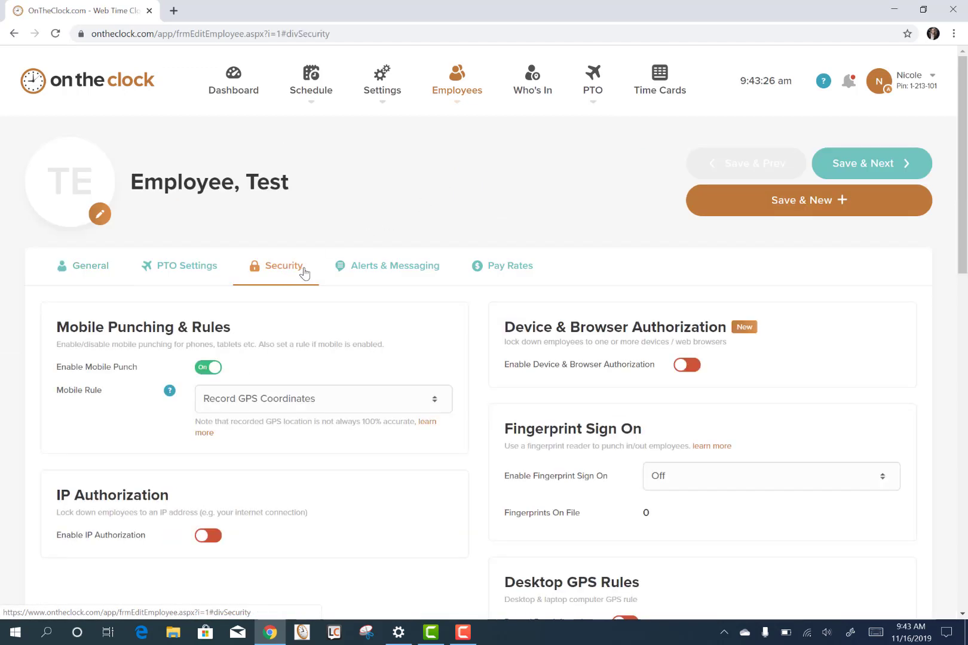
{"action": "scroll", "coordinate": [963, 193], "scroll_direction": "down", "scroll_amount": 3}
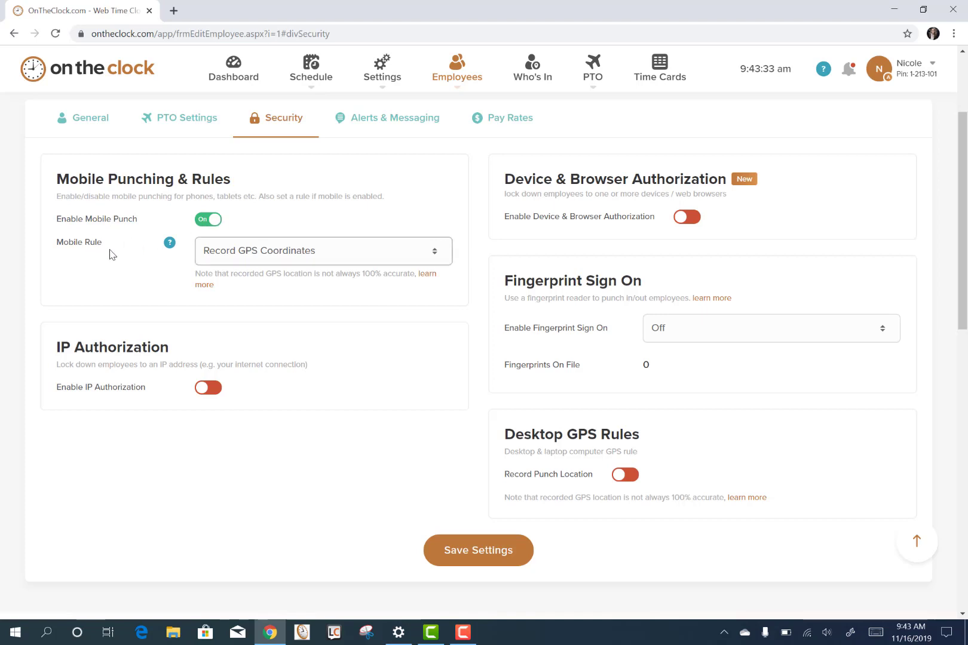
{"action": "left_click", "coordinate": [307, 263]}
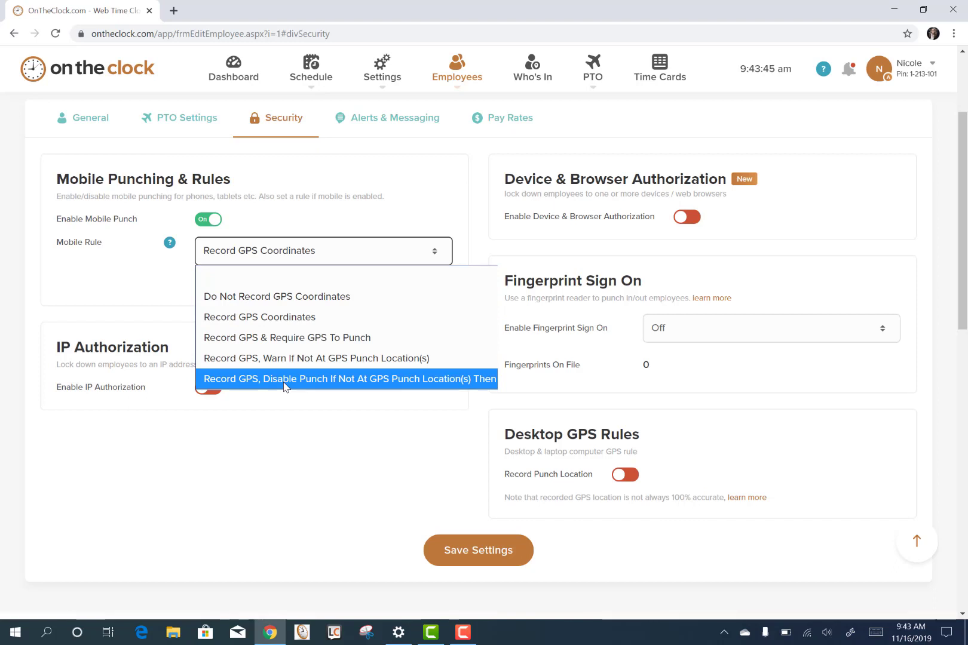
{"action": "left_click", "coordinate": [285, 386]}
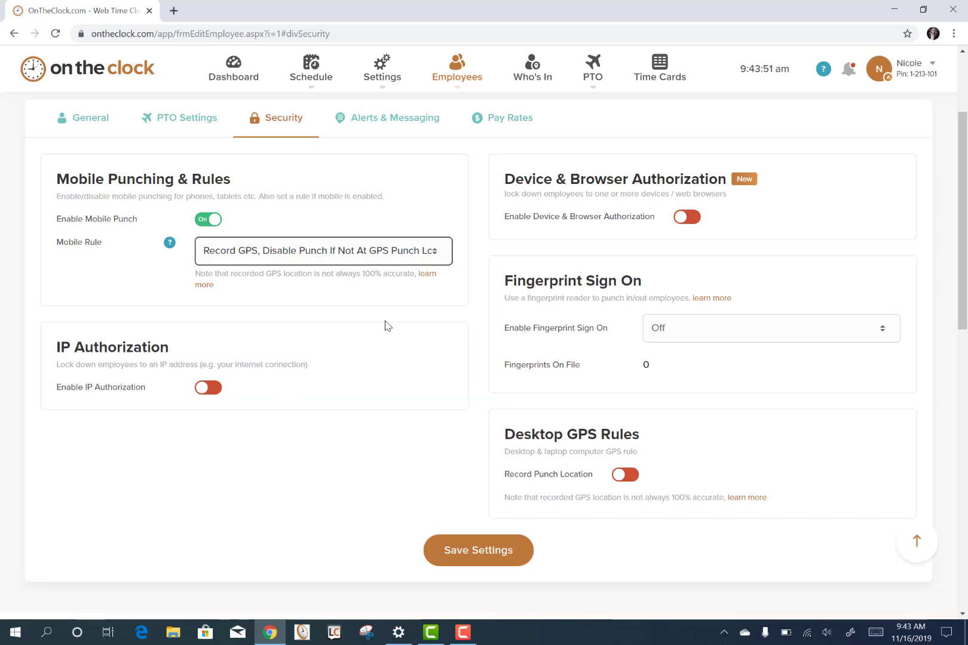
- Enable IP Authorization and review its LockOut Employee and IP enforcement fields
{"action": "left_click", "coordinate": [210, 392]}
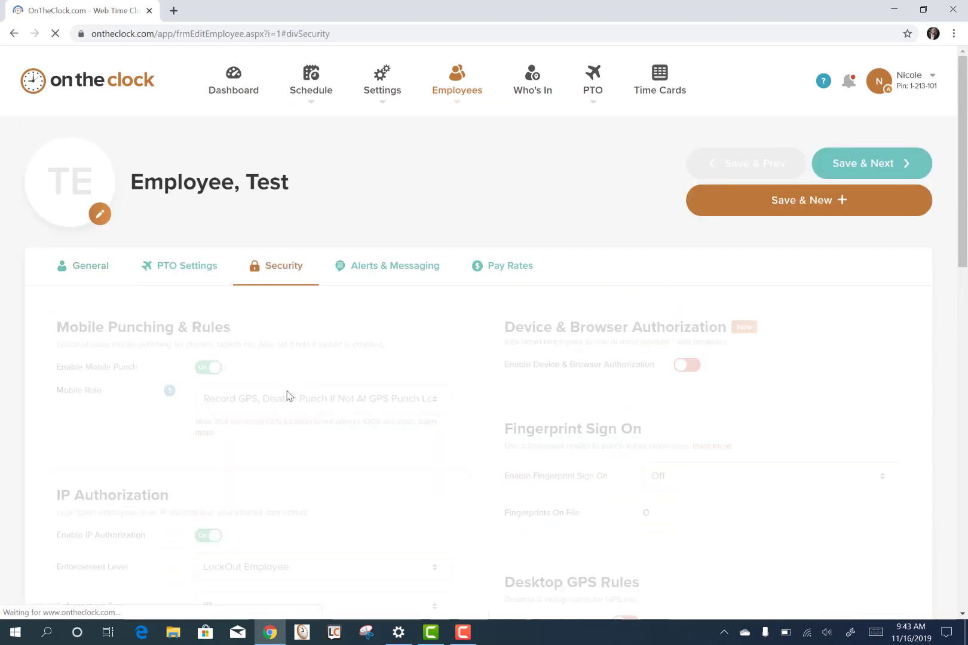
{"action": "left_click_drag", "start_coordinate": [962, 177], "coordinate": [962, 284]}
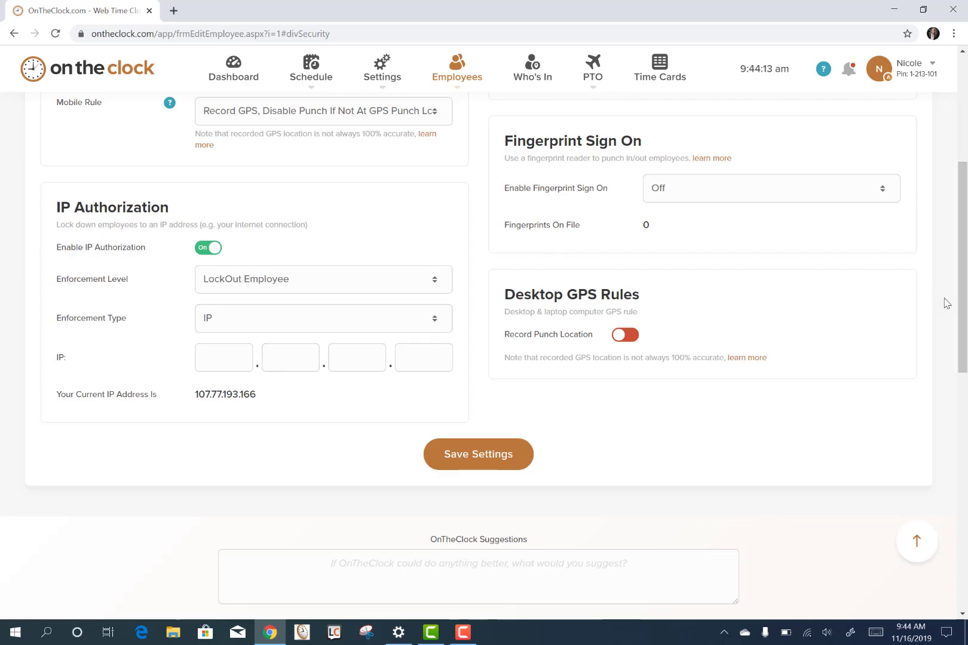
{"action": "left_click_drag", "start_coordinate": [965, 308], "coordinate": [965, 225]}
{"action": "scroll", "coordinate": [962, 214], "scroll_direction": "down", "scroll_amount": 2}
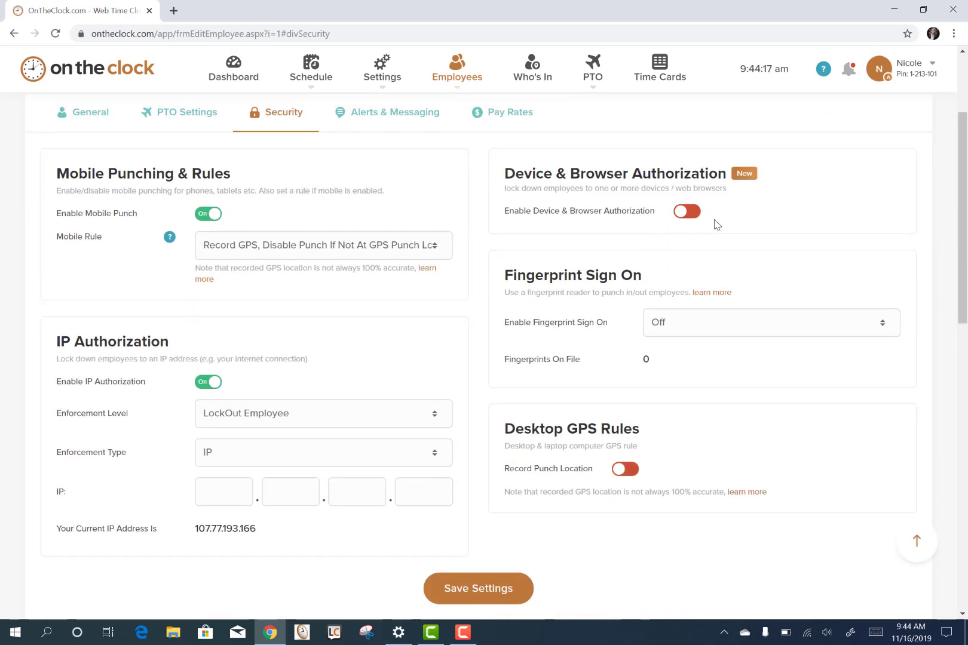
- Turn on Device & Browser Authorization and set Fingerprint Sign On to On
{"action": "left_click", "coordinate": [683, 218]}
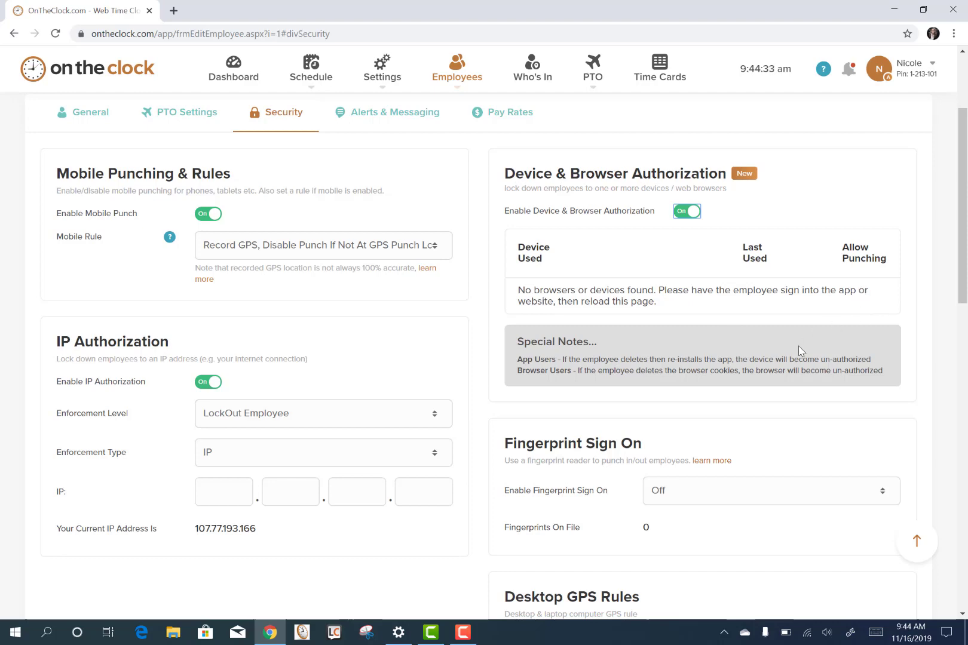
{"action": "left_click_drag", "start_coordinate": [959, 203], "coordinate": [955, 281]}
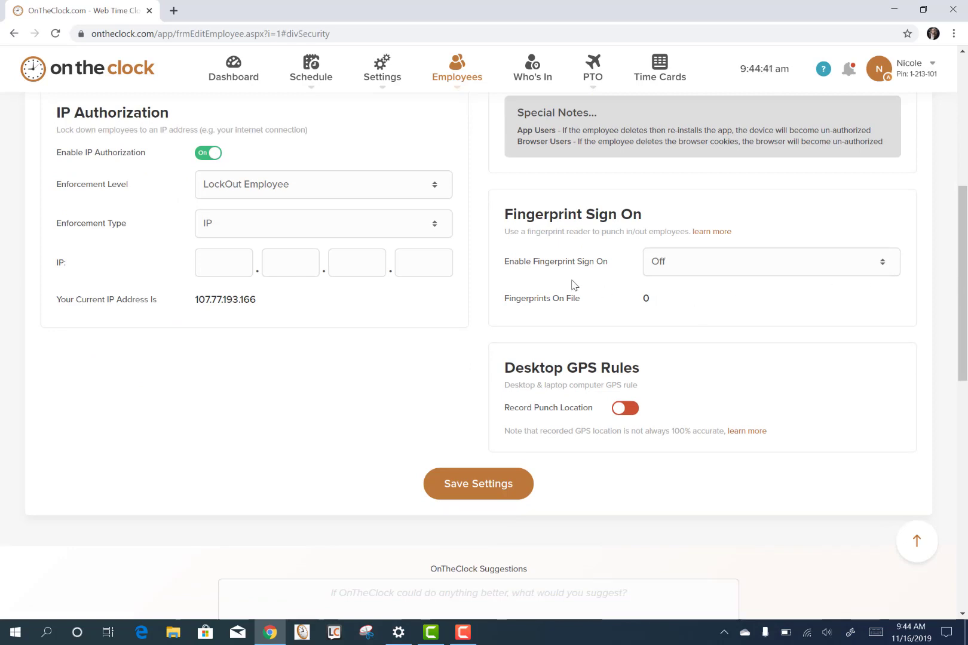
{"action": "left_click", "coordinate": [685, 263]}
{"action": "left_click", "coordinate": [668, 308]}
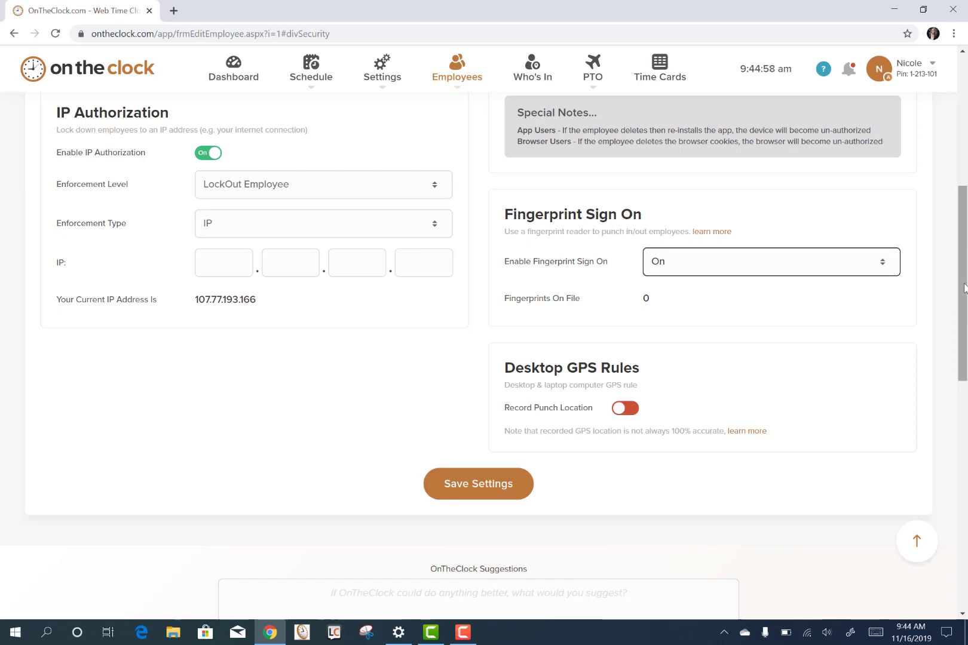
{"action": "left_click_drag", "start_coordinate": [964, 289], "coordinate": [953, 359]}
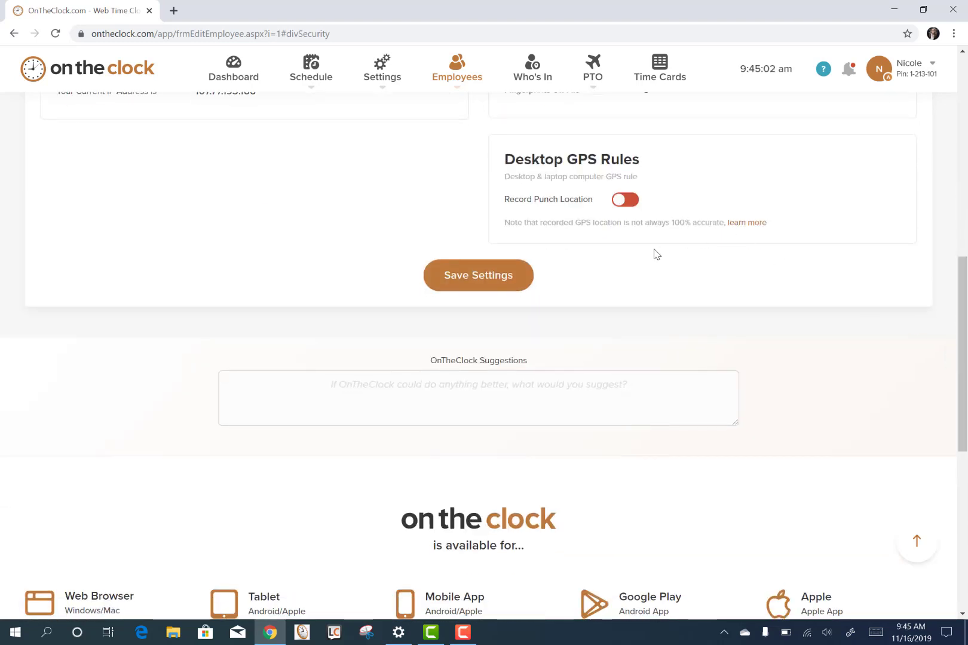
- Toggle Record Punch Location on and off, switch IP and device authorization off, and save
{"action": "left_click", "coordinate": [628, 203]}
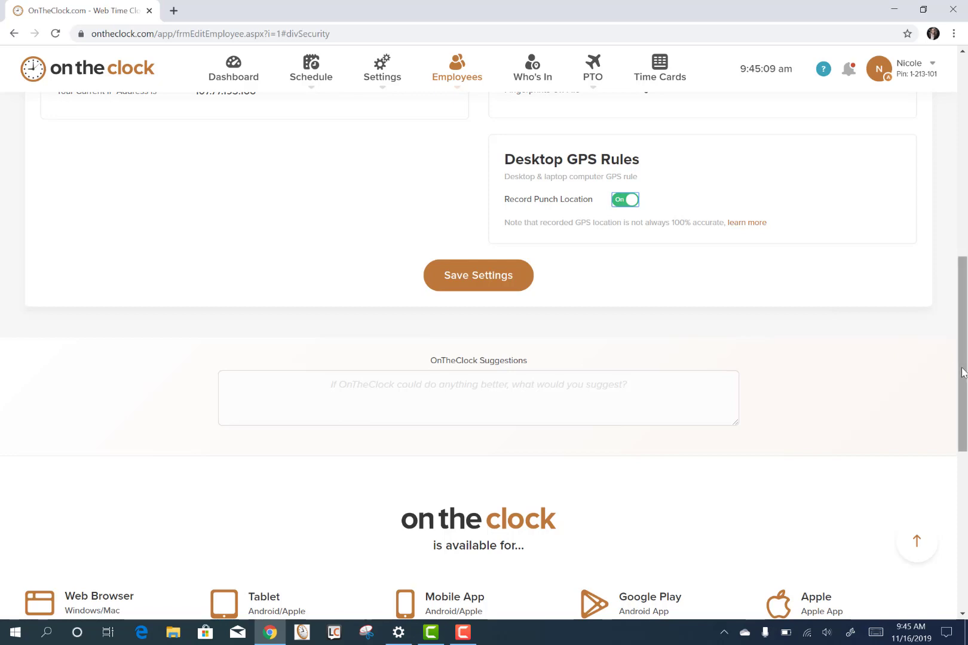
{"action": "left_click", "coordinate": [625, 200]}
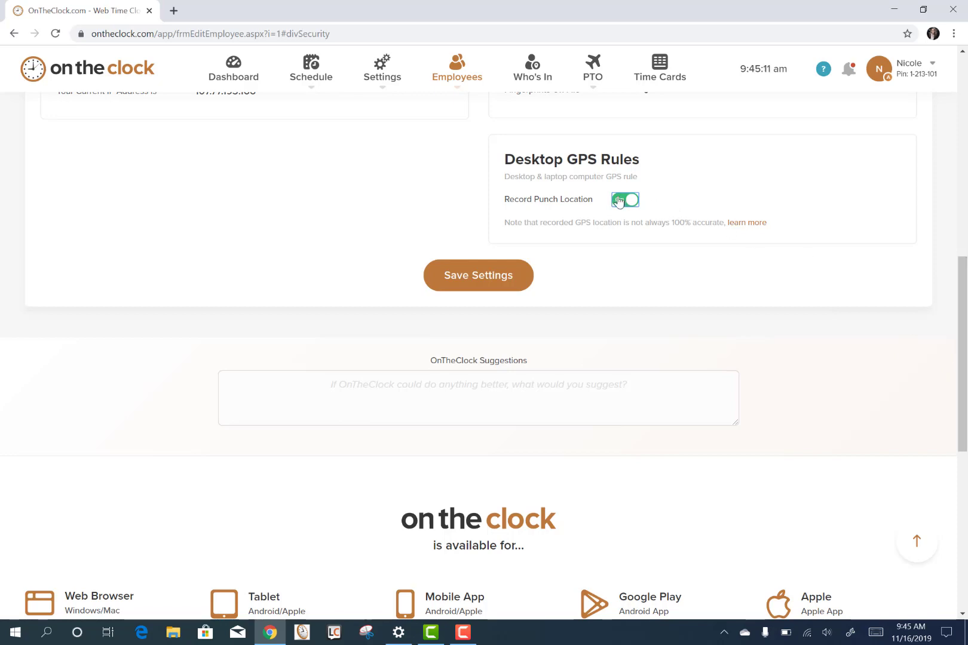
{"action": "scroll", "coordinate": [962, 367], "scroll_direction": "up", "scroll_amount": 6}
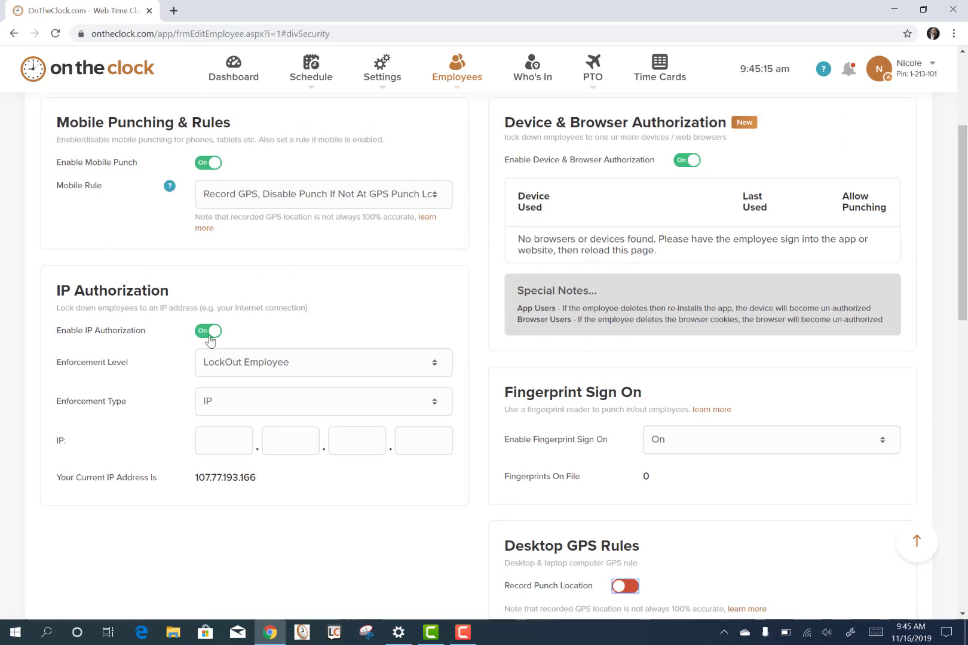
{"action": "left_click", "coordinate": [206, 333]}
{"action": "left_click", "coordinate": [686, 160]}
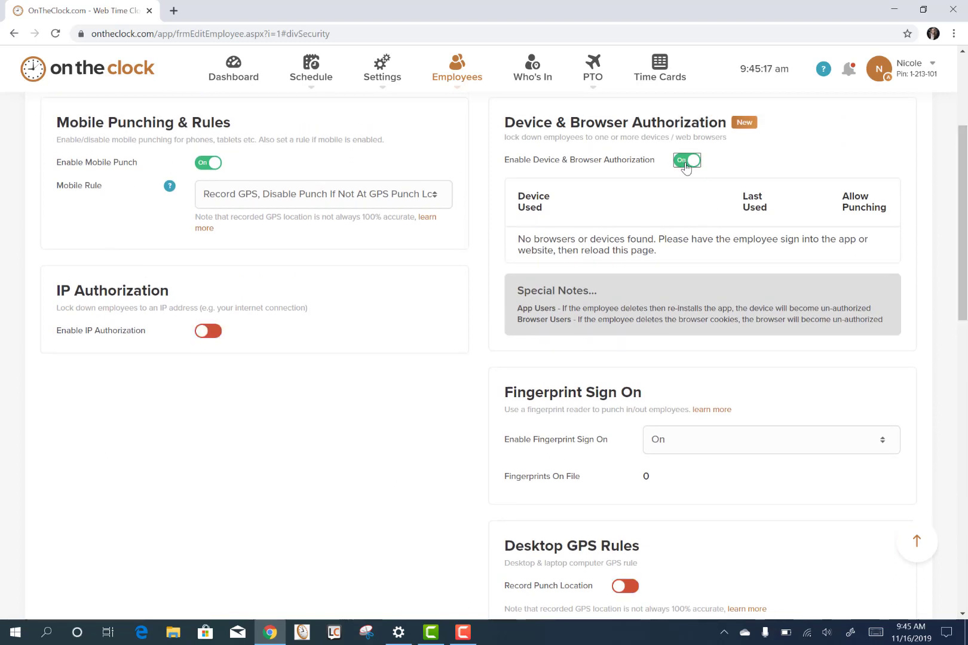
{"action": "left_click", "coordinate": [511, 495]}
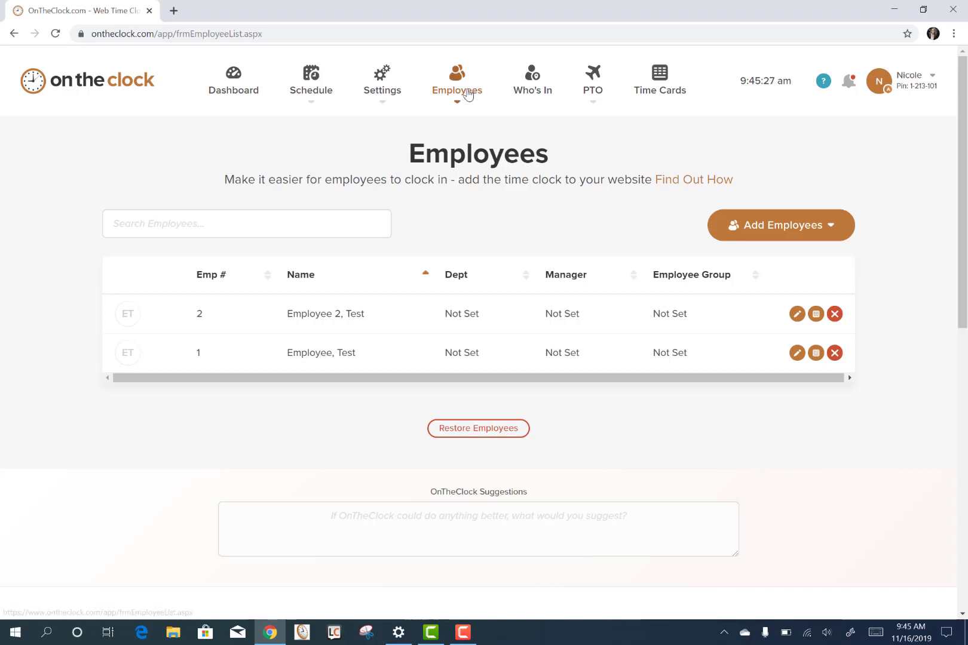
- Open the test employee's PTO Settings tab and expand the VAC accrual dropdown
{"action": "mouse_move", "coordinate": [463, 96]}
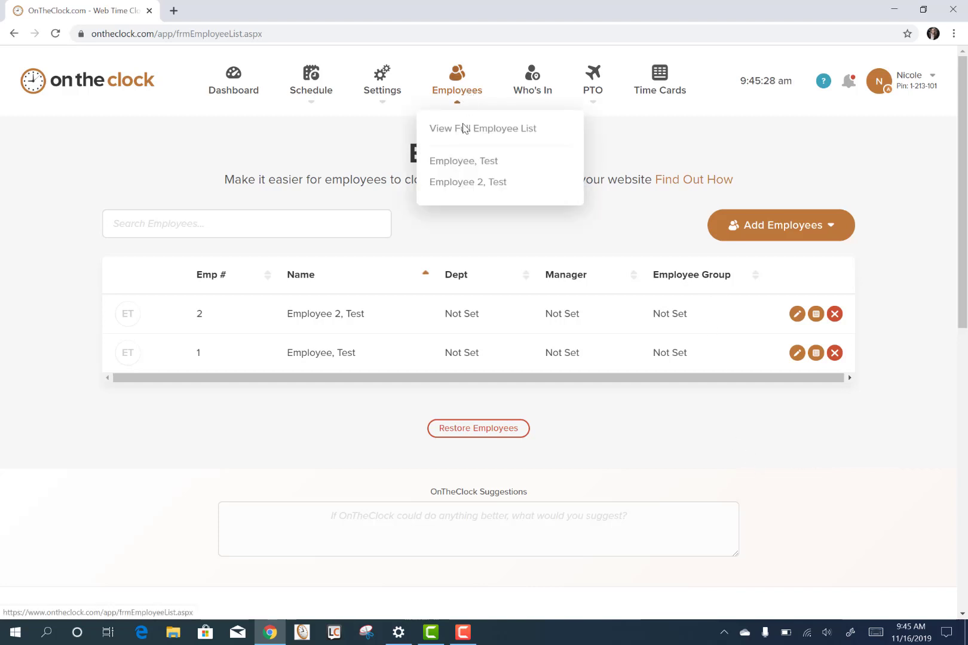
{"action": "left_click", "coordinate": [458, 161]}
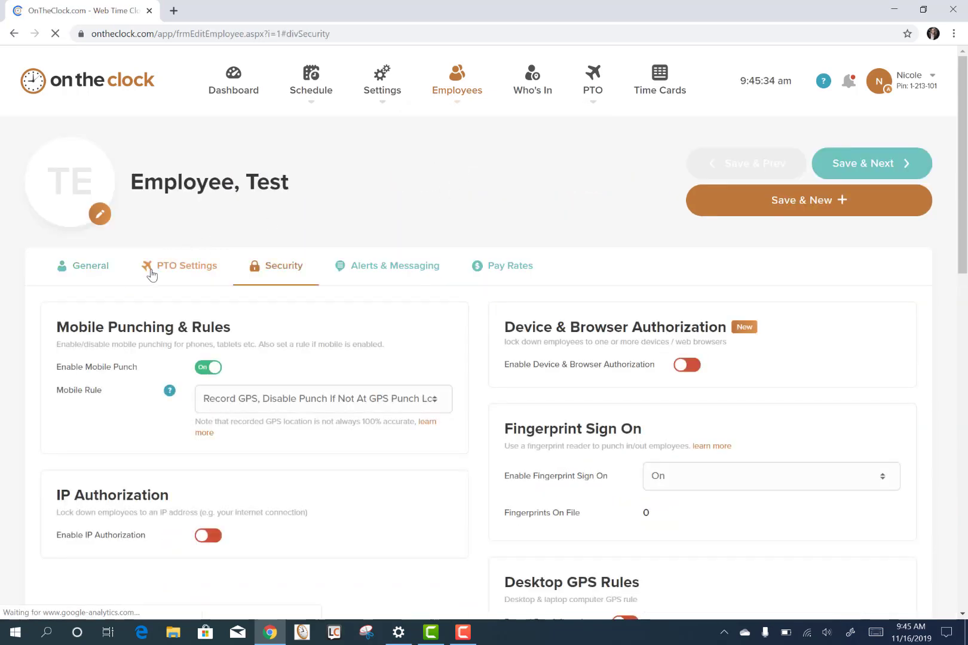
{"action": "left_click", "coordinate": [152, 273]}
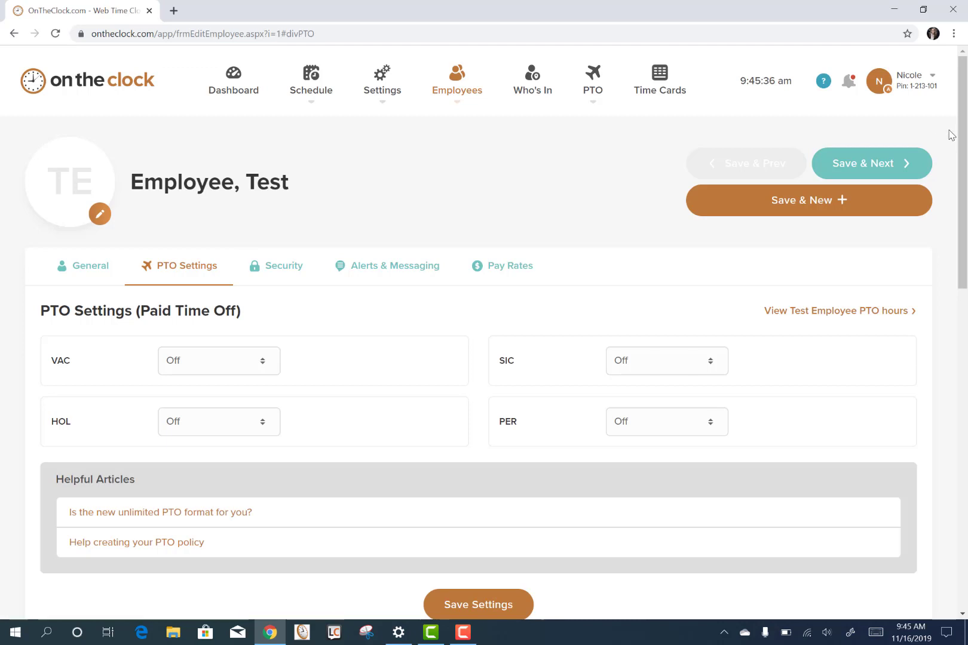
{"action": "left_click_drag", "start_coordinate": [964, 148], "coordinate": [964, 193]}
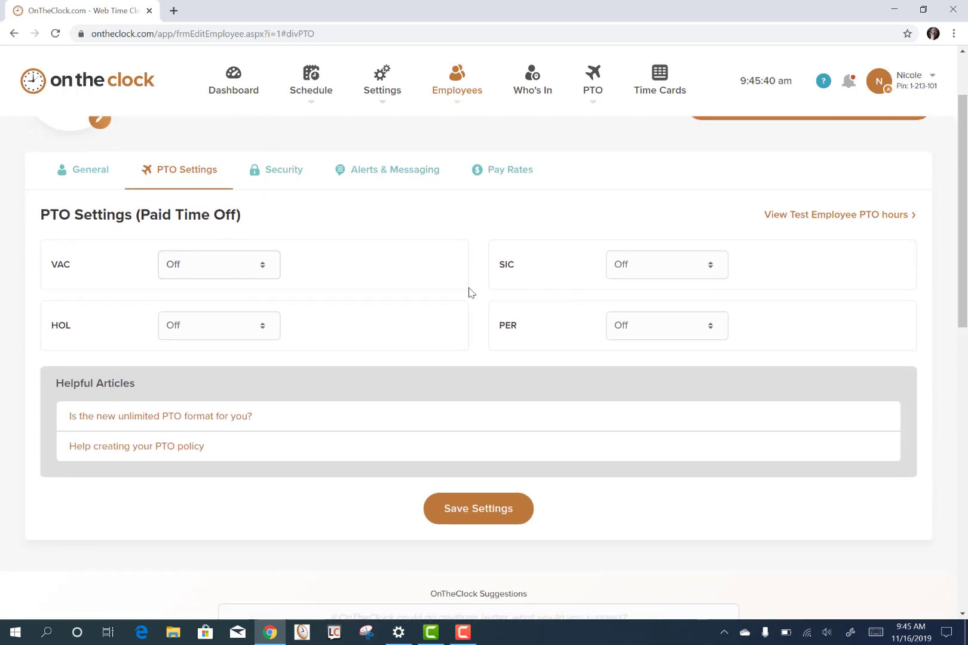
{"action": "left_click", "coordinate": [229, 273]}
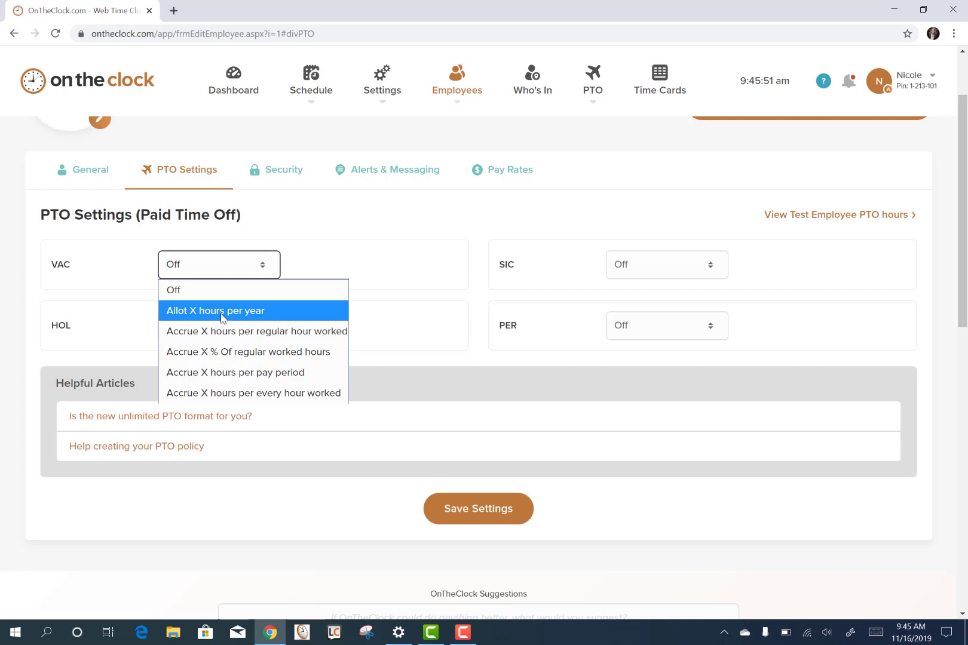
- Set VAC to Allot X hours per year with 80 hours, accruing from 11/16/2019
{"action": "left_click", "coordinate": [222, 318]}
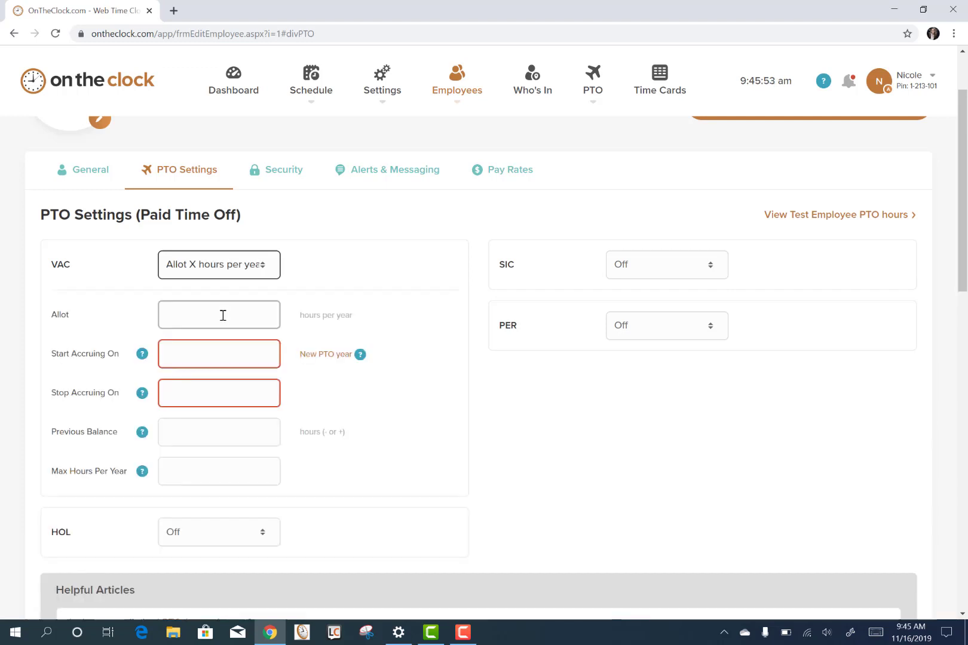
{"action": "left_click", "coordinate": [222, 316]}
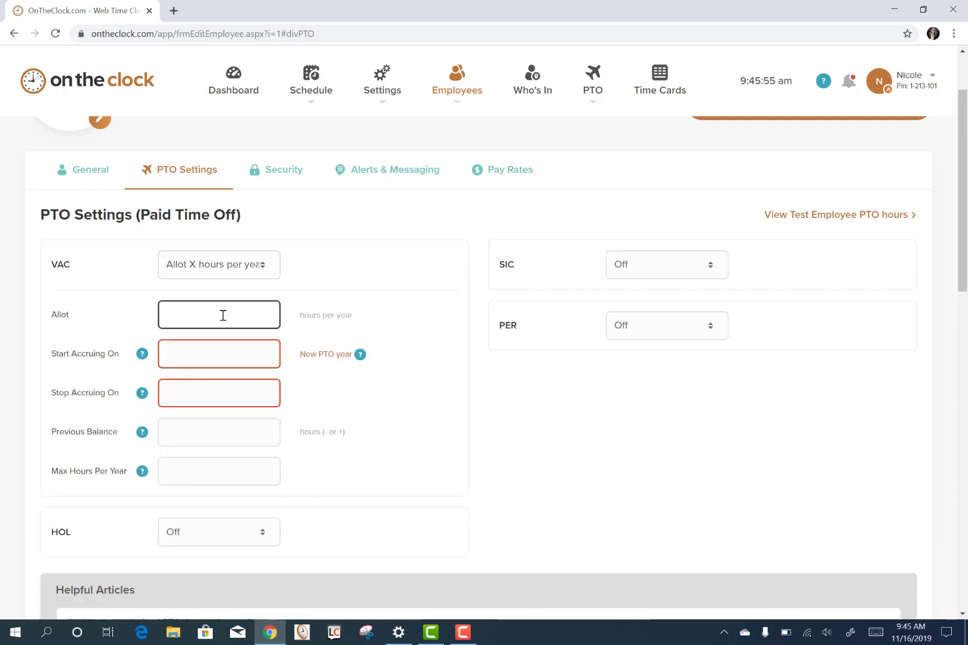
{"action": "type", "text": "80"}
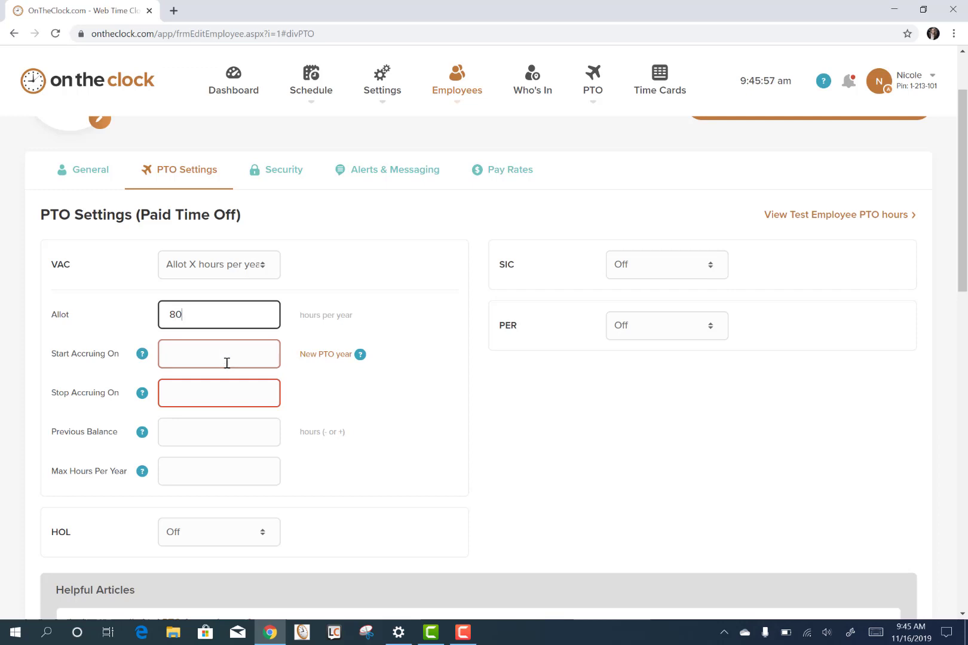
{"action": "left_click", "coordinate": [224, 353]}
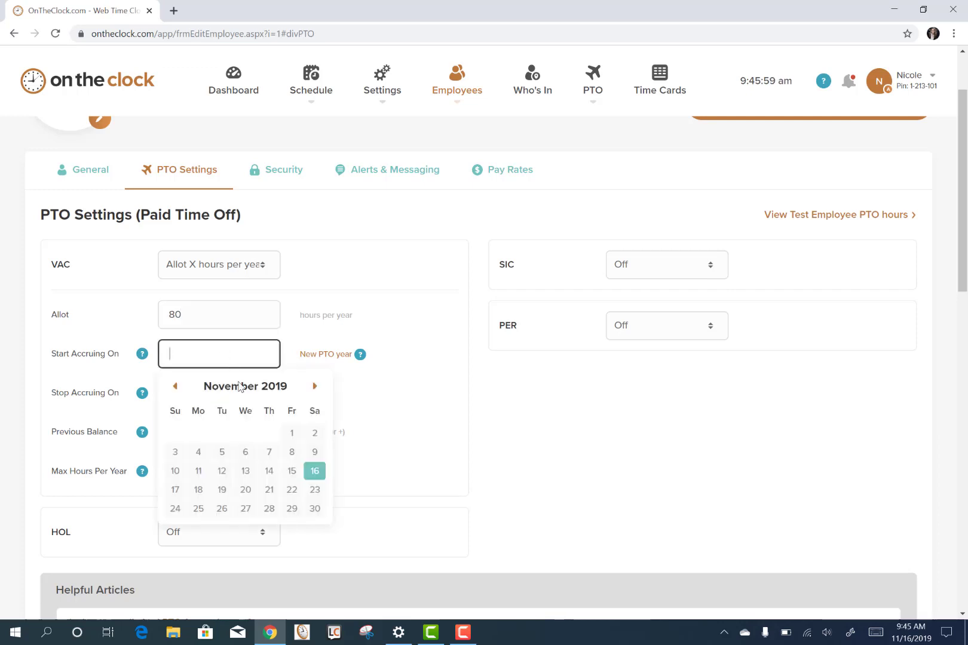
{"action": "left_click", "coordinate": [315, 471]}
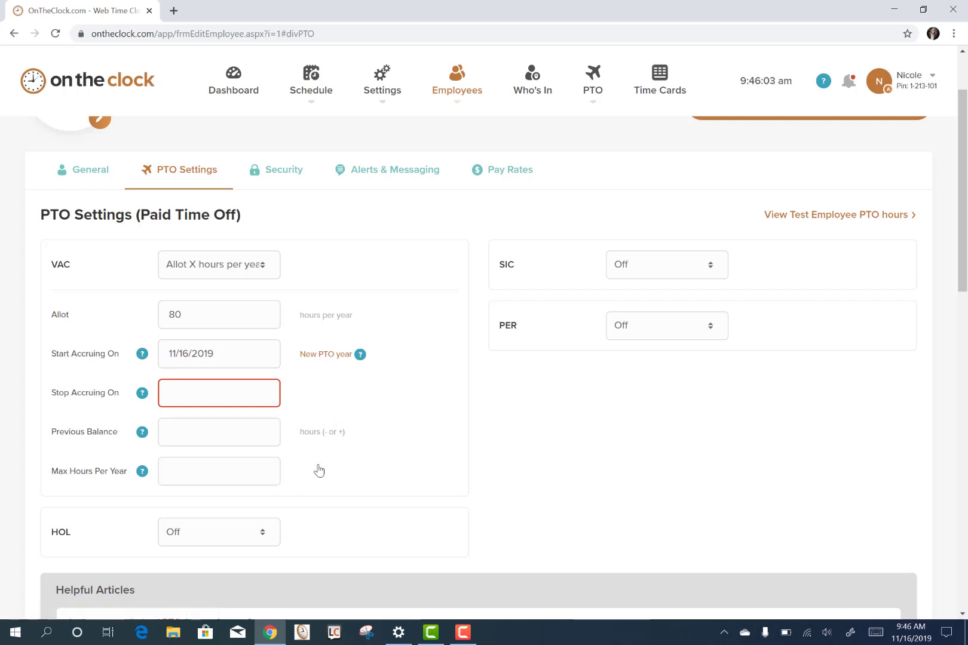
- Set the VAC accrual stop date to 11/16/2020
{"action": "left_click", "coordinate": [185, 396]}
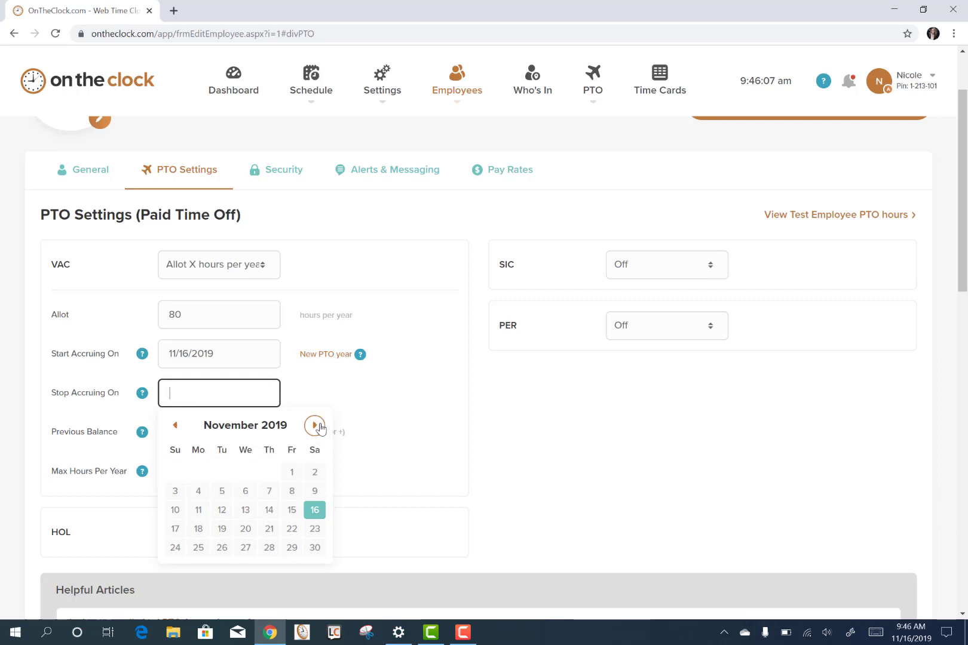
{"action": "left_click", "coordinate": [314, 426]}
{"action": "left_click", "coordinate": [314, 426]}
{"action": "left_click", "coordinate": [314, 425]}
{"action": "left_click", "coordinate": [314, 425]}
{"action": "left_click", "coordinate": [314, 426]}
{"action": "left_click", "coordinate": [315, 425]}
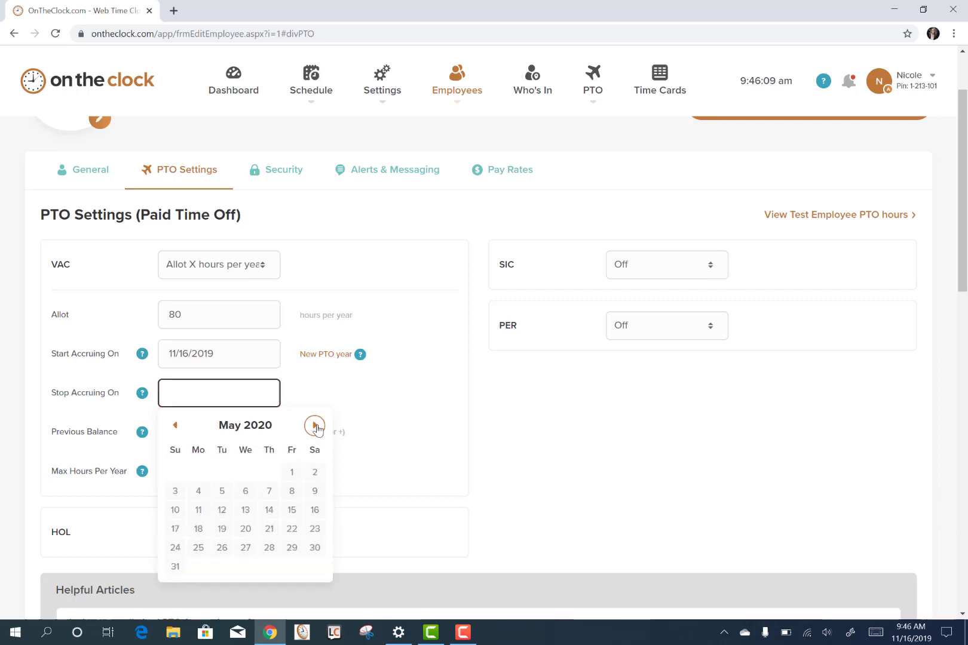
{"action": "left_click", "coordinate": [314, 425]}
{"action": "left_click", "coordinate": [314, 425]}
{"action": "left_click", "coordinate": [314, 426]}
{"action": "left_click", "coordinate": [314, 426]}
{"action": "left_click", "coordinate": [315, 426]}
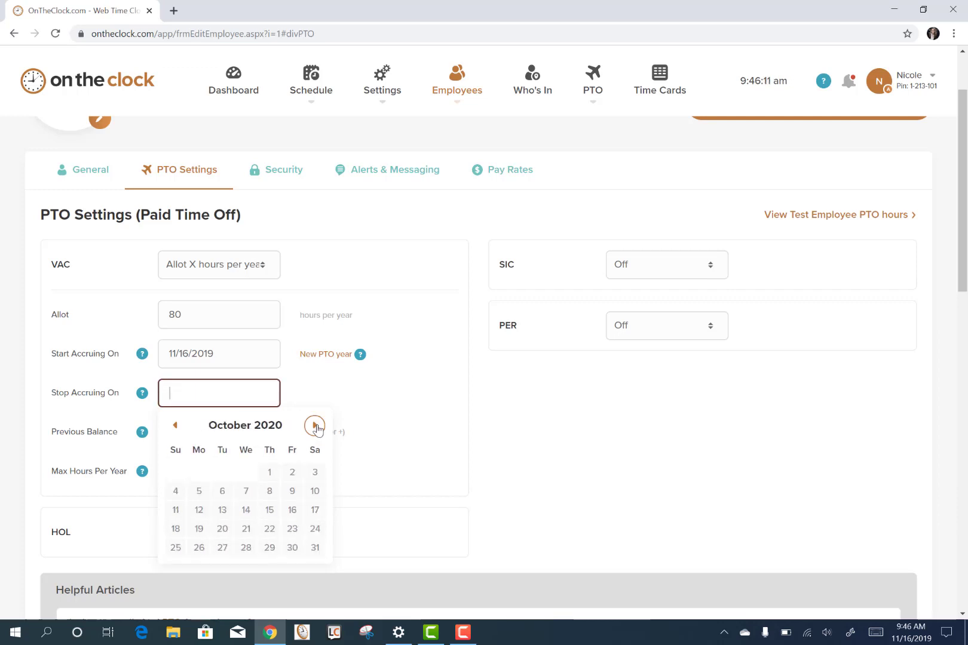
{"action": "left_click", "coordinate": [314, 426]}
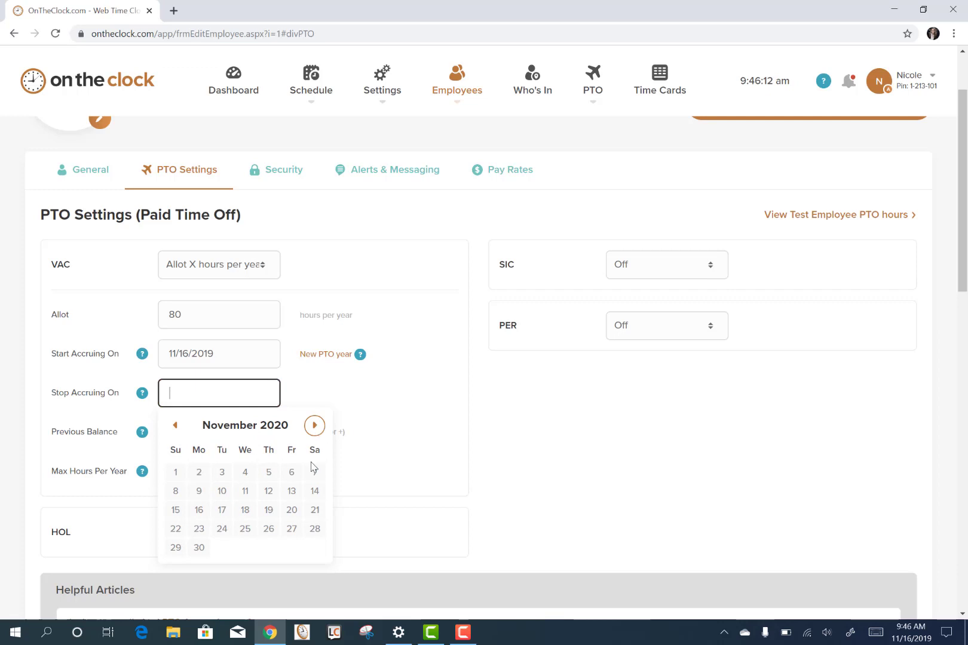
{"action": "left_click", "coordinate": [199, 510]}
- Enter a previous balance of 20 hours and save the vacation PTO settings
{"action": "left_click", "coordinate": [198, 430]}
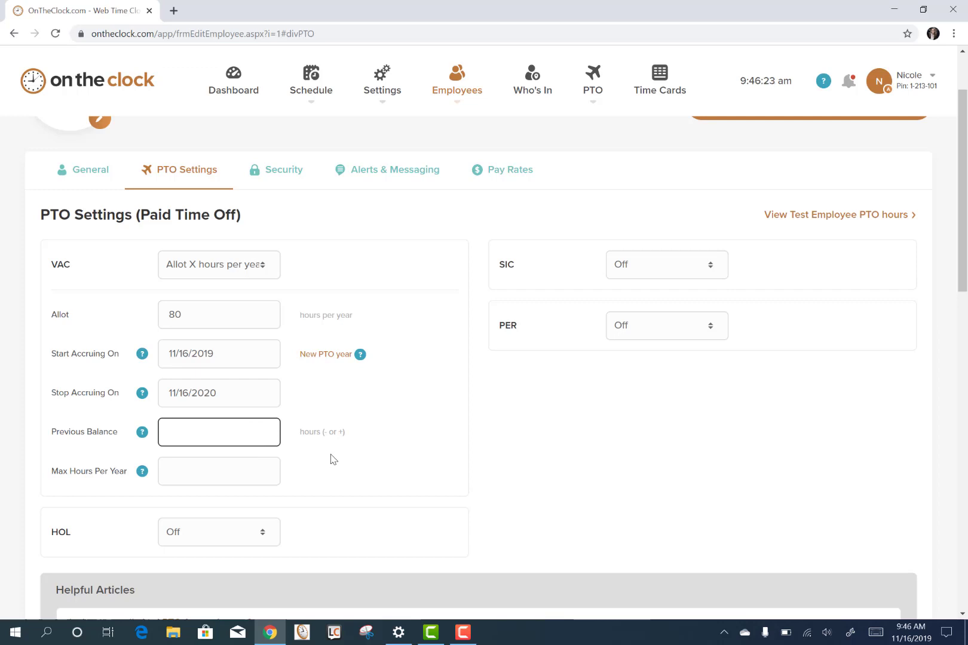
{"action": "type", "text": "20"}
{"action": "left_click", "coordinate": [233, 476]}
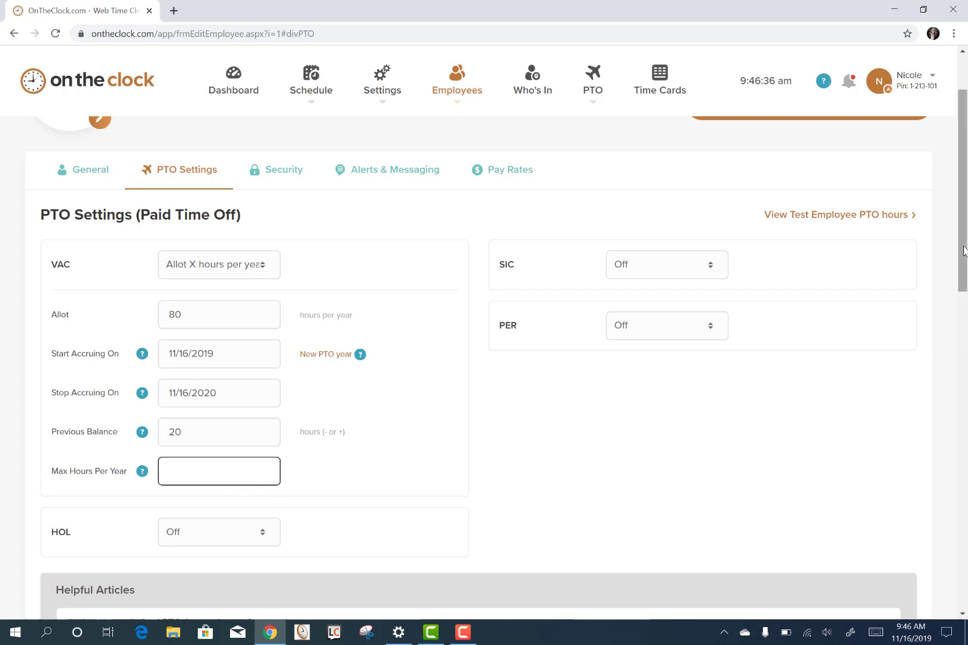
{"action": "left_click_drag", "start_coordinate": [963, 251], "coordinate": [963, 357]}
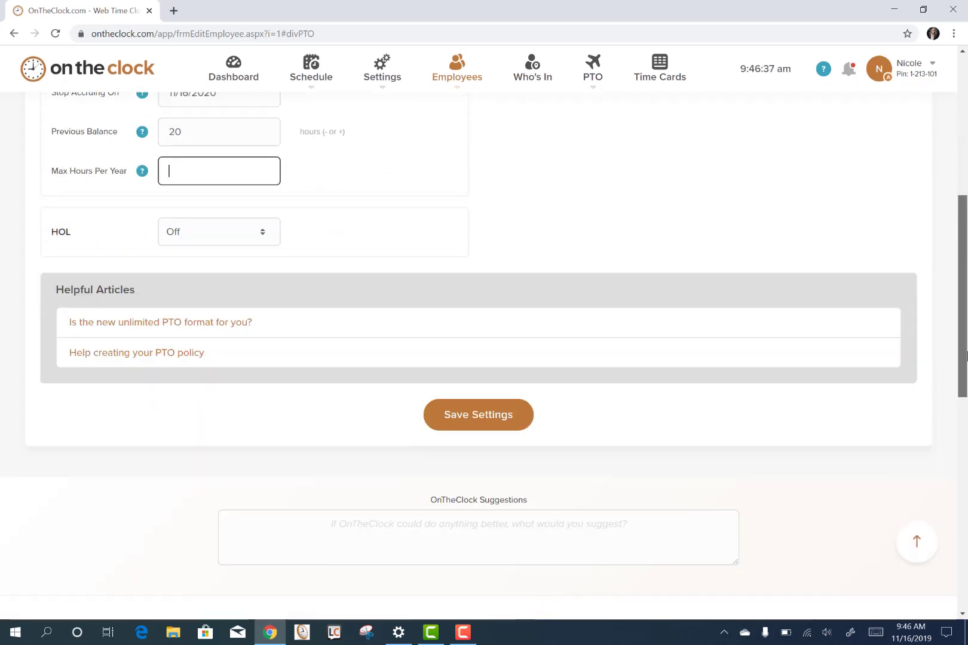
{"action": "left_click", "coordinate": [454, 417]}
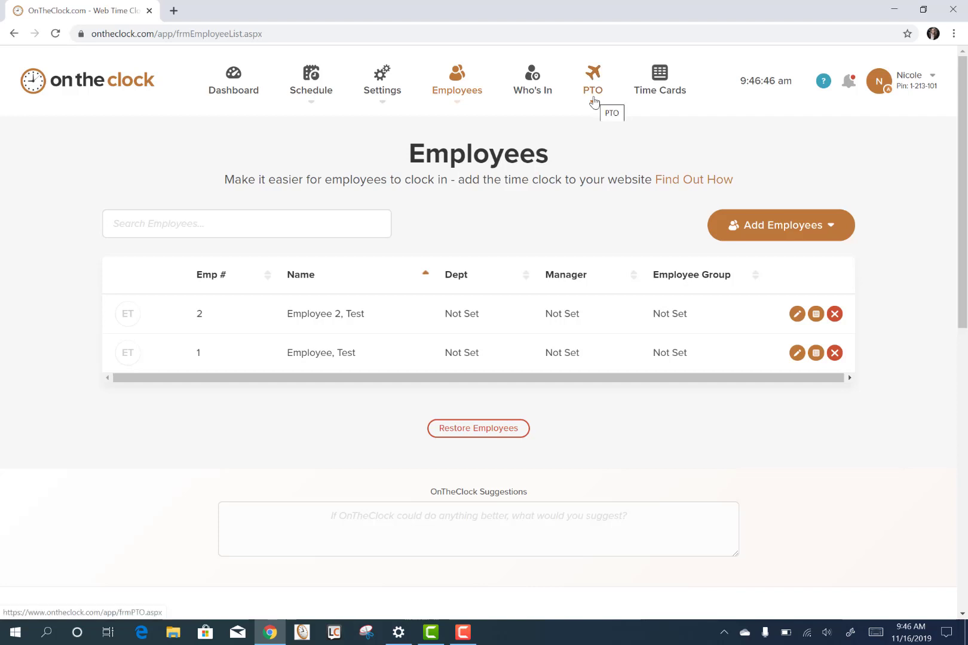
- Start a 2019 Add Bulk PTO entry covering both test employees
{"action": "mouse_move", "coordinate": [594, 102]}
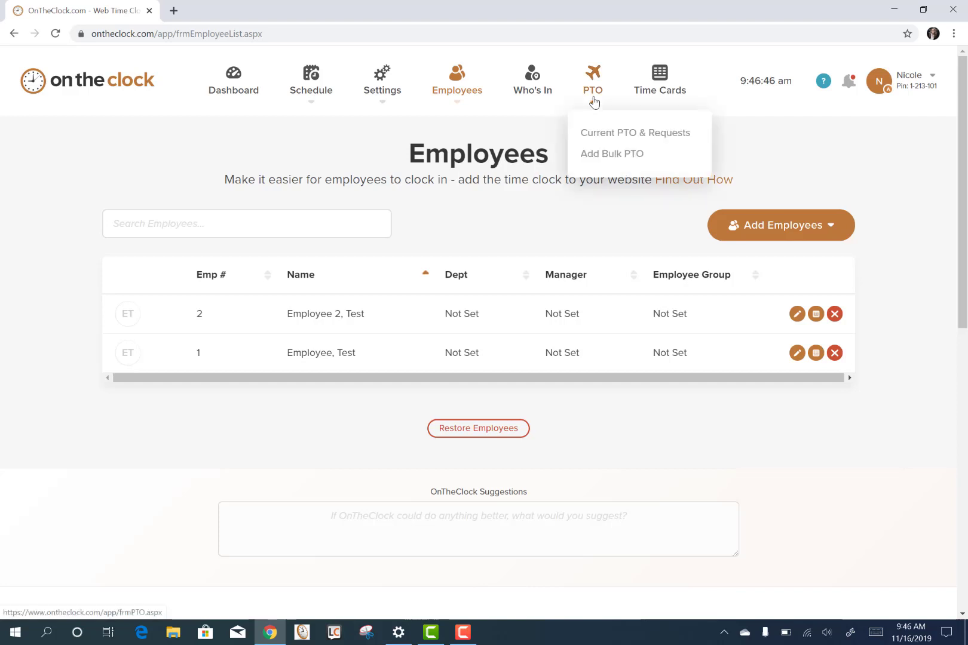
{"action": "left_click", "coordinate": [597, 157]}
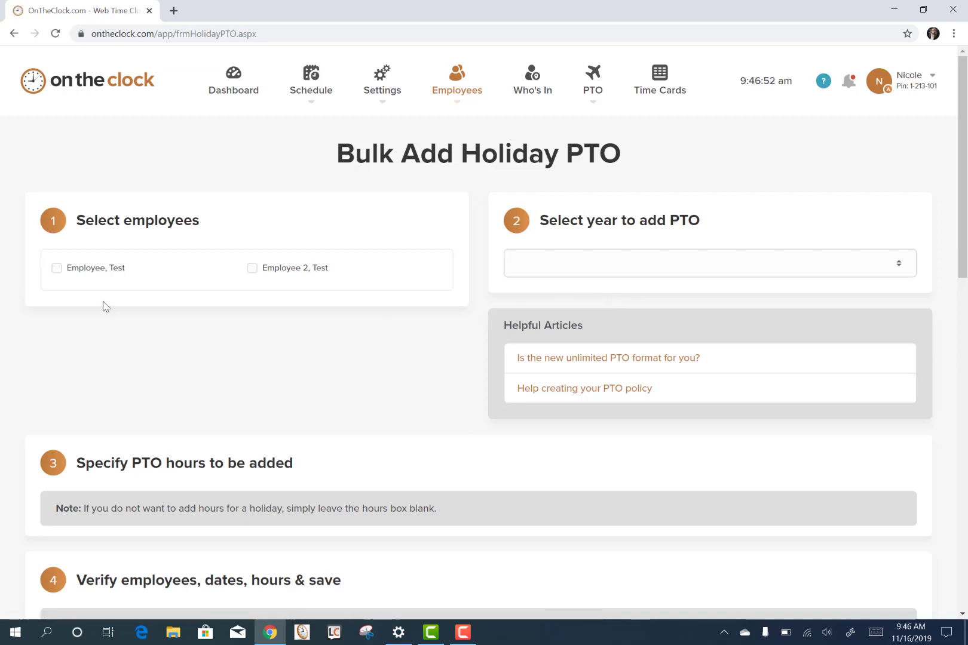
{"action": "left_click", "coordinate": [57, 269]}
{"action": "left_click", "coordinate": [254, 269]}
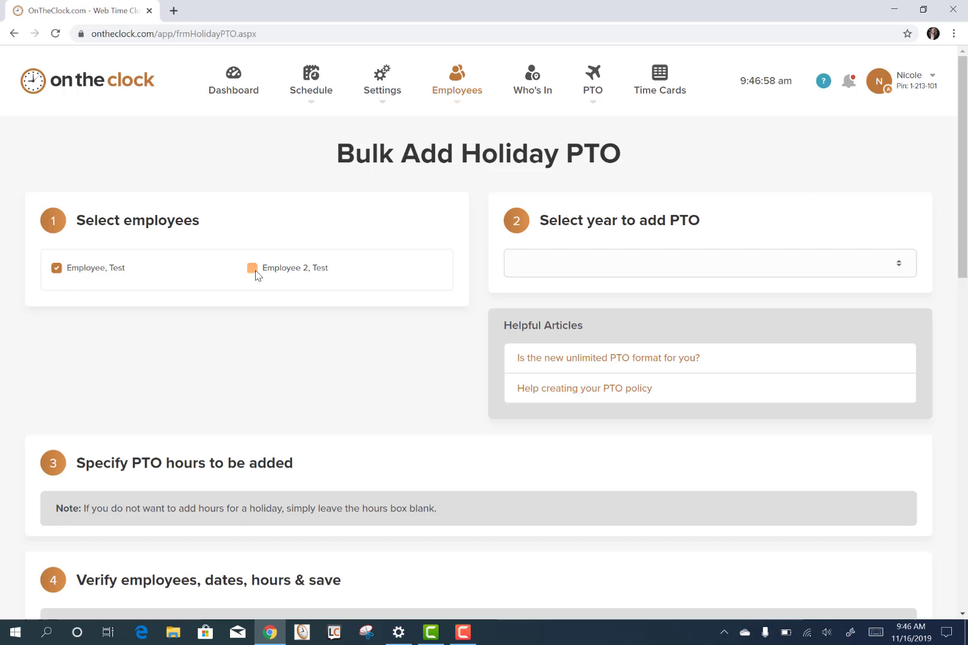
{"action": "left_click", "coordinate": [564, 267]}
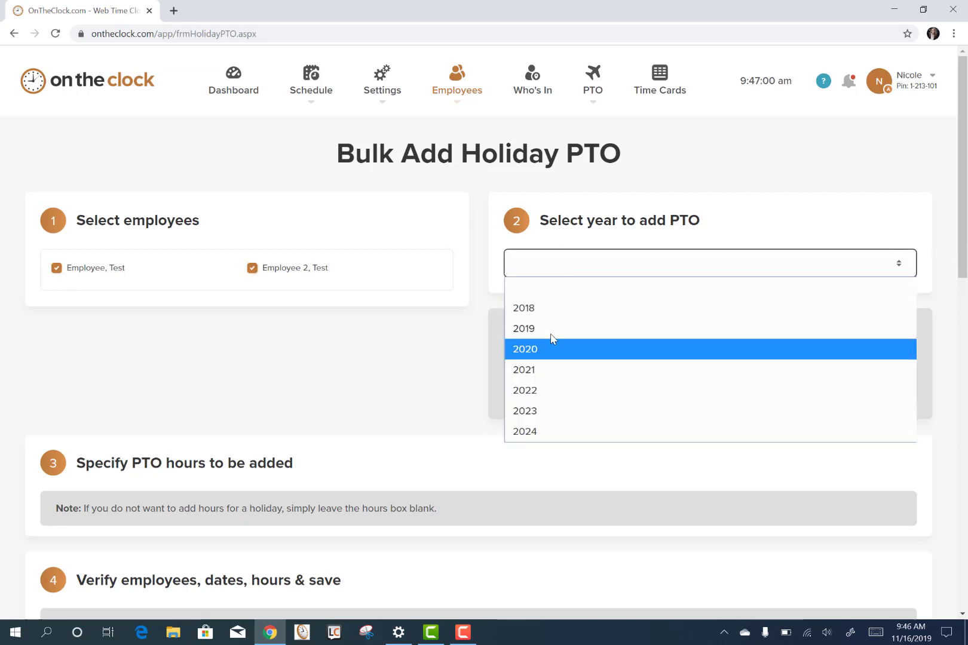
{"action": "left_click", "coordinate": [549, 327]}
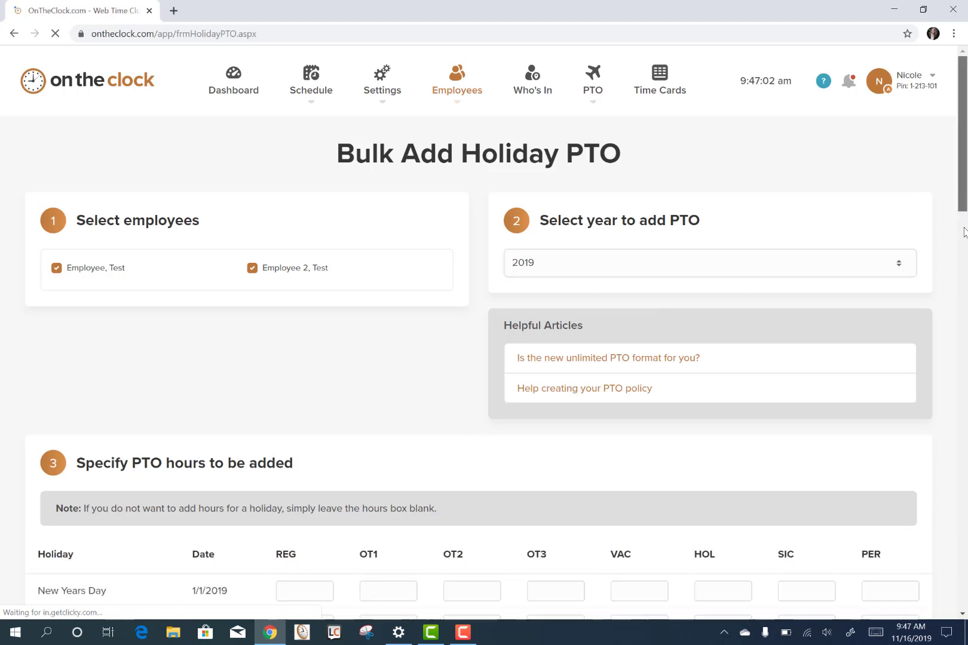
- Enter 8 HOL hours for New Years Day, Christmas Eve and Christmas Day, then save and confirm
{"action": "left_click_drag", "start_coordinate": [966, 197], "coordinate": [966, 302]}
{"action": "left_click", "coordinate": [716, 196]}
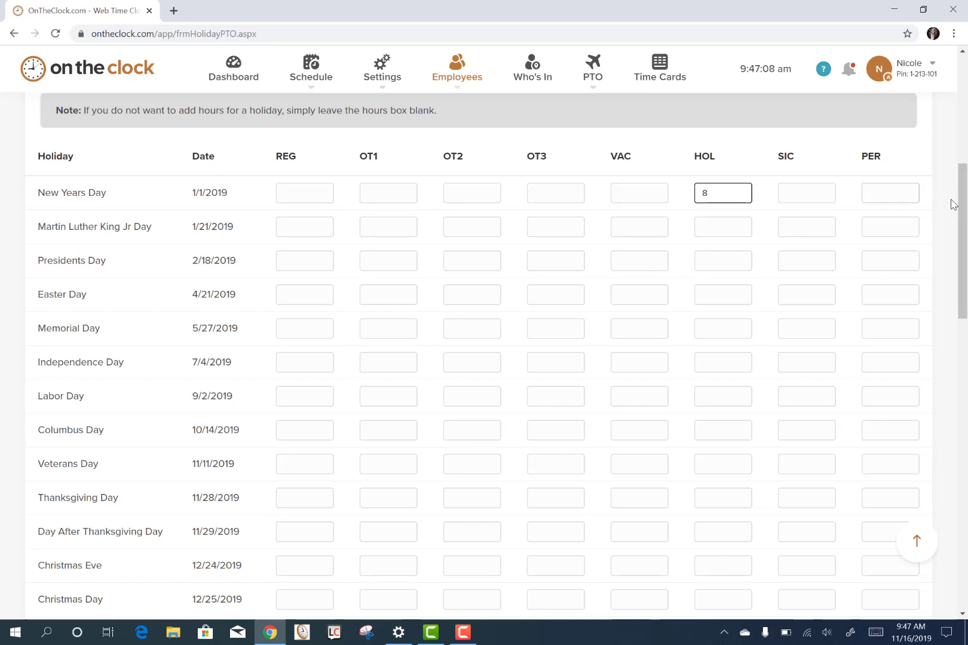
{"action": "left_click_drag", "start_coordinate": [965, 219], "coordinate": [967, 279]}
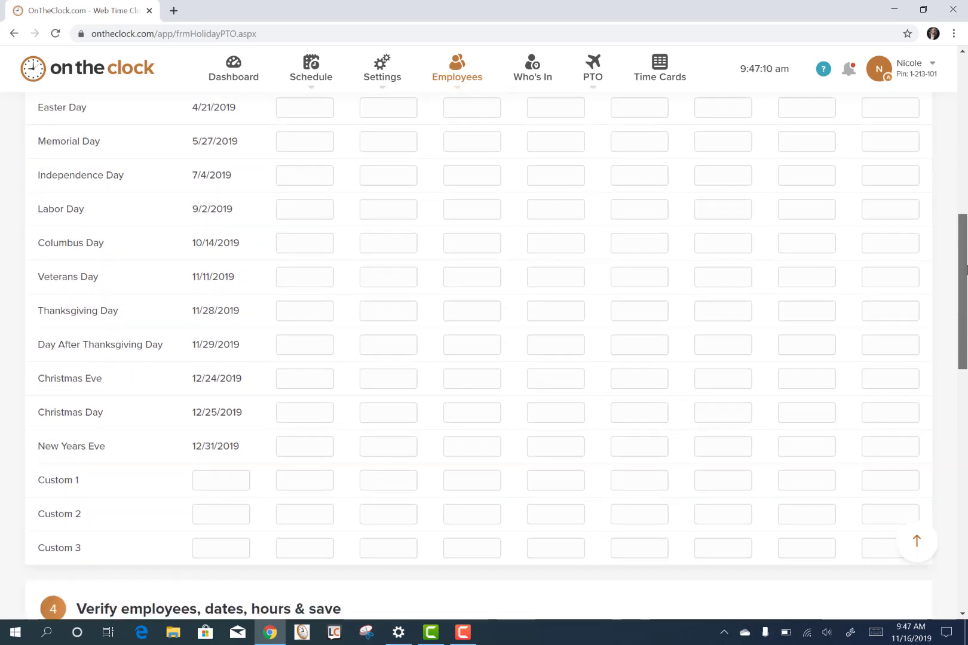
{"action": "left_click", "coordinate": [703, 385]}
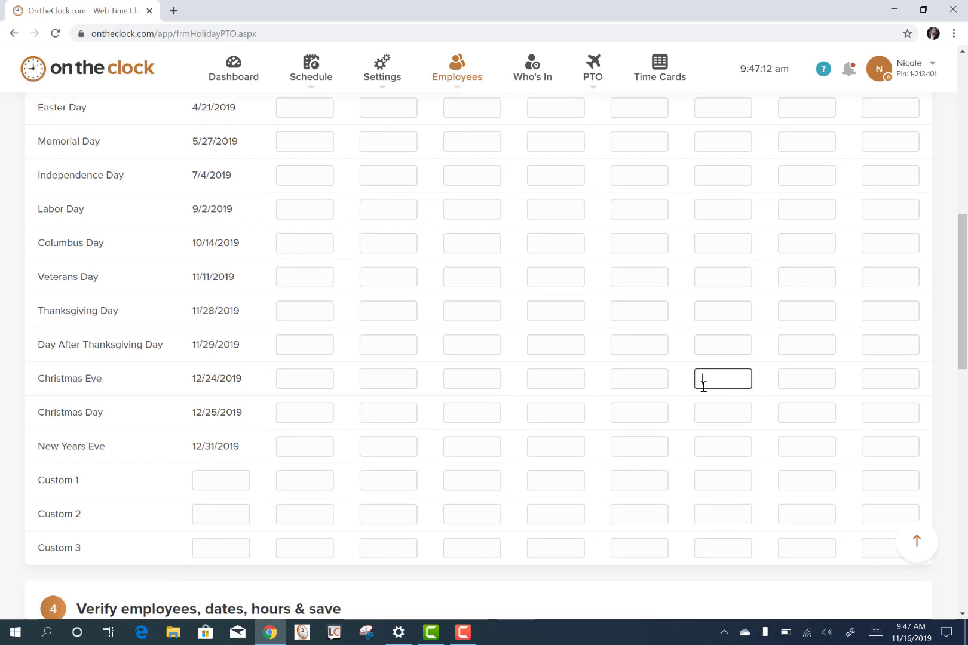
{"action": "left_click", "coordinate": [720, 418]}
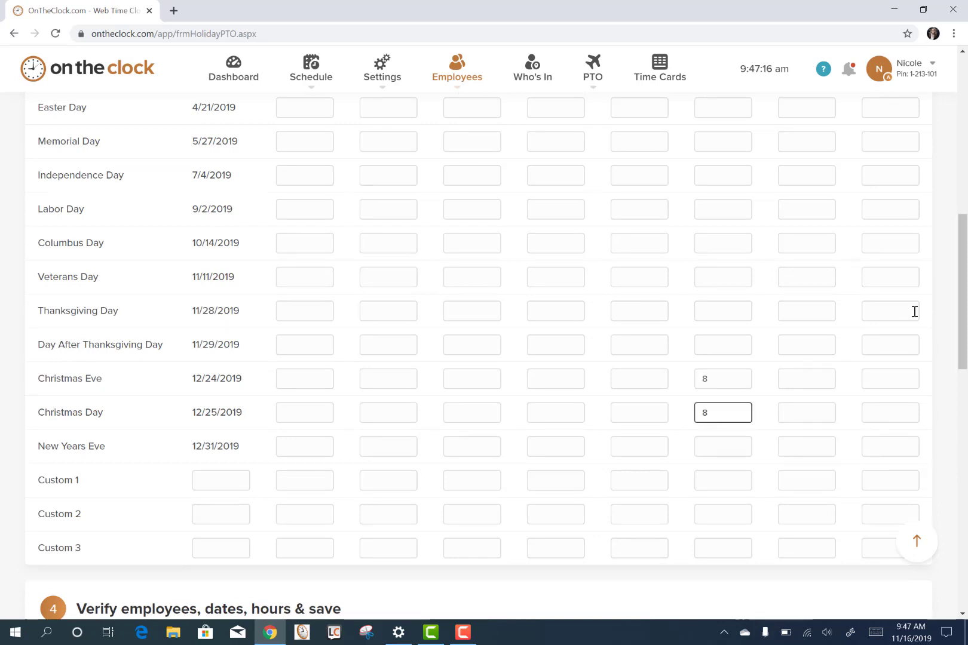
{"action": "left_click", "coordinate": [957, 279]}
{"action": "left_click_drag", "start_coordinate": [961, 245], "coordinate": [967, 351]}
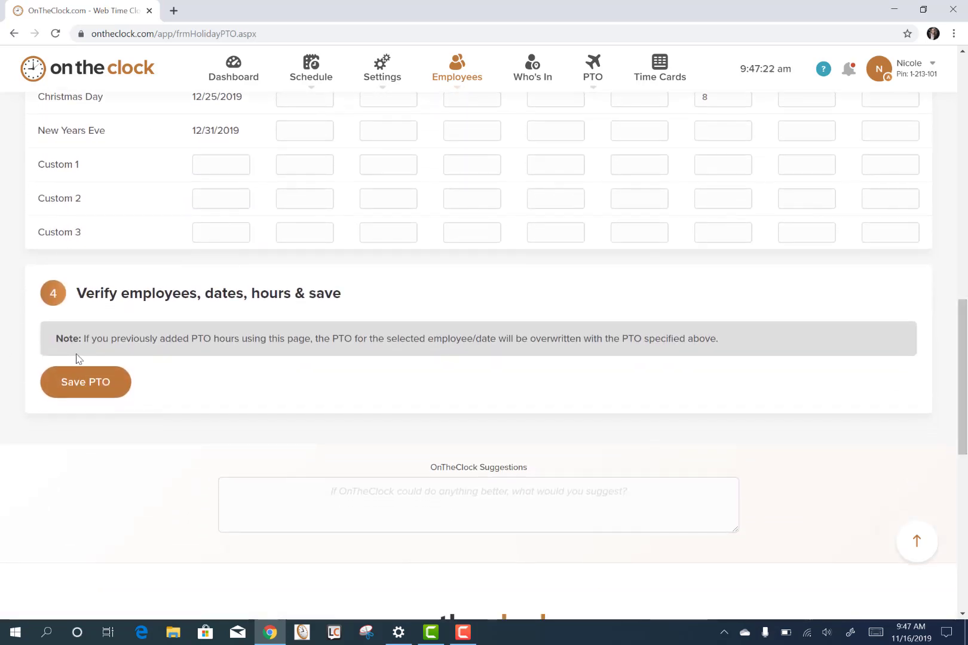
{"action": "left_click", "coordinate": [101, 385]}
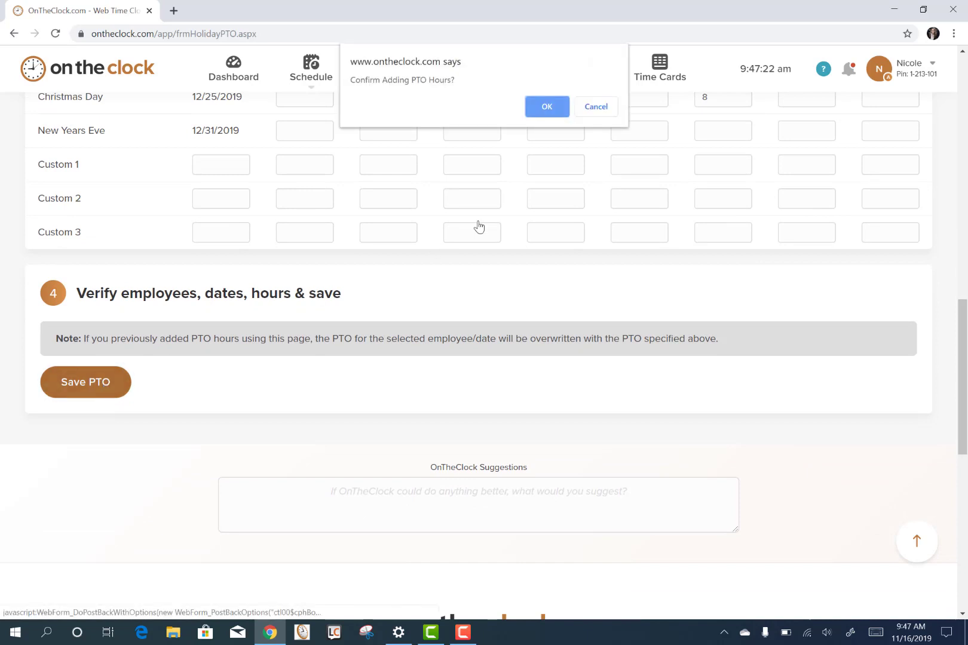
{"action": "left_click", "coordinate": [553, 109]}
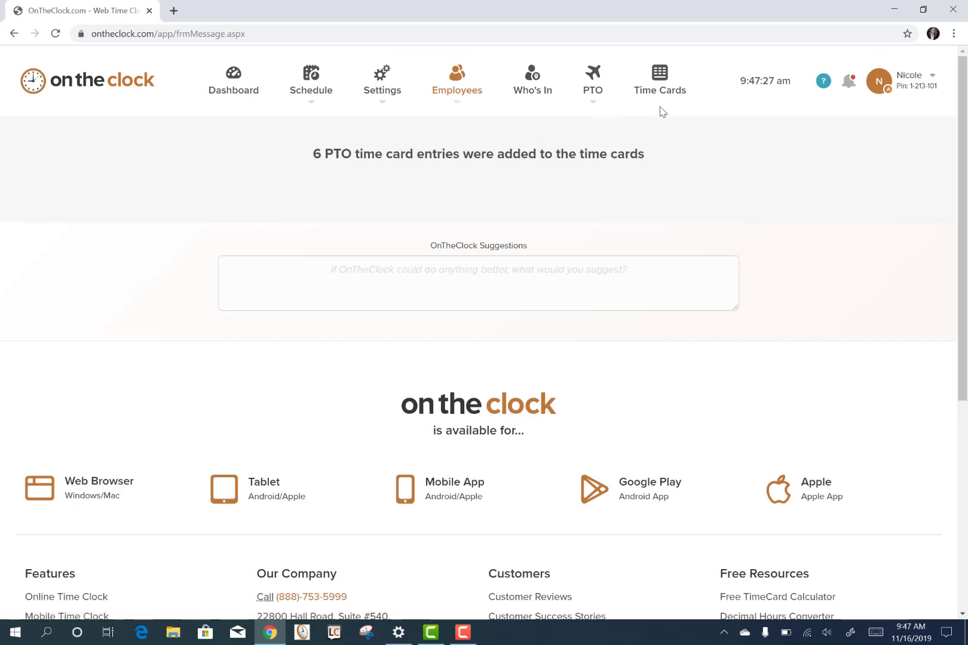
- Show time cards for 12/23/2019 thru 12/29/2019 with More Options, down to the 32-hour total
{"action": "left_click", "coordinate": [667, 82]}
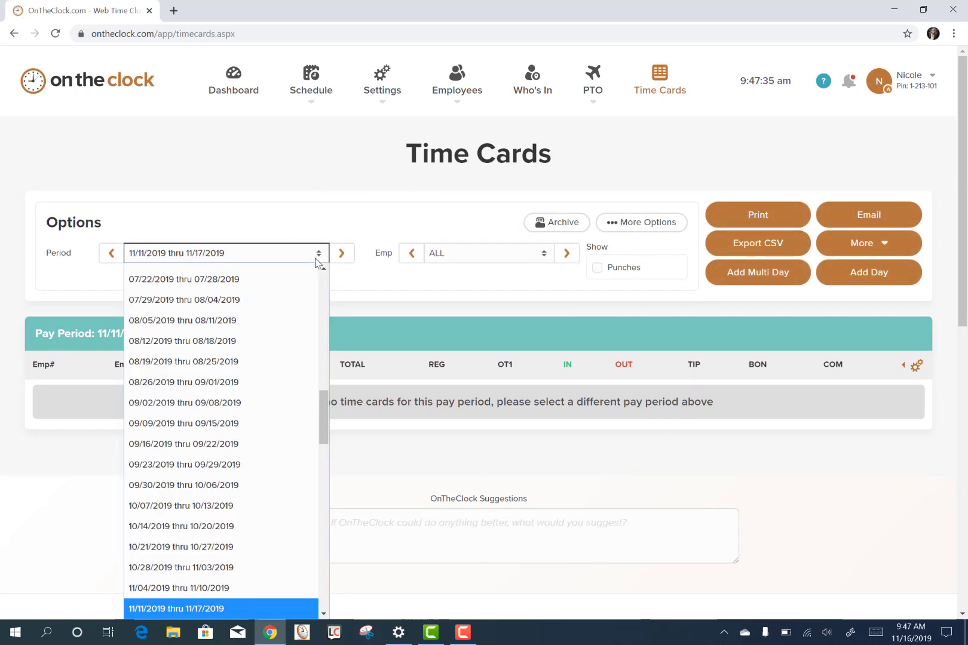
{"action": "left_click_drag", "start_coordinate": [321, 414], "coordinate": [323, 466]}
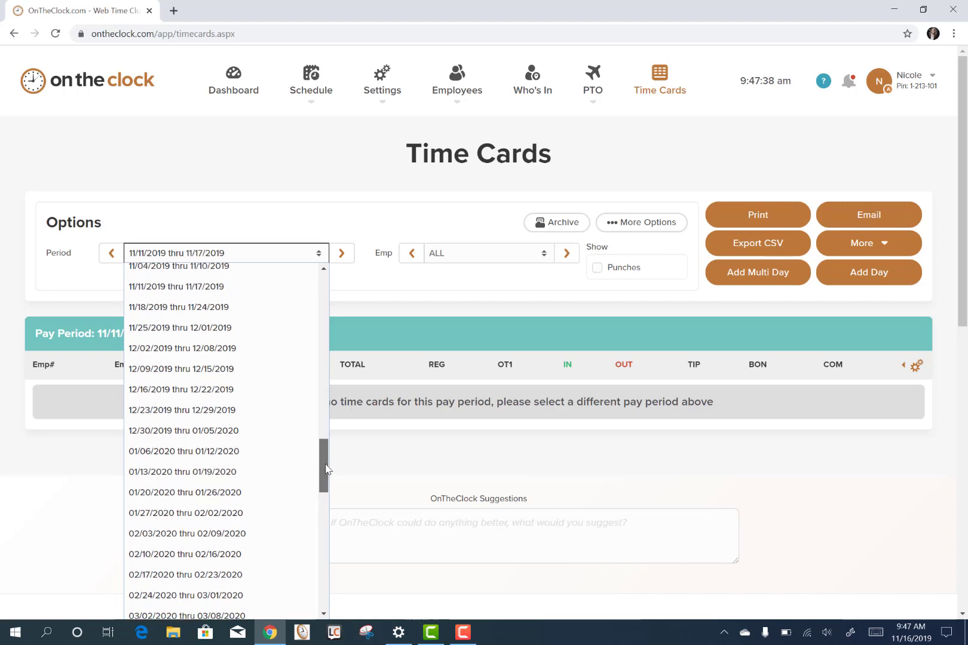
{"action": "left_click", "coordinate": [242, 419]}
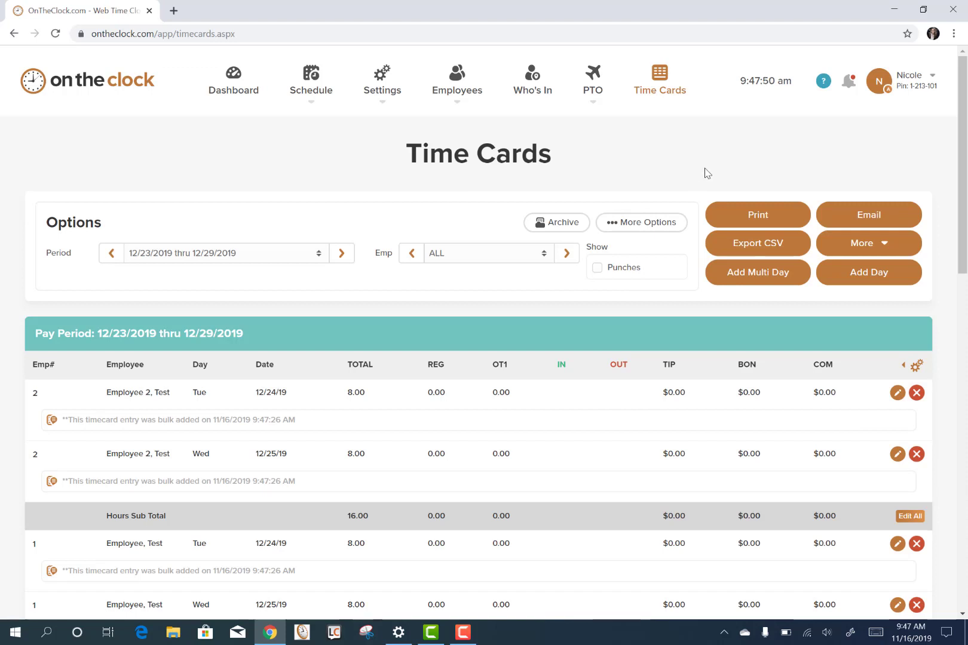
{"action": "left_click", "coordinate": [644, 228]}
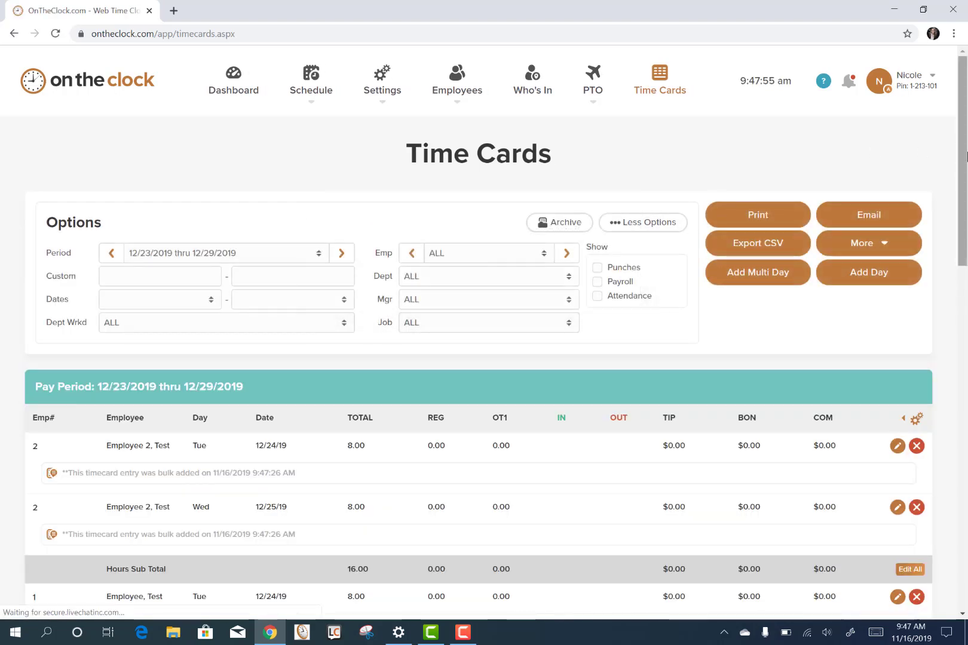
{"action": "scroll", "coordinate": [965, 205], "scroll_direction": "down", "scroll_amount": 2}
{"action": "scroll", "coordinate": [966, 205], "scroll_direction": "down", "scroll_amount": 2}
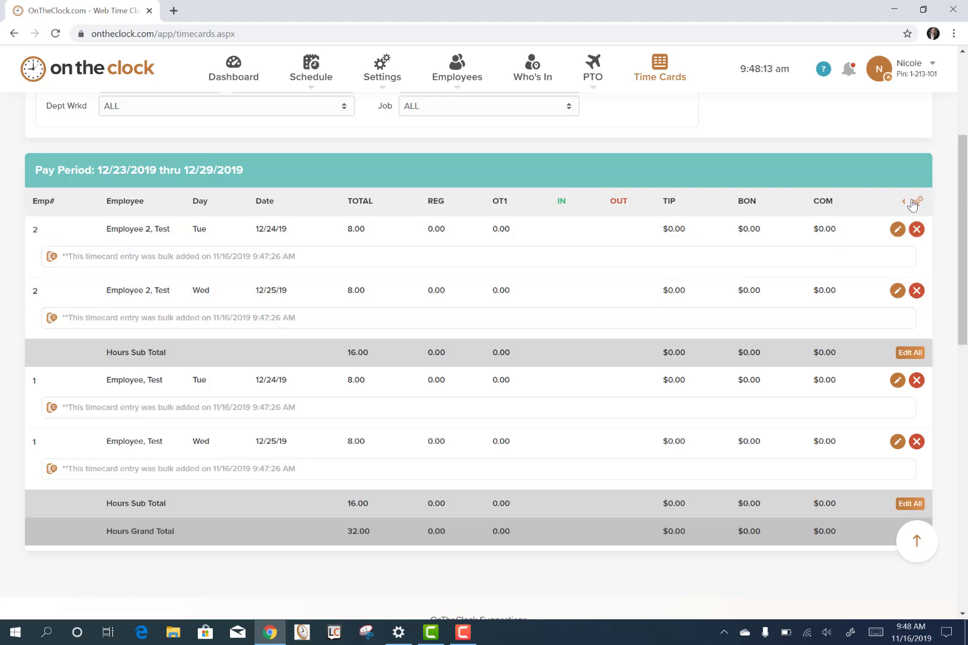
- Make the Vacation, Holiday, Sick and Personal time card columns visible and save the settings
{"action": "left_click", "coordinate": [909, 205]}
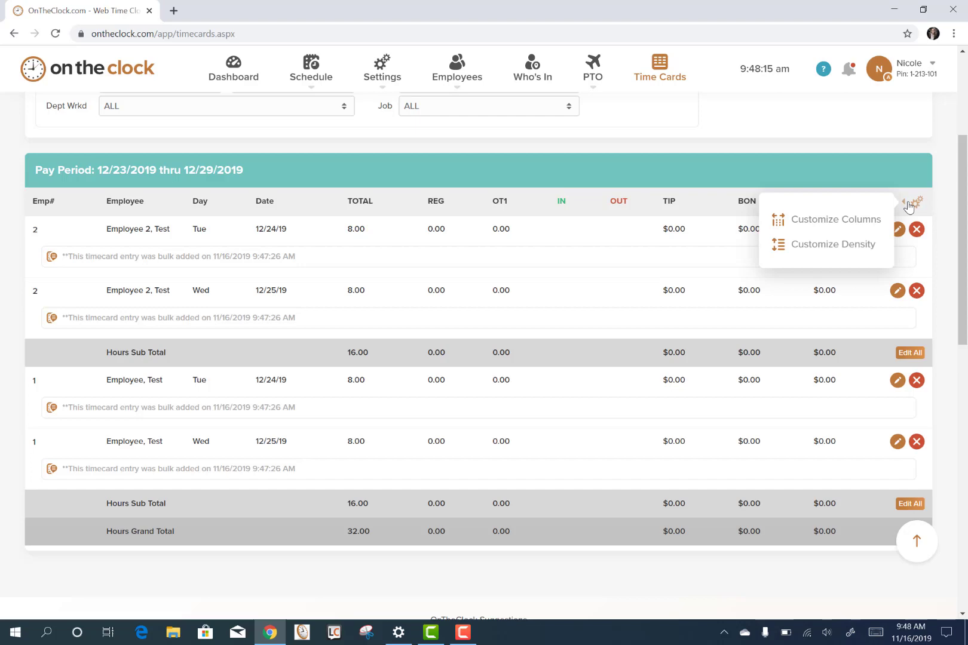
{"action": "left_click", "coordinate": [859, 228]}
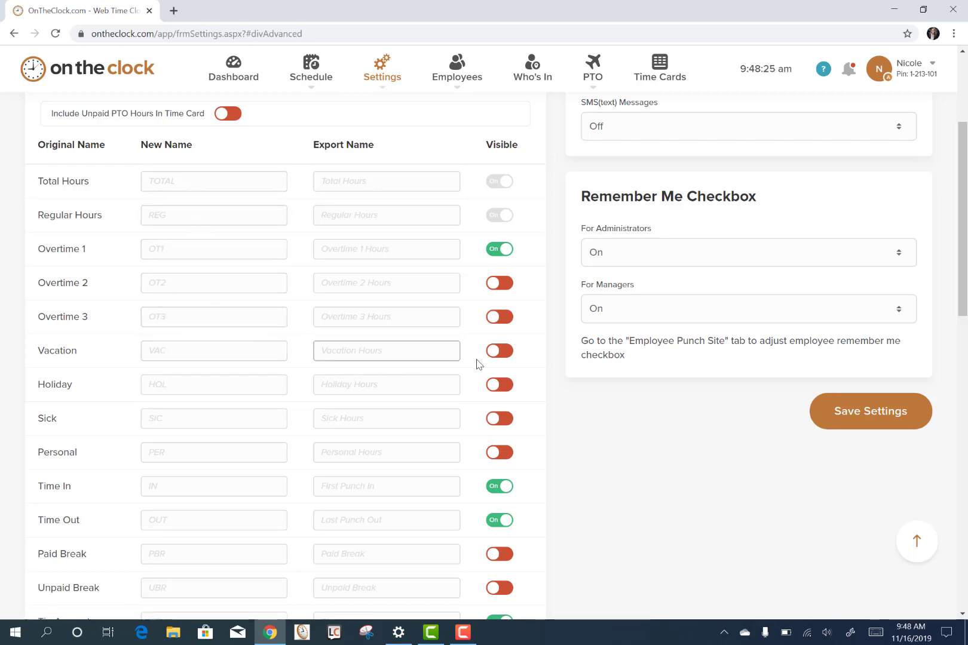
{"action": "left_click", "coordinate": [507, 357]}
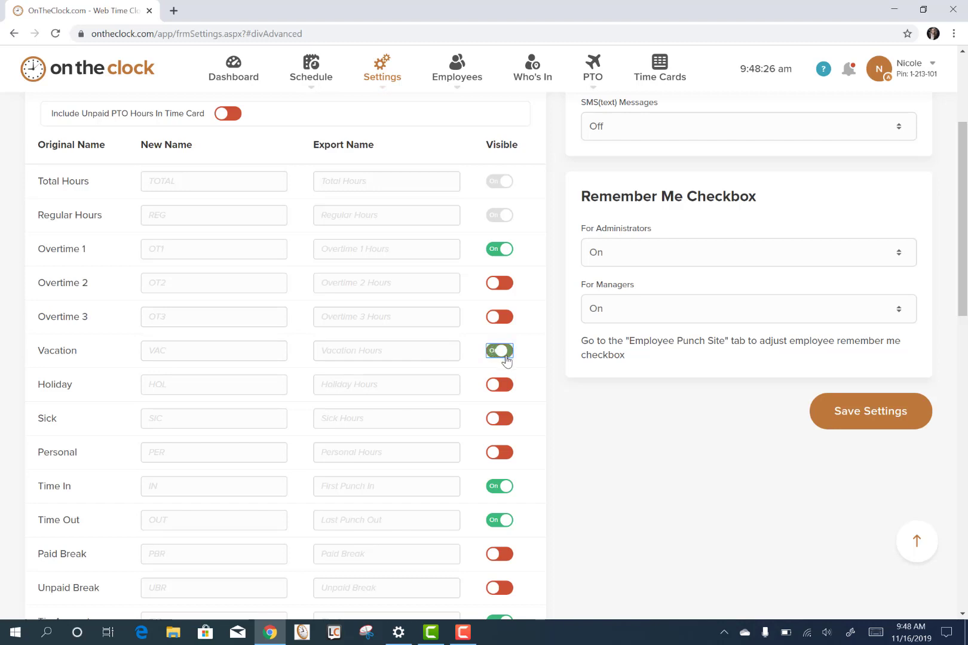
{"action": "left_click", "coordinate": [497, 390]}
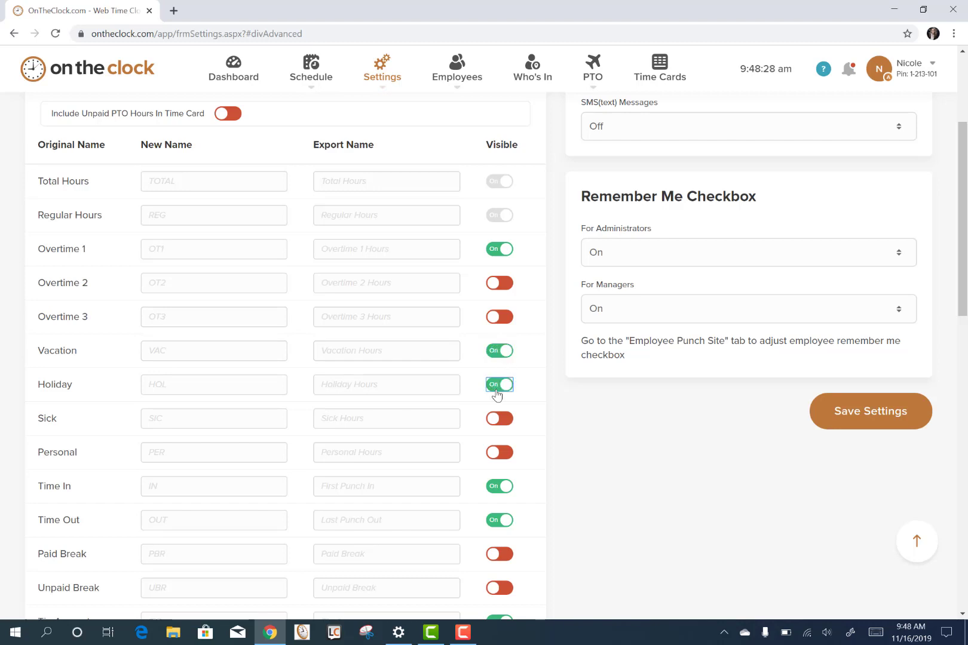
{"action": "left_click", "coordinate": [493, 428]}
{"action": "left_click", "coordinate": [504, 456]}
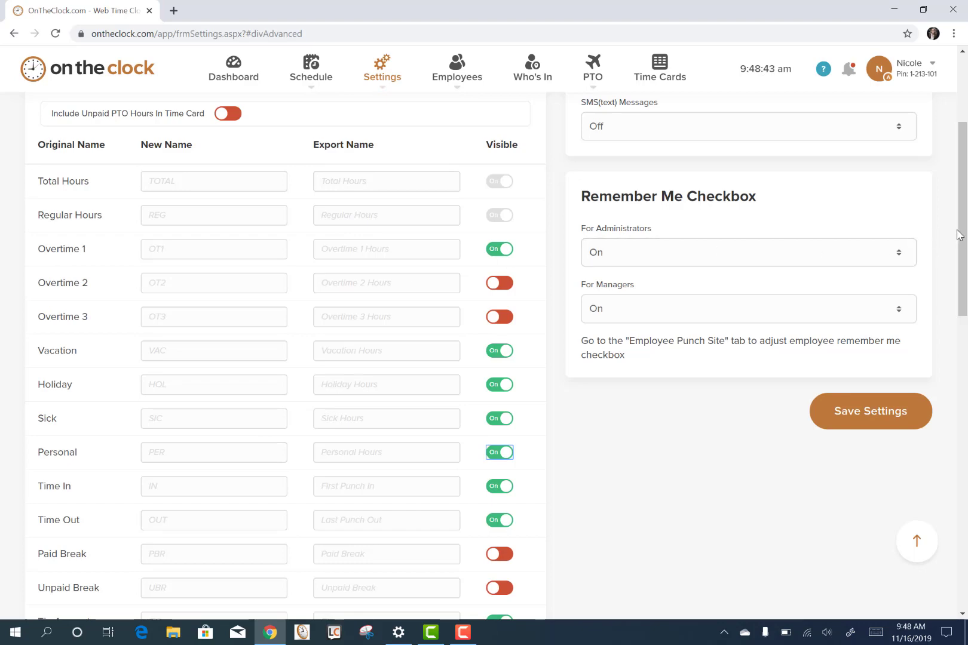
{"action": "scroll", "coordinate": [964, 224], "scroll_direction": "up", "scroll_amount": 2}
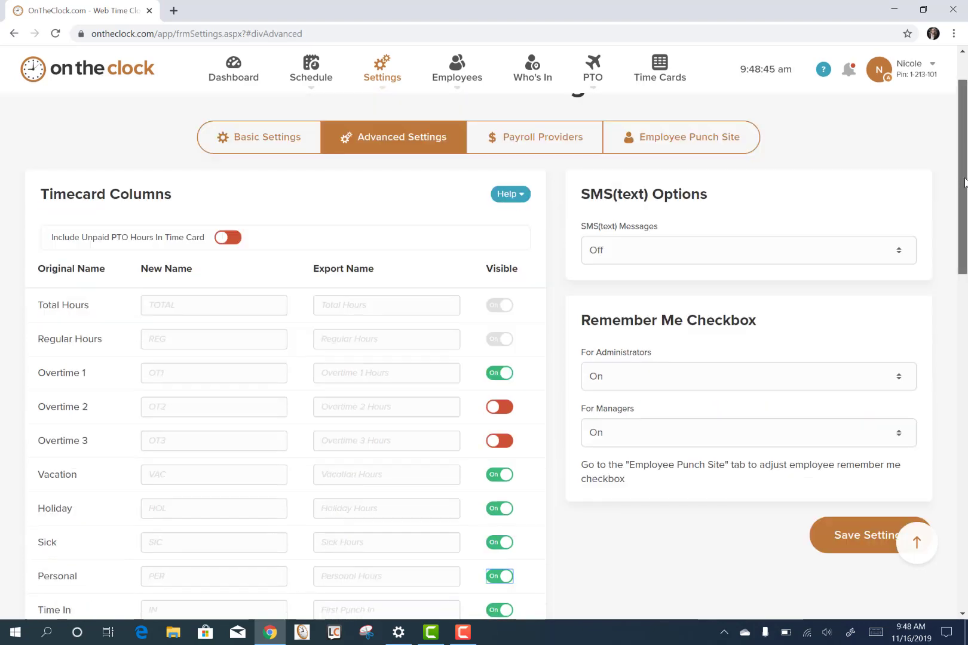
{"action": "scroll", "coordinate": [940, 272], "scroll_direction": "down", "scroll_amount": 1}
{"action": "scroll", "coordinate": [937, 296], "scroll_direction": "down", "scroll_amount": 6}
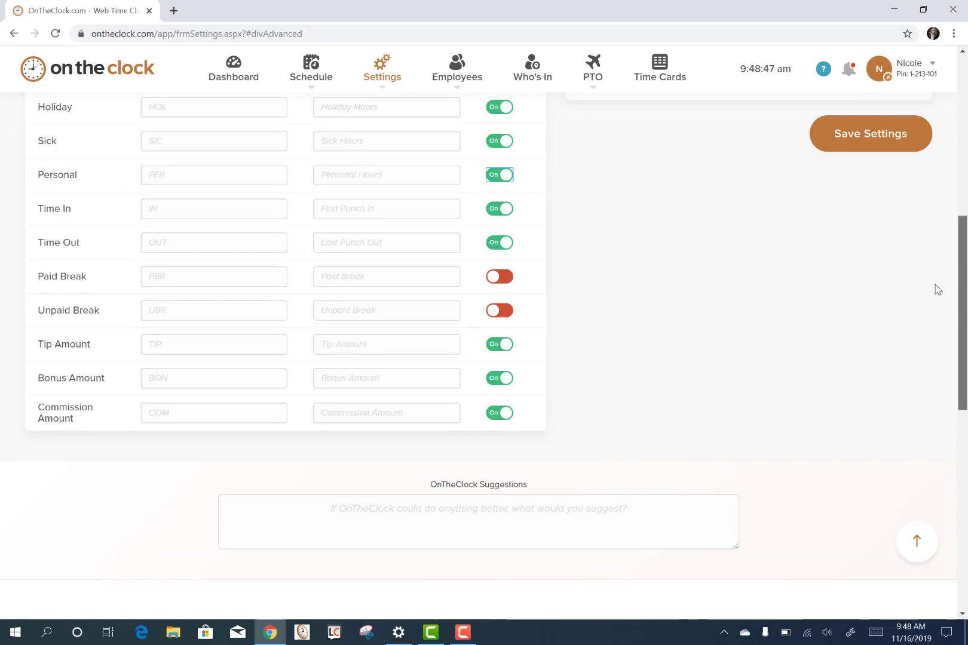
{"action": "scroll", "coordinate": [935, 287], "scroll_direction": "up", "scroll_amount": 3}
{"action": "left_click", "coordinate": [857, 318]}
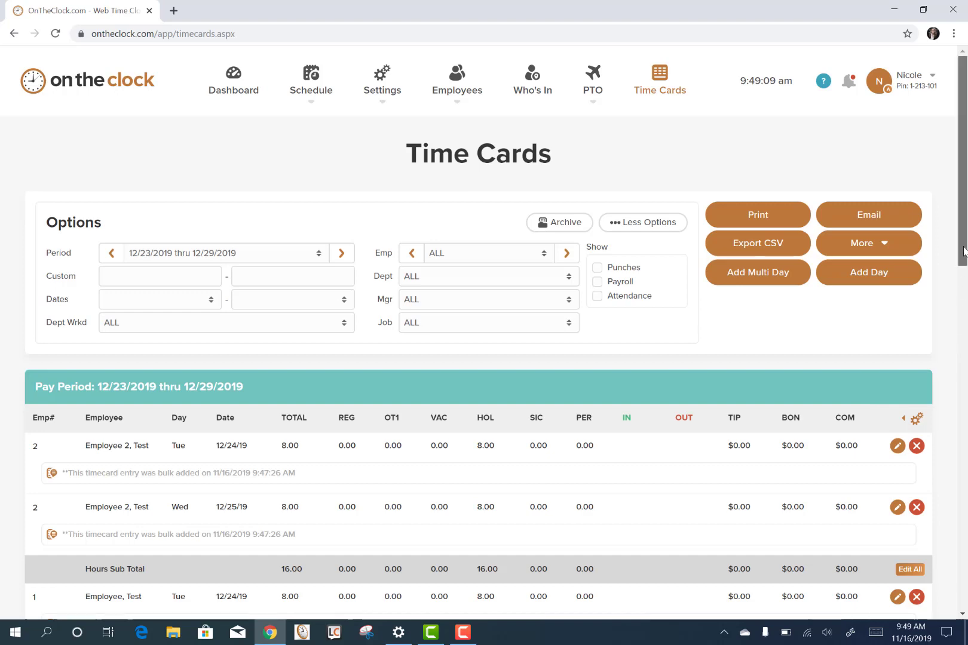
- Filter the time cards to the test employee and show Punches, Payroll and Attendance
{"action": "scroll", "coordinate": [965, 281], "scroll_direction": "down", "scroll_amount": 1}
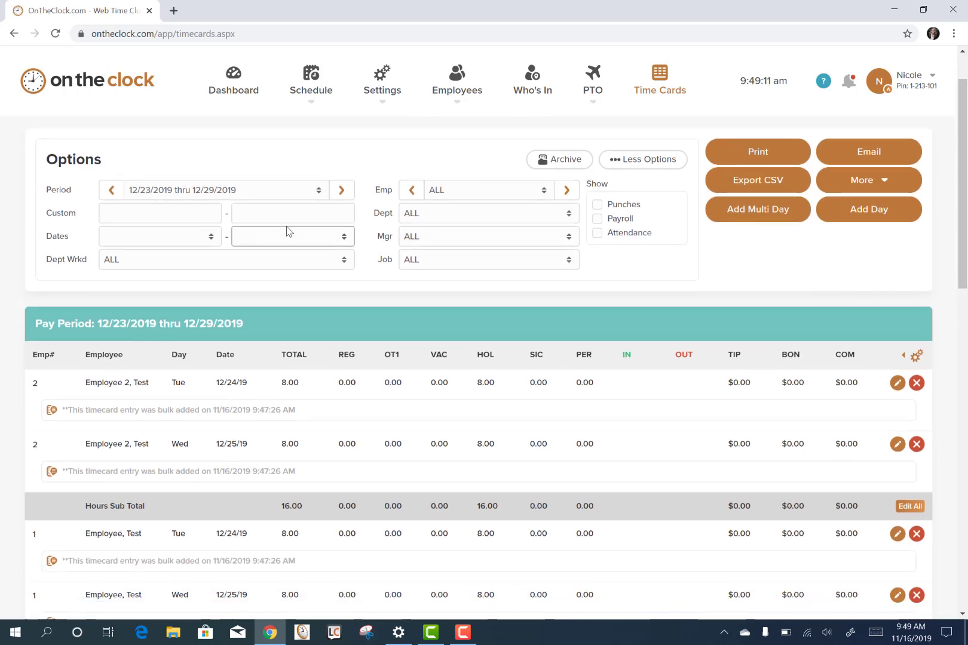
{"action": "left_click", "coordinate": [320, 191]}
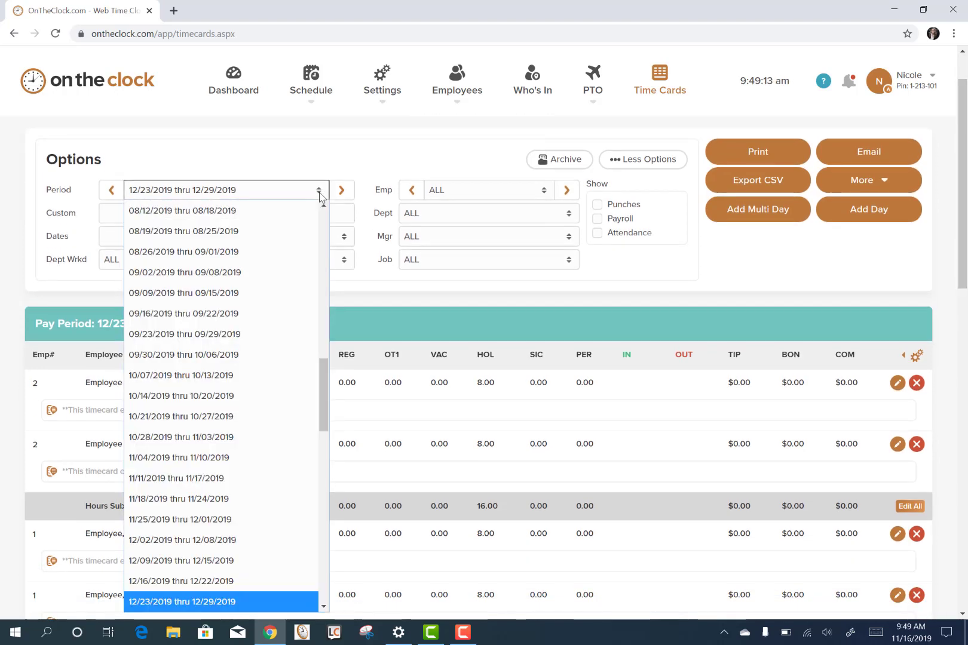
{"action": "left_click", "coordinate": [321, 194]}
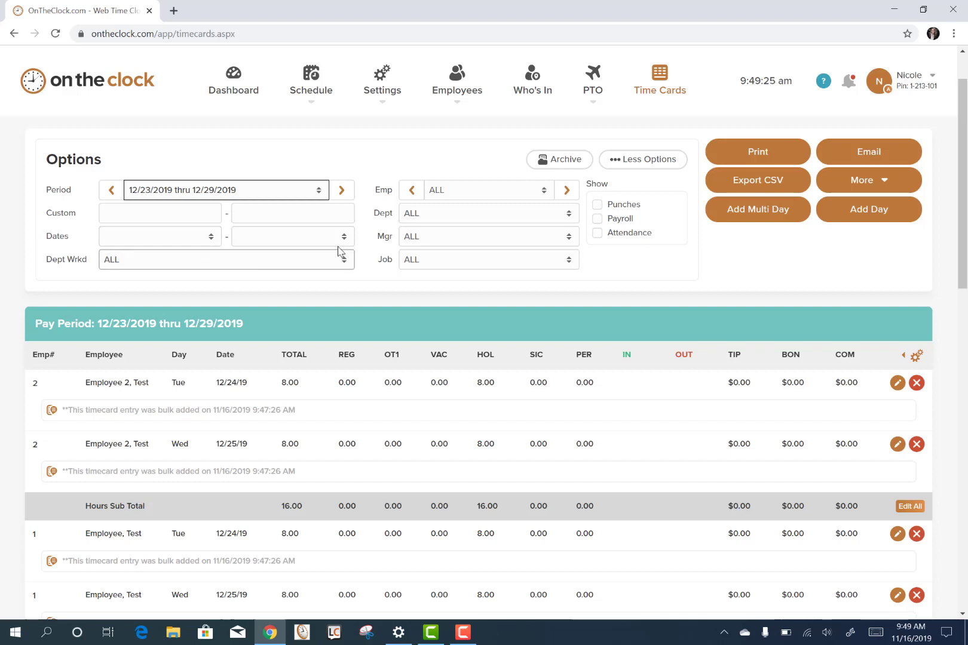
{"action": "left_click", "coordinate": [544, 192]}
{"action": "left_click", "coordinate": [505, 231]}
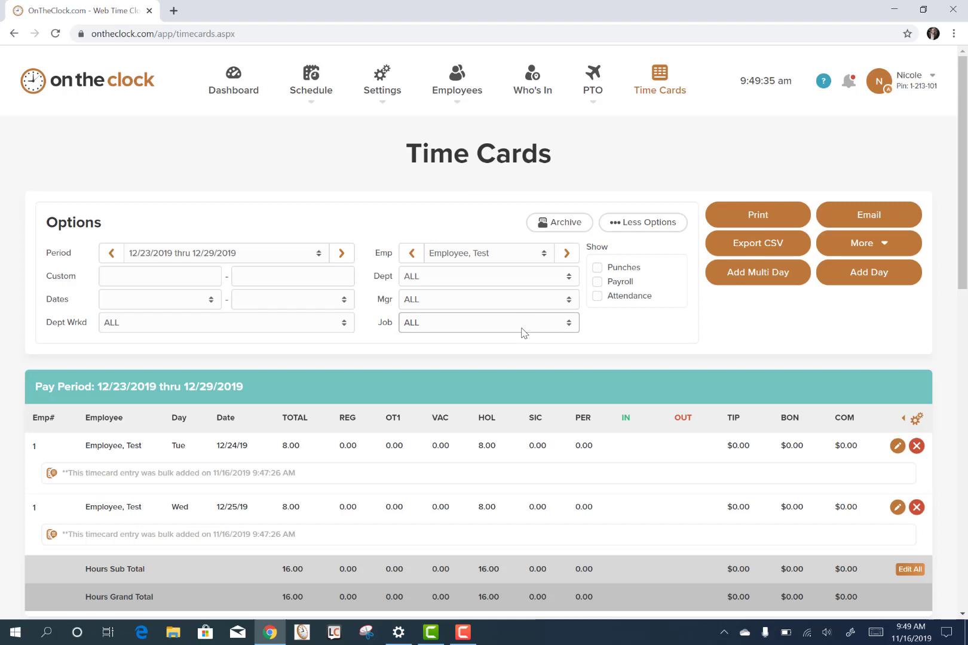
{"action": "left_click", "coordinate": [596, 268]}
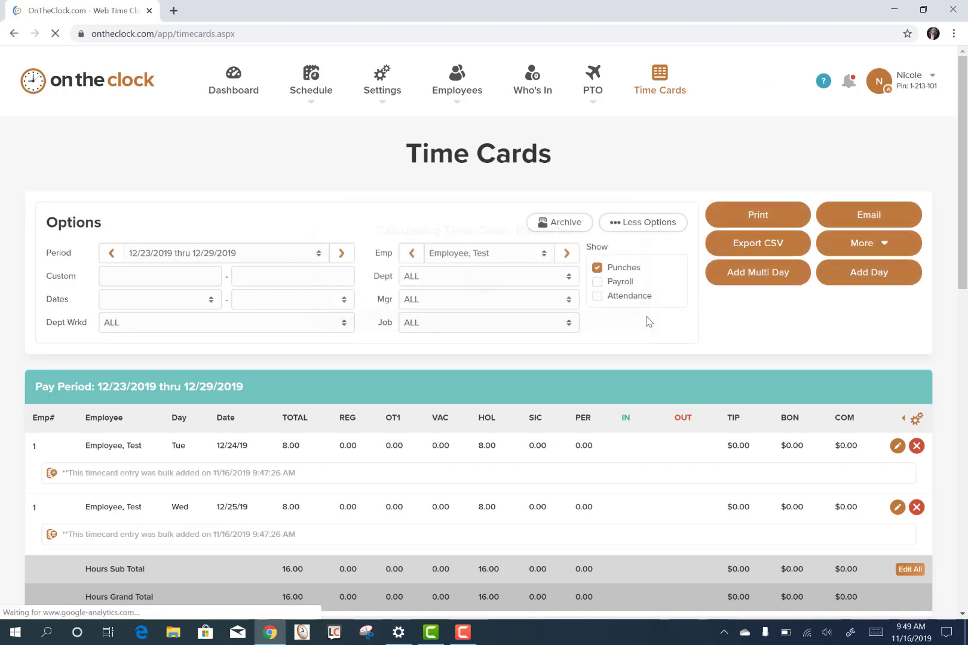
{"action": "left_click", "coordinate": [597, 283]}
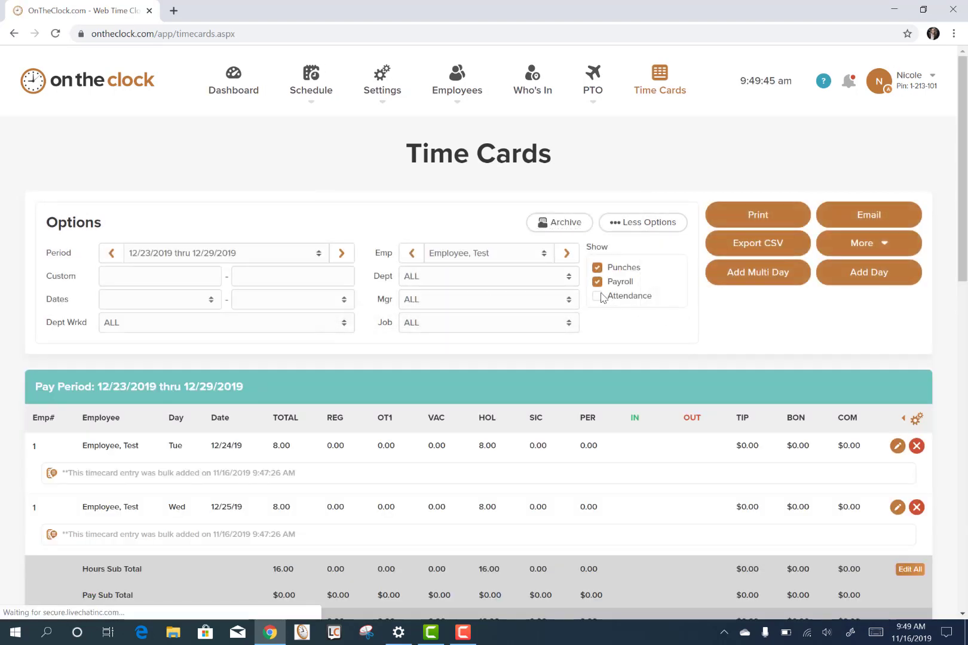
{"action": "left_click", "coordinate": [597, 296]}
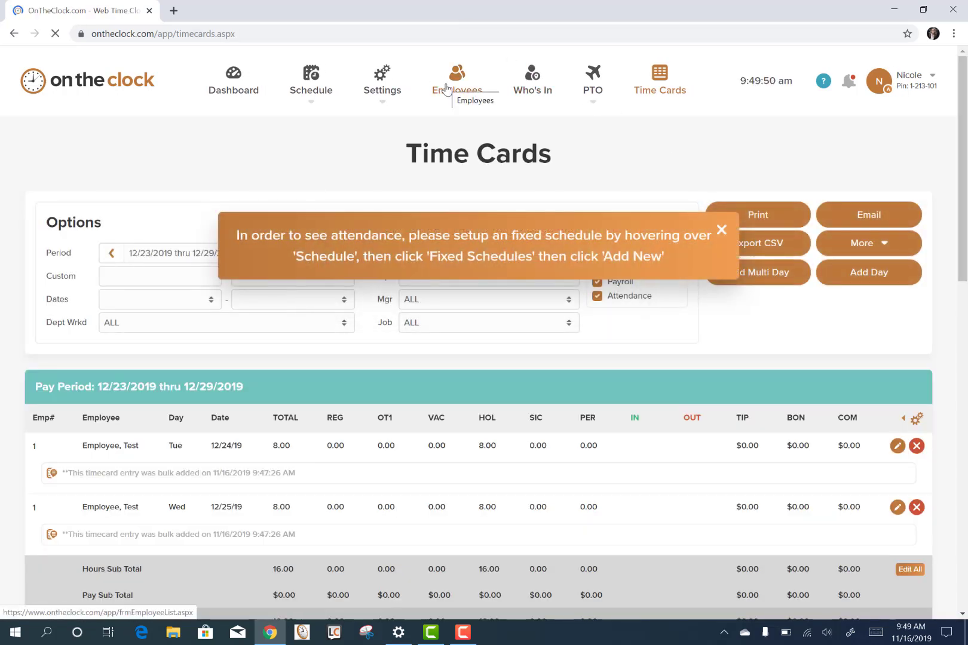
- In Time Clock Settings, choose a Bi-Weekly pay period starting 11/18/2019
{"action": "mouse_move", "coordinate": [380, 99]}
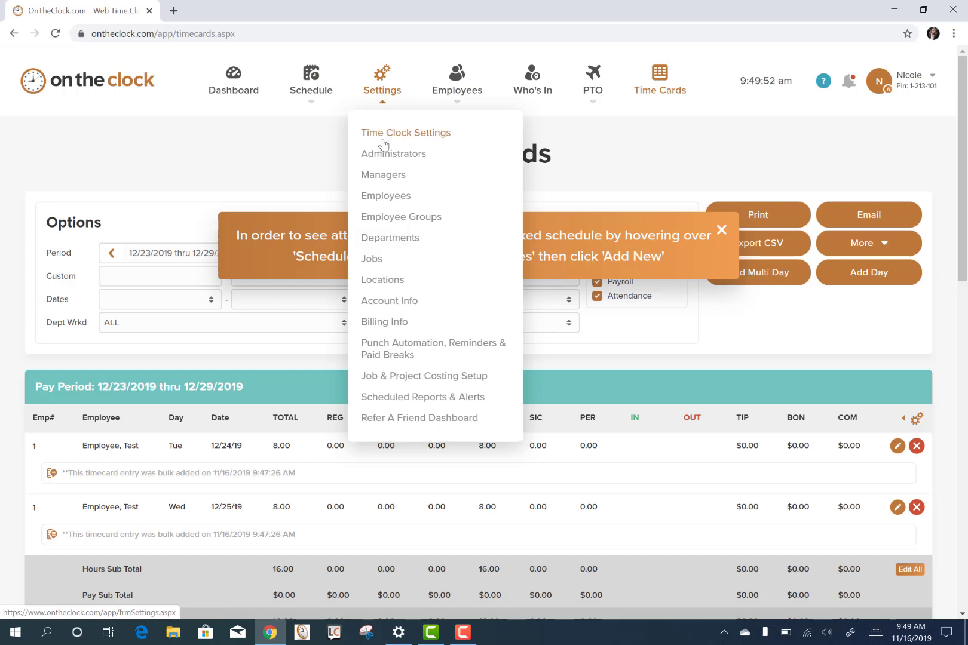
{"action": "left_click", "coordinate": [383, 144]}
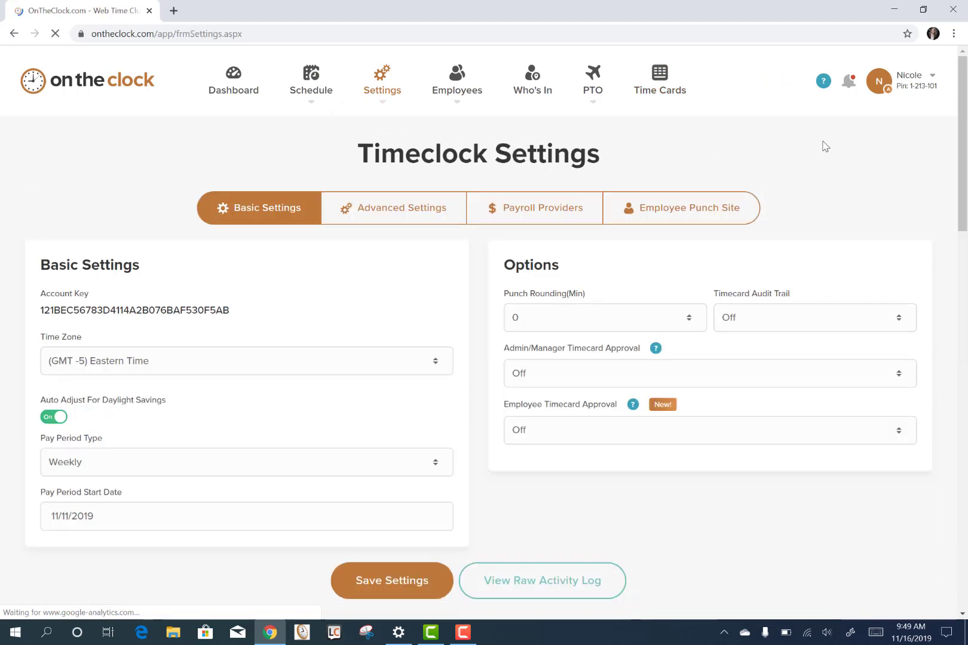
{"action": "left_click_drag", "start_coordinate": [967, 171], "coordinate": [966, 212]}
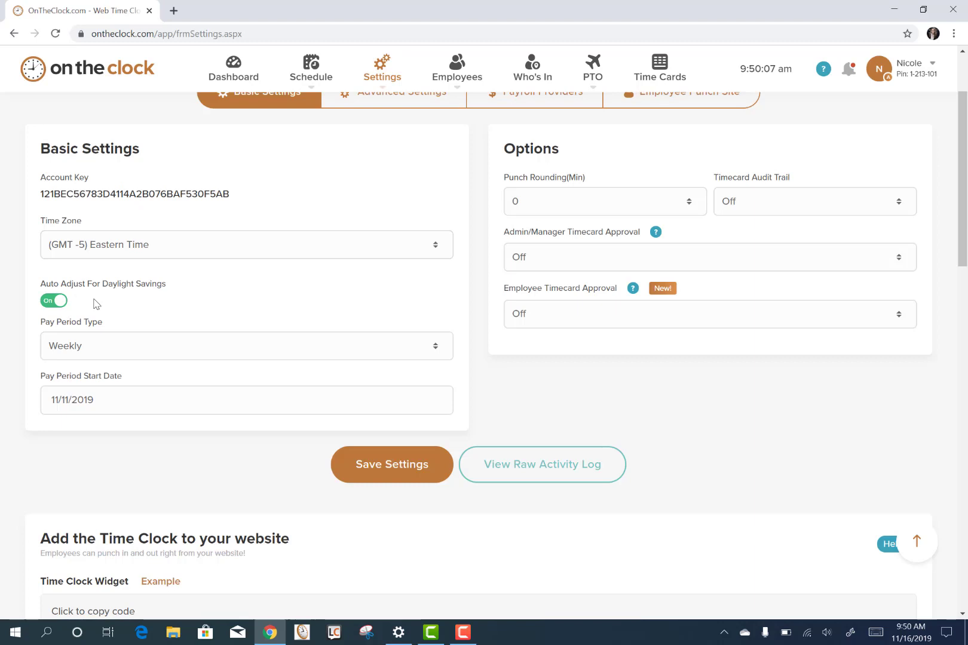
{"action": "left_click", "coordinate": [237, 351]}
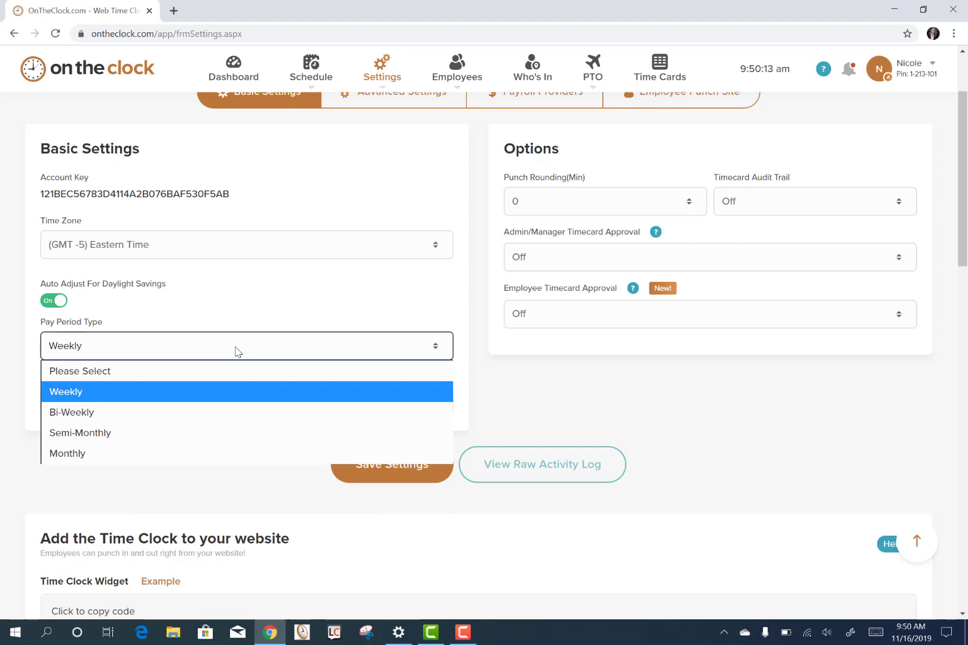
{"action": "left_click", "coordinate": [208, 416]}
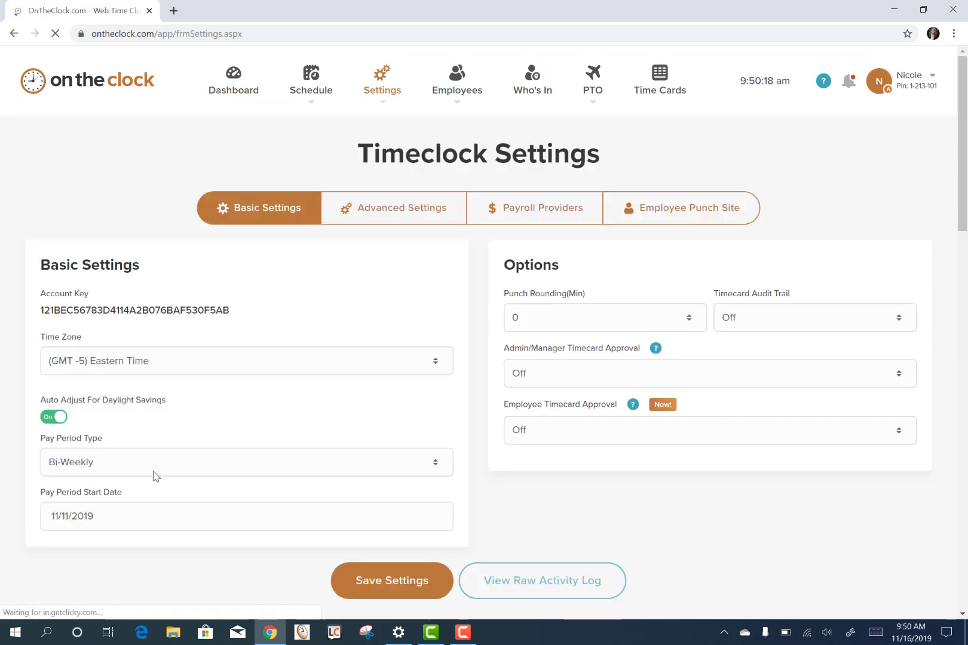
{"action": "left_click", "coordinate": [137, 517]}
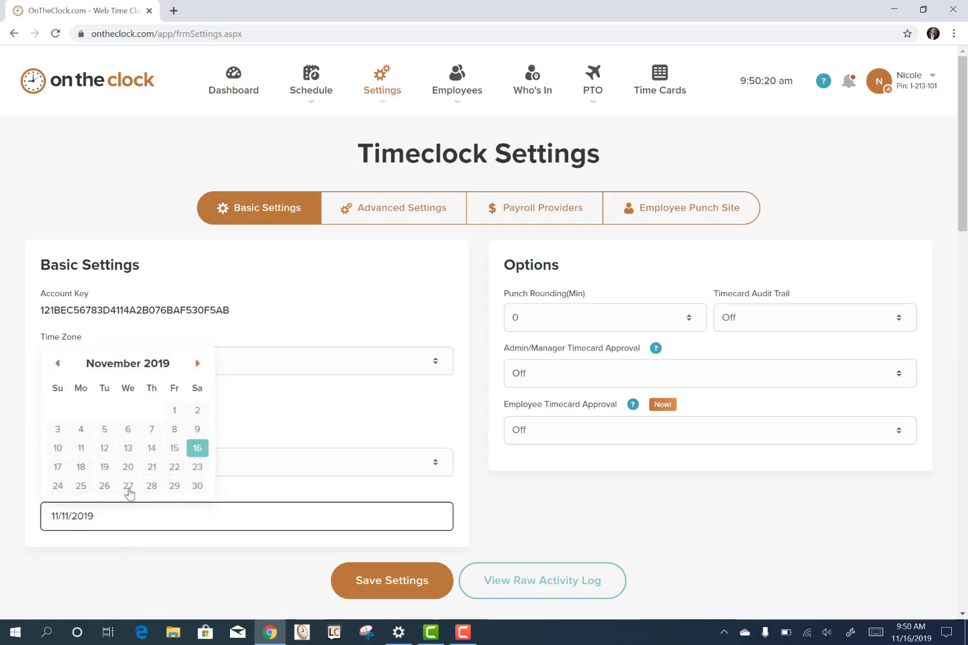
{"action": "left_click", "coordinate": [81, 467]}
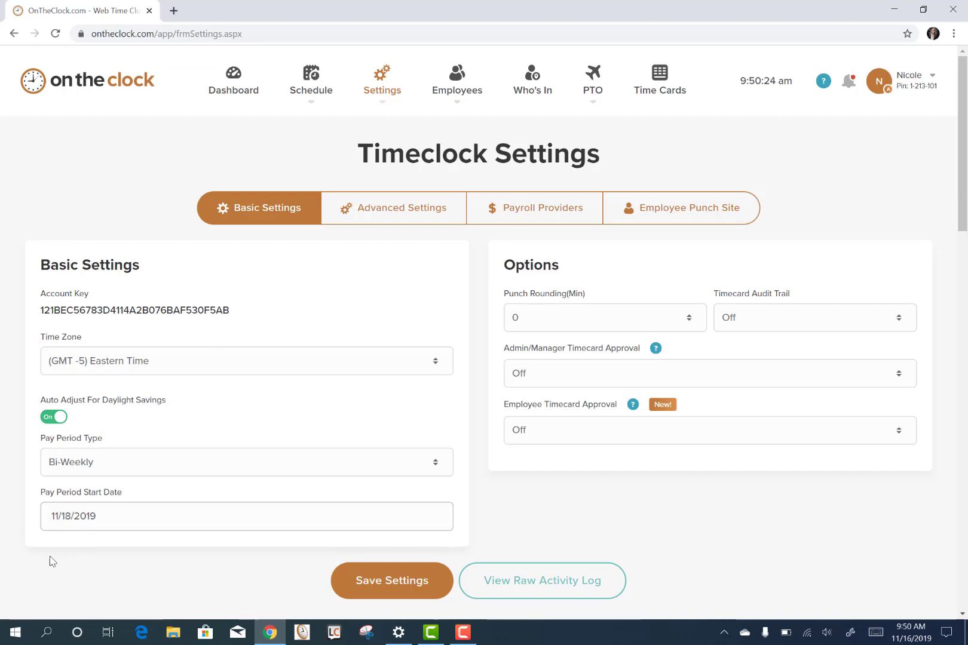
{"action": "left_click", "coordinate": [122, 521]}
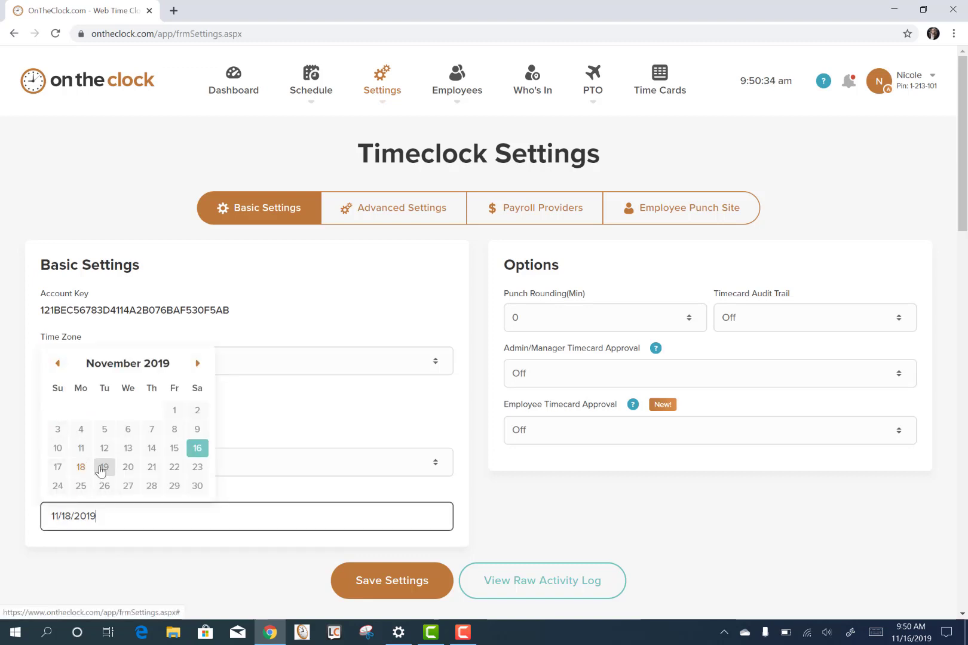
{"action": "left_click", "coordinate": [170, 585]}
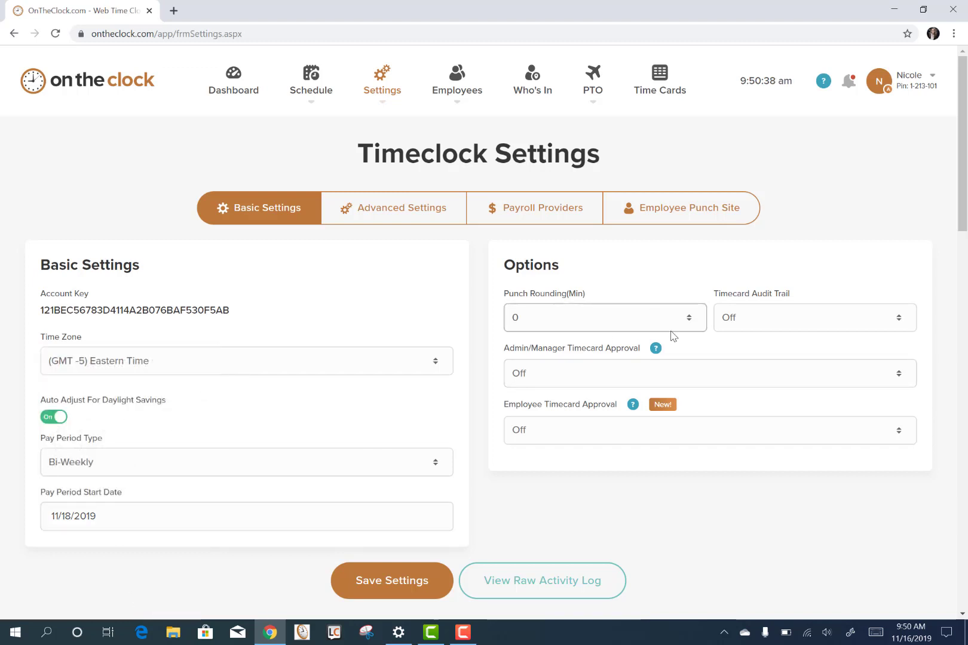
- Leave punch rounding at 0 and turn the timecard audit trail On
{"action": "left_click", "coordinate": [692, 322]}
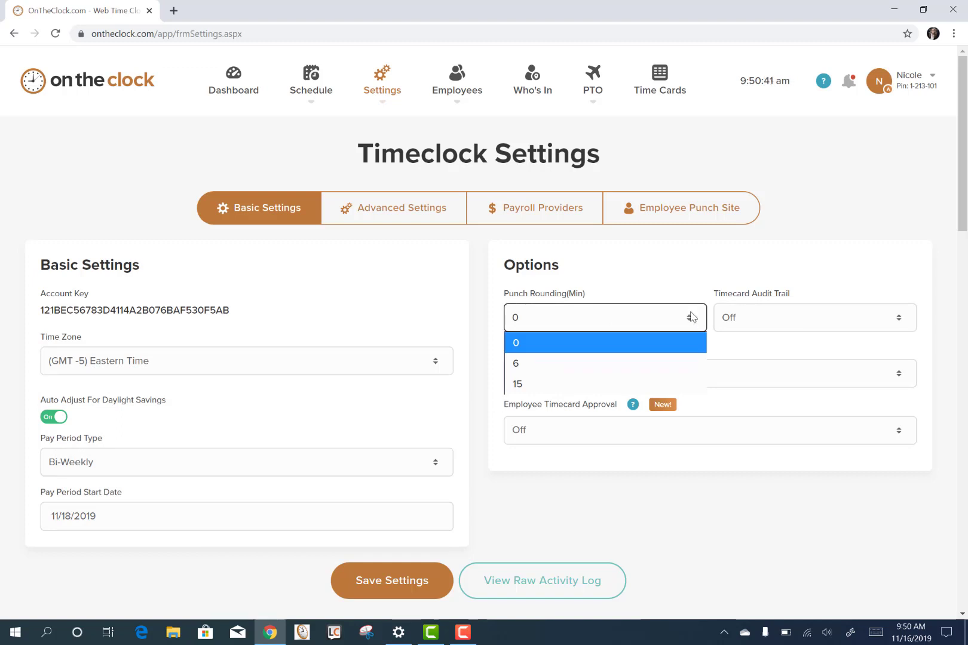
{"action": "left_click", "coordinate": [711, 293]}
{"action": "left_click", "coordinate": [765, 328]}
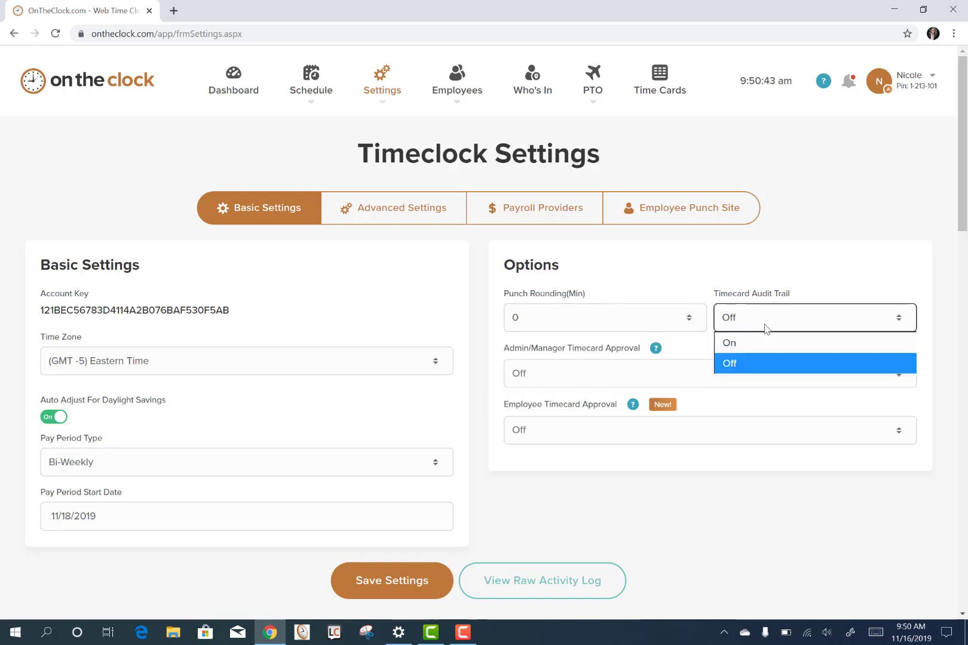
{"action": "left_click", "coordinate": [741, 347]}
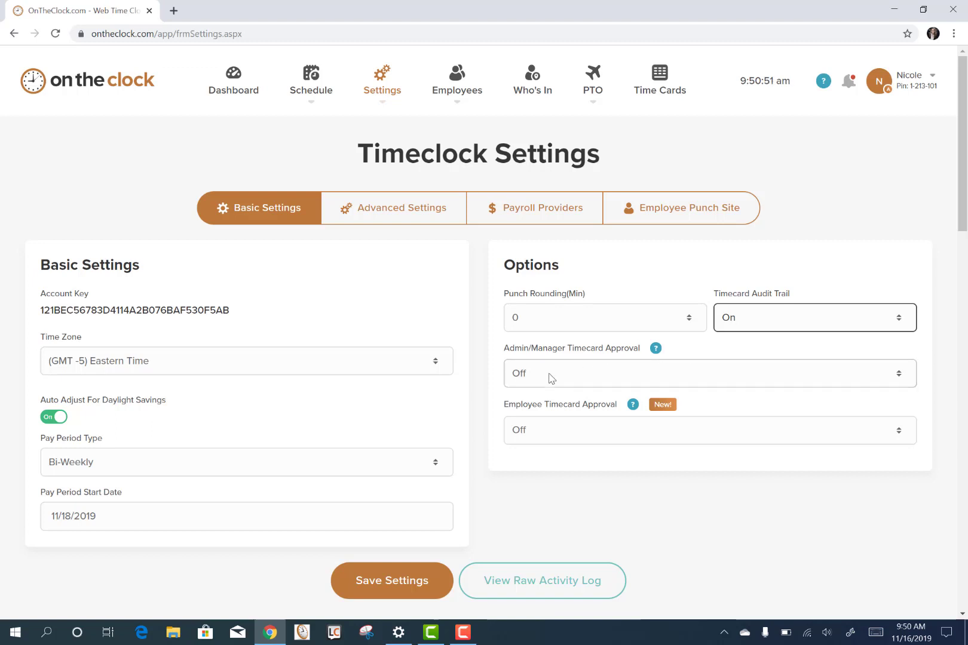
- Turn on admin/manager and employee timecard approval with a required typed response, and save
{"action": "left_click", "coordinate": [530, 382]}
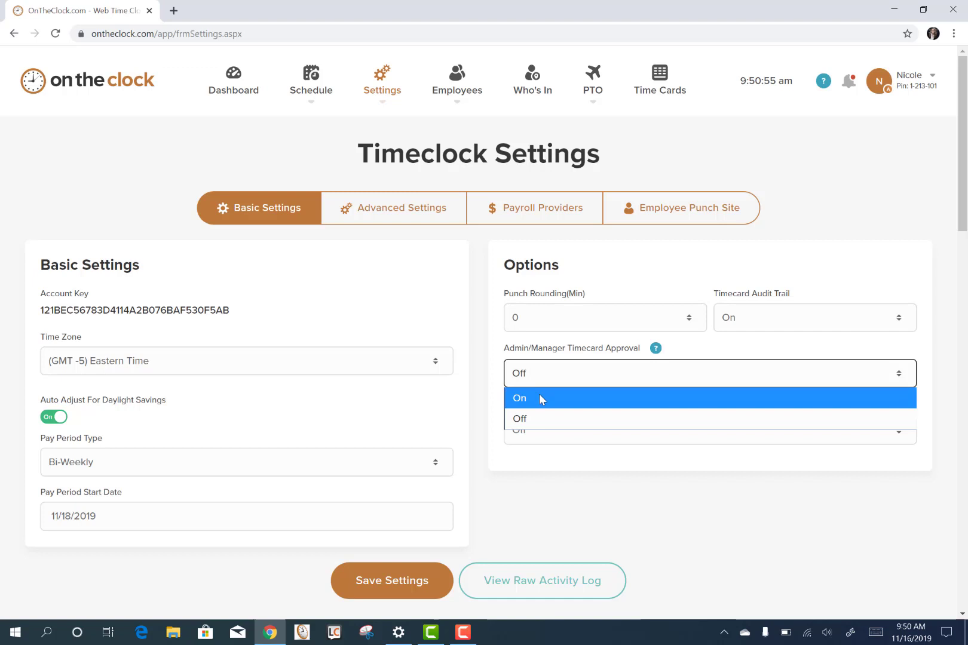
{"action": "left_click", "coordinate": [539, 398]}
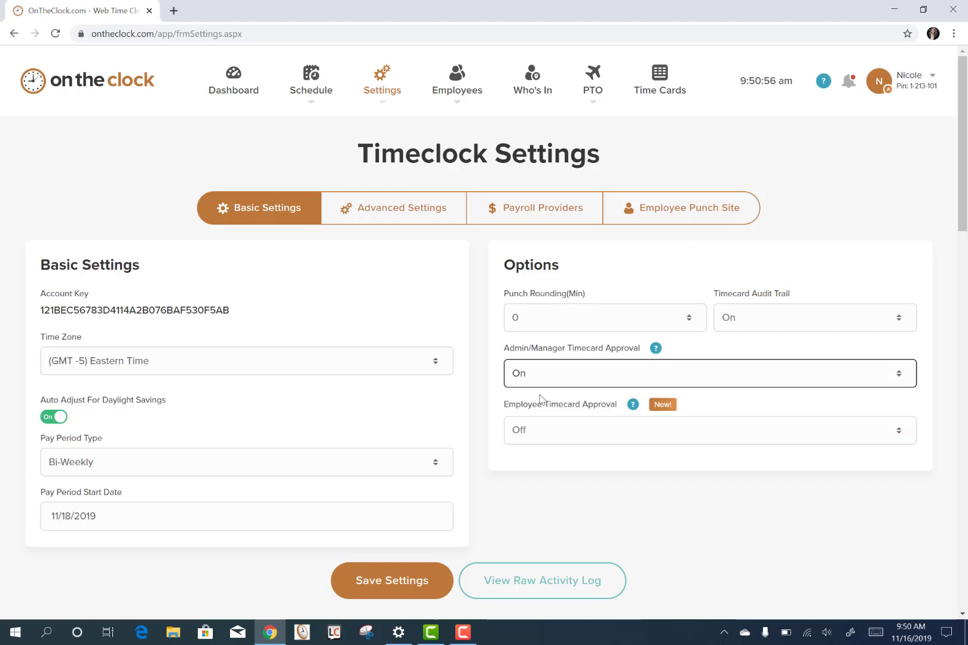
{"action": "left_click", "coordinate": [607, 444]}
{"action": "left_click", "coordinate": [604, 445]}
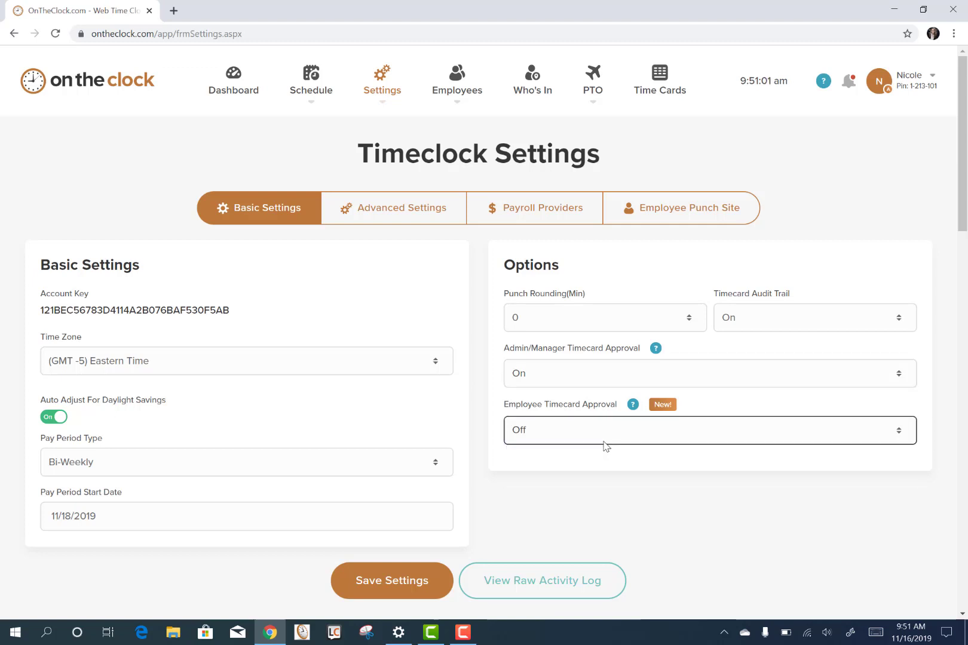
{"action": "left_click", "coordinate": [603, 447]}
{"action": "left_click", "coordinate": [597, 457]}
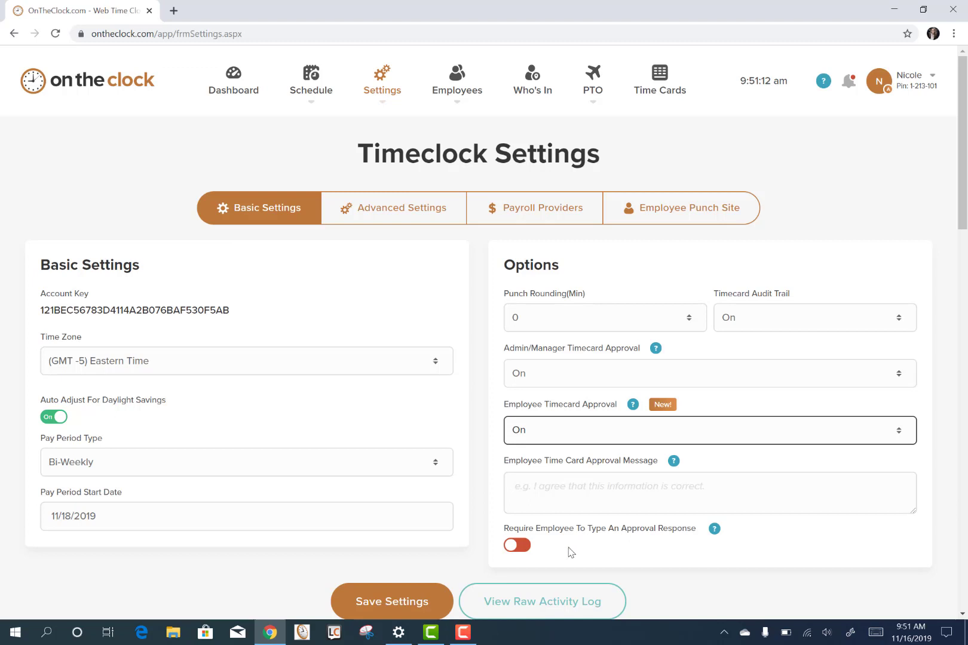
{"action": "left_click", "coordinate": [514, 547]}
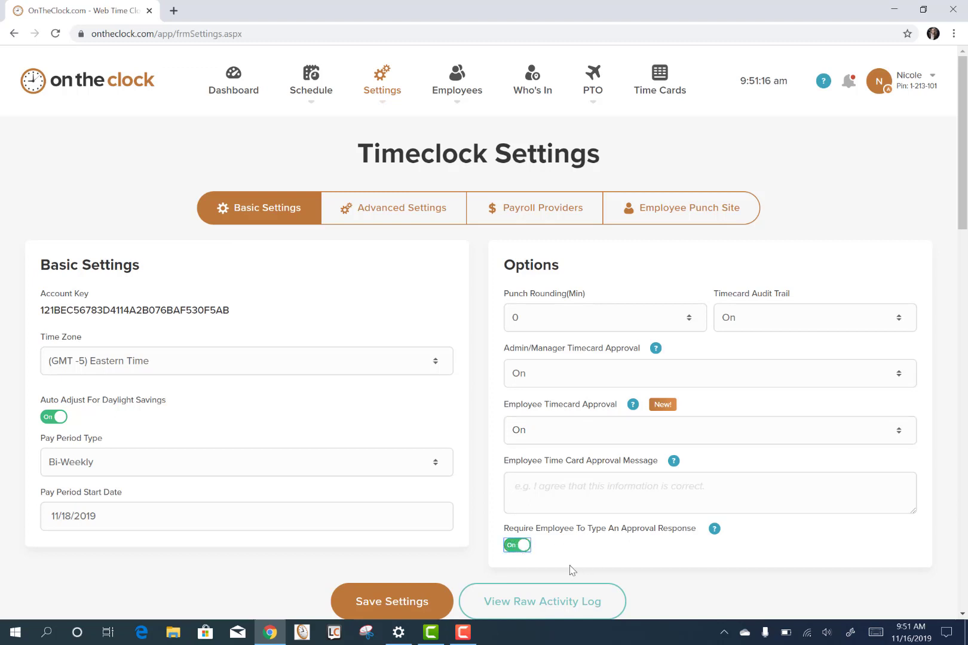
{"action": "left_click", "coordinate": [396, 606]}
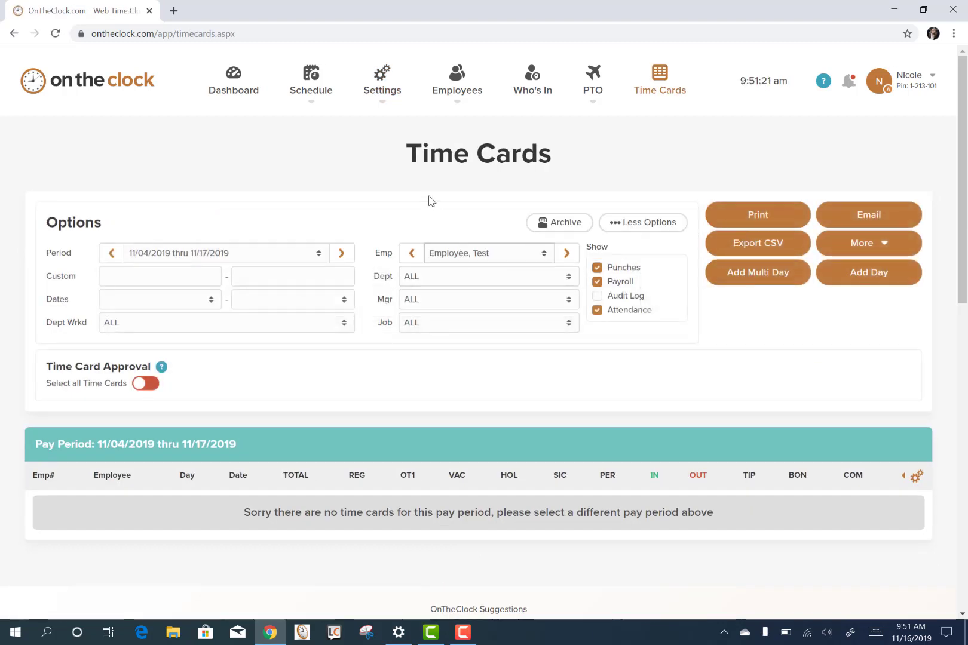
- In Advanced Settings, turn SMS (text) Messages On and save the settings
{"action": "mouse_move", "coordinate": [380, 98]}
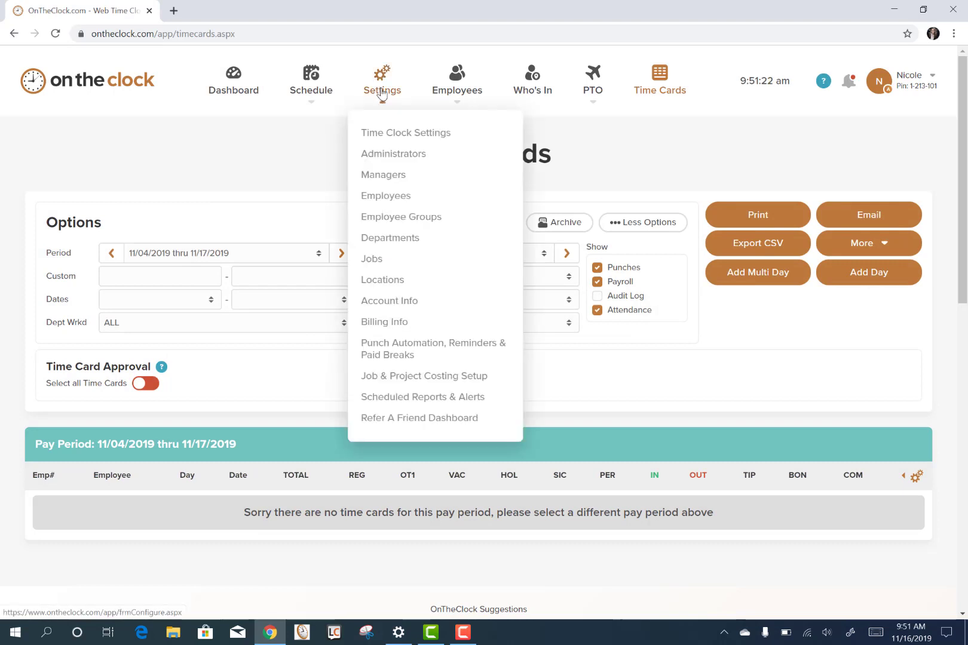
{"action": "left_click", "coordinate": [383, 139]}
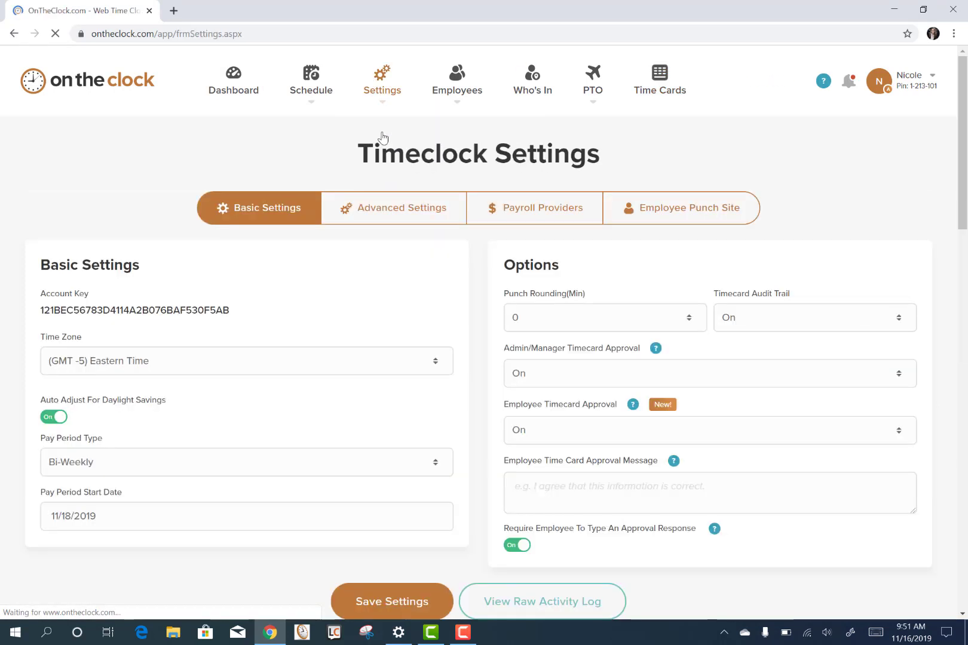
{"action": "left_click", "coordinate": [383, 223]}
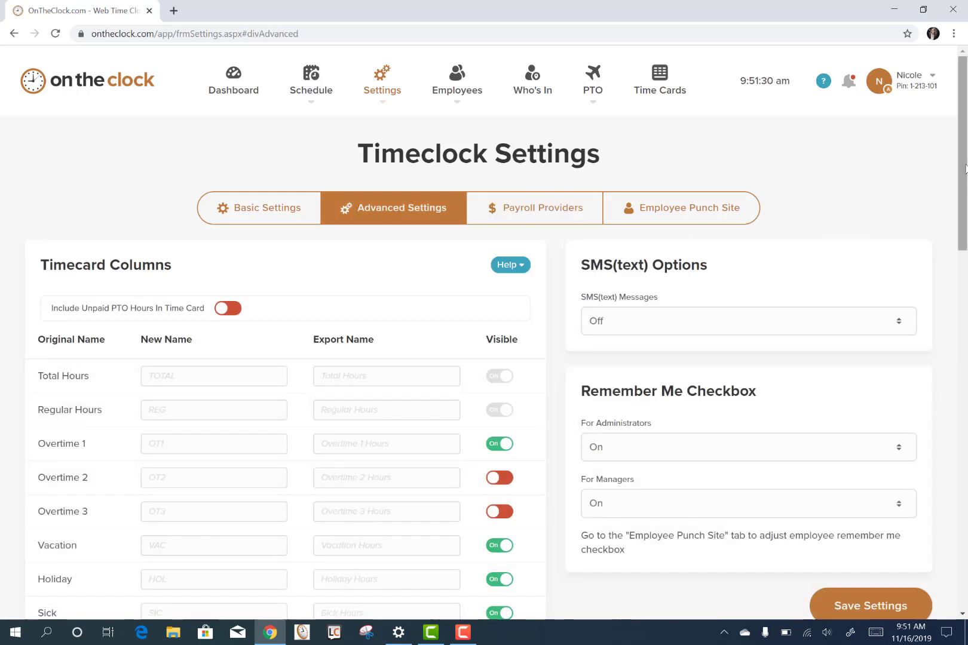
{"action": "left_click_drag", "start_coordinate": [965, 169], "coordinate": [965, 203]}
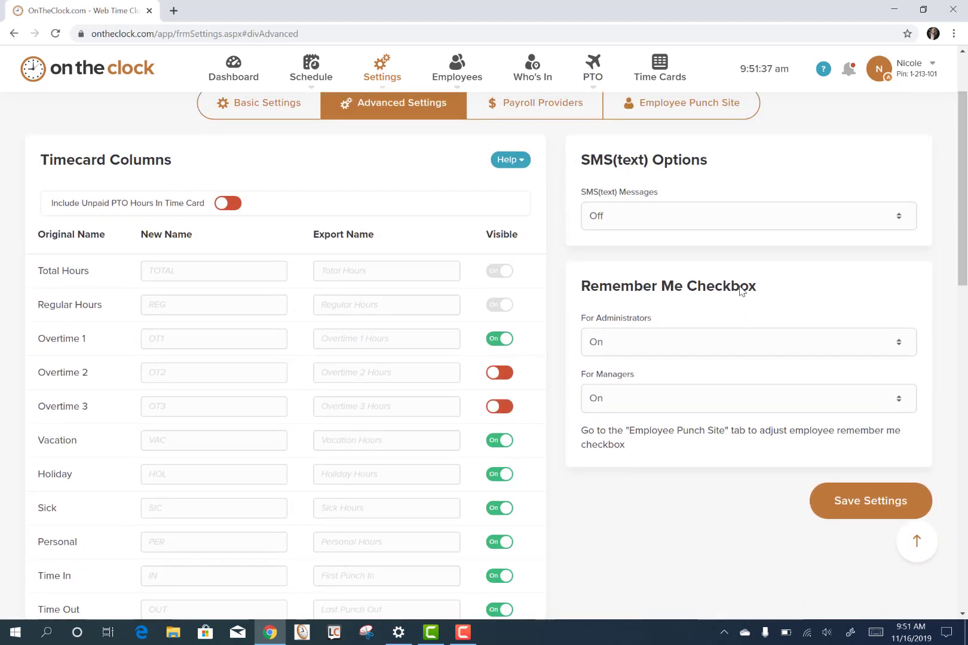
{"action": "left_click", "coordinate": [737, 223]}
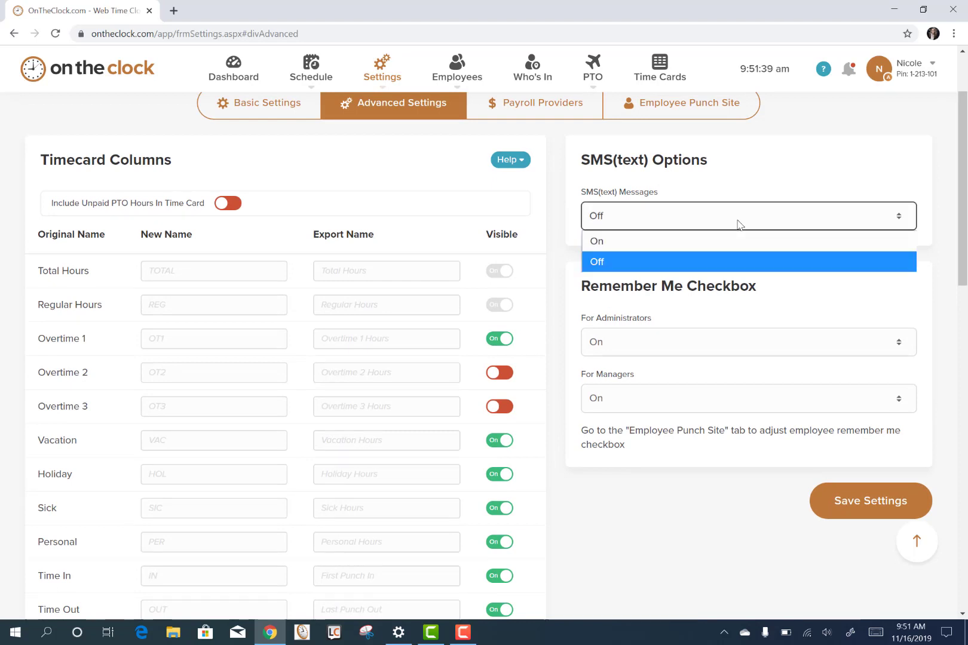
{"action": "left_click", "coordinate": [725, 245]}
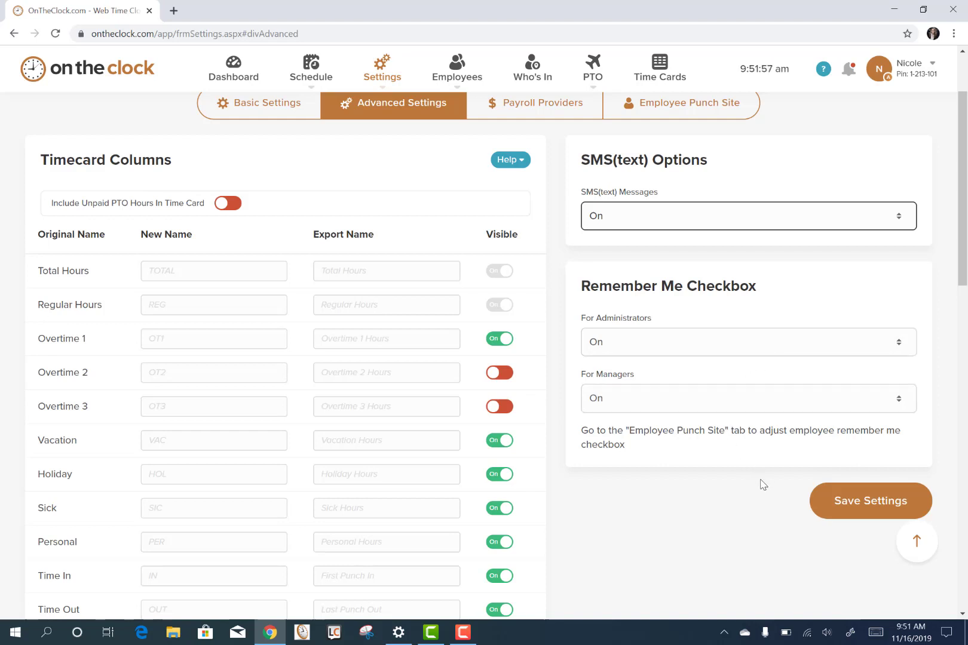
{"action": "left_click", "coordinate": [837, 502]}
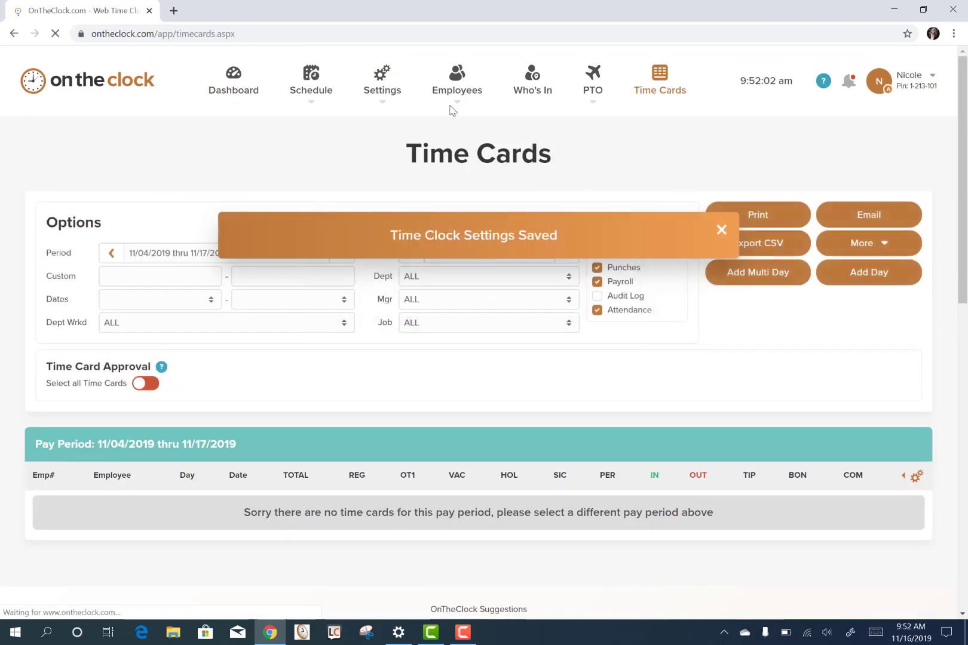
- Review the Payroll Providers tab, with every integration Disconnected, then return to Time Cards
{"action": "mouse_move", "coordinate": [379, 99]}
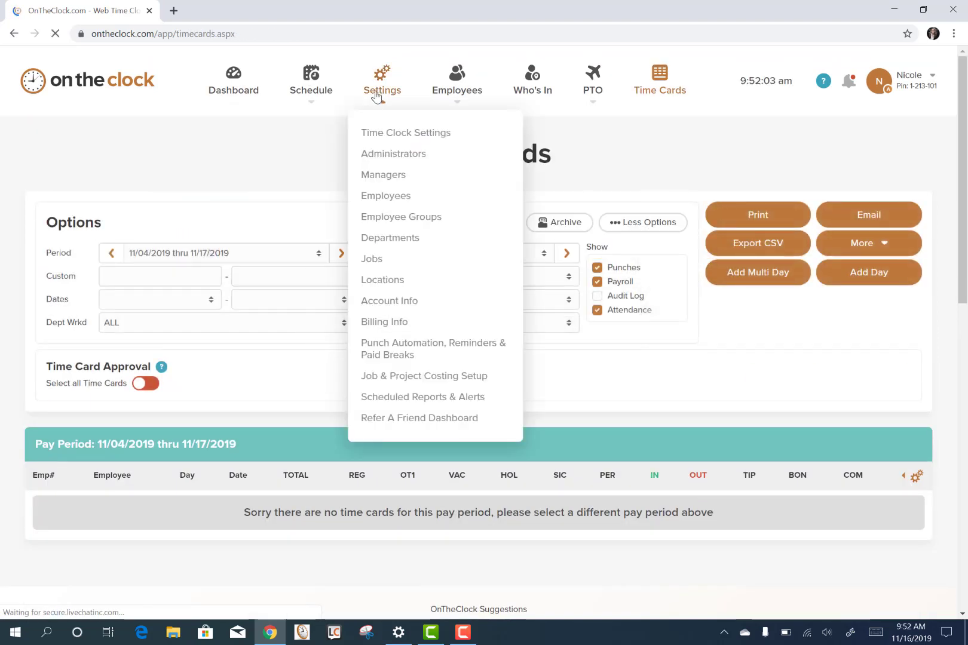
{"action": "left_click", "coordinate": [385, 145]}
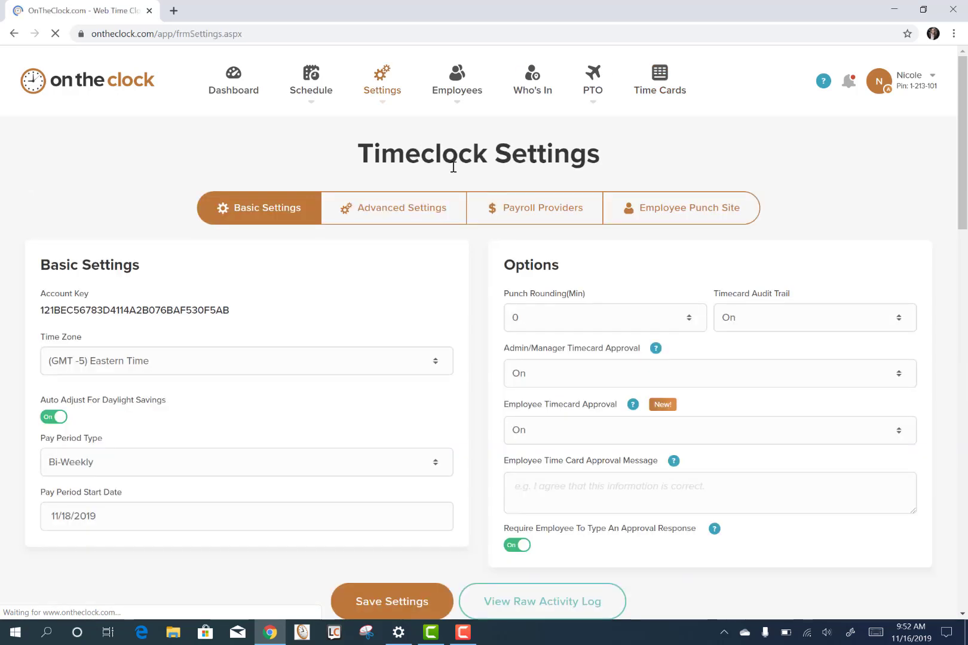
{"action": "left_click", "coordinate": [558, 226]}
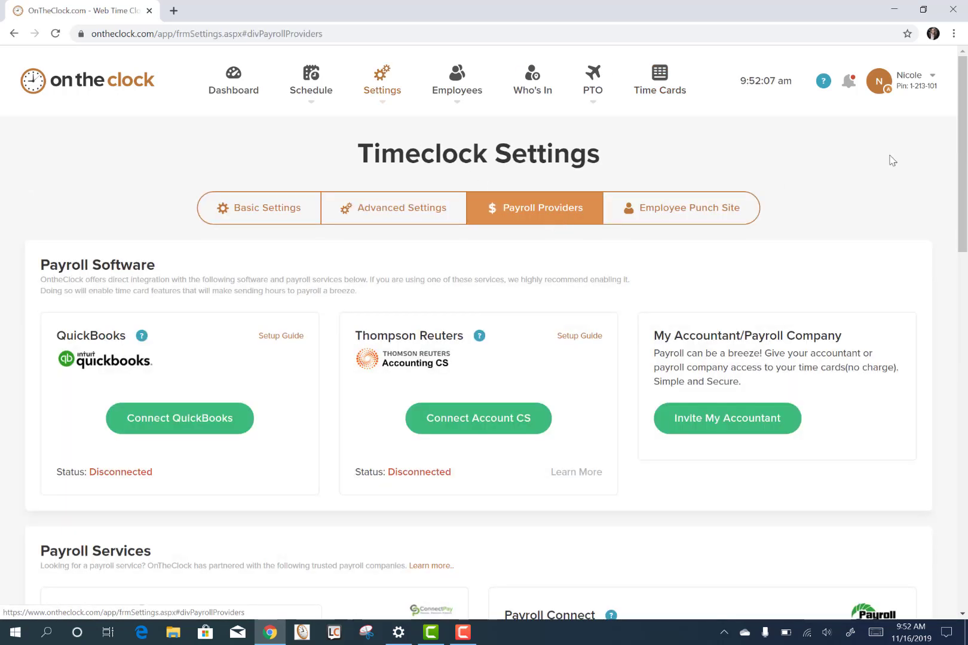
{"action": "left_click_drag", "start_coordinate": [958, 156], "coordinate": [959, 208]}
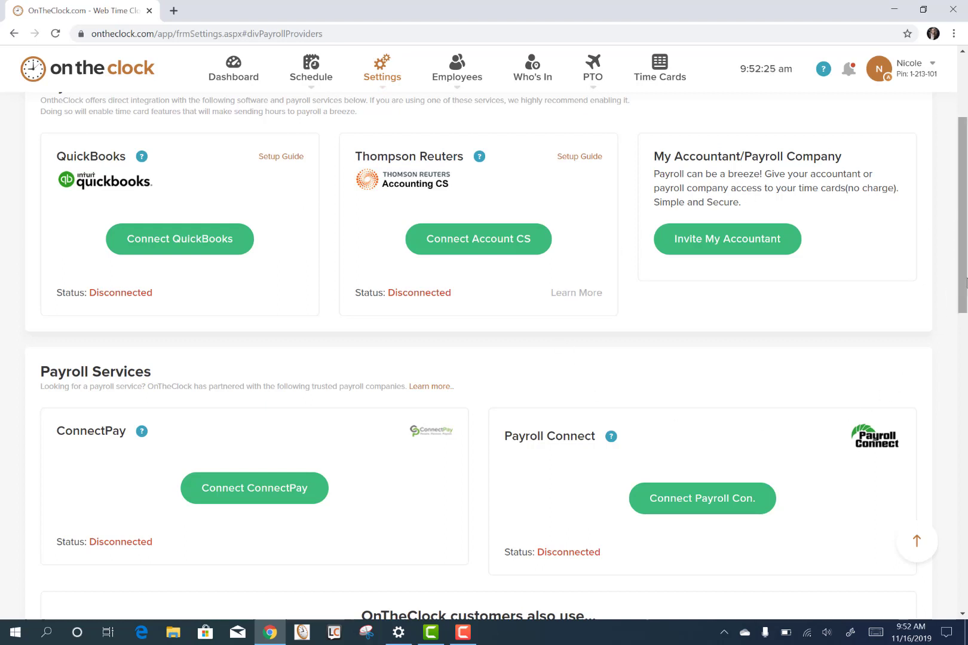
{"action": "left_click_drag", "start_coordinate": [966, 284], "coordinate": [966, 170]}
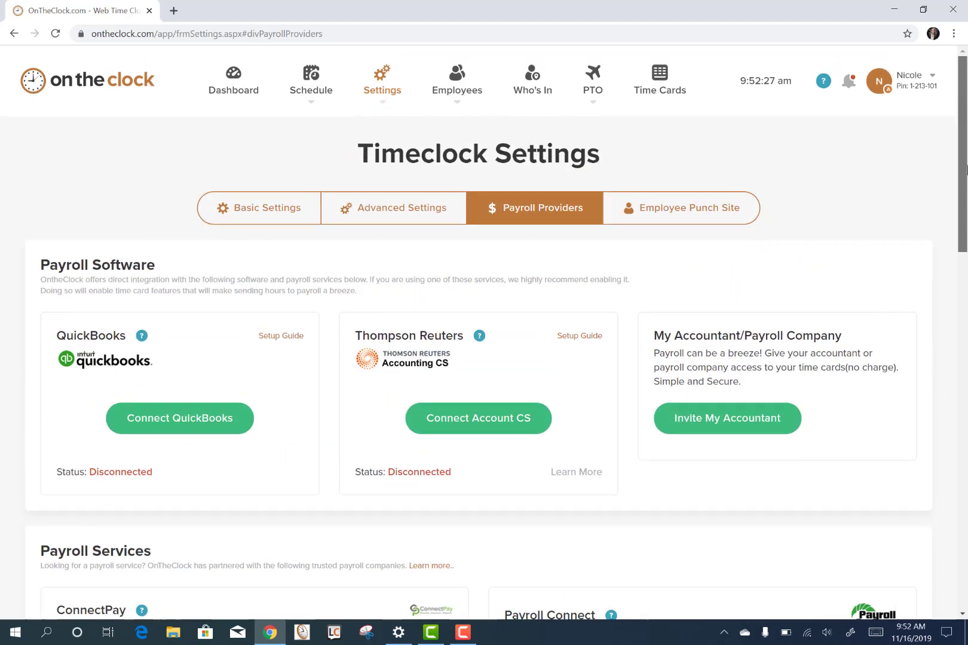
{"action": "left_click", "coordinate": [650, 87]}
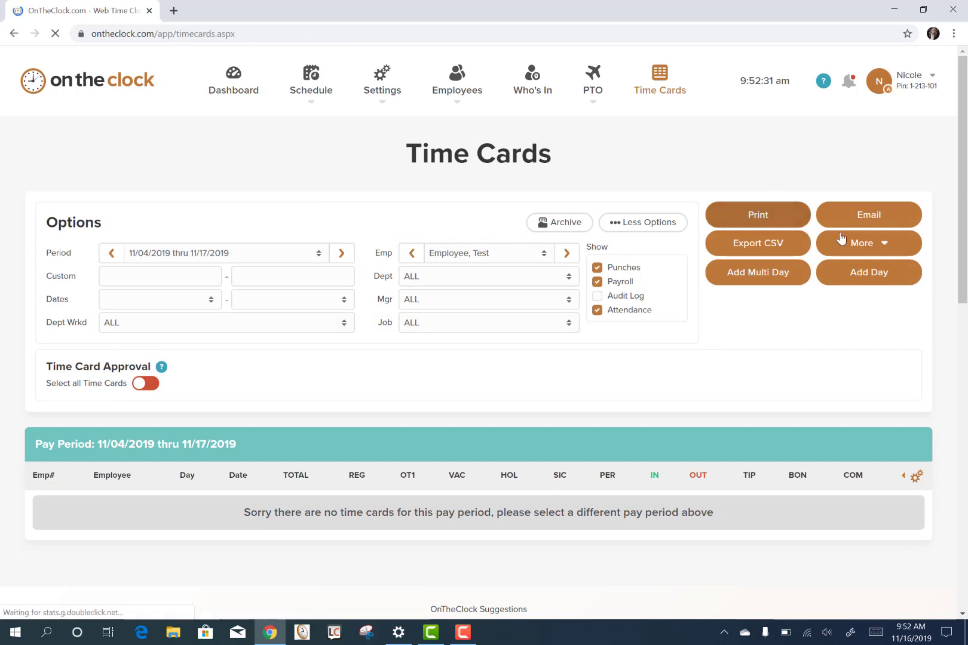
- View the More export and print options for time cards, then close the list
{"action": "left_click", "coordinate": [890, 252]}
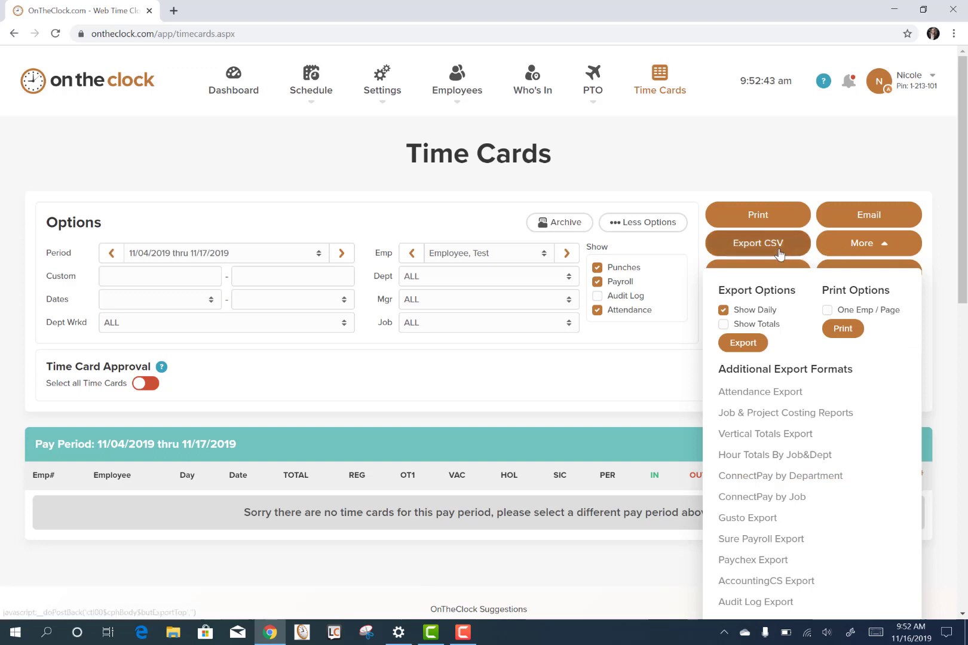
{"action": "left_click", "coordinate": [827, 135]}
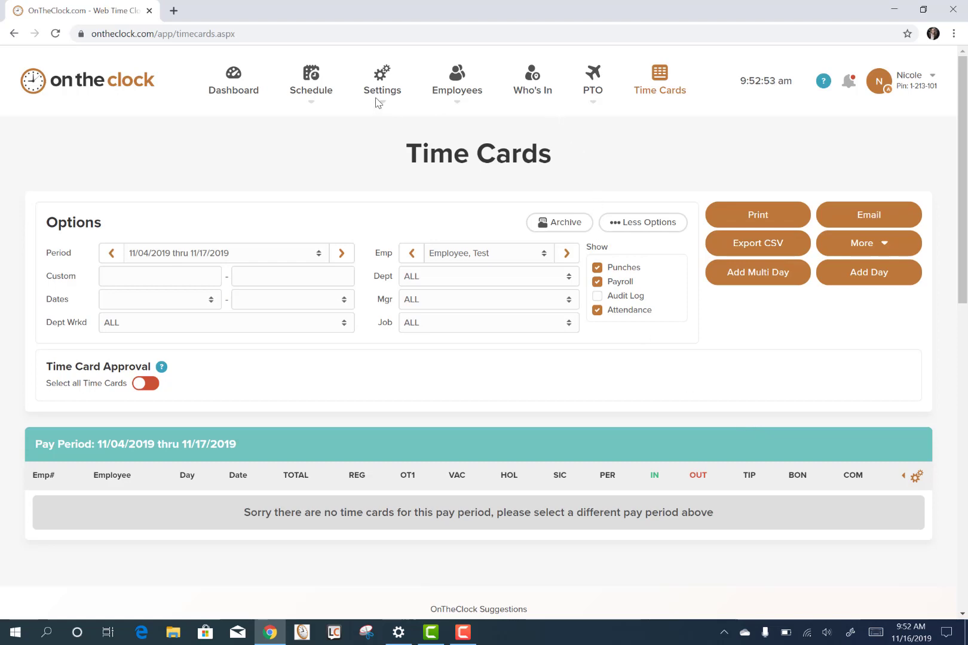
- On the Employee Punch Site settings, turn Group Punching On
{"action": "mouse_move", "coordinate": [383, 96]}
{"action": "left_click", "coordinate": [381, 134]}
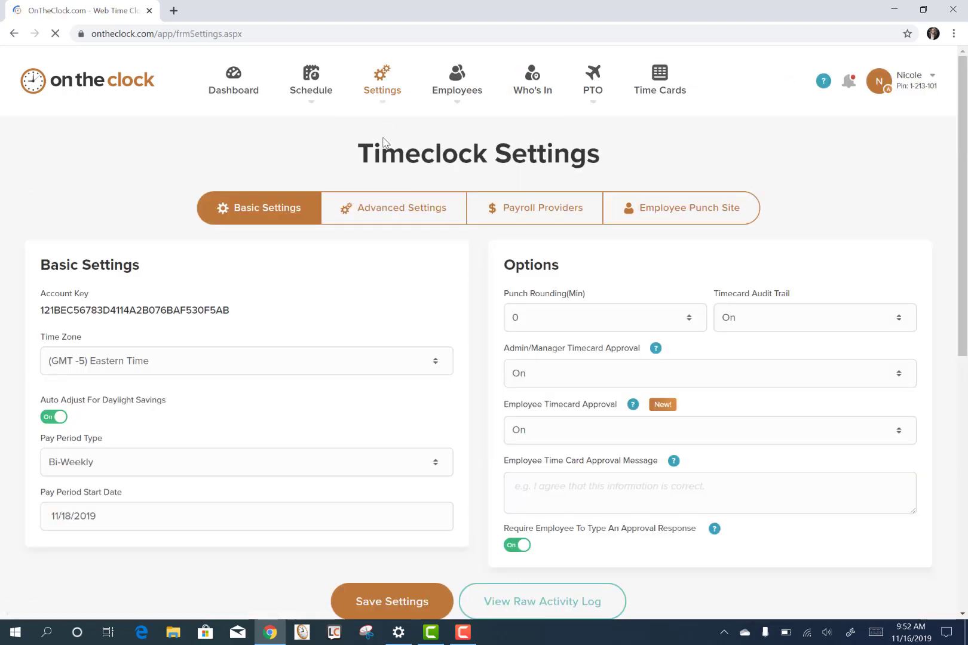
{"action": "left_click", "coordinate": [673, 224]}
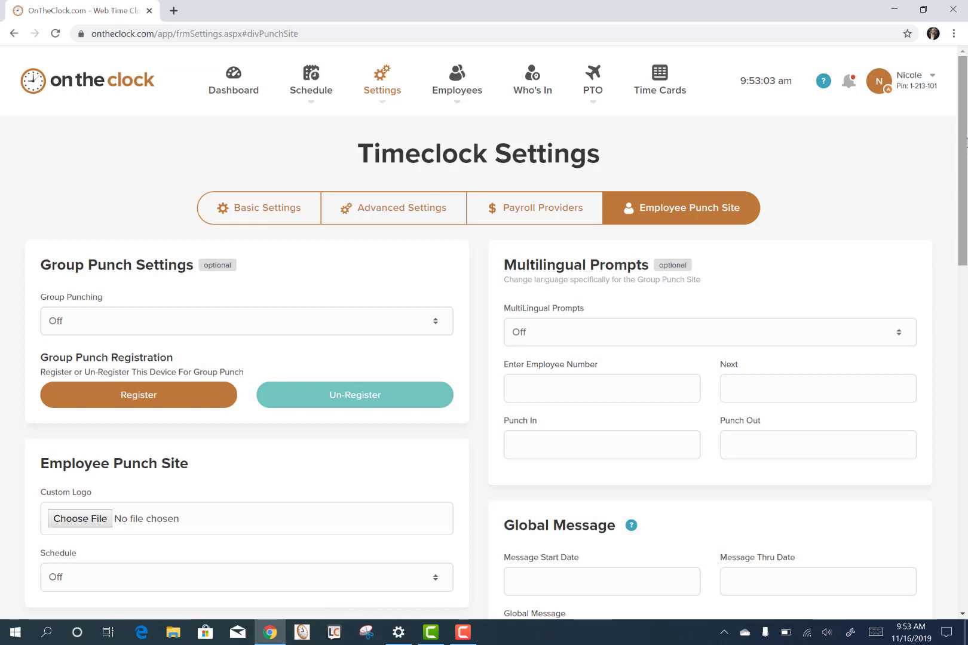
{"action": "scroll", "coordinate": [967, 142], "scroll_direction": "down", "scroll_amount": 2}
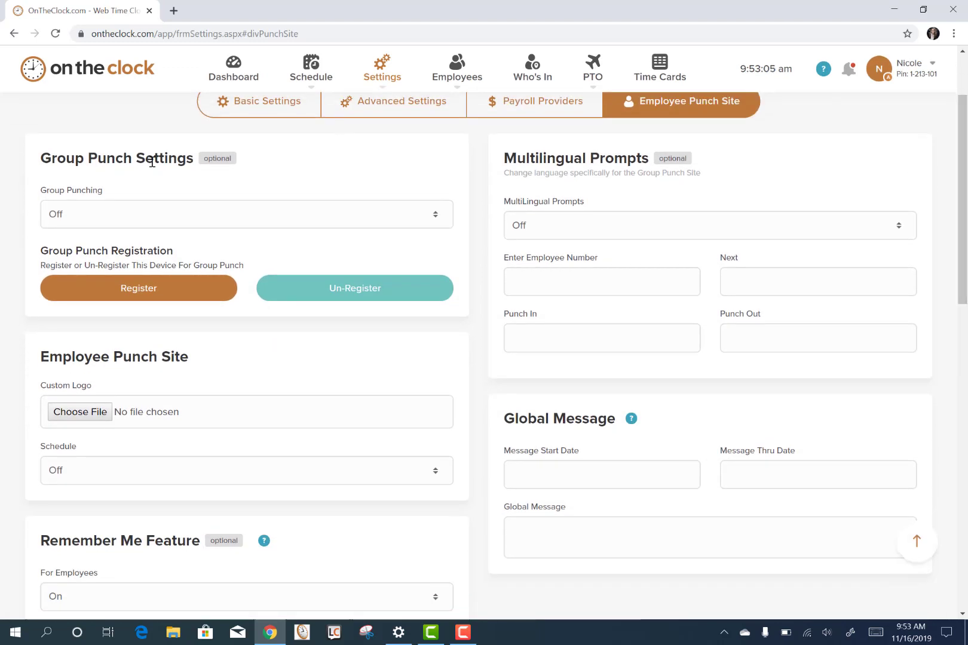
{"action": "left_click", "coordinate": [117, 217]}
{"action": "left_click", "coordinate": [120, 238]}
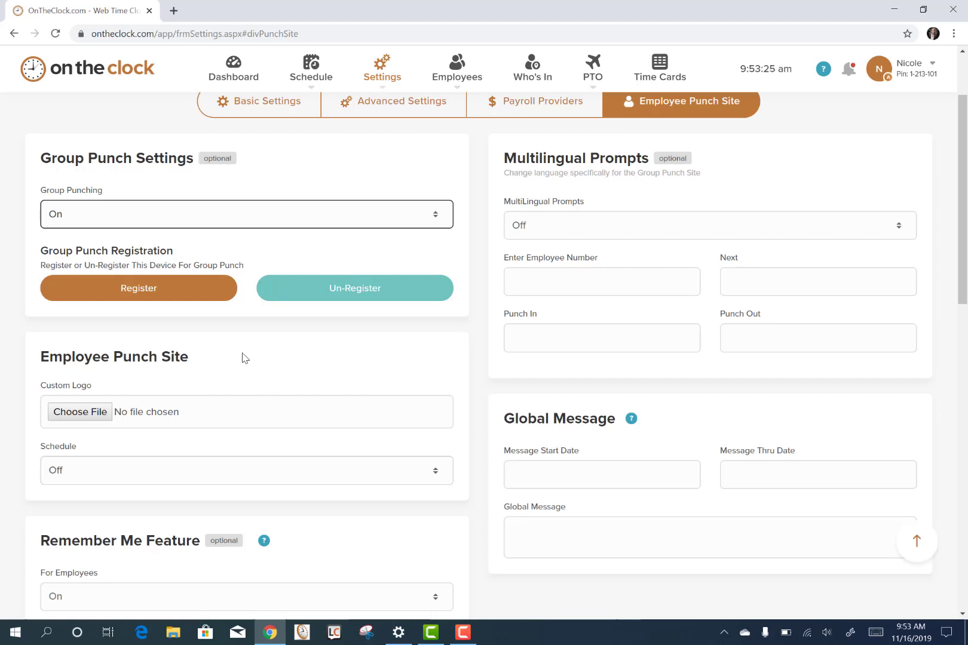
- Turn MultiLingual Prompts On, leaving Schedule Off, and save the punch site settings
{"action": "left_click_drag", "start_coordinate": [965, 144], "coordinate": [965, 216]}
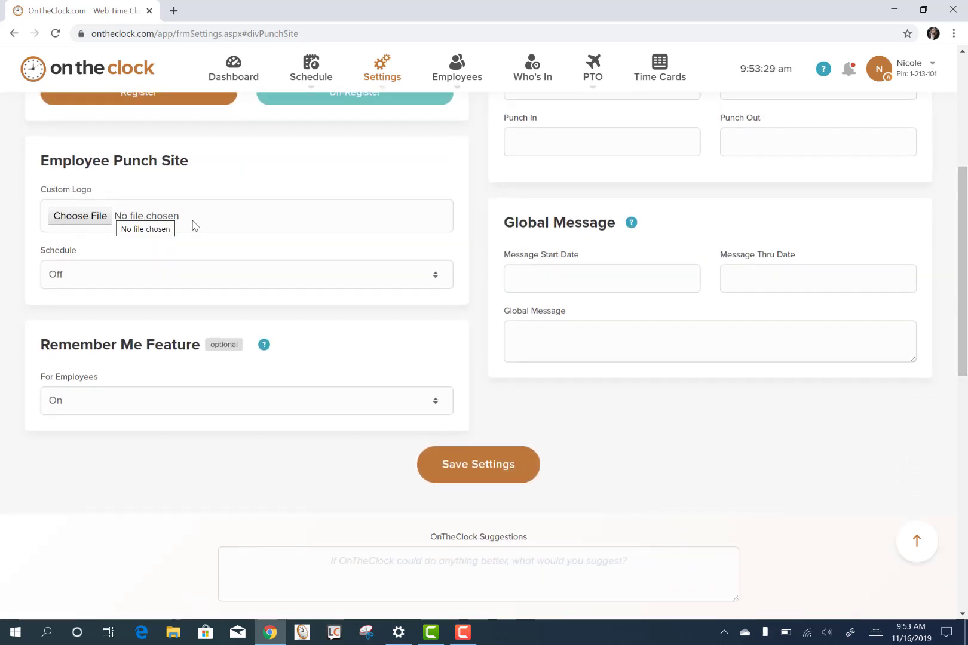
{"action": "left_click", "coordinate": [205, 284]}
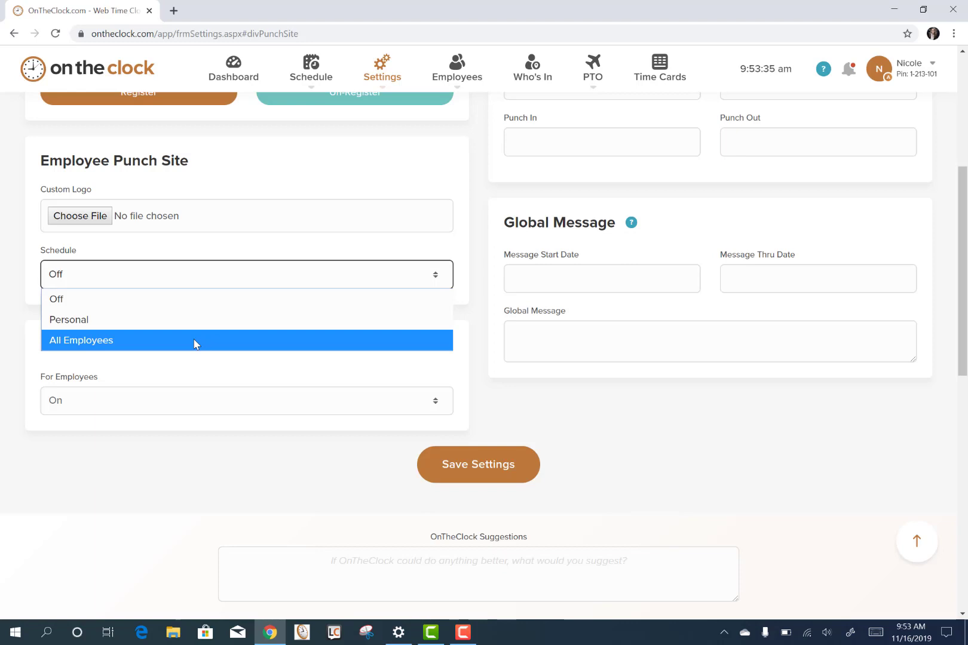
{"action": "left_click", "coordinate": [210, 242]}
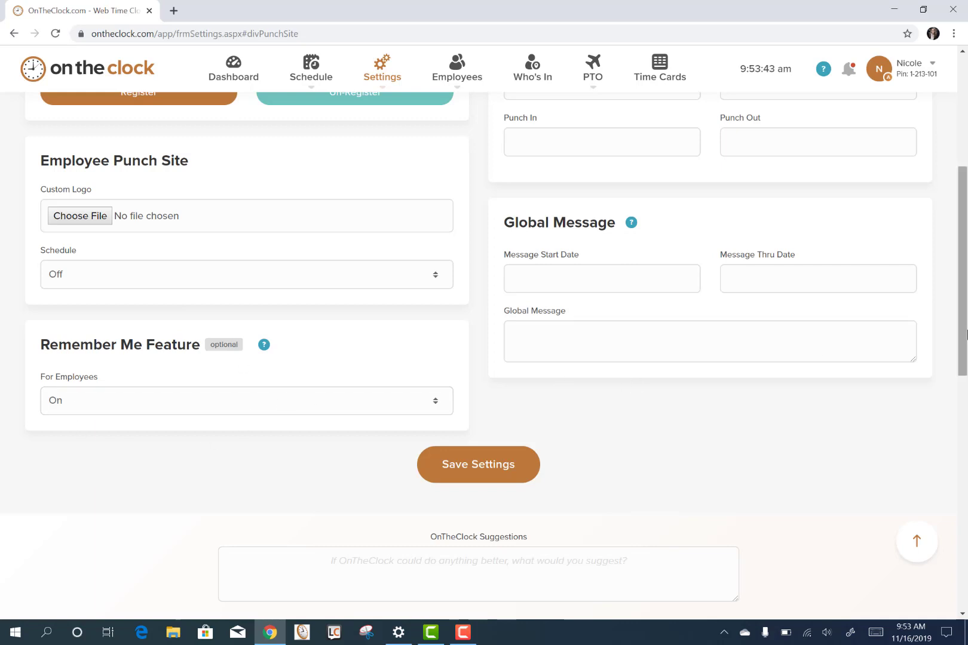
{"action": "scroll", "coordinate": [963, 338], "scroll_direction": "up", "scroll_amount": 3}
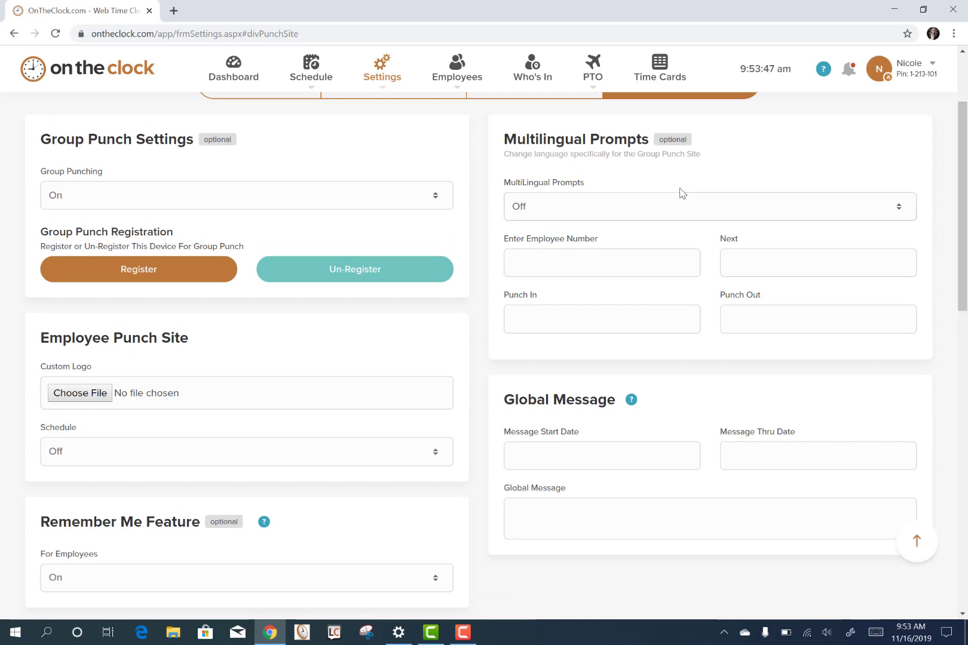
{"action": "left_click", "coordinate": [573, 215]}
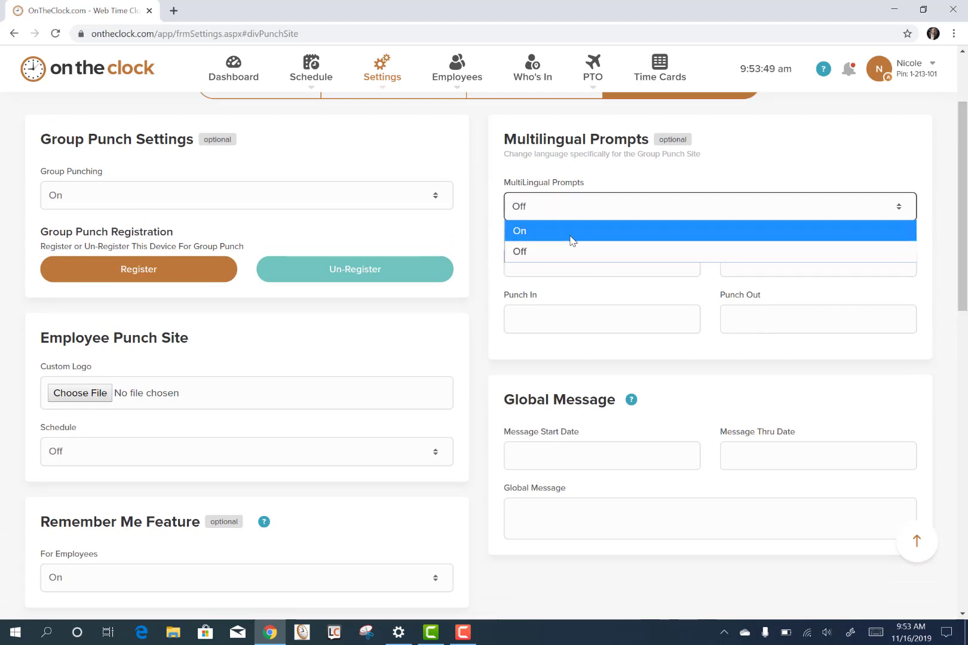
{"action": "left_click", "coordinate": [572, 233]}
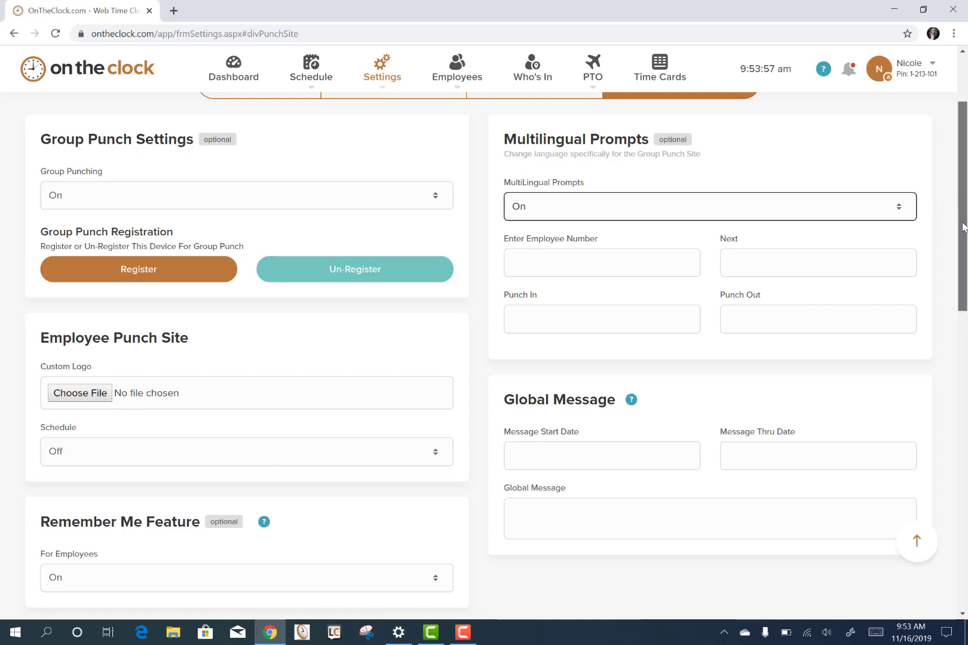
{"action": "scroll", "coordinate": [964, 228], "scroll_direction": "down", "scroll_amount": 2}
{"action": "left_click", "coordinate": [540, 362]}
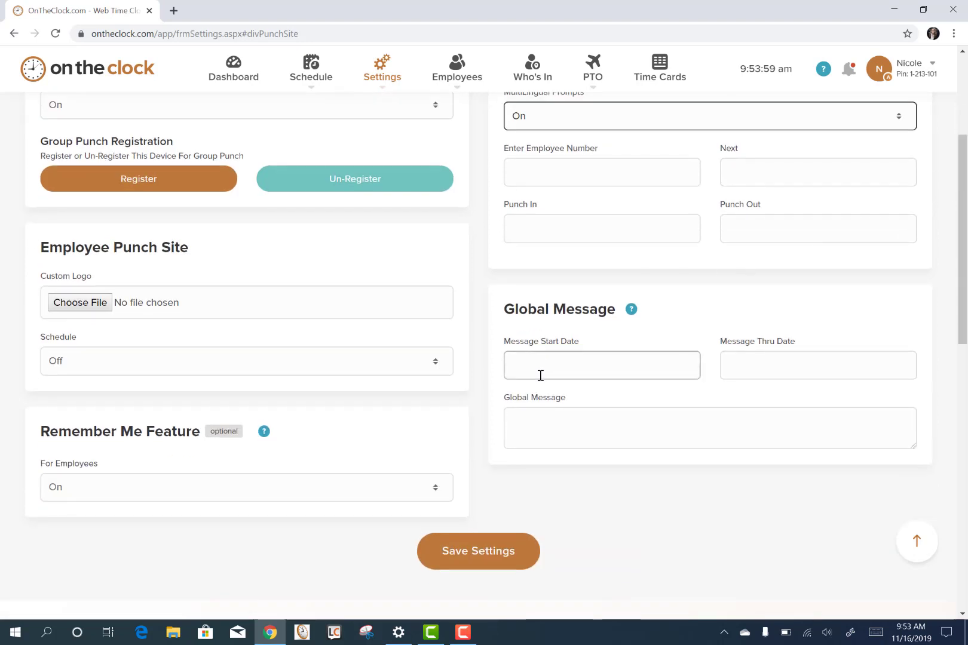
{"action": "left_click", "coordinate": [520, 416]}
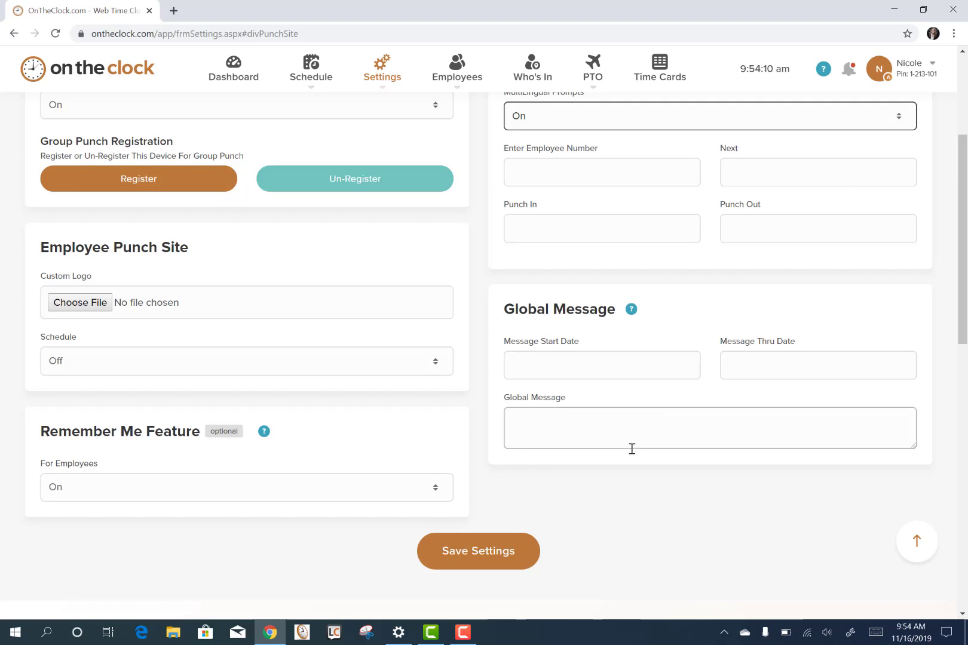
{"action": "left_click", "coordinate": [501, 558]}
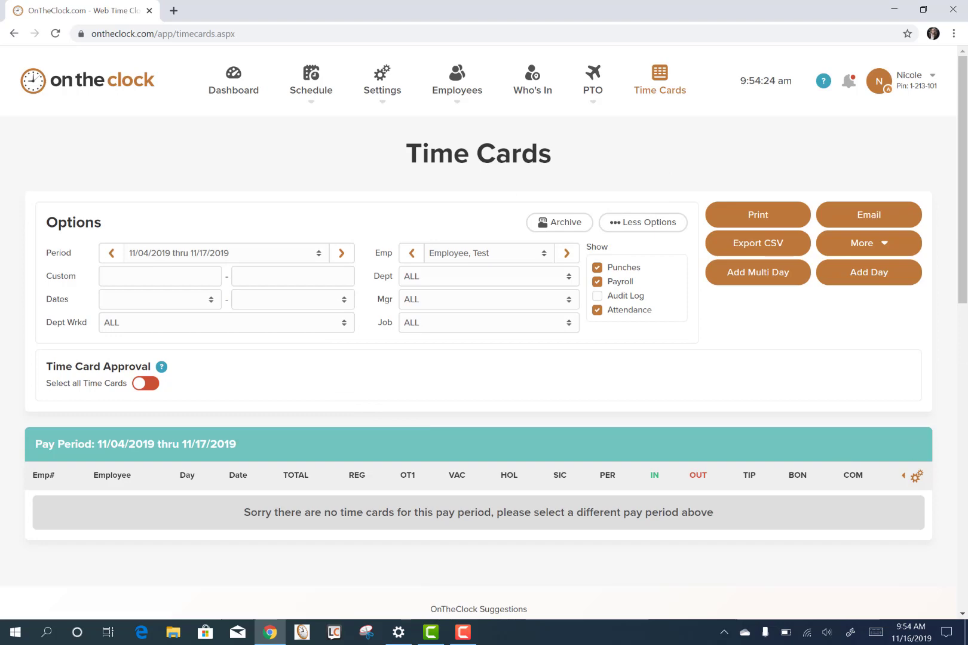
- Add a day's time card on 11/16/2019 for the test employee with 8 regular hours
{"action": "mouse_move", "coordinate": [967, 315]}
{"action": "left_mouse_down"}
{"action": "mouse_move", "coordinate": [966, 344]}
{"action": "mouse_move", "coordinate": [967, 274]}
{"action": "mouse_move", "coordinate": [966, 339]}
{"action": "mouse_move", "coordinate": [966, 308]}
{"action": "left_mouse_up"}
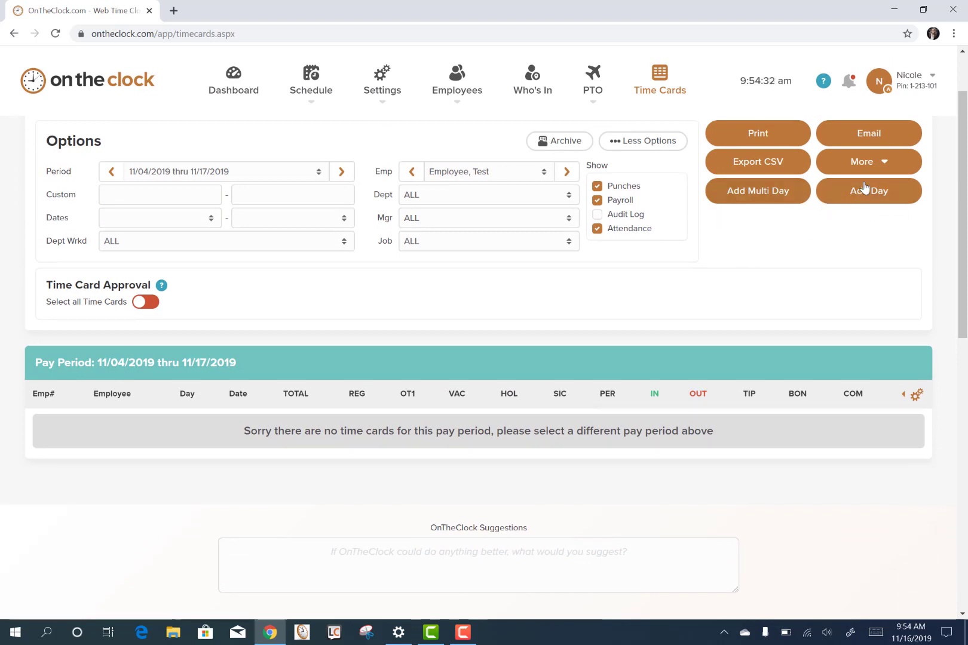
{"action": "left_click", "coordinate": [887, 198]}
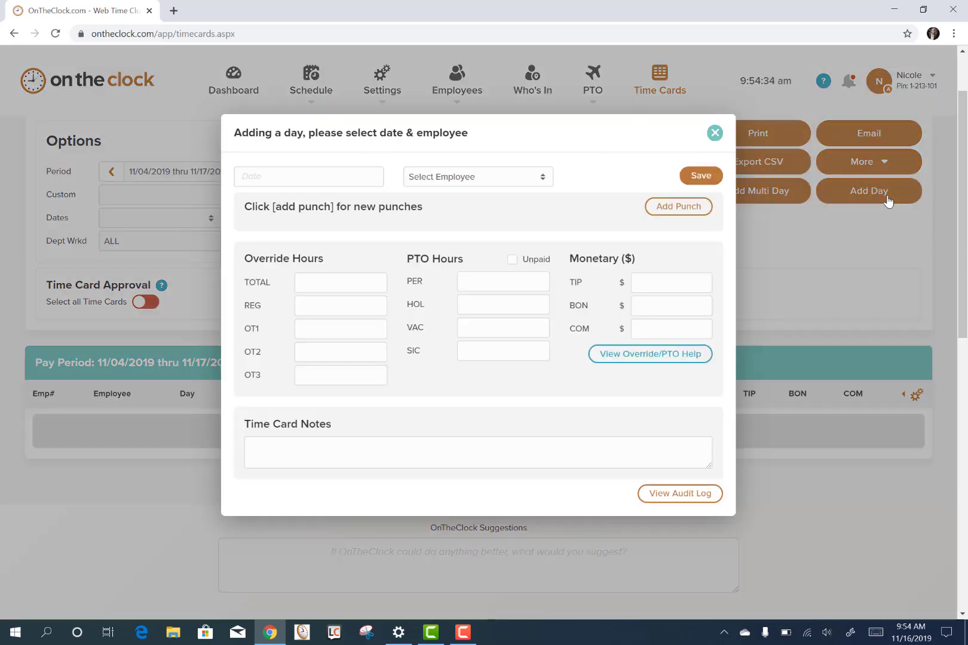
{"action": "left_click", "coordinate": [318, 178]}
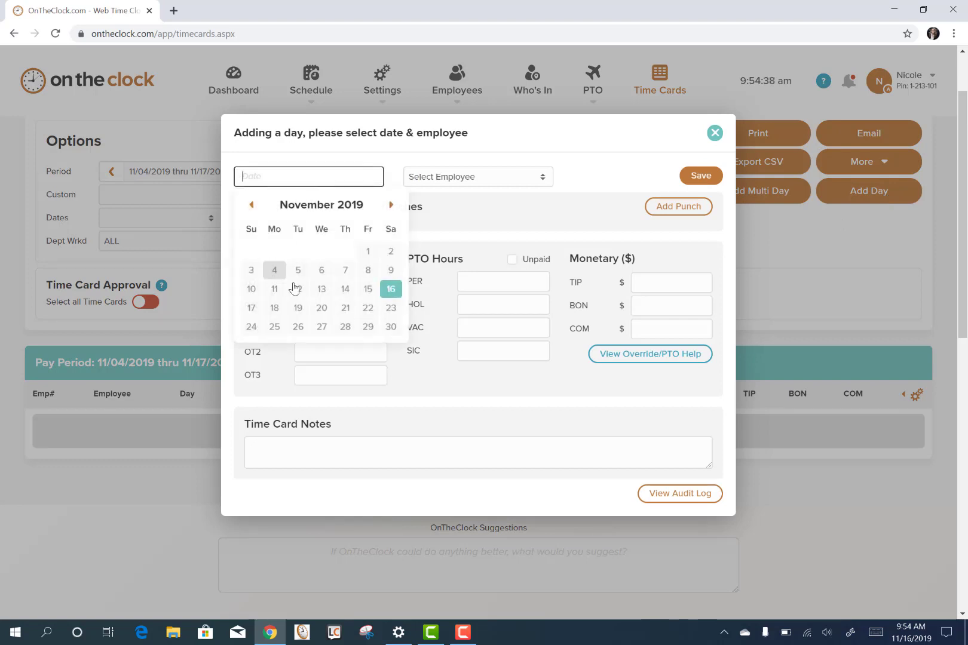
{"action": "left_click", "coordinate": [389, 290]}
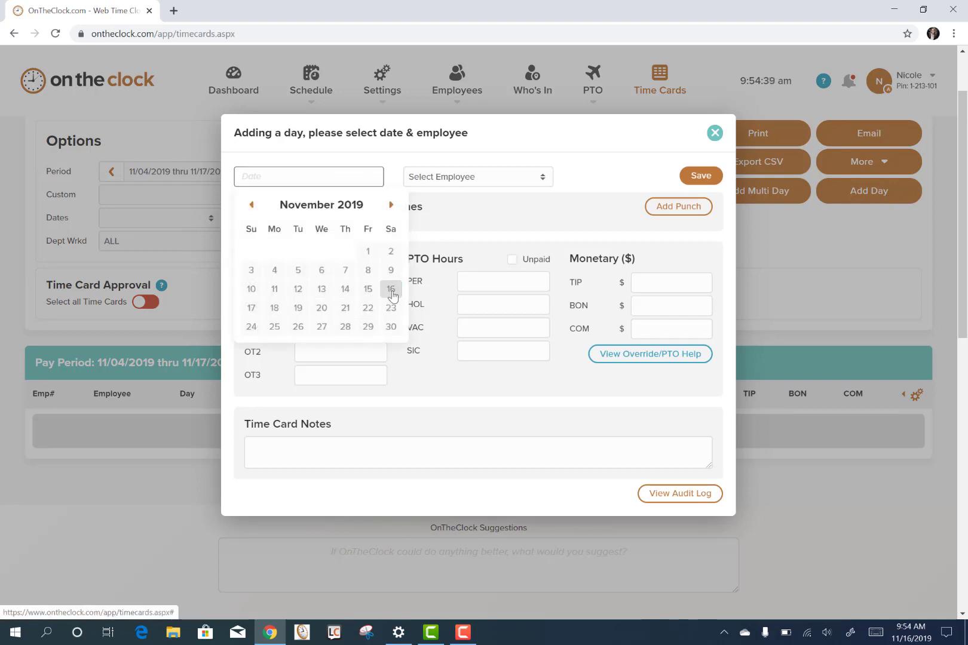
{"action": "left_click", "coordinate": [480, 177]}
{"action": "left_click", "coordinate": [472, 222]}
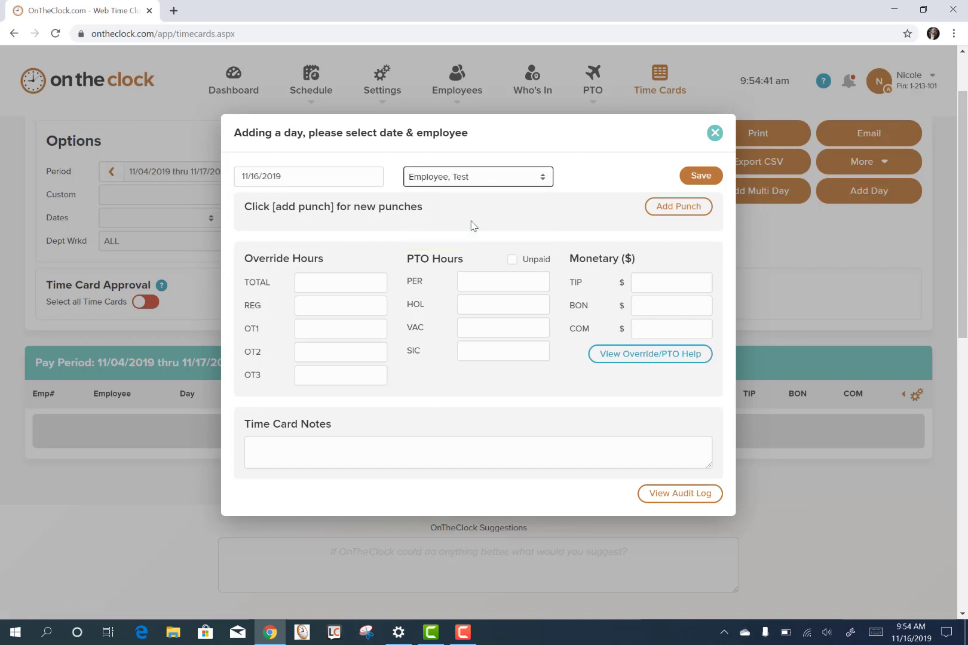
{"action": "left_click", "coordinate": [363, 312]}
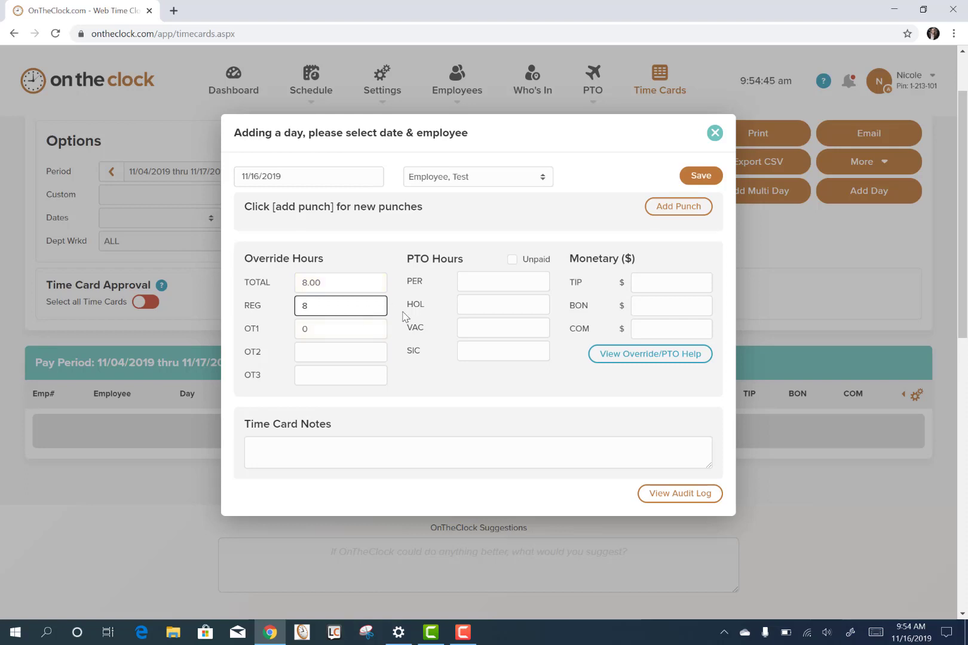
{"action": "left_click", "coordinate": [704, 176]}
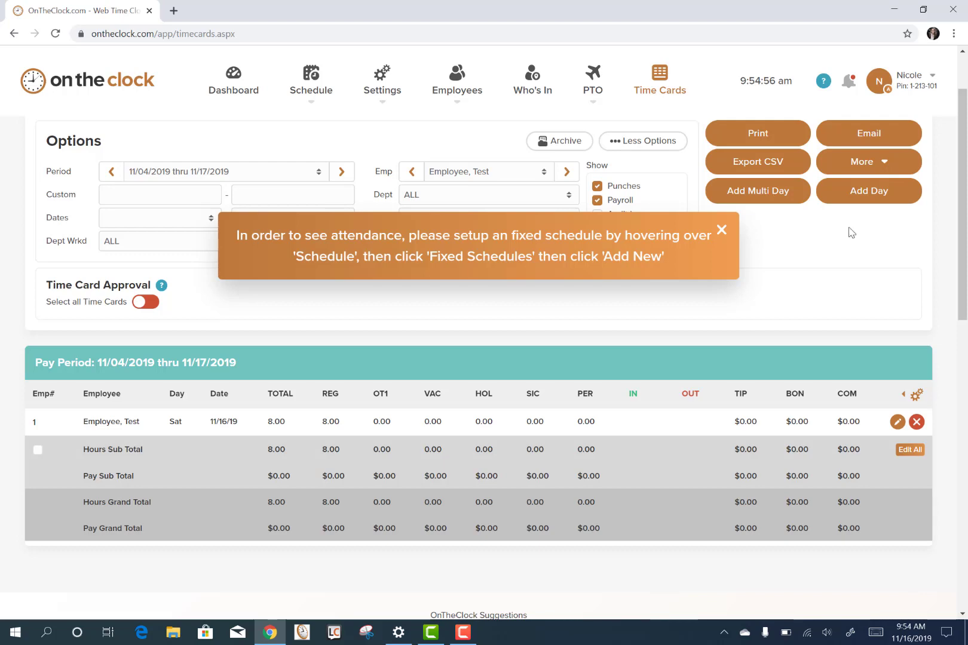
- Start a new day's time card dated 11/15/2019 for the test employee
{"action": "left_click", "coordinate": [722, 229]}
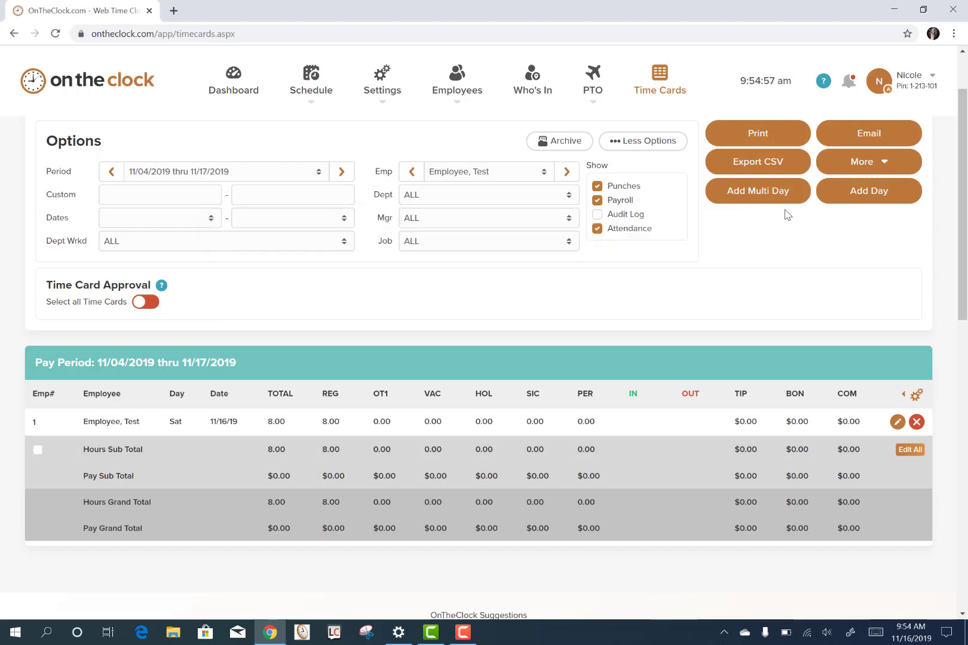
{"action": "left_click", "coordinate": [873, 198]}
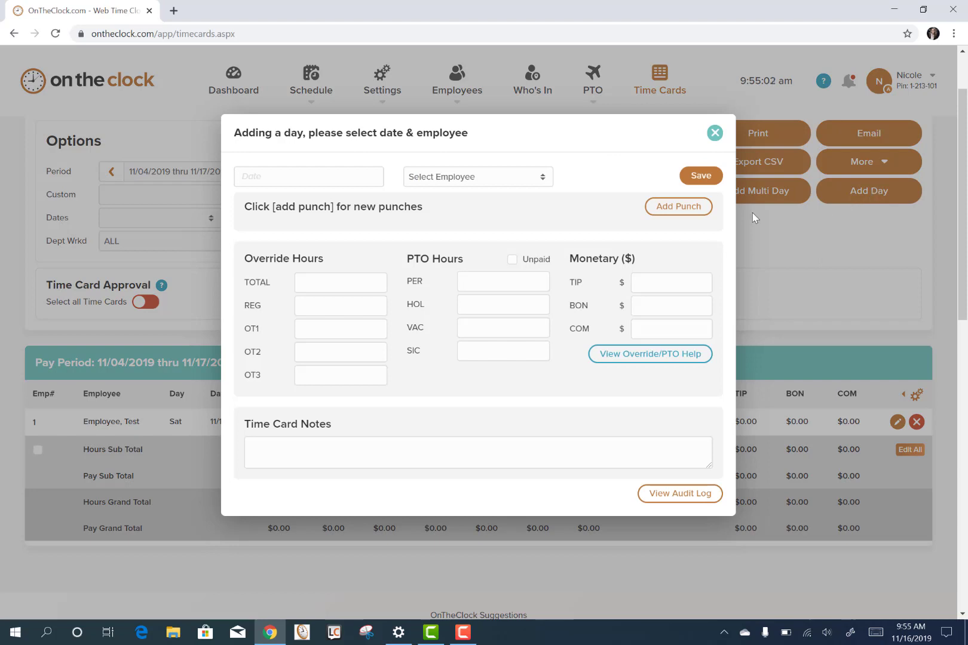
{"action": "left_click", "coordinate": [302, 174]}
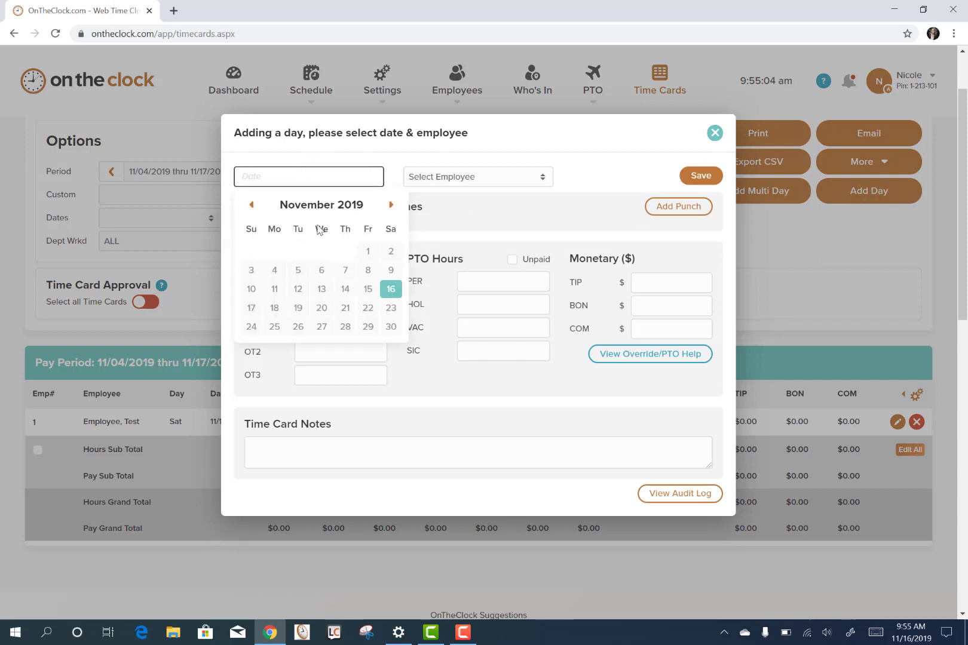
{"action": "left_click", "coordinate": [368, 295]}
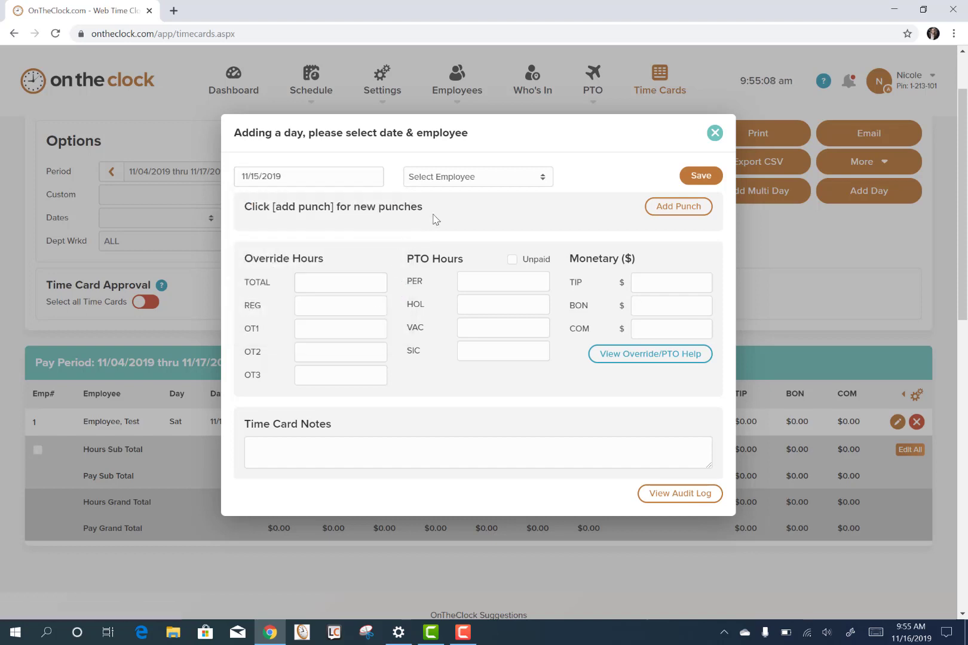
{"action": "left_click", "coordinate": [505, 181]}
{"action": "left_click", "coordinate": [495, 221]}
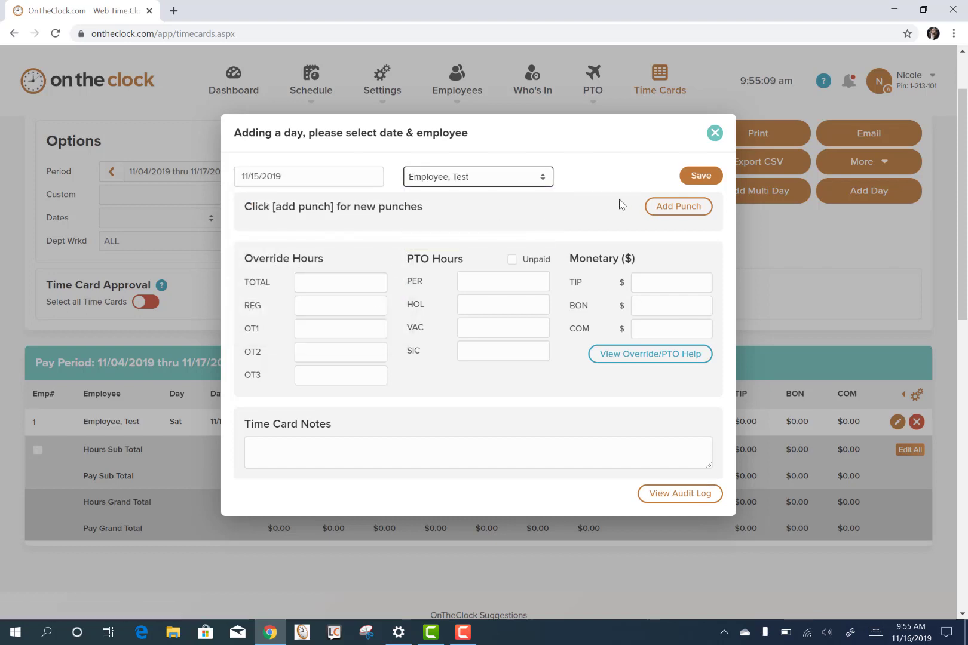
- Add a punch with clock-in 6:00 am and clock-out 3:00 pm
{"action": "left_click", "coordinate": [663, 209]}
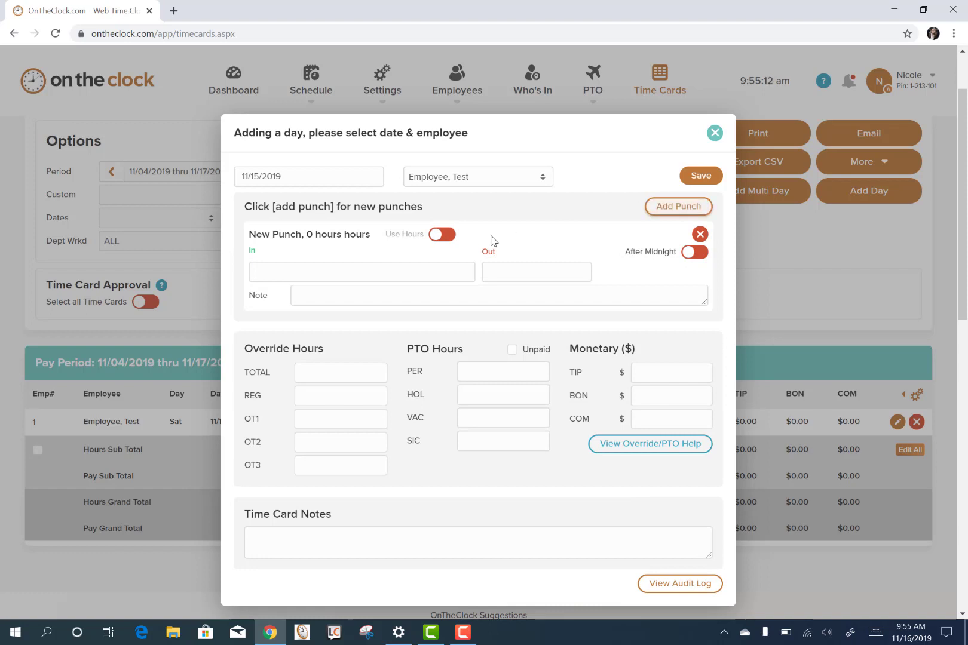
{"action": "left_click", "coordinate": [265, 267]}
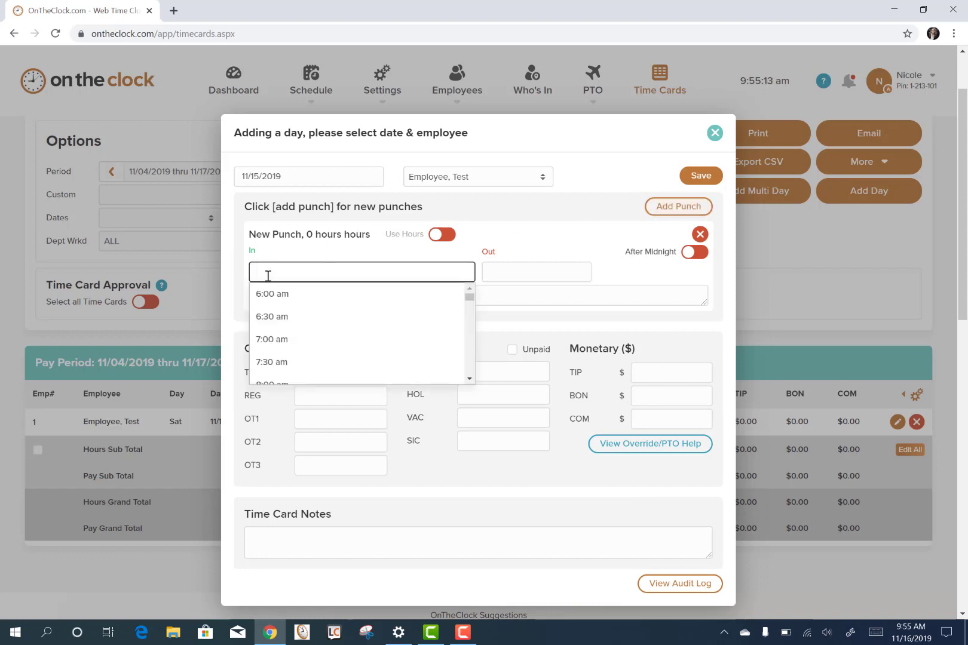
{"action": "left_click", "coordinate": [336, 291]}
{"action": "left_click", "coordinate": [501, 270]}
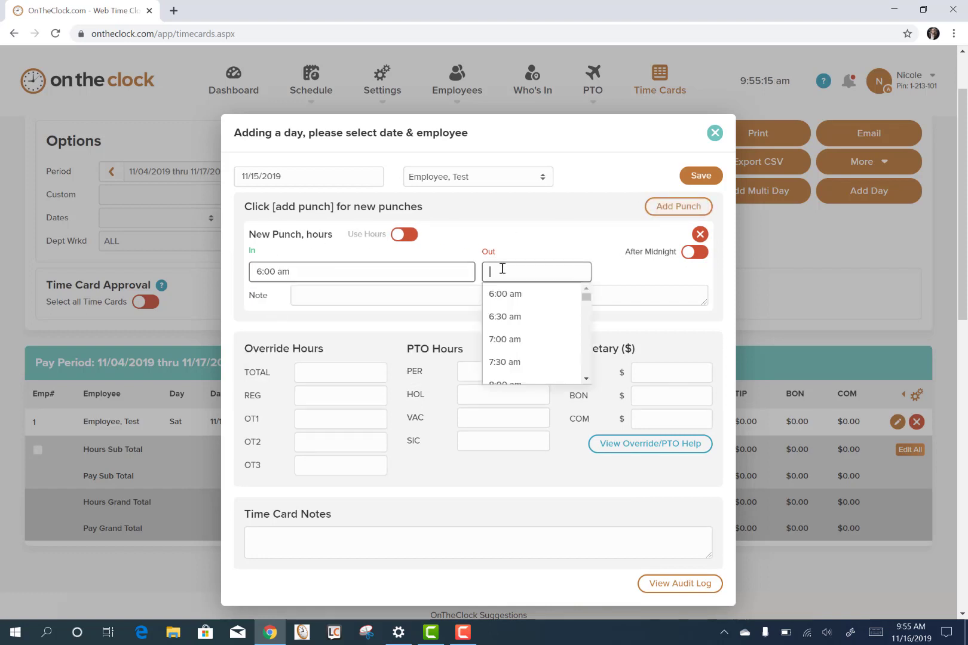
{"action": "left_click", "coordinate": [599, 344]}
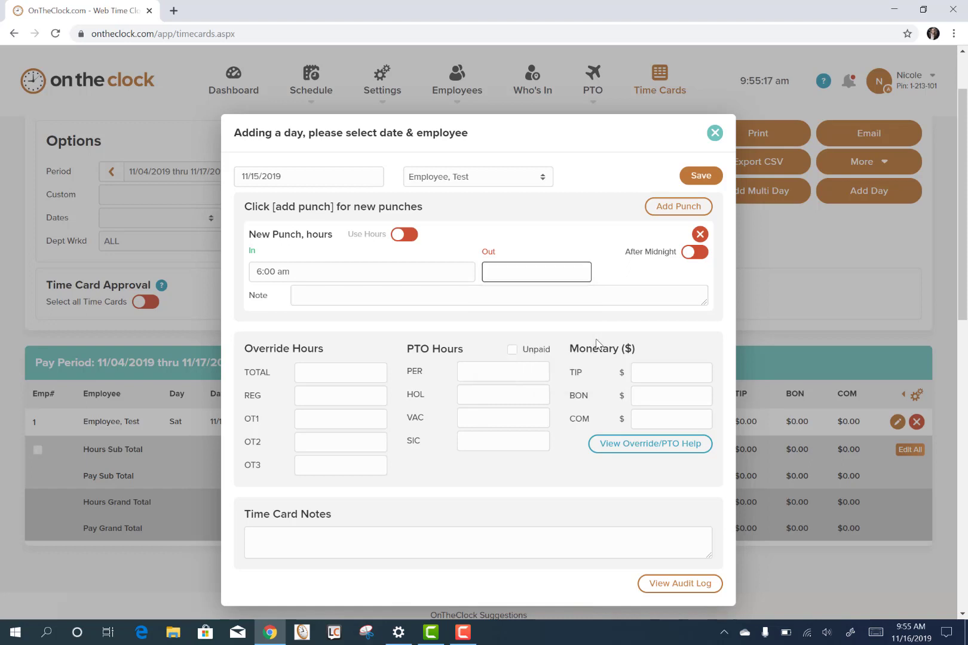
{"action": "left_click", "coordinate": [562, 268]}
{"action": "scroll", "coordinate": [582, 326], "scroll_direction": "down", "scroll_amount": 5}
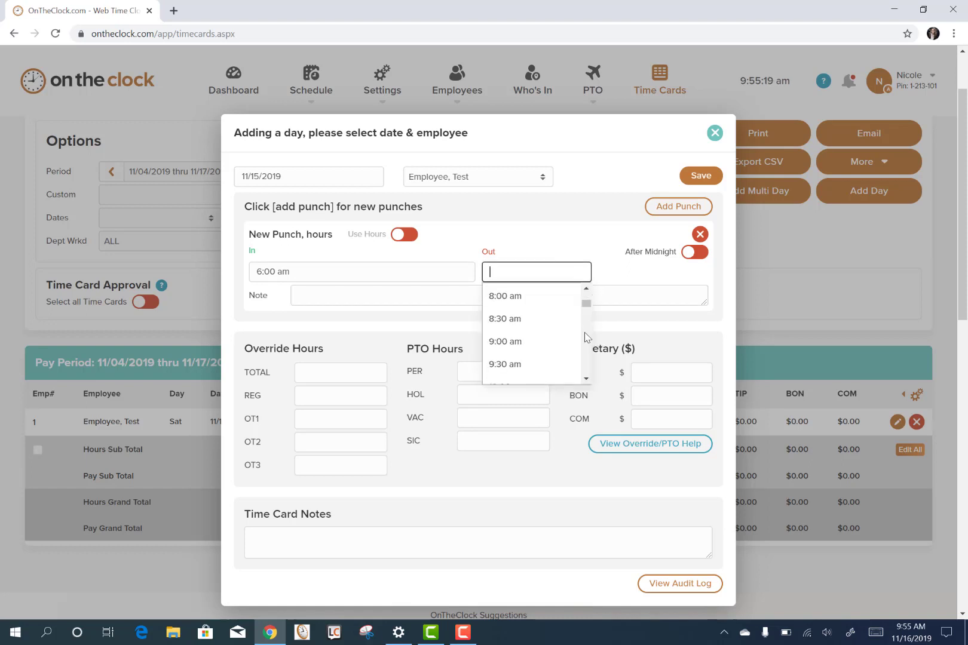
{"action": "scroll", "coordinate": [582, 351], "scroll_direction": "down", "scroll_amount": 2}
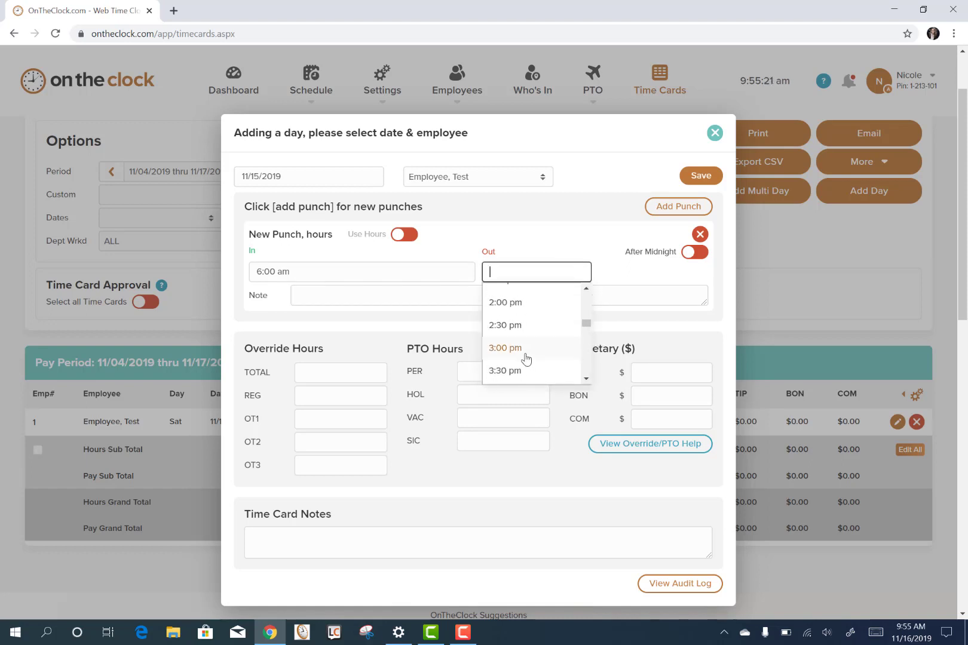
{"action": "left_click", "coordinate": [526, 357]}
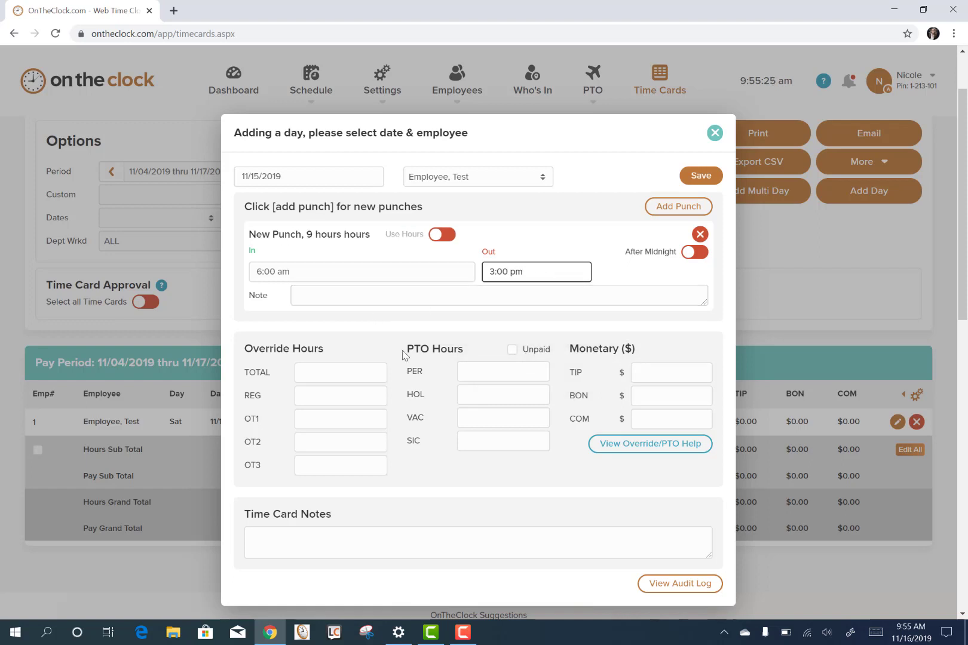
- Delete the extra empty punch and save the 11/15 time card
{"action": "left_click", "coordinate": [691, 205]}
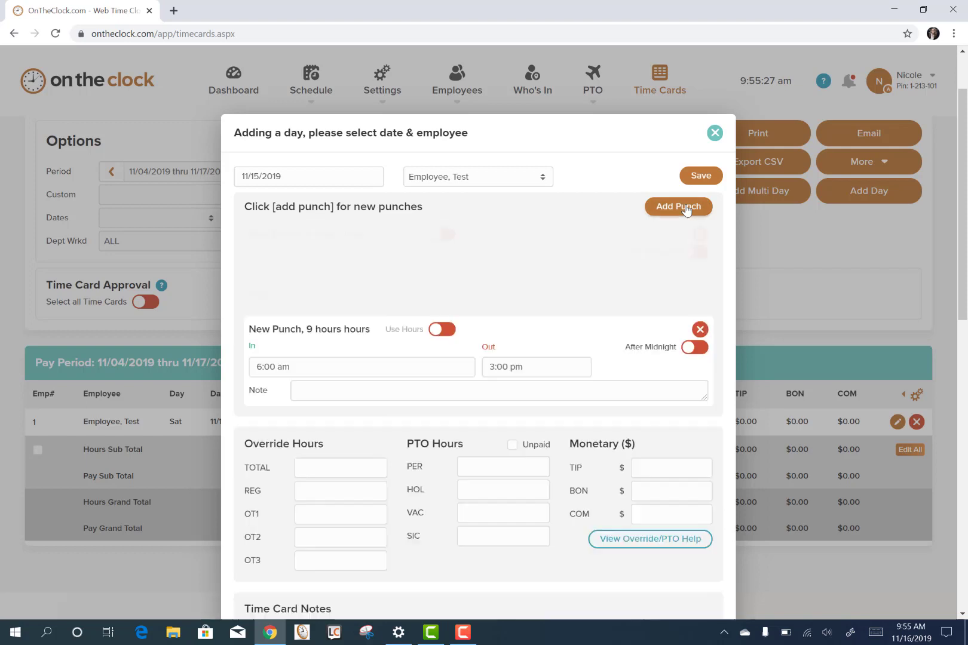
{"action": "left_click", "coordinate": [701, 176]}
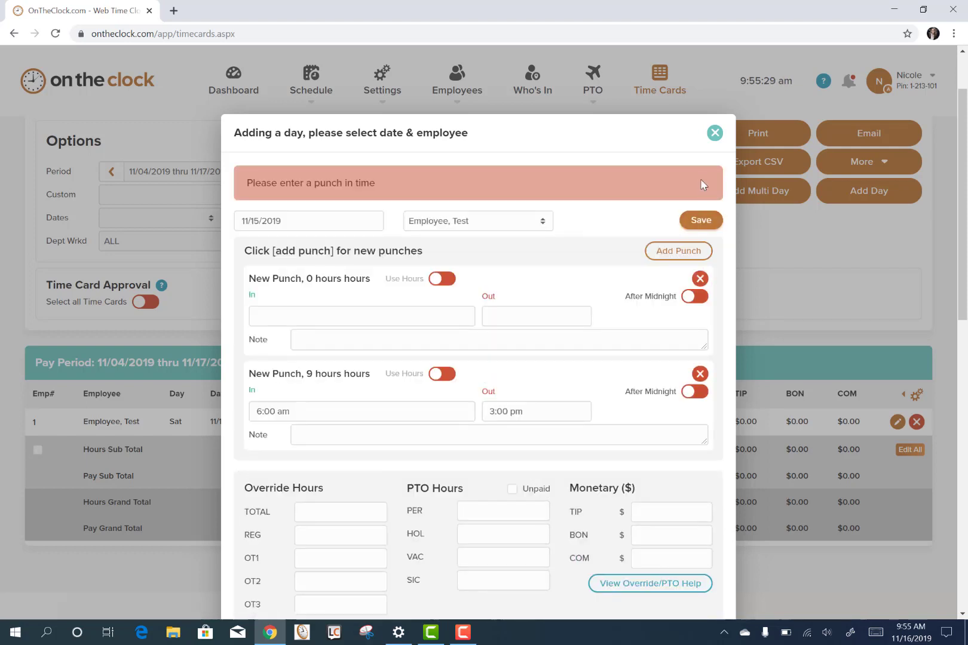
{"action": "left_click", "coordinate": [700, 279]}
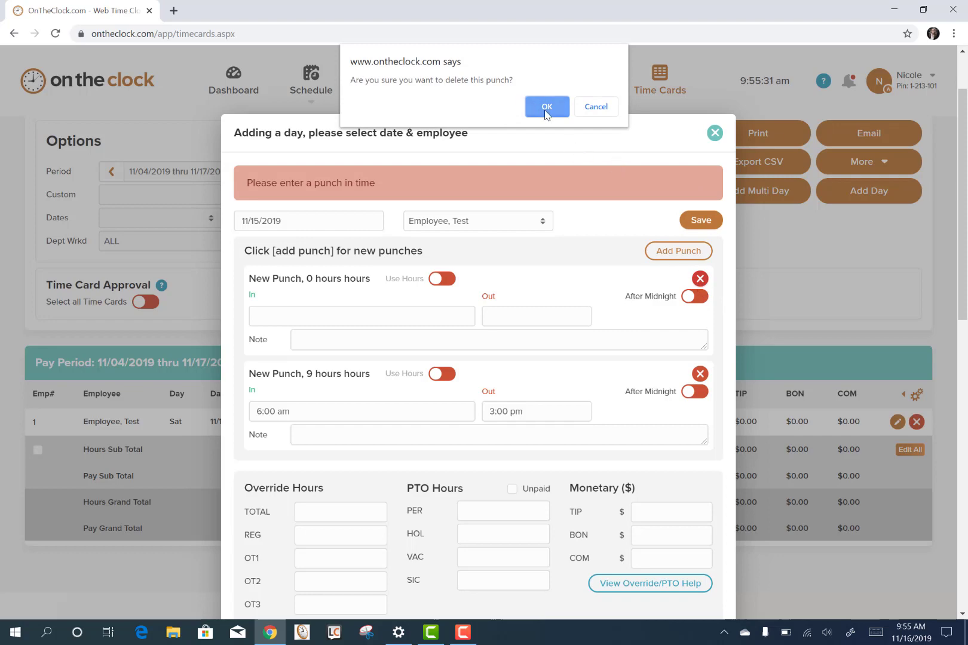
{"action": "left_click", "coordinate": [547, 107]}
{"action": "left_click", "coordinate": [697, 221]}
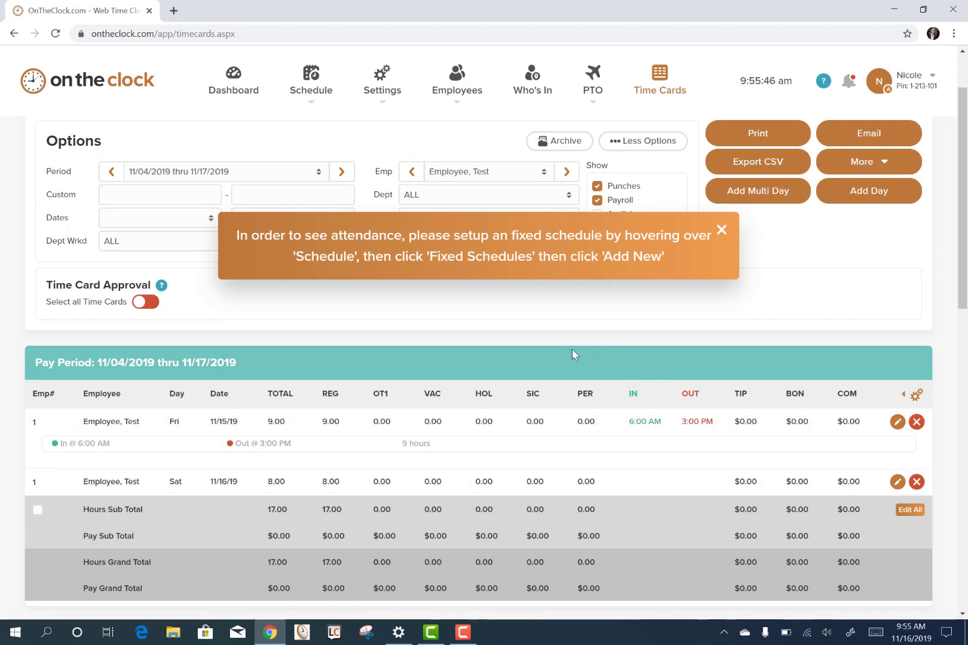
{"action": "left_click", "coordinate": [720, 231]}
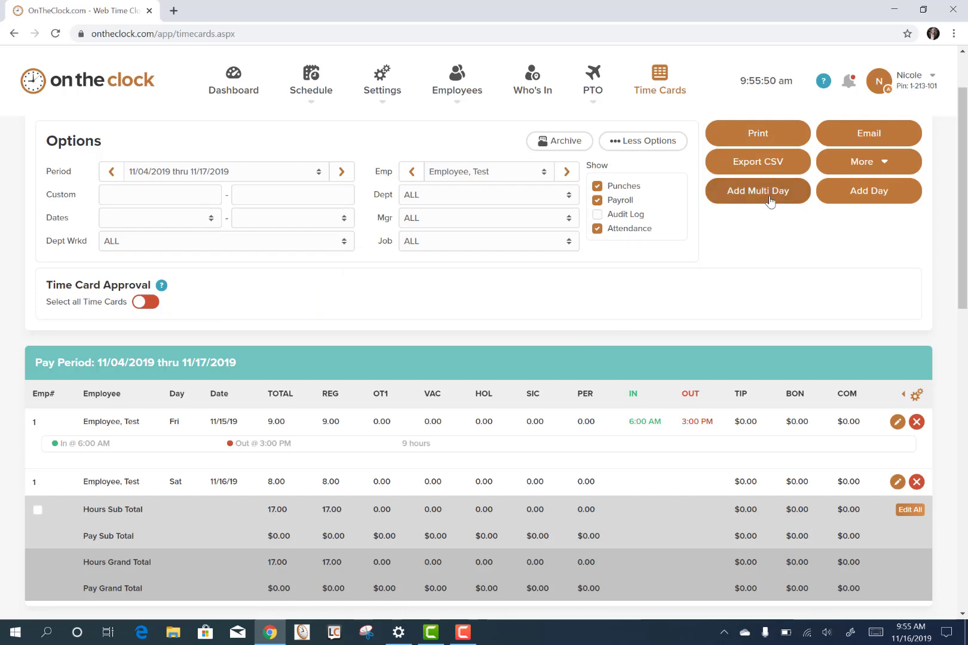
- In Add Multi Day, enter 8 hours each for 11/7, 11/8 and 11/9
{"action": "left_click", "coordinate": [771, 201]}
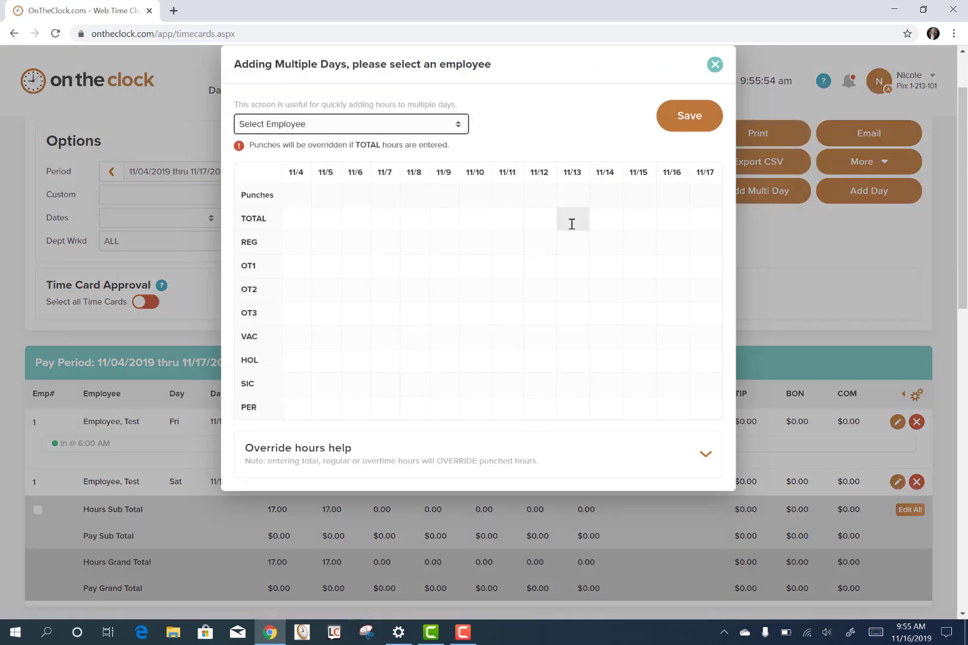
{"action": "left_click", "coordinate": [380, 248]}
{"action": "type", "text": "8"}
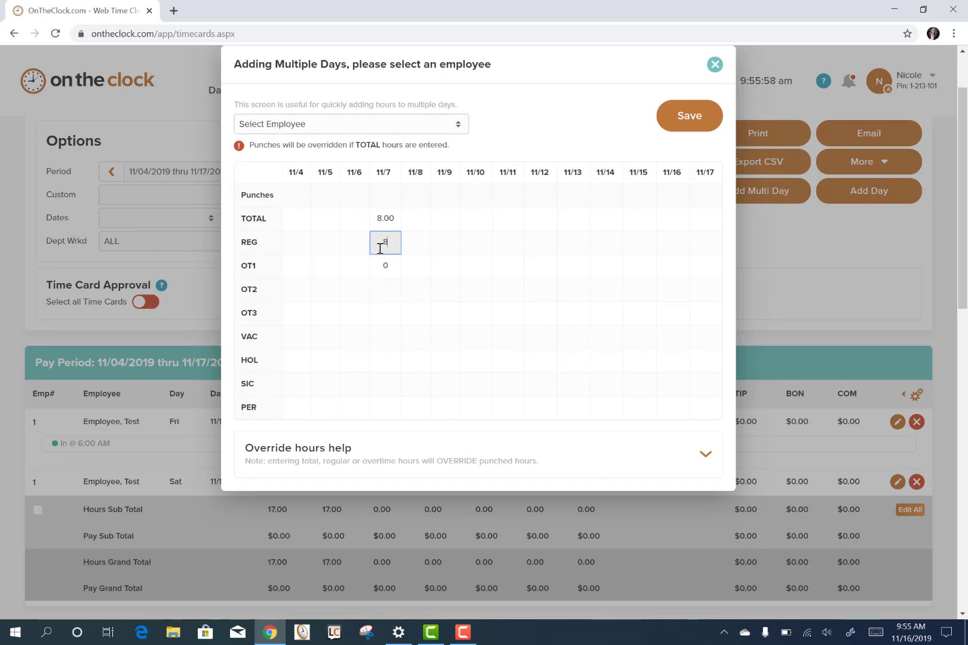
{"action": "left_click", "coordinate": [416, 223]}
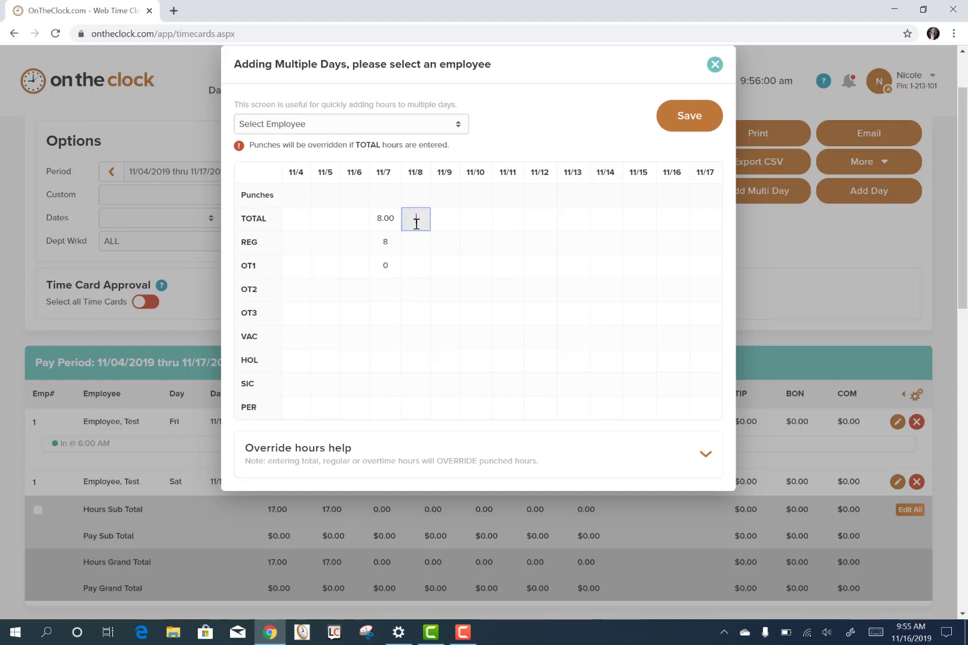
{"action": "type", "text": "8"}
{"action": "left_click", "coordinate": [440, 220]}
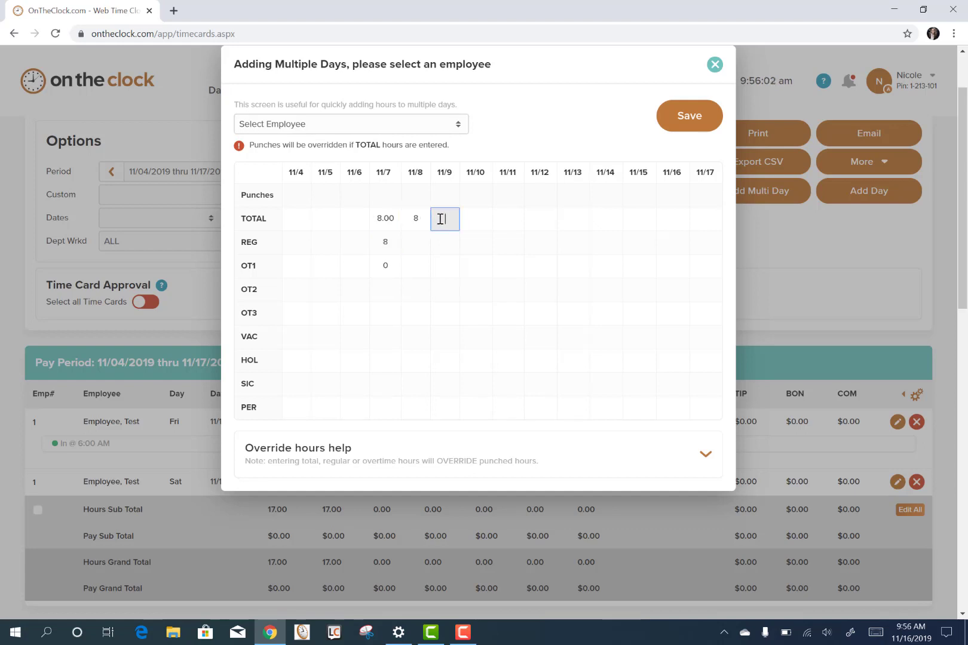
{"action": "left_click", "coordinate": [427, 243]}
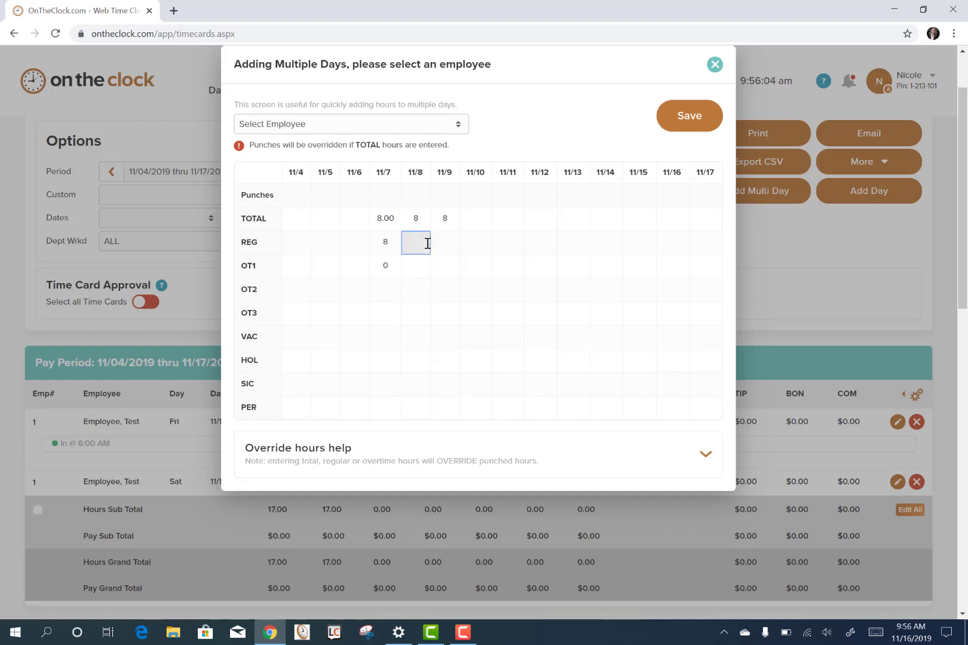
{"action": "type", "text": "8"}
{"action": "left_click", "coordinate": [454, 245]}
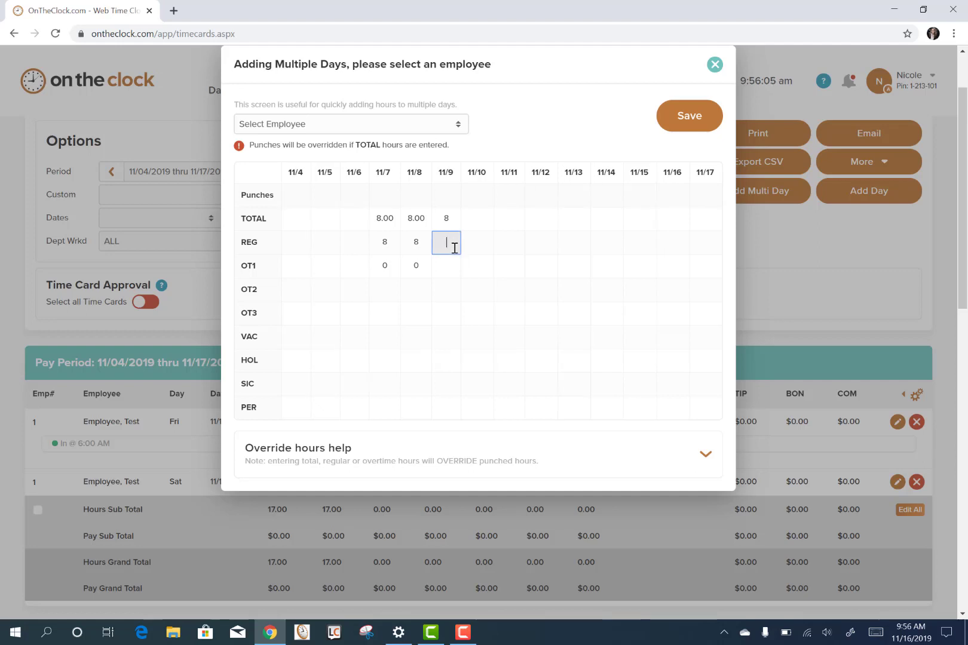
{"action": "type", "text": "8"}
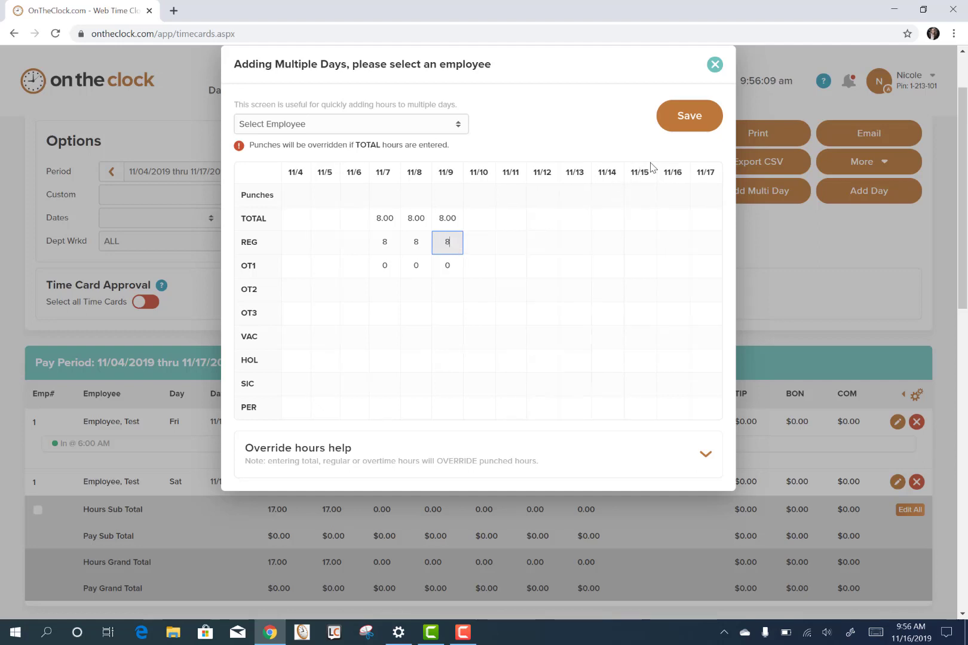
- Assign these hours to the test employee and save them
{"action": "left_click", "coordinate": [386, 129]}
{"action": "left_click", "coordinate": [367, 165]}
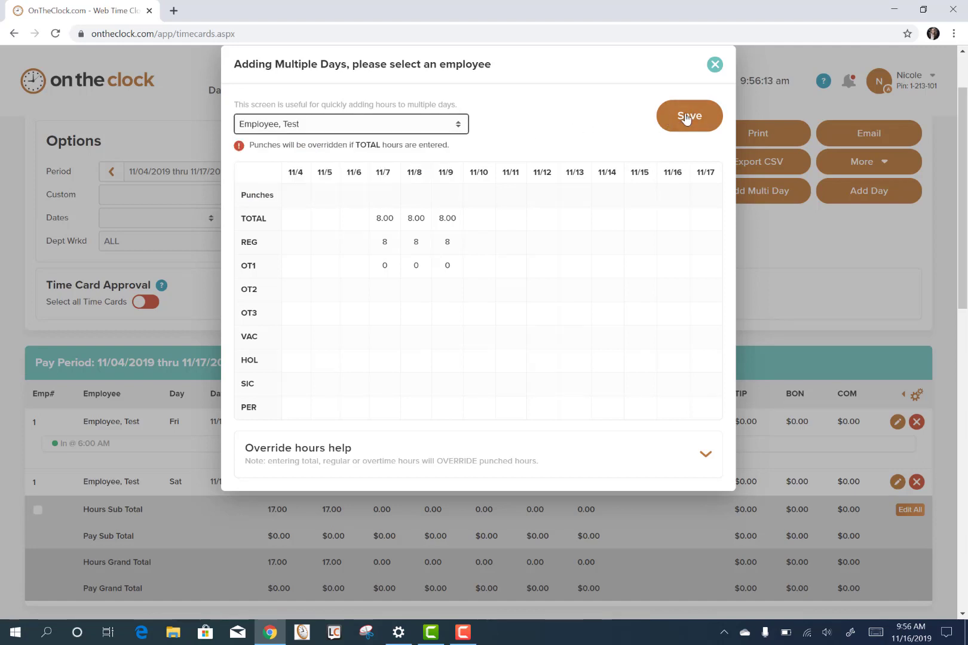
{"action": "left_click", "coordinate": [687, 117]}
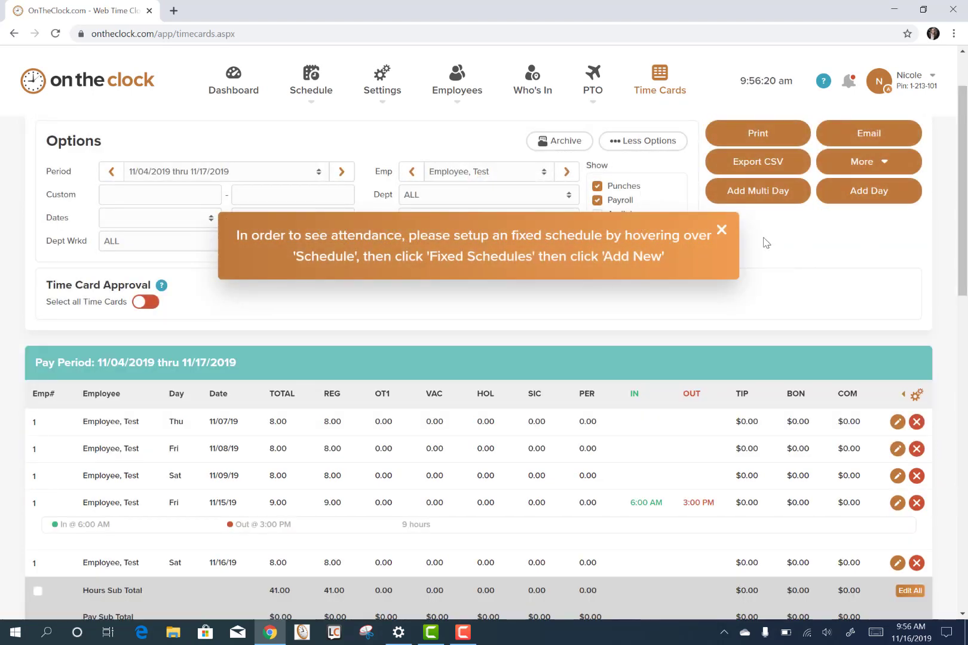
- Dismiss the attendance notice and go to Schedule Settings for shift definitions
{"action": "left_click", "coordinate": [720, 231]}
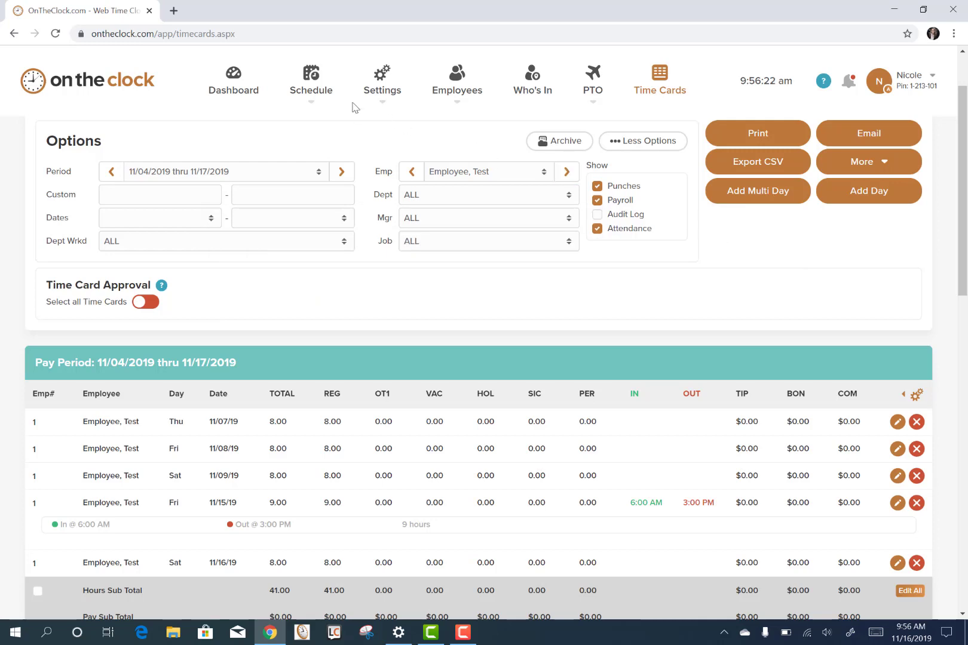
{"action": "left_click", "coordinate": [311, 88]}
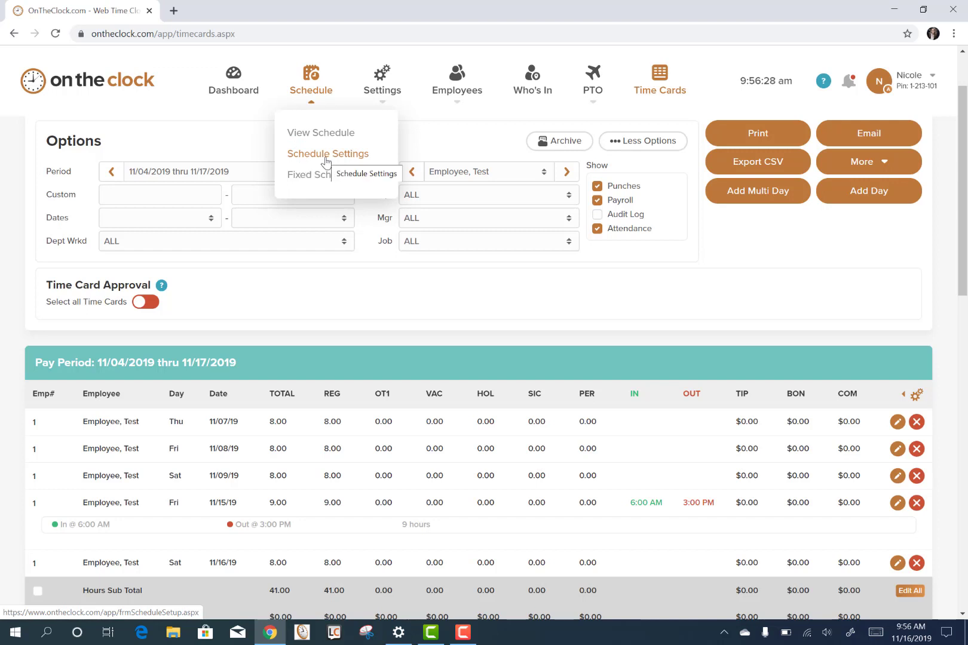
{"action": "left_click", "coordinate": [325, 163]}
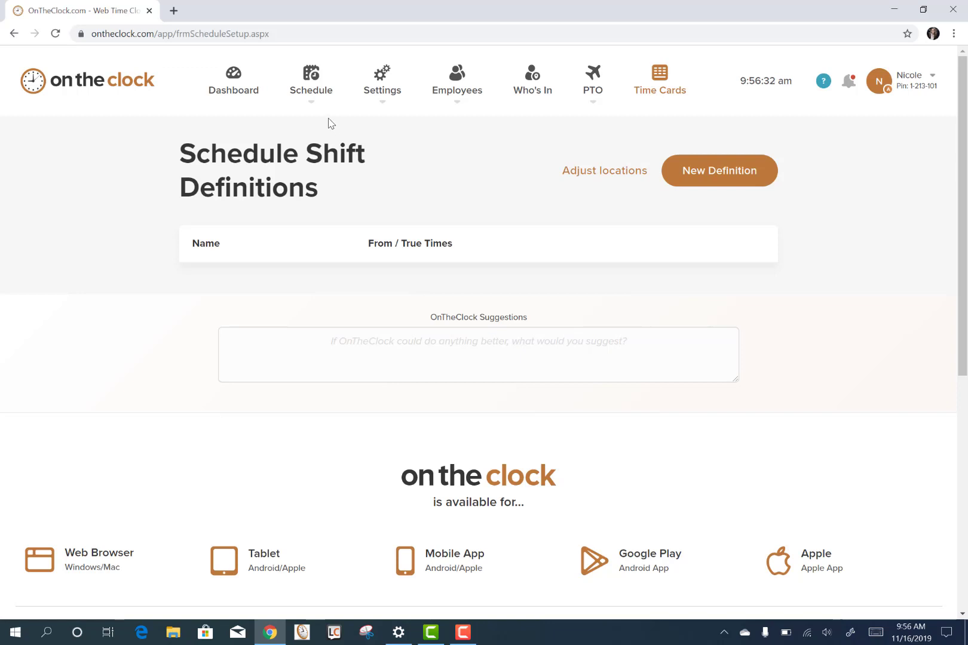
- Create a new shift definition named 'Morning Shift' starting at 6:00 am
{"action": "left_click", "coordinate": [746, 171]}
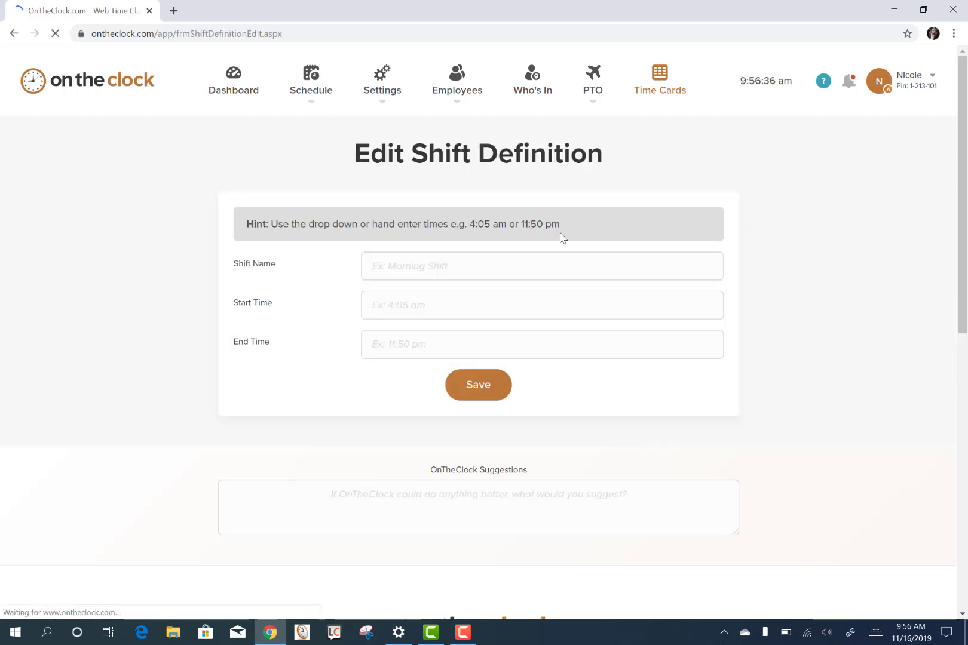
{"action": "left_click", "coordinate": [476, 265]}
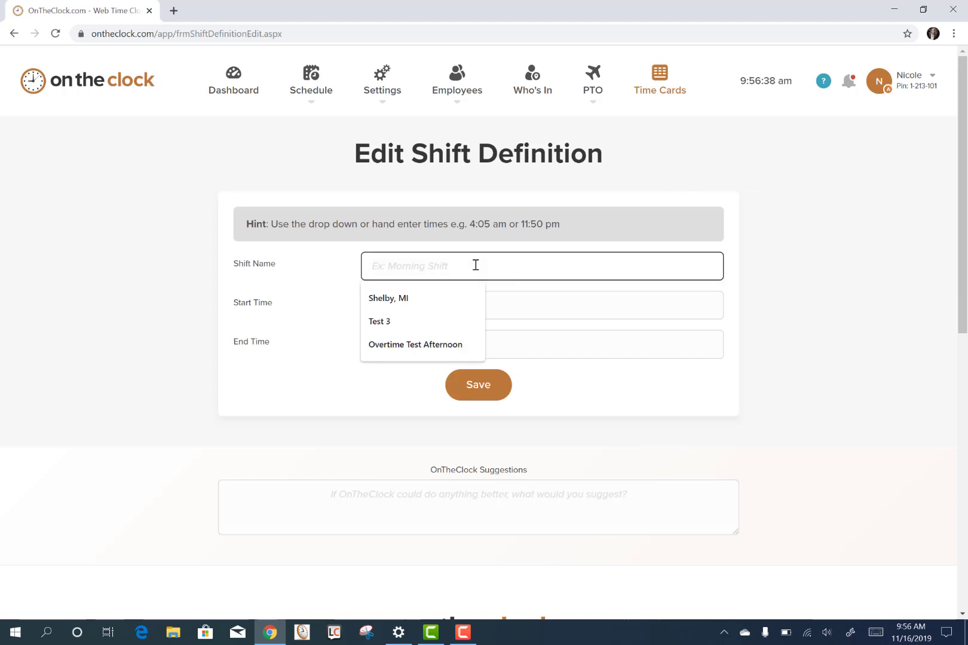
{"action": "type", "text": "Morning Shift"}
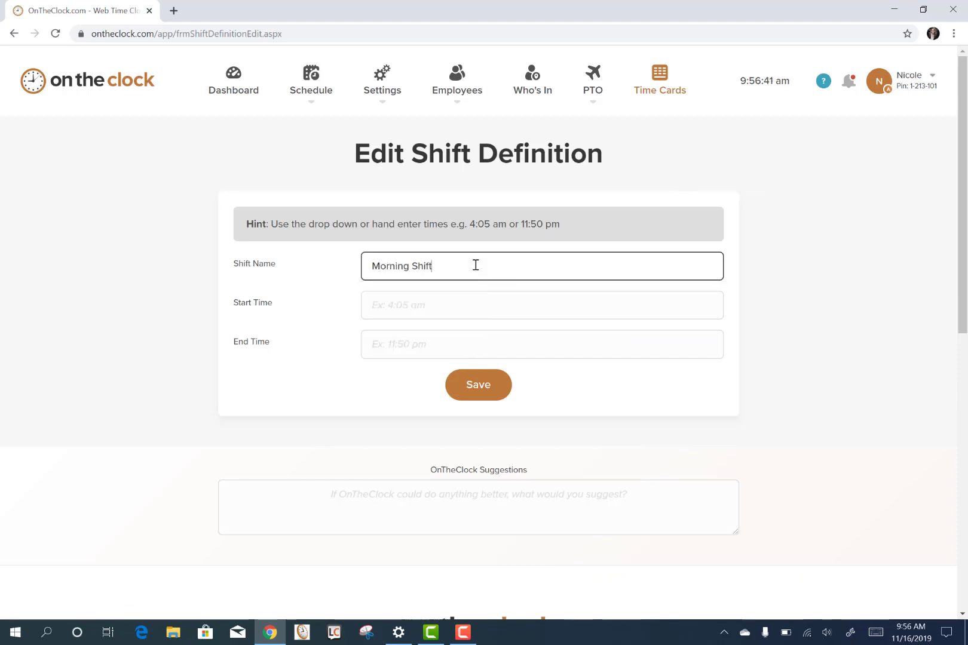
{"action": "key", "text": "Tab"}
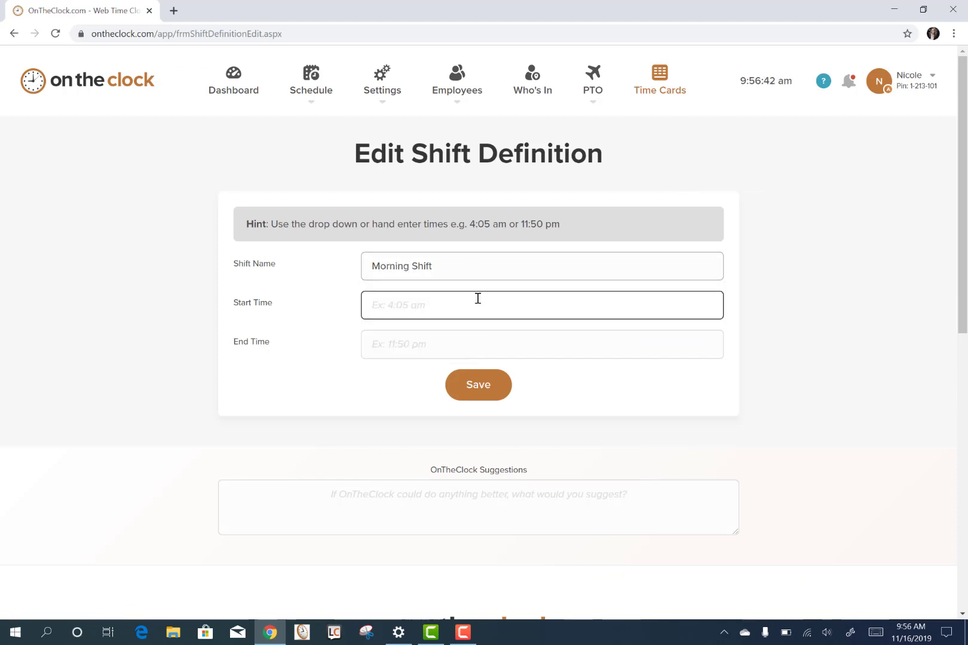
{"action": "left_click", "coordinate": [478, 306]}
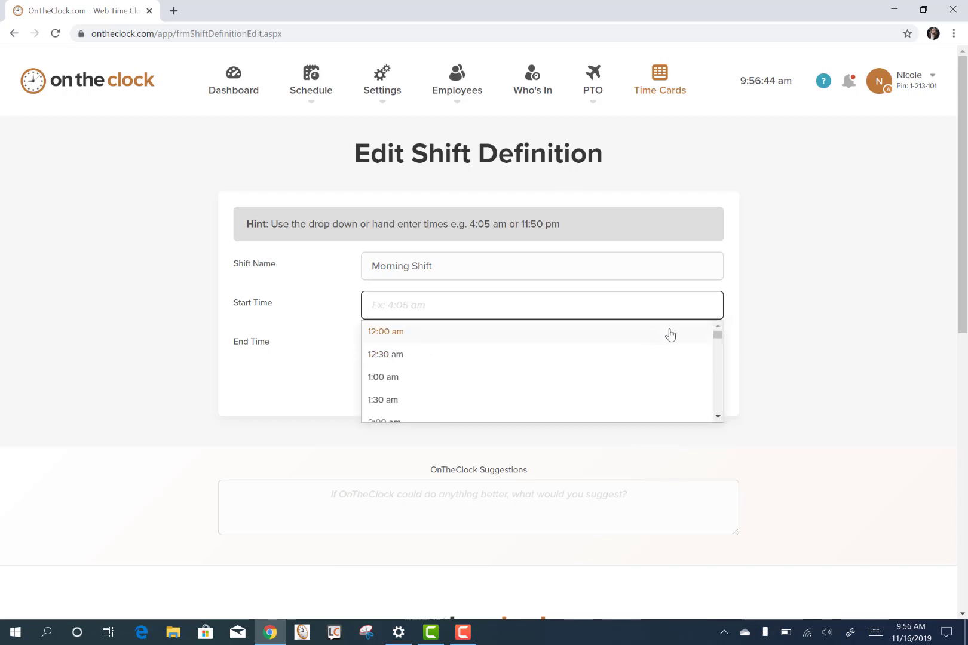
{"action": "type", "text": "6"}
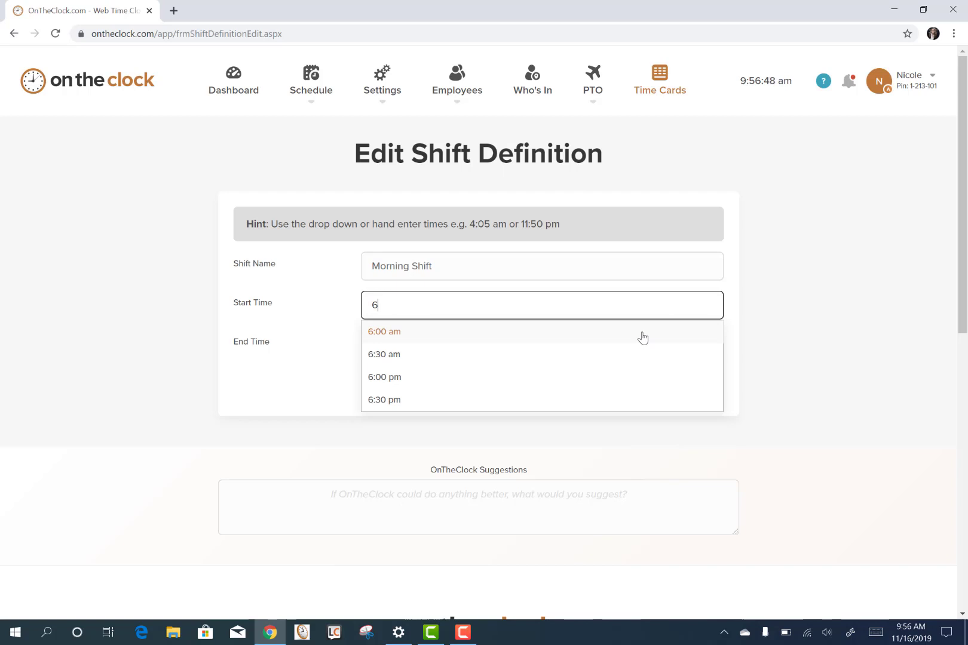
{"action": "left_click", "coordinate": [643, 338]}
- Set the Morning Shift end time to 1:00 pm and save the definition
{"action": "left_click", "coordinate": [532, 351]}
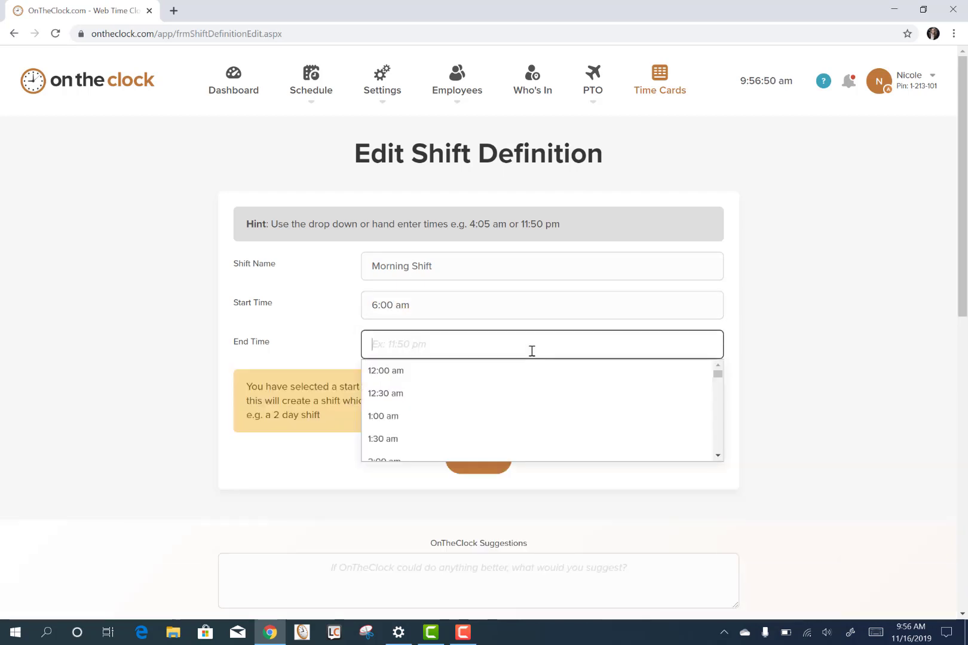
{"action": "type", "text": "1"}
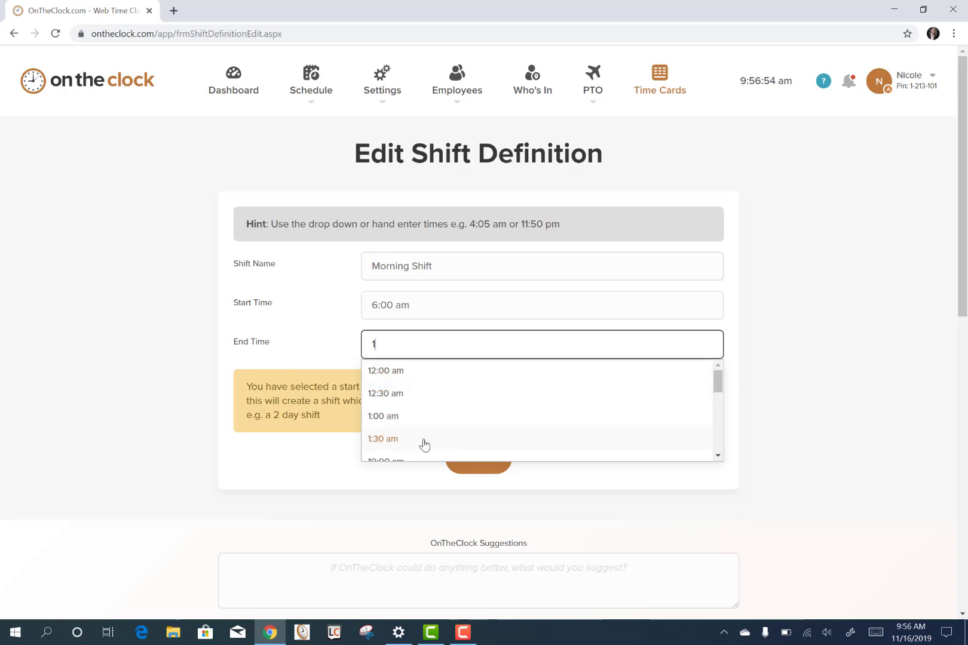
{"action": "scroll", "coordinate": [481, 457], "scroll_direction": "down", "scroll_amount": 1}
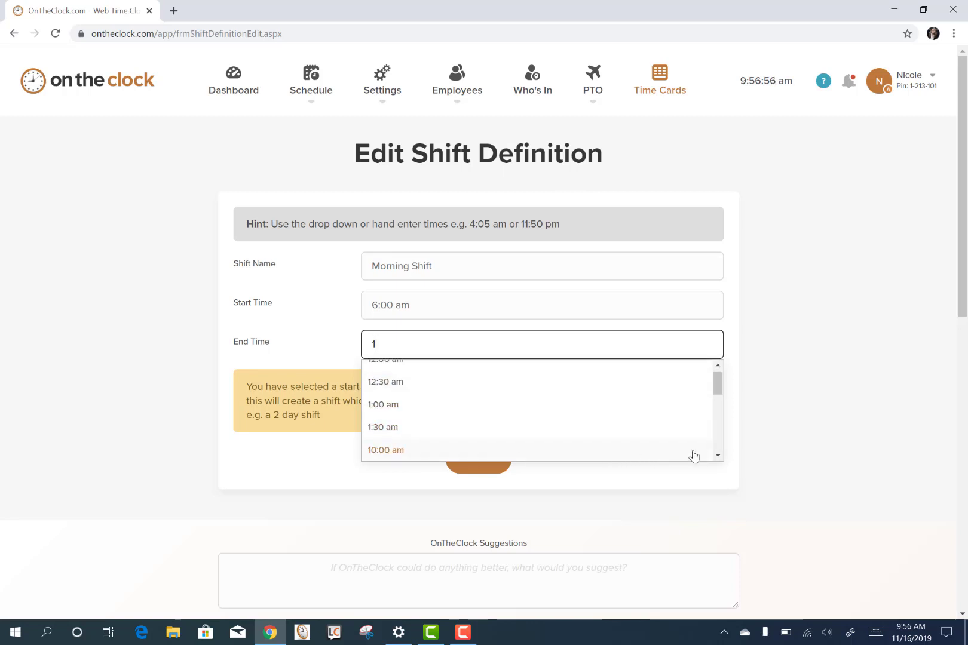
{"action": "left_click_drag", "start_coordinate": [718, 457], "coordinate": [717, 457]}
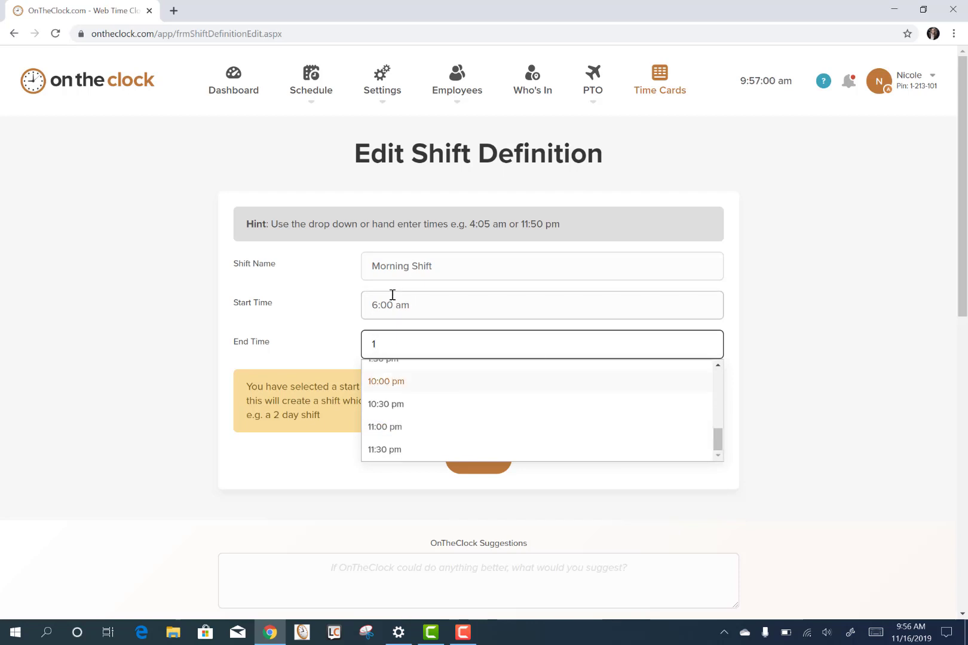
{"action": "type", "text": ":00"}
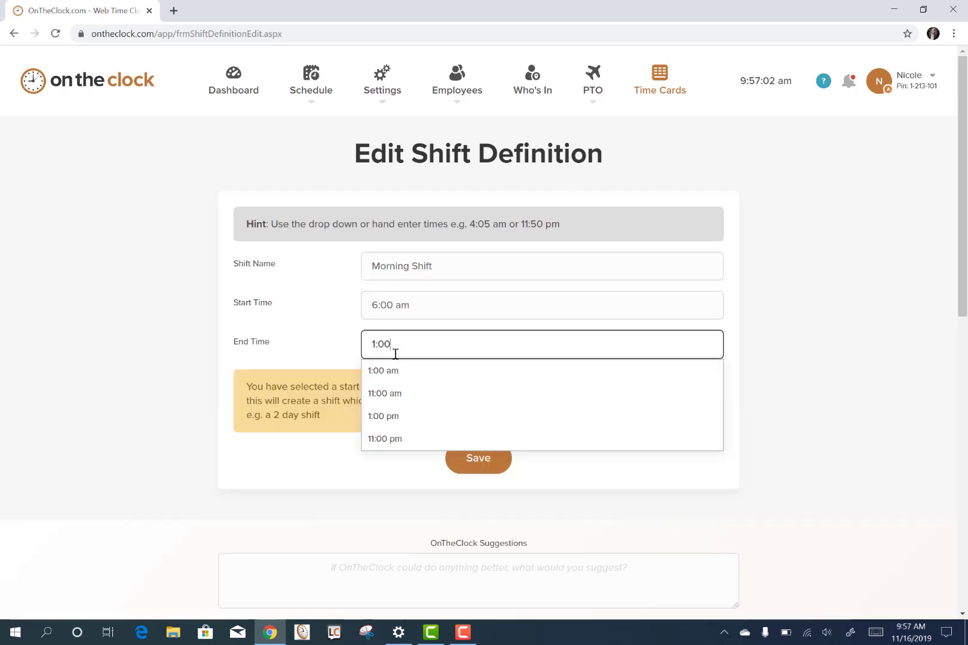
{"action": "left_click", "coordinate": [404, 417]}
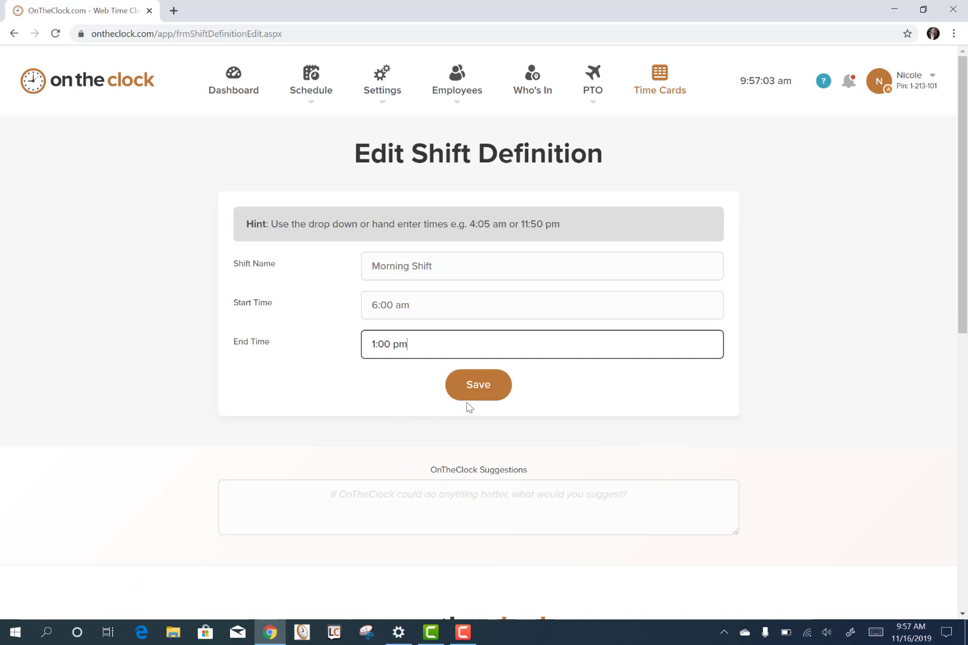
{"action": "left_click", "coordinate": [489, 395]}
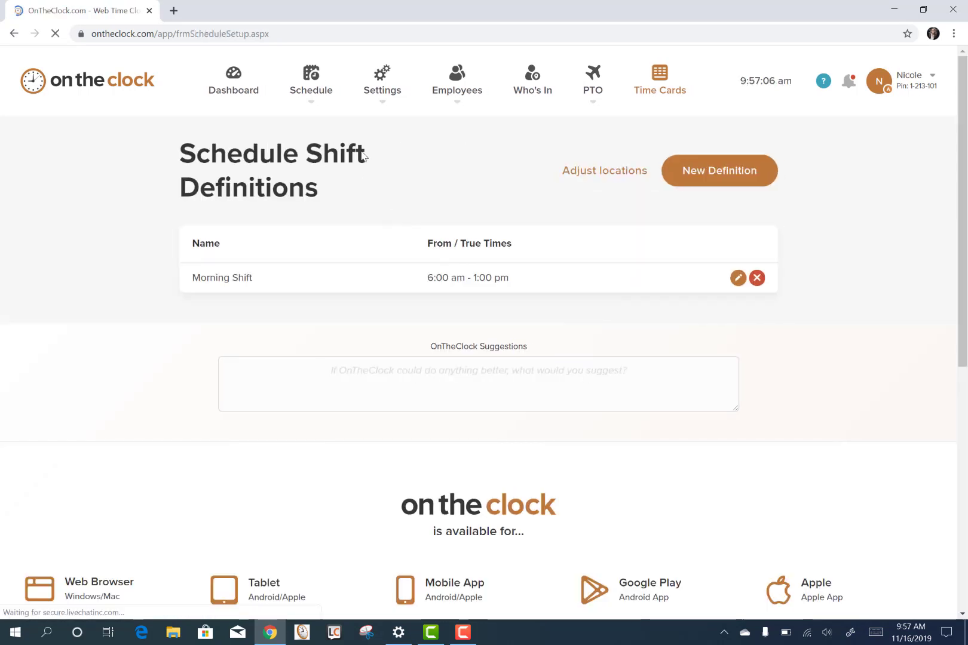
{"action": "mouse_move", "coordinate": [317, 99]}
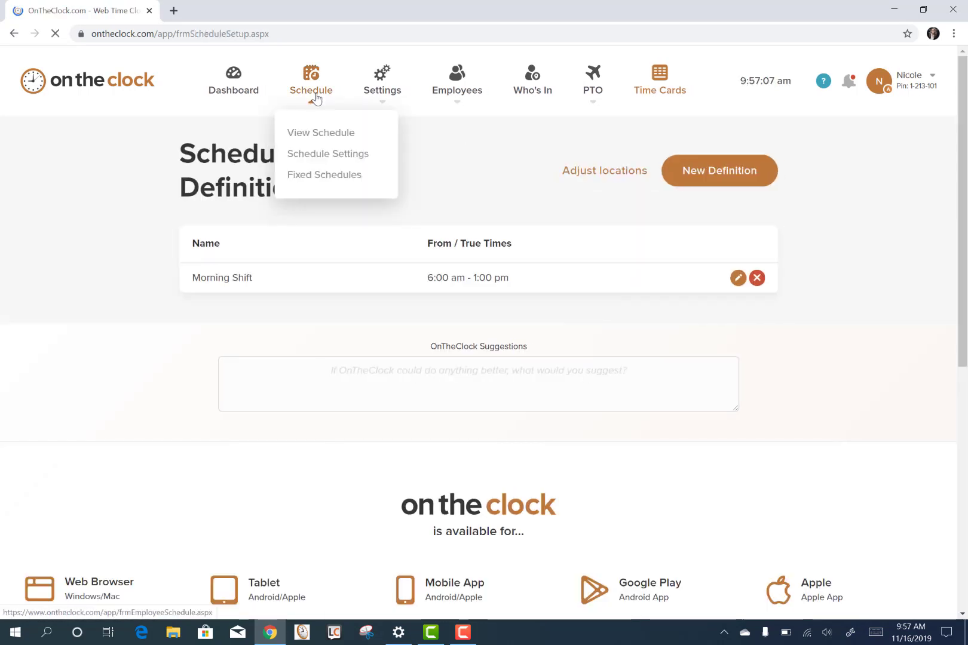
- Schedule a 6:00 am - 1:00 pm shift at the Office location for the first test employee on Mon 11/18
{"action": "left_click", "coordinate": [304, 134]}
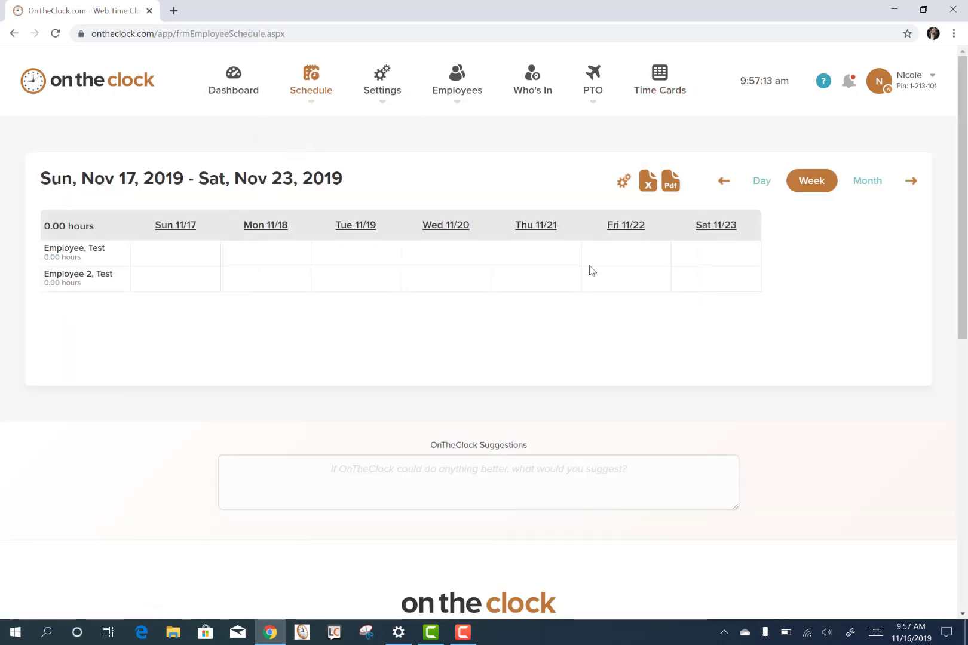
{"action": "left_click", "coordinate": [255, 258]}
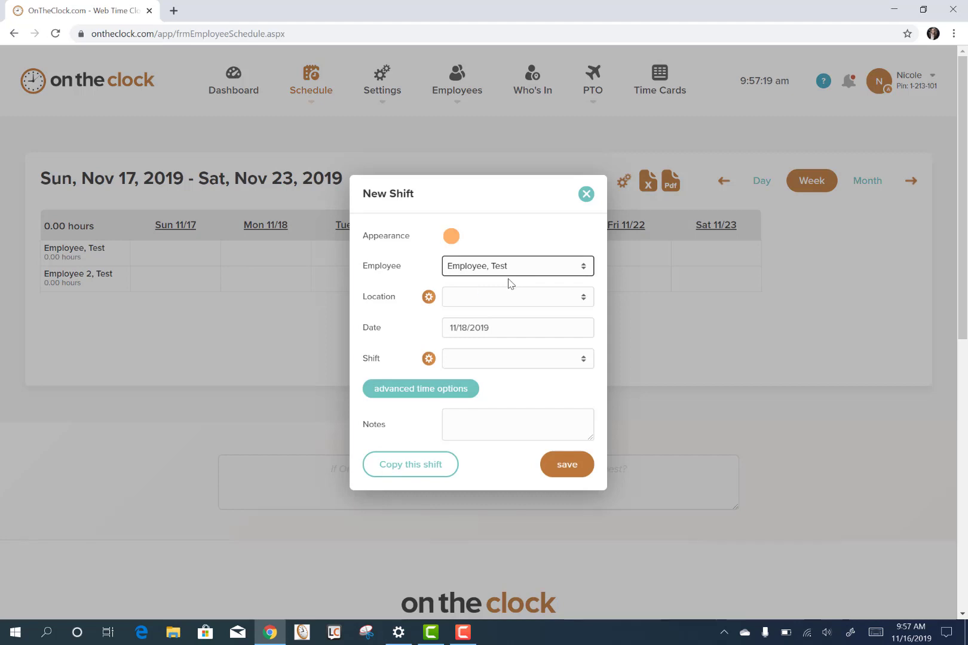
{"action": "left_click", "coordinate": [512, 301]}
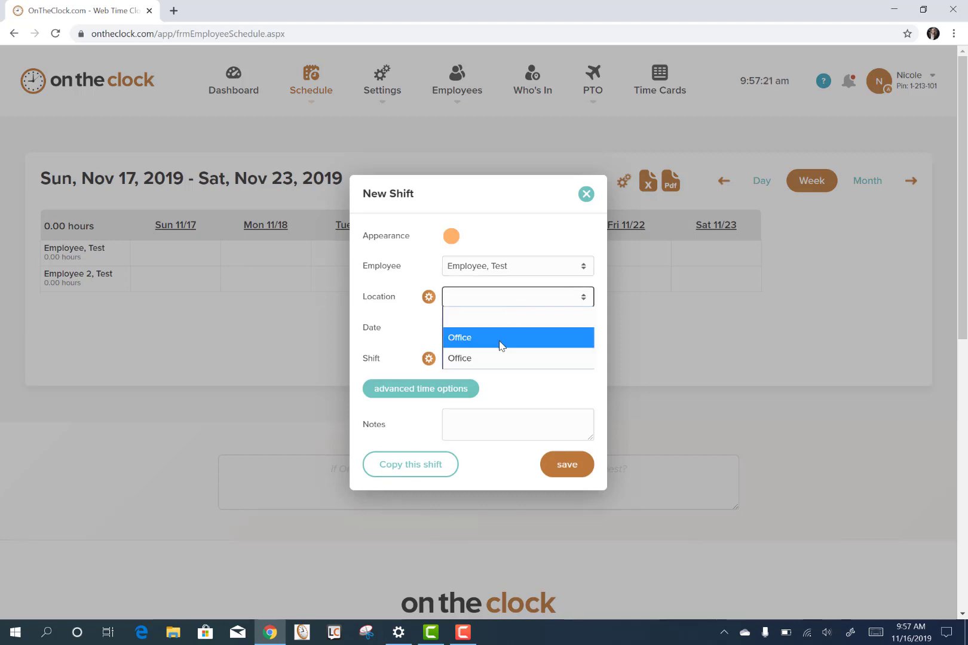
{"action": "left_click", "coordinate": [500, 339]}
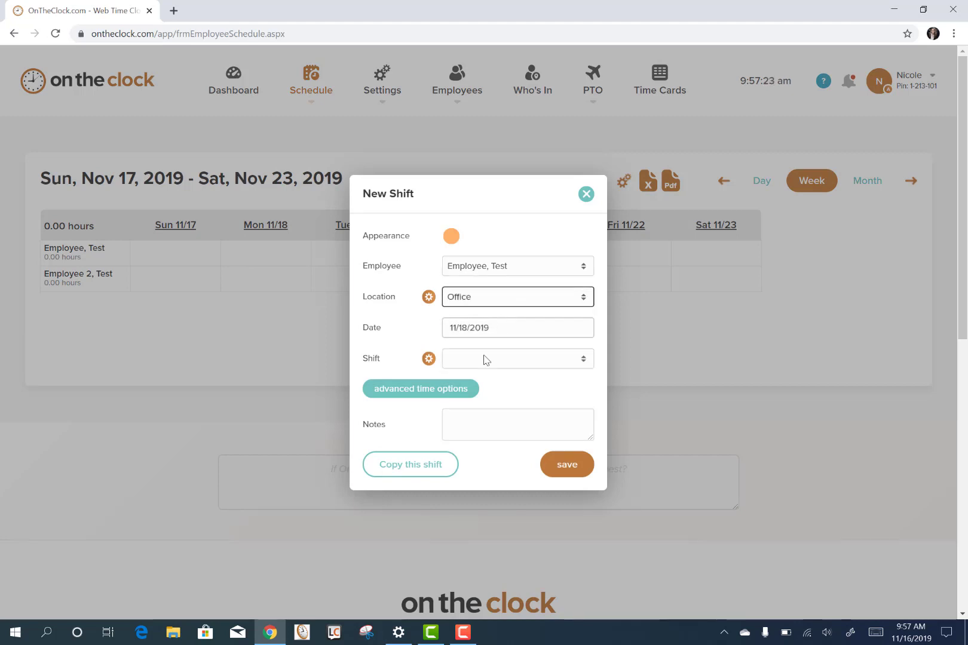
{"action": "left_click", "coordinate": [484, 361]}
{"action": "left_click", "coordinate": [476, 401]}
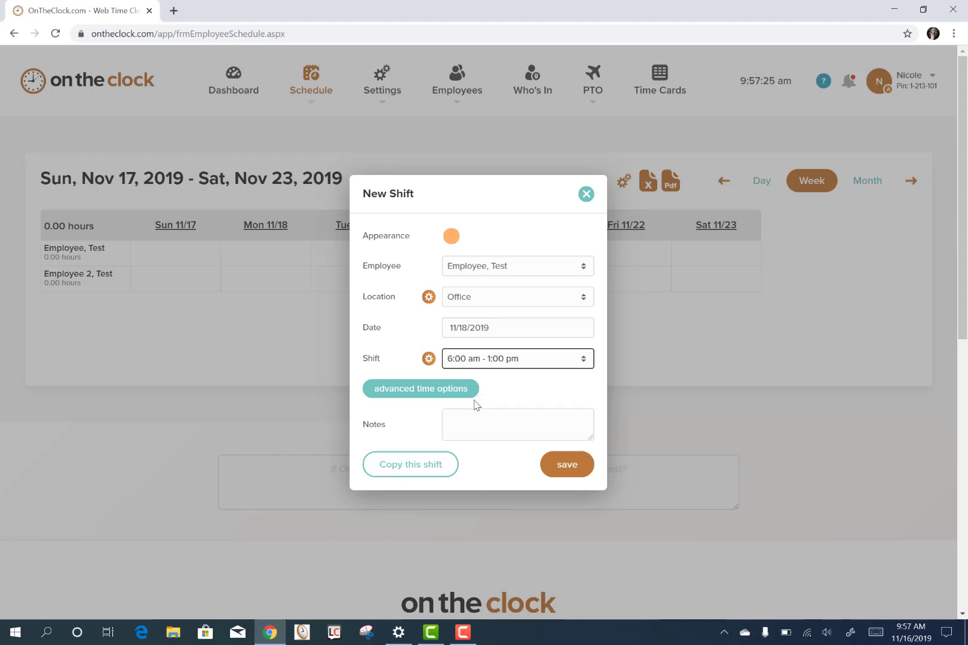
{"action": "left_click", "coordinate": [583, 469]}
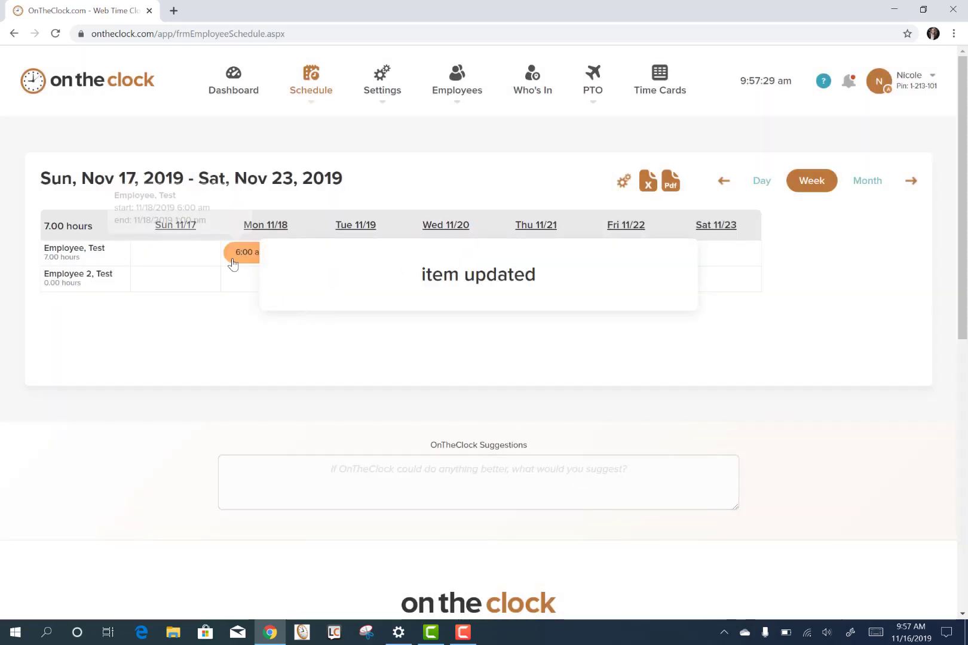
- Copy the test employee's Mon 11/18 shift to Wed 11/20 and Thu 11/21
{"action": "left_click", "coordinate": [247, 262]}
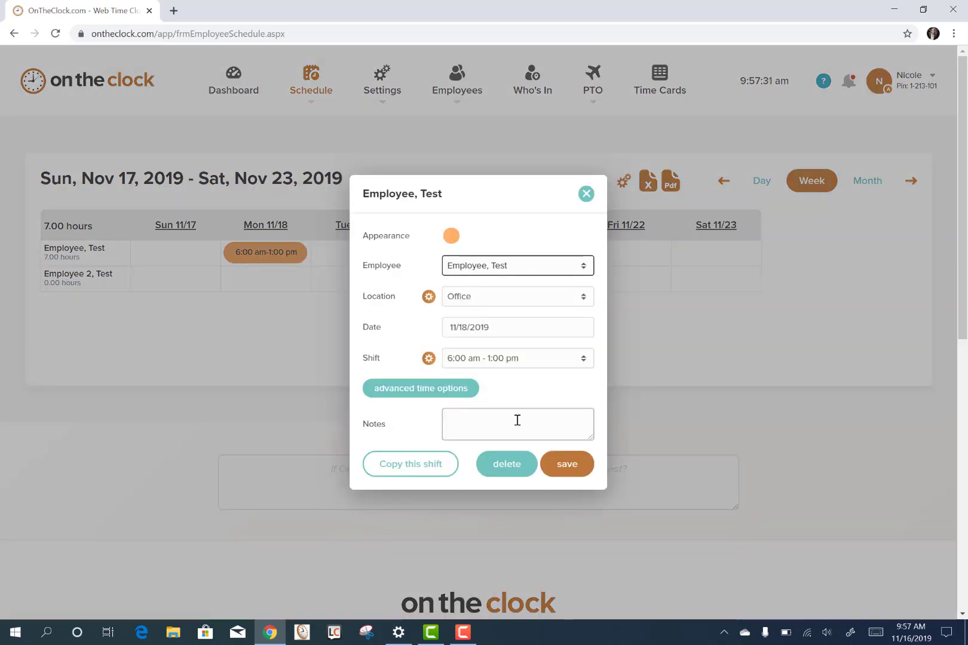
{"action": "left_click", "coordinate": [388, 465]}
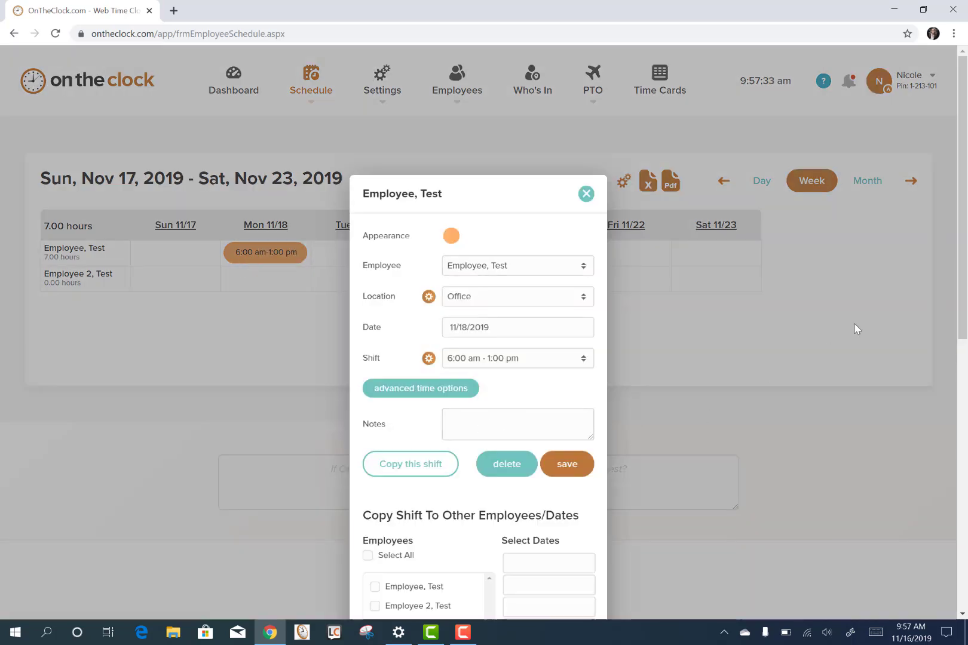
{"action": "scroll", "coordinate": [363, 342], "scroll_direction": "down", "scroll_amount": 1}
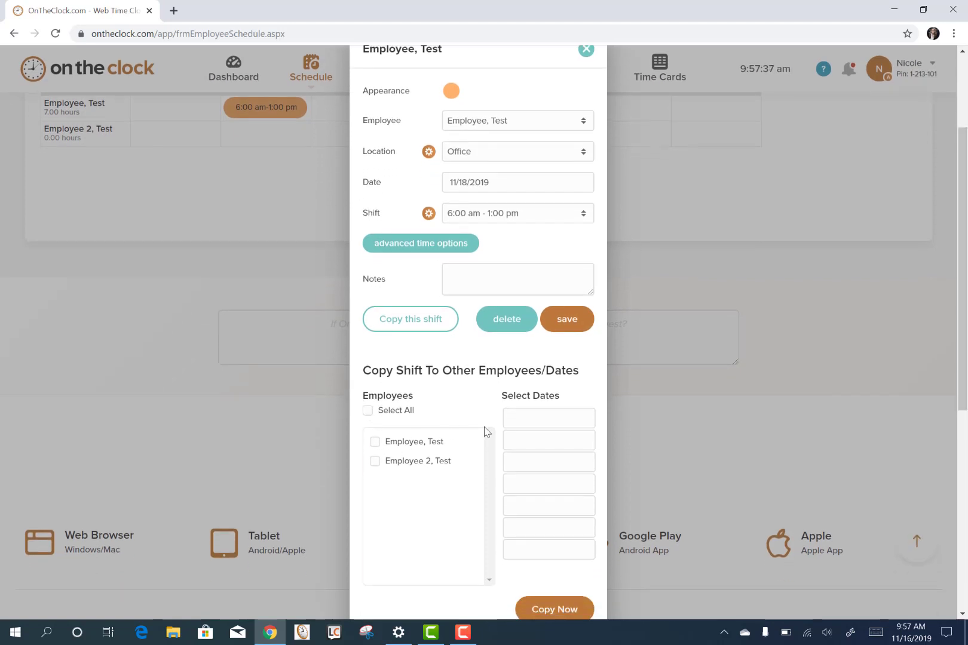
{"action": "left_click", "coordinate": [376, 443]}
{"action": "left_click", "coordinate": [573, 417]}
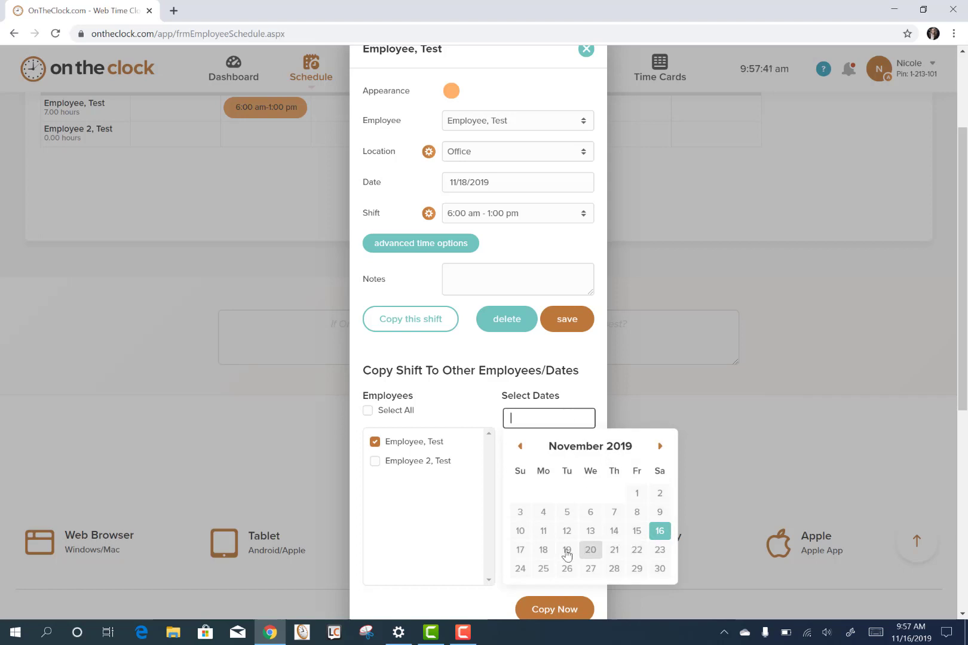
{"action": "left_click", "coordinate": [589, 549]}
{"action": "left_click", "coordinate": [548, 441]}
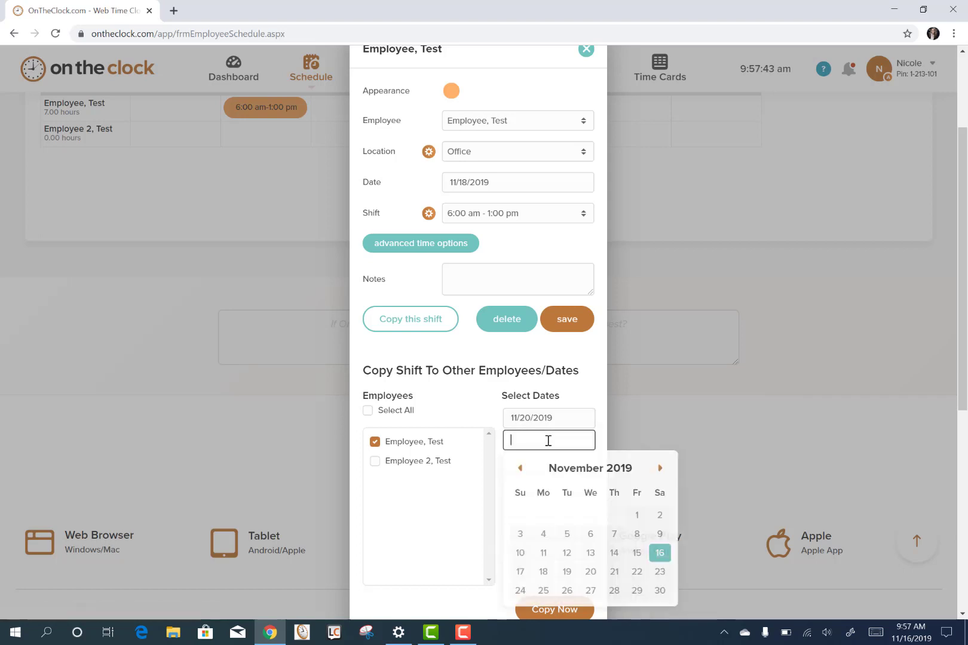
{"action": "left_click", "coordinate": [613, 572]}
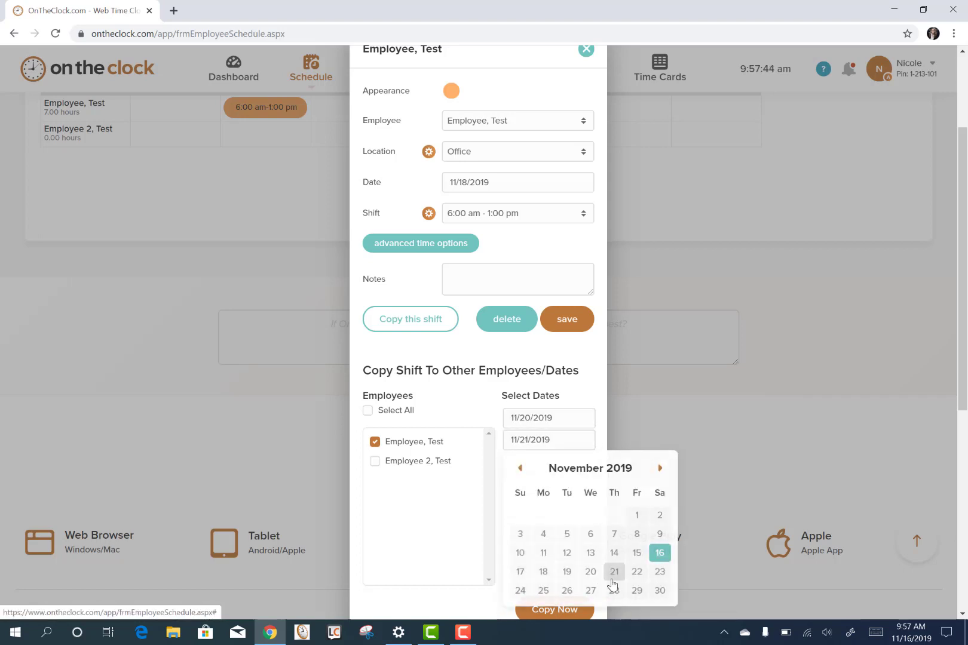
{"action": "left_click", "coordinate": [552, 611]}
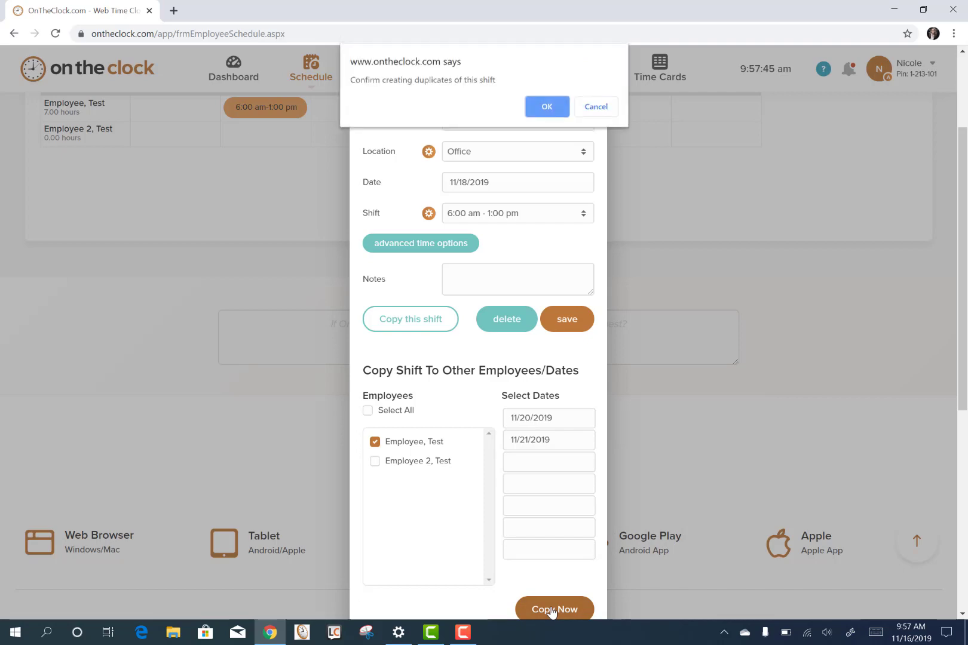
{"action": "left_click", "coordinate": [535, 107]}
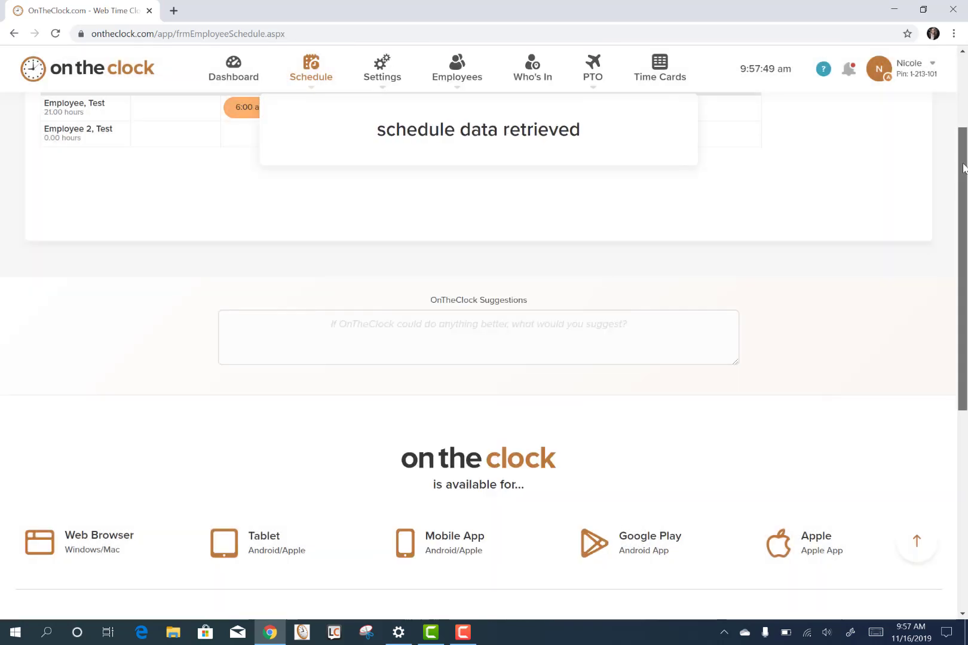
{"action": "left_click_drag", "start_coordinate": [963, 164], "coordinate": [962, 109]}
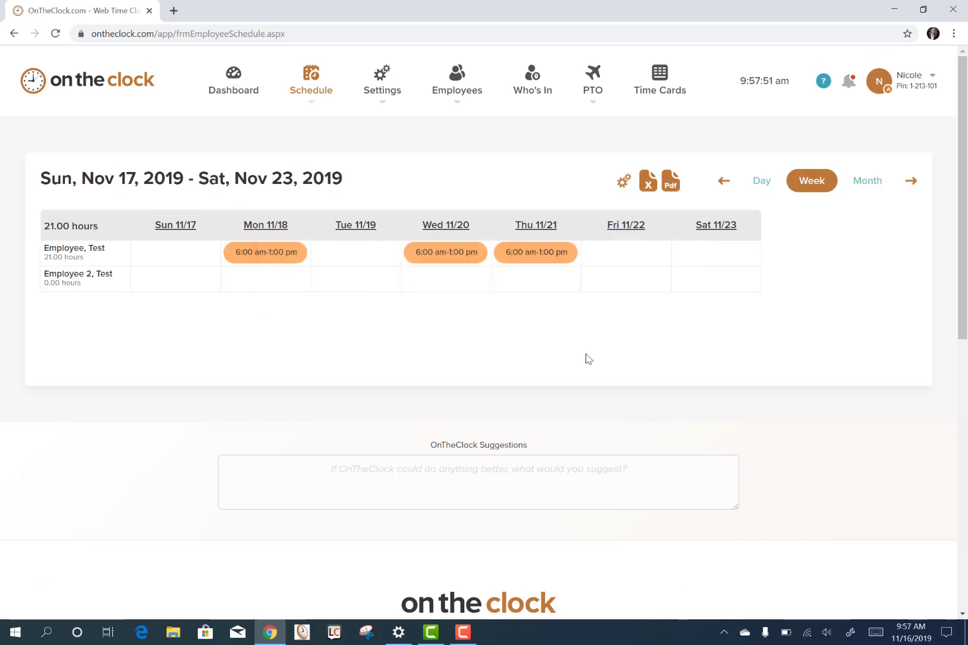
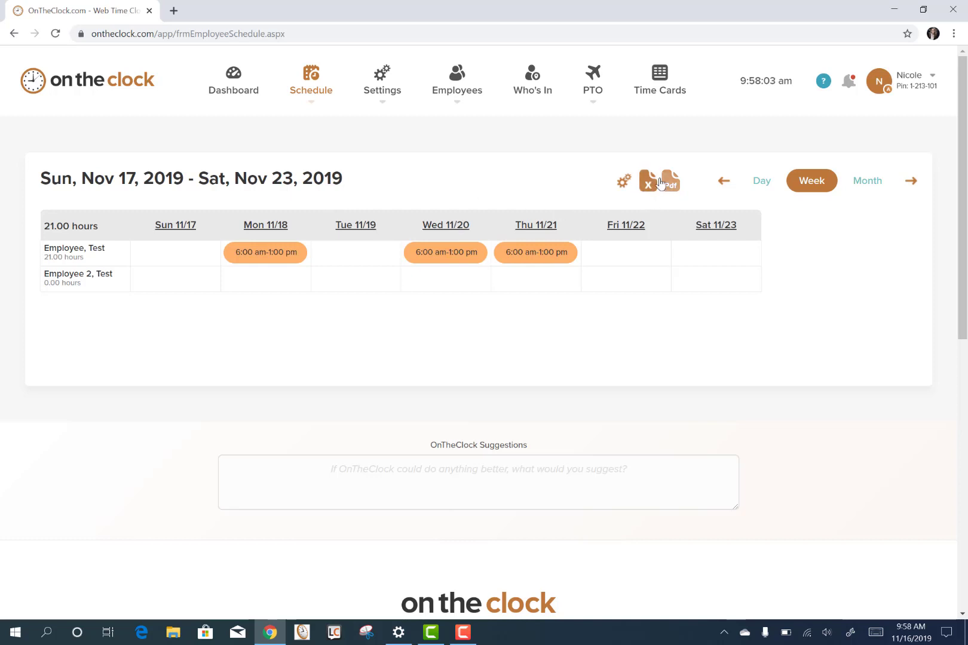
- Publish the Nov 17–23, 2019 week schedule and confirm the publish prompt
{"action": "left_click", "coordinate": [625, 181]}
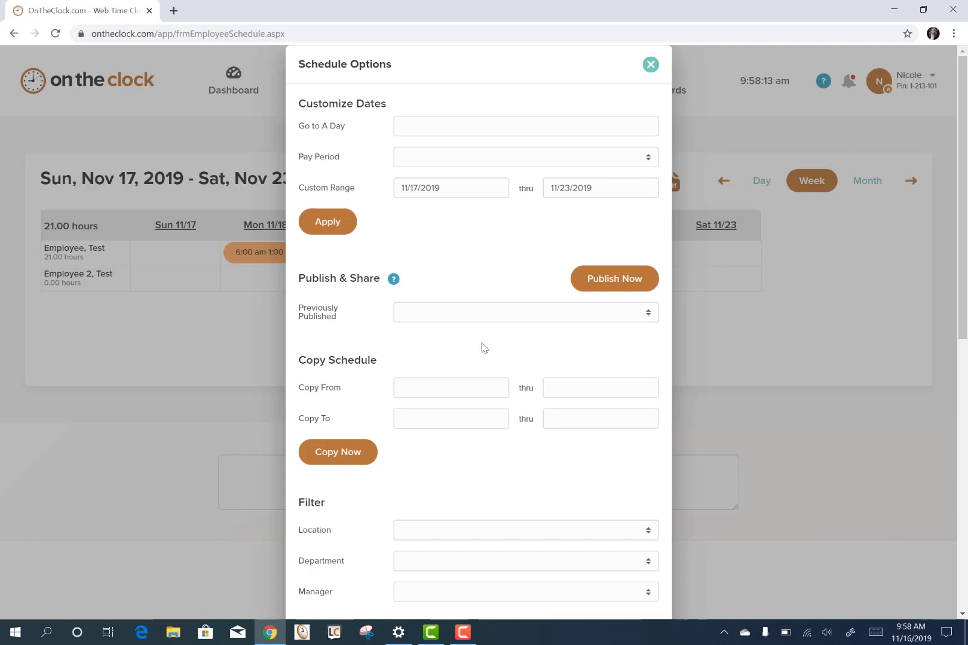
{"action": "left_click", "coordinate": [496, 315]}
{"action": "left_click", "coordinate": [597, 285]}
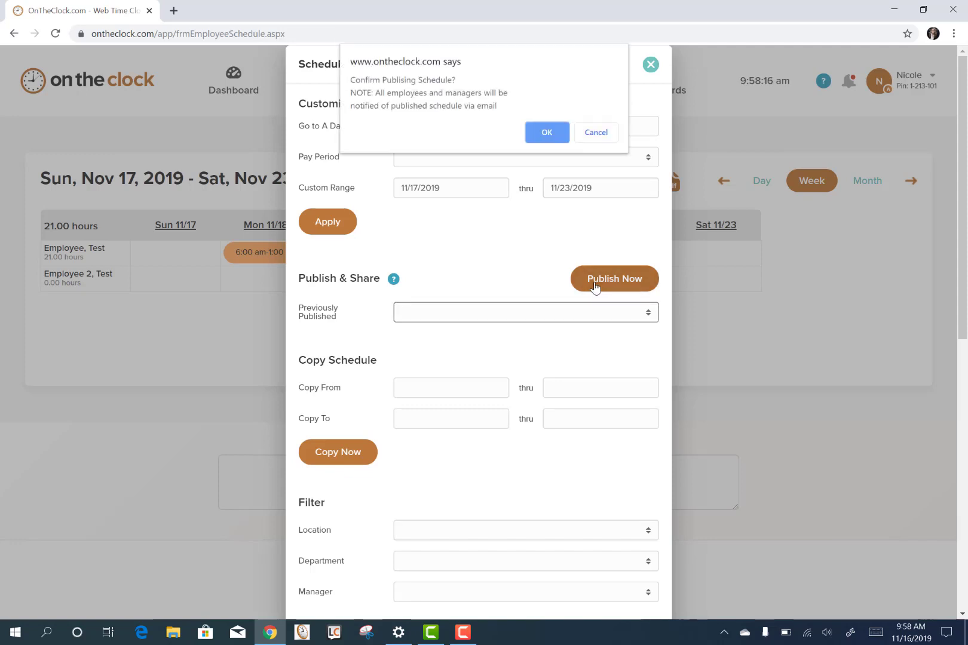
{"action": "left_click", "coordinate": [550, 132]}
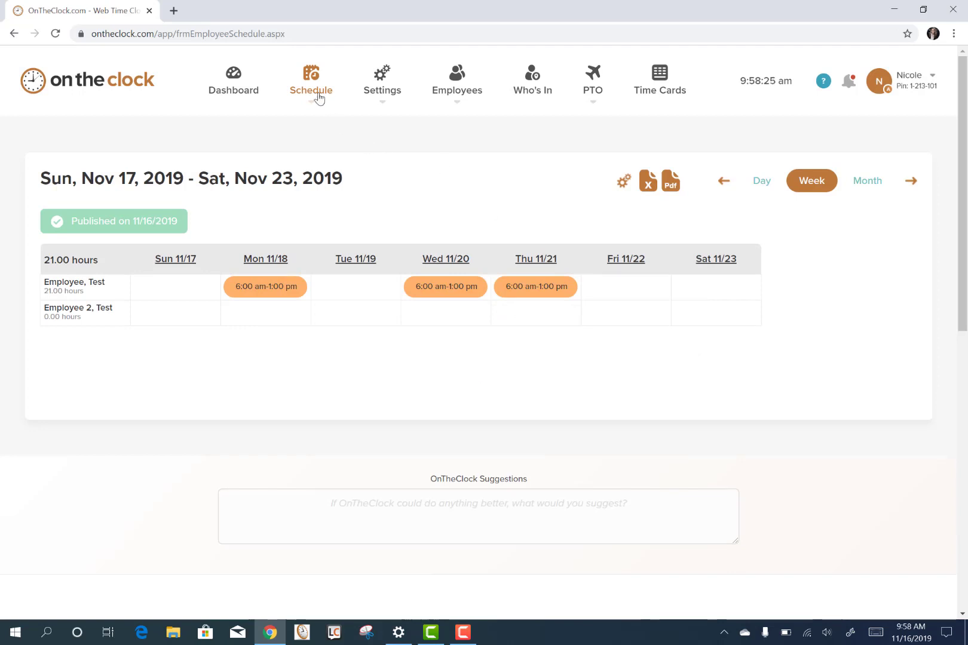
{"action": "mouse_move", "coordinate": [304, 88]}
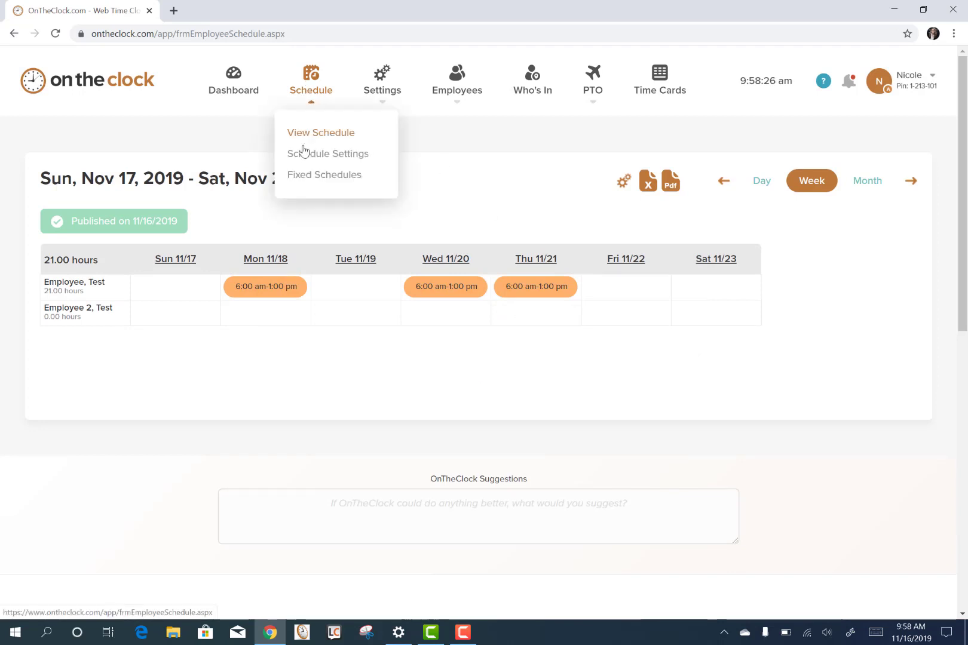
- Start a new fixed schedule from the Fixed Schedules list and review the blank form
{"action": "left_click", "coordinate": [309, 182]}
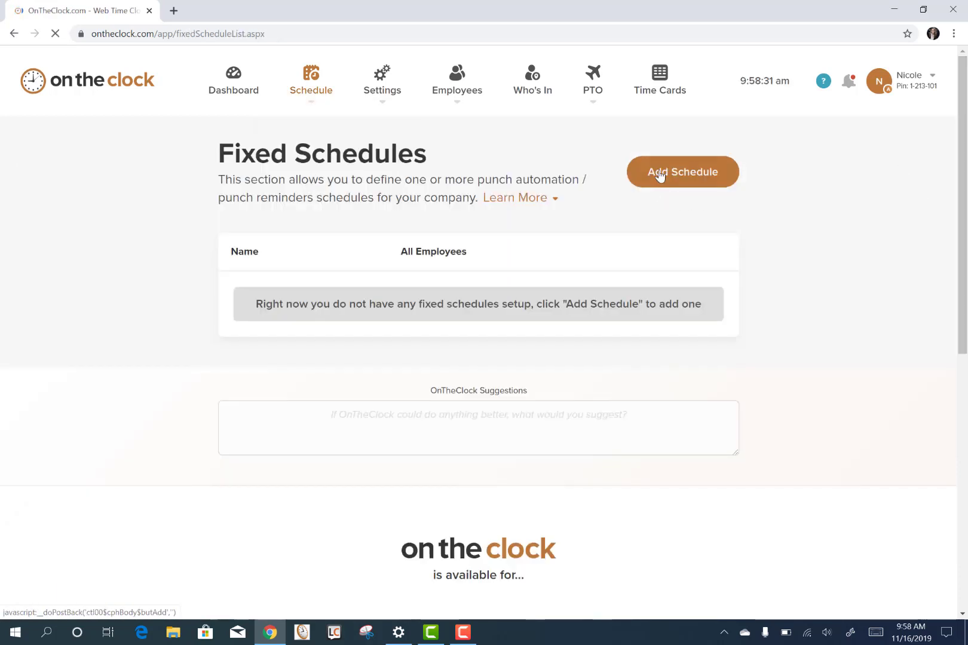
{"action": "left_click", "coordinate": [661, 174]}
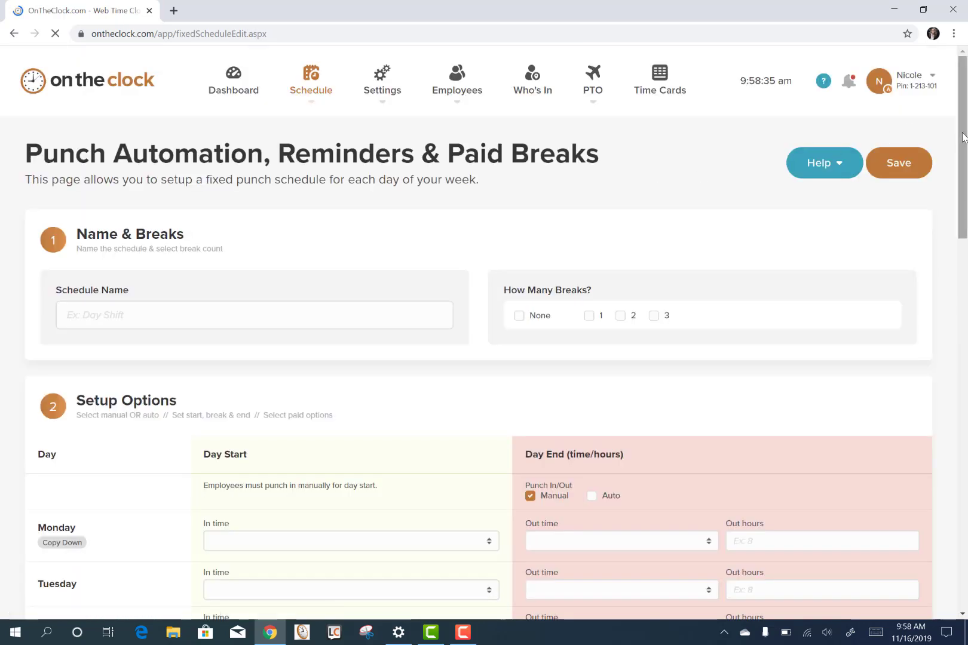
{"action": "left_click_drag", "start_coordinate": [963, 143], "coordinate": [962, 316]}
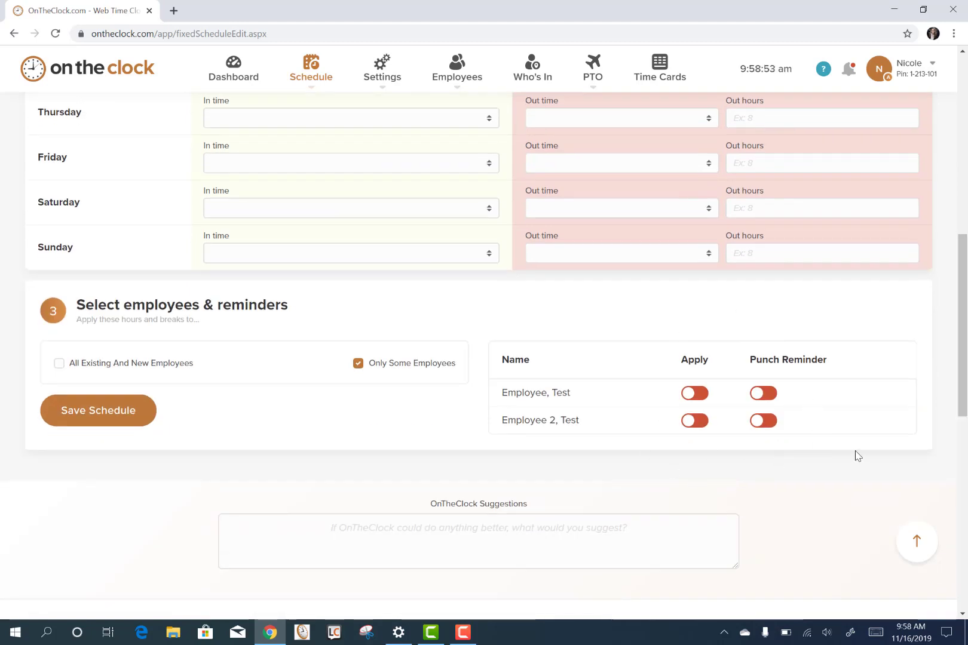
{"action": "scroll", "coordinate": [961, 299], "scroll_direction": "up", "scroll_amount": 2}
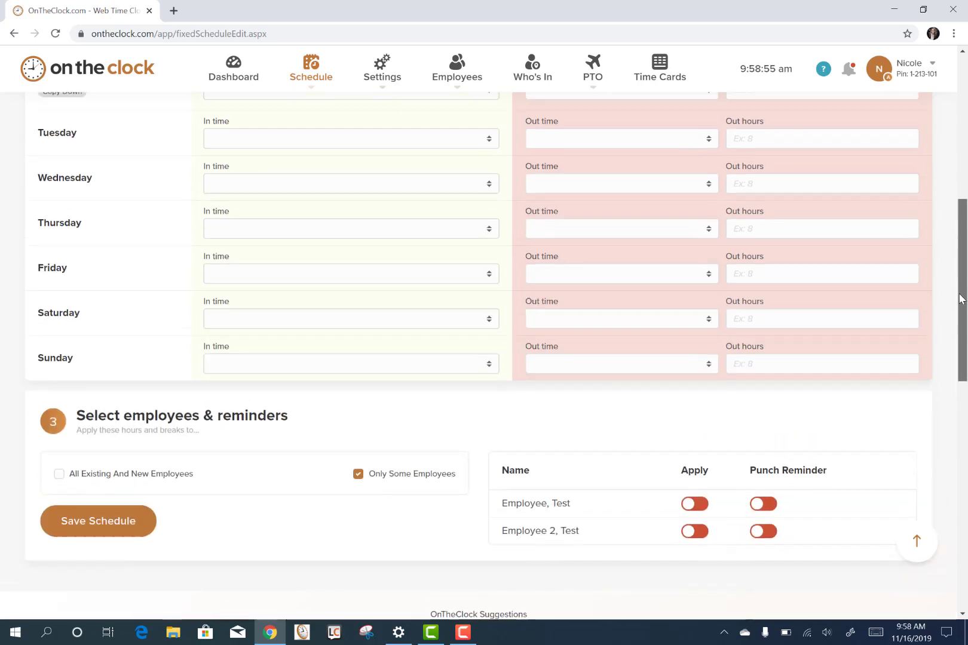
{"action": "left_click_drag", "start_coordinate": [960, 299], "coordinate": [966, 242]}
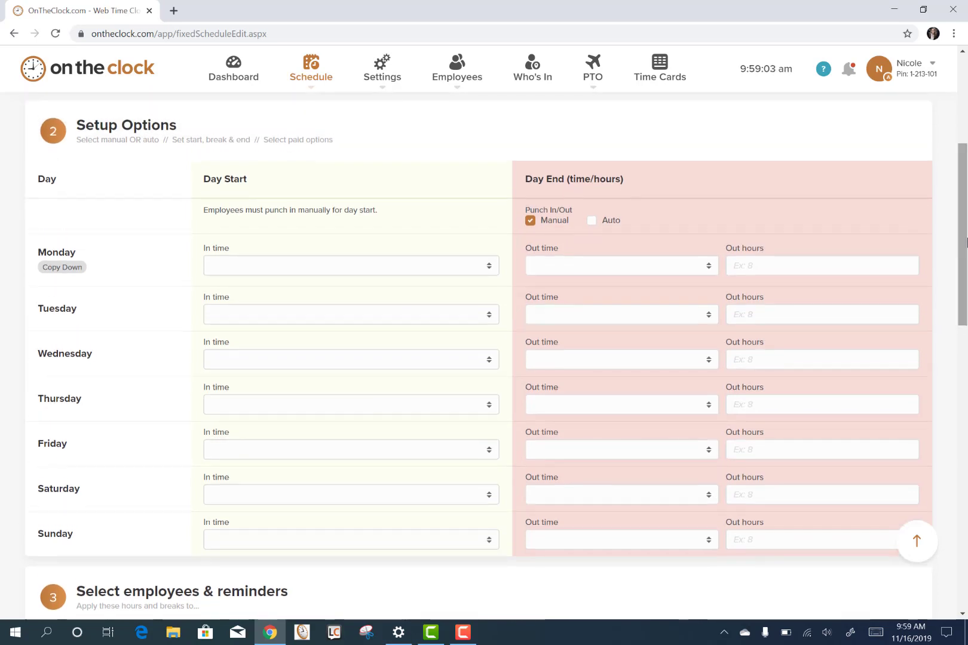
- Set every day's in time to 6:00 am and out time to 5:00 pm, keeping manual punch-out
{"action": "left_click", "coordinate": [315, 270]}
{"action": "left_click", "coordinate": [280, 296]}
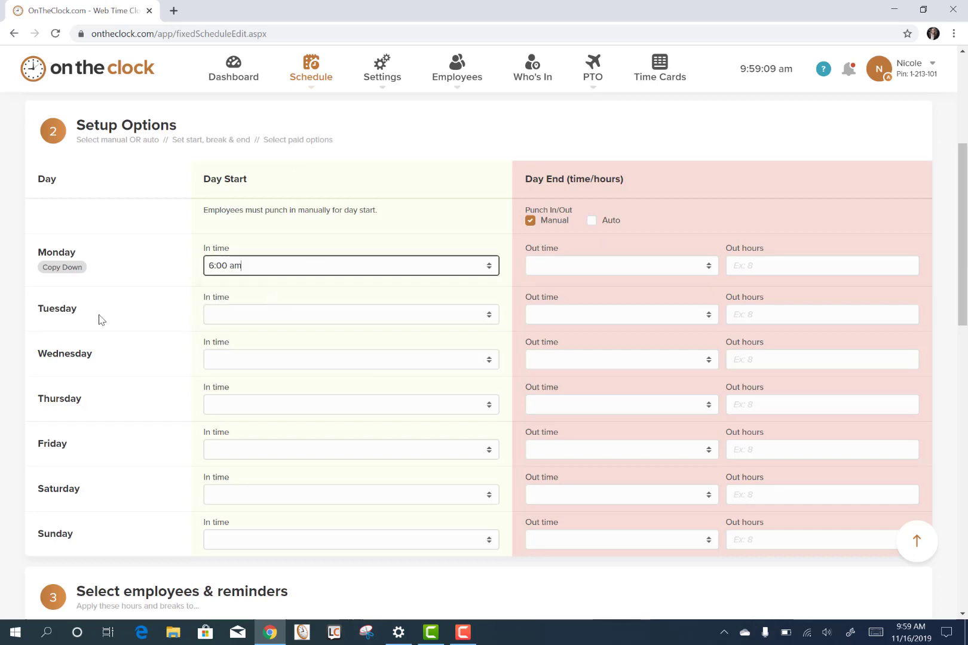
{"action": "left_click", "coordinate": [66, 267]}
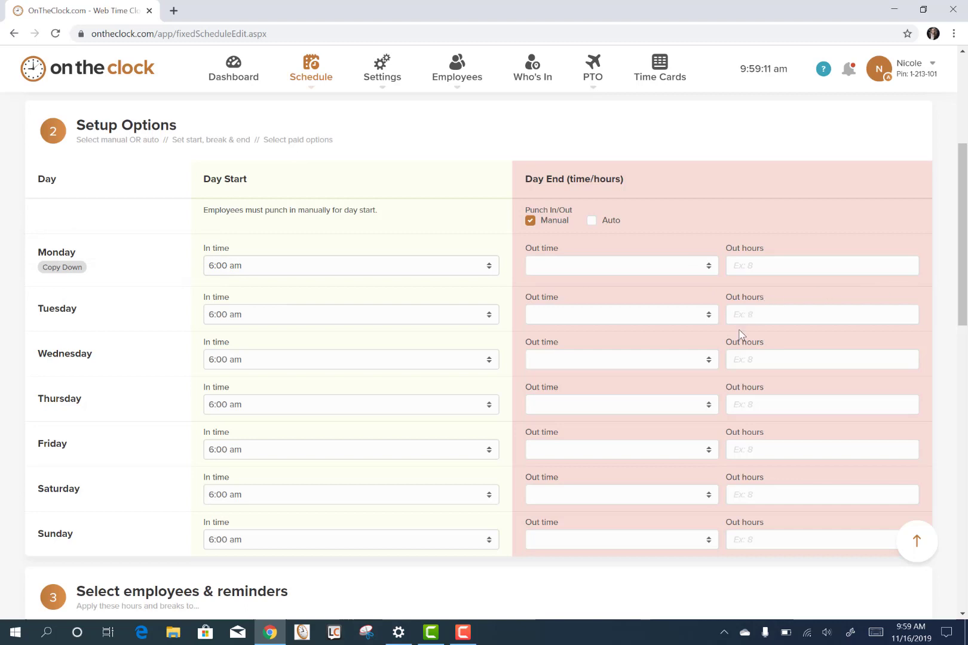
{"action": "left_click", "coordinate": [661, 270]}
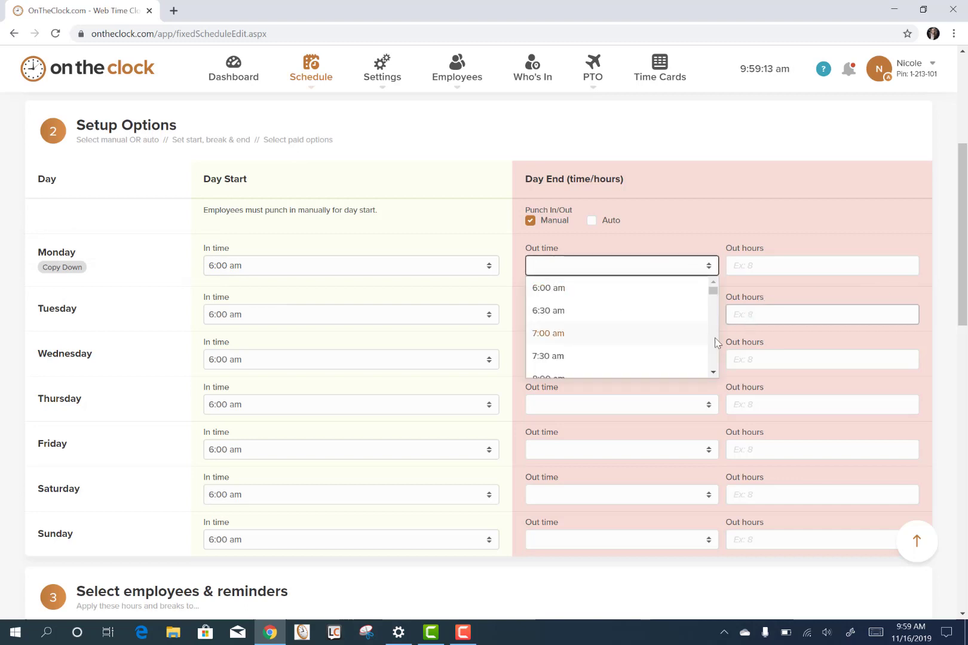
{"action": "type", "text": "5"}
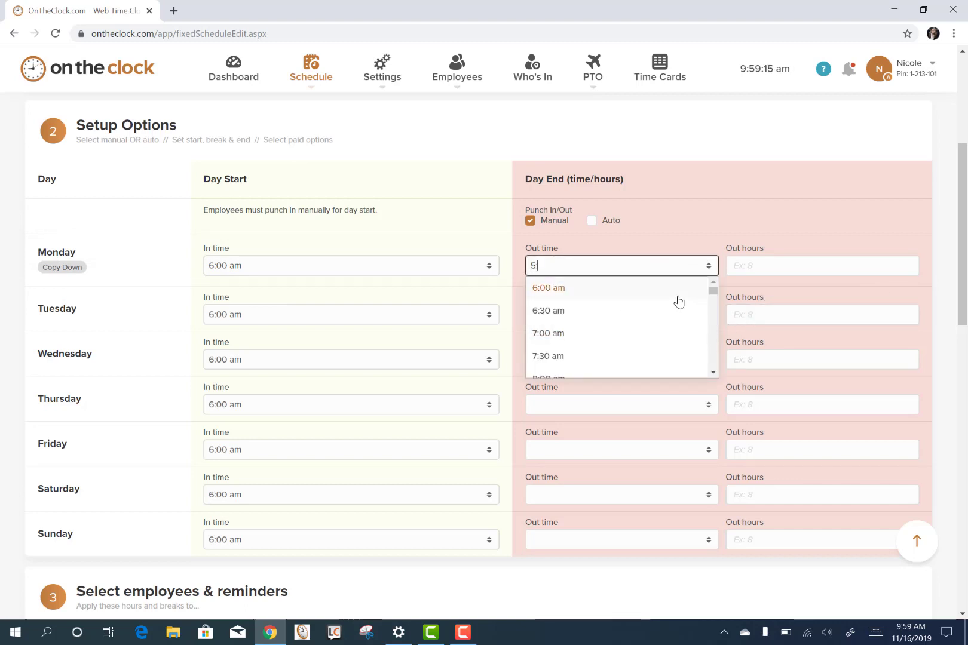
{"action": "type", "text": ":00"}
{"action": "left_click", "coordinate": [657, 289]}
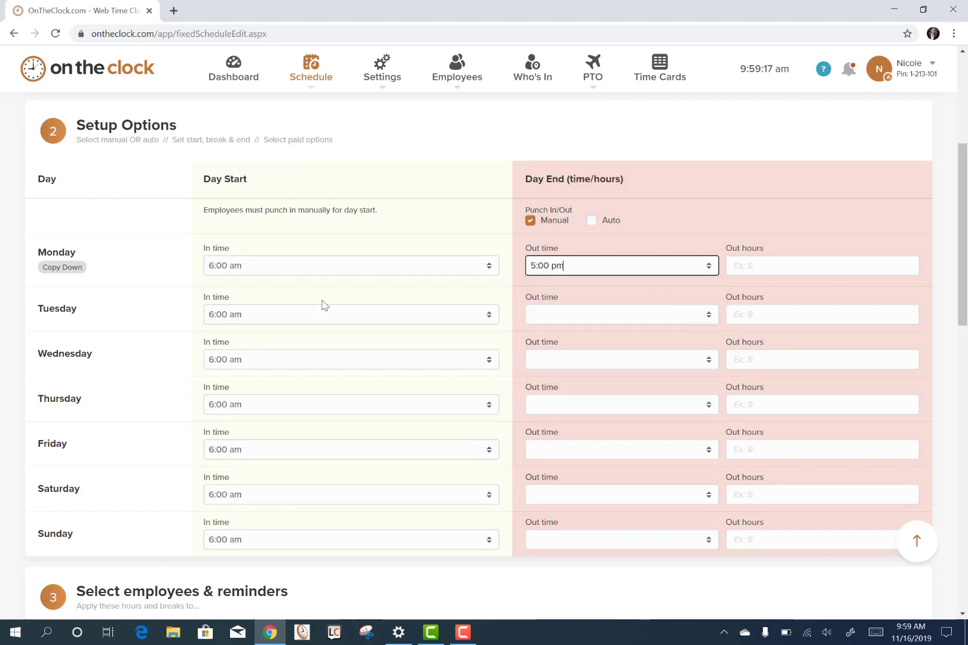
{"action": "left_click", "coordinate": [51, 272]}
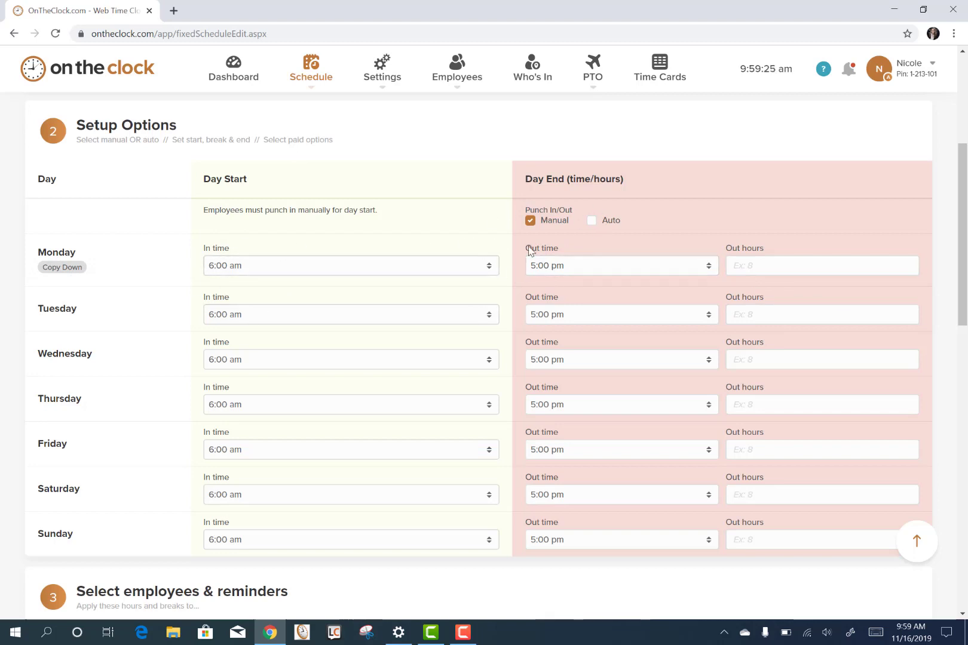
{"action": "left_click", "coordinate": [591, 220]}
{"action": "left_click", "coordinate": [531, 220]}
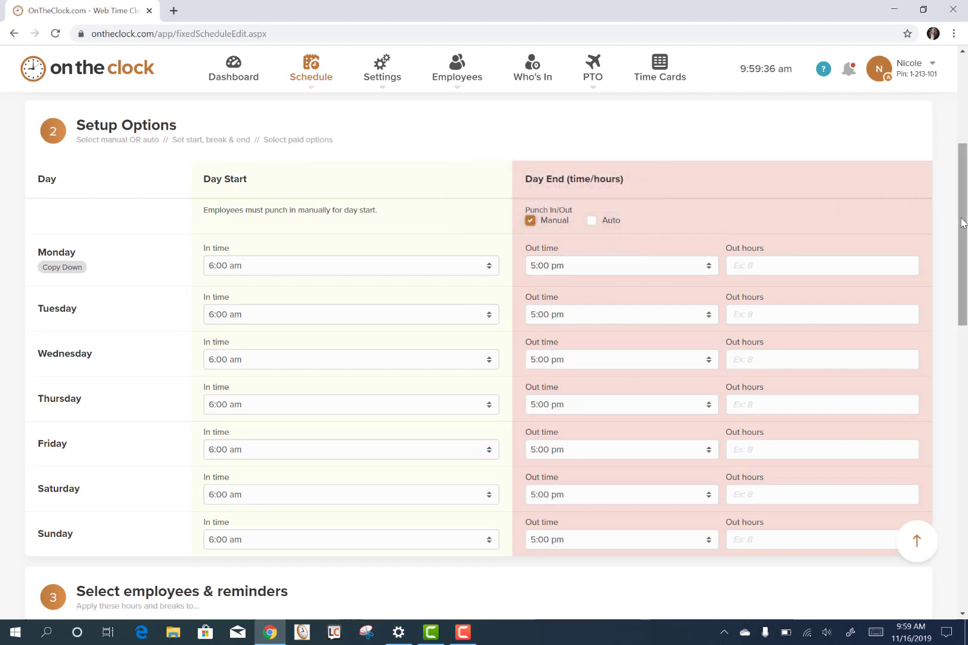
{"action": "left_click_drag", "start_coordinate": [963, 223], "coordinate": [959, 281]}
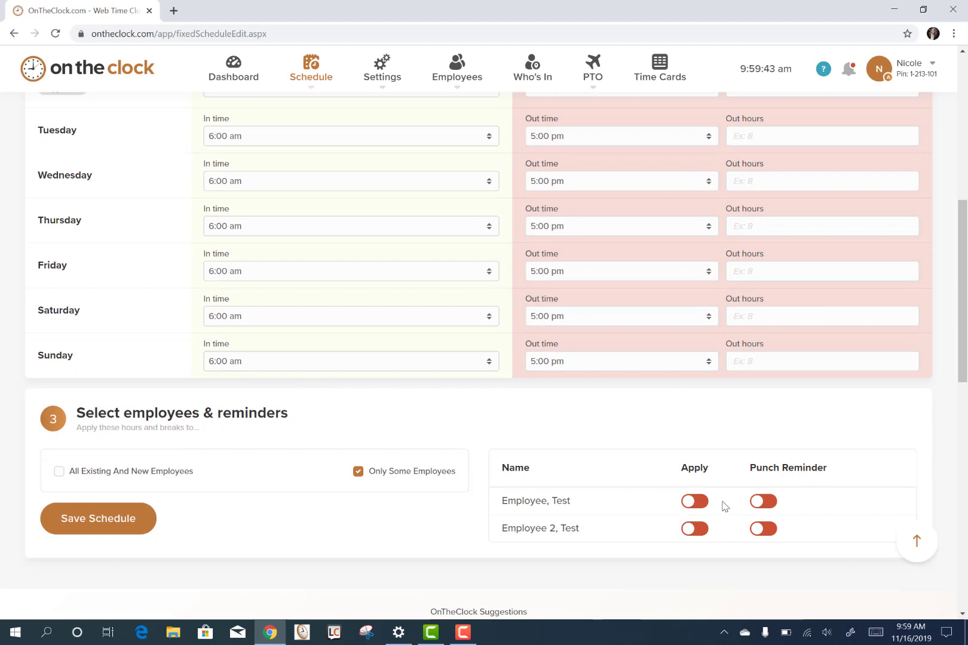
- Apply the fixed schedule to the first test employee with punch reminders turned on
{"action": "left_click", "coordinate": [697, 502]}
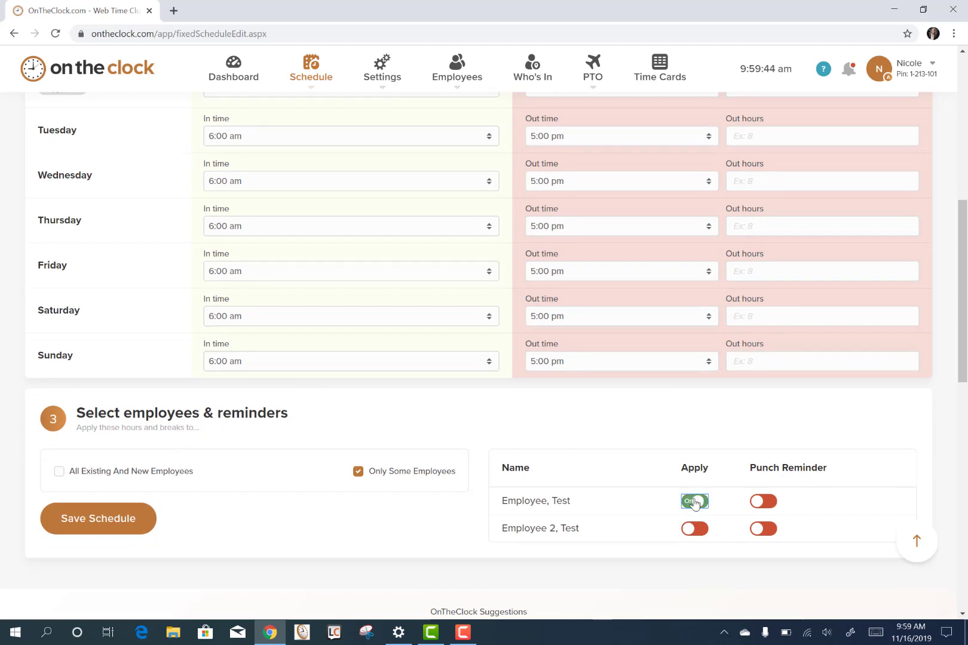
{"action": "left_click", "coordinate": [765, 501]}
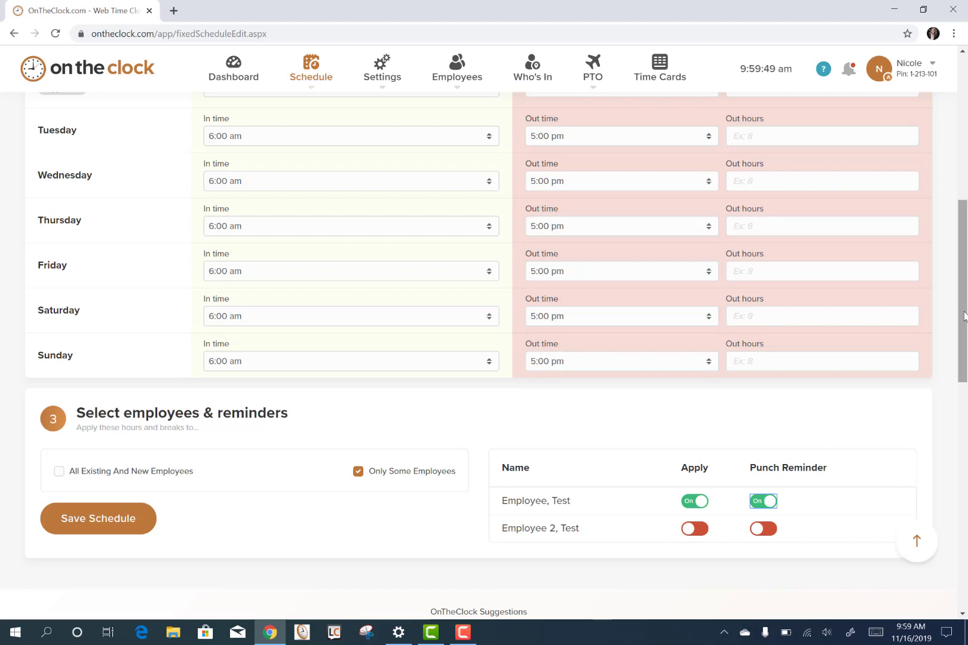
{"action": "left_click_drag", "start_coordinate": [964, 317], "coordinate": [964, 268]}
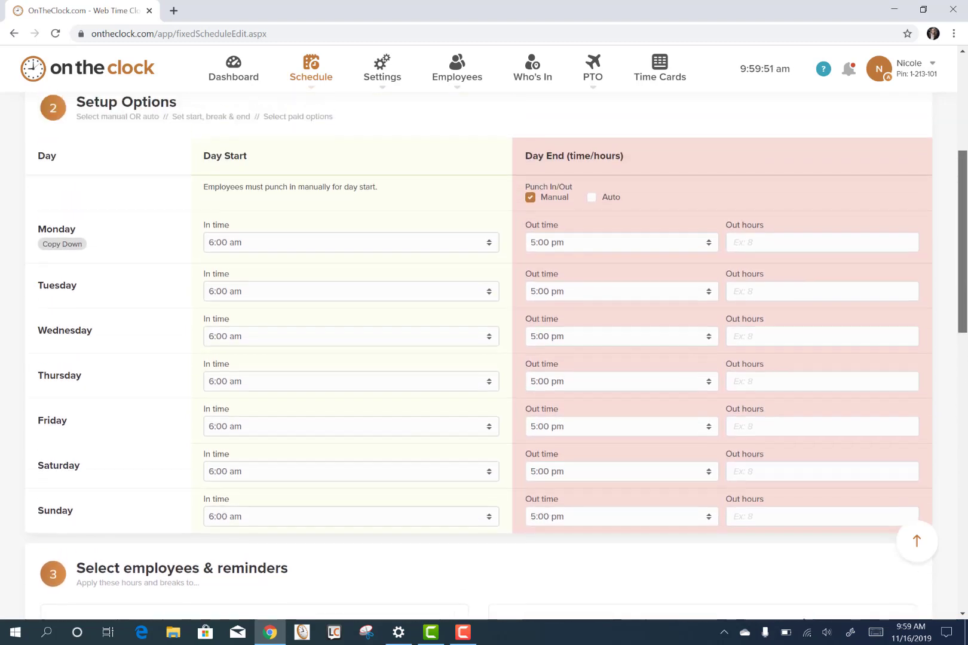
{"action": "scroll", "coordinate": [795, 228], "scroll_direction": "up", "scroll_amount": 5}
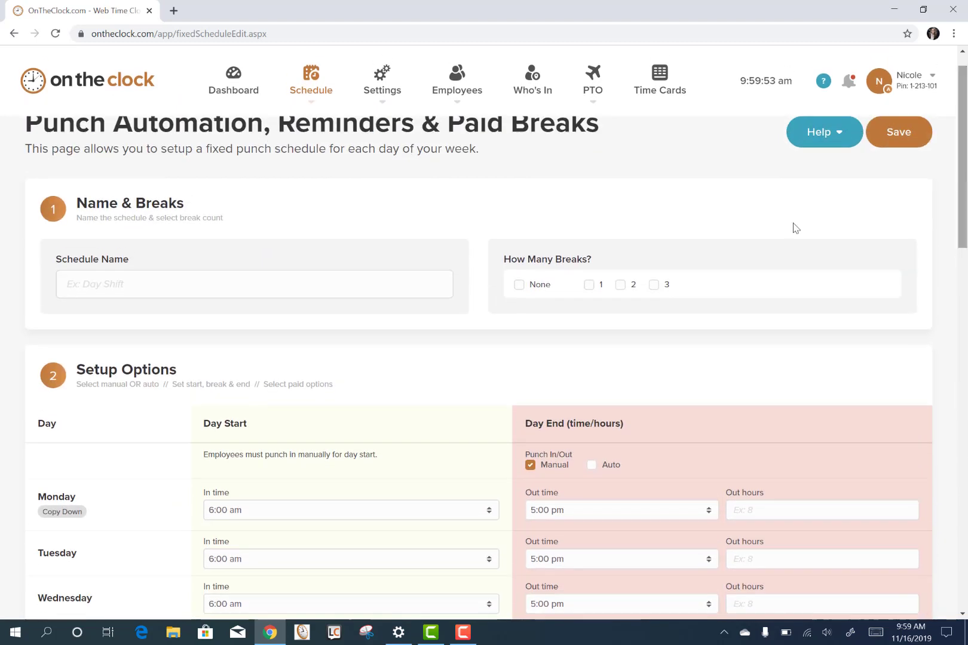
- Add an unpaid 11:00 am–12:00 pm break and copy it to every day
{"action": "left_click", "coordinate": [589, 285]}
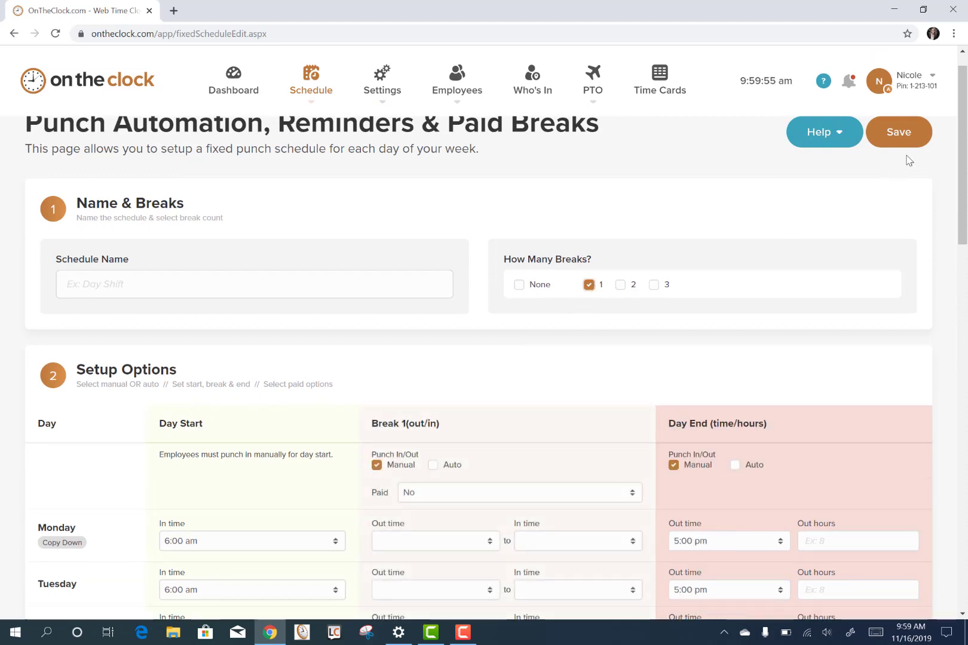
{"action": "left_click_drag", "start_coordinate": [962, 164], "coordinate": [962, 252]}
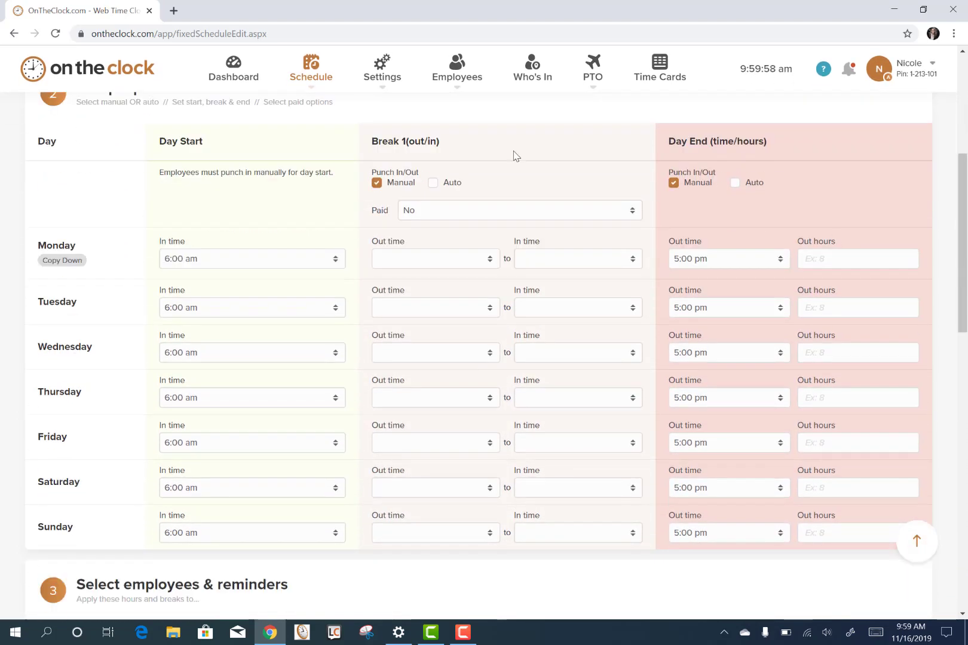
{"action": "left_click", "coordinate": [425, 258]}
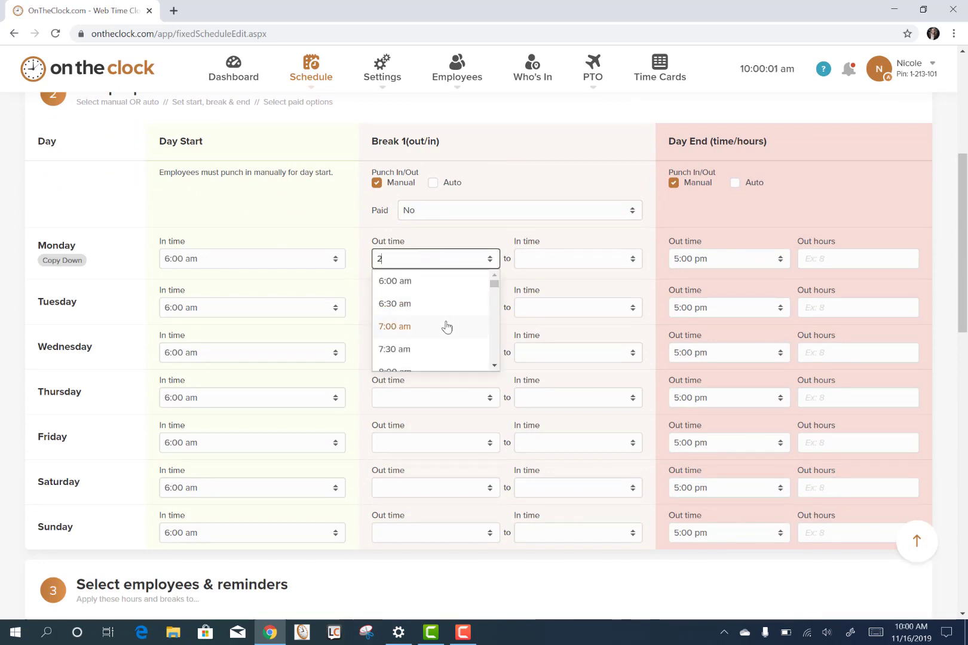
{"action": "type", "text": "11"}
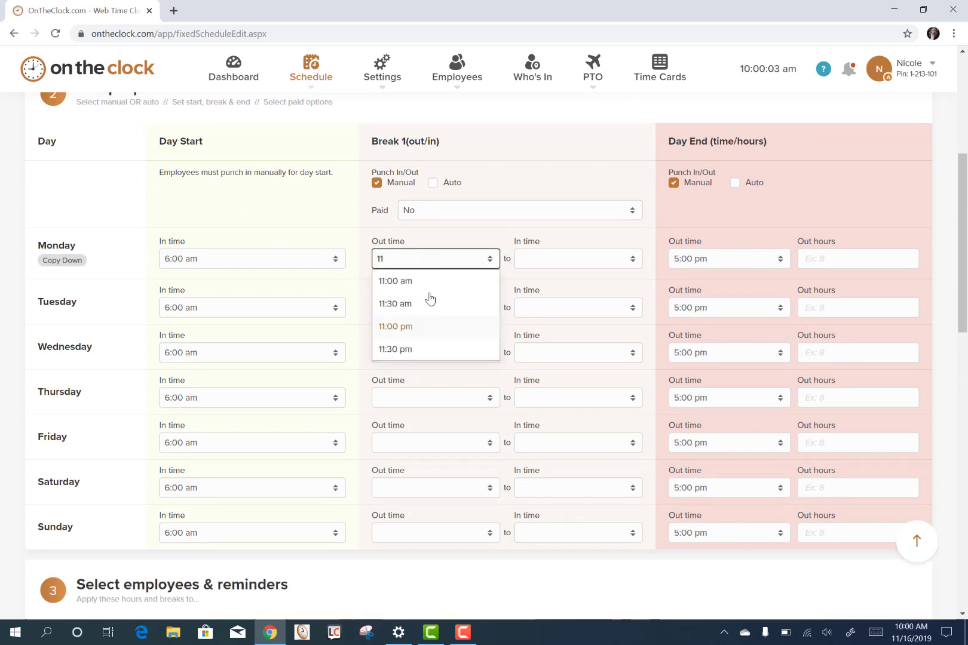
{"action": "left_click", "coordinate": [425, 282]}
{"action": "left_click", "coordinate": [580, 259]}
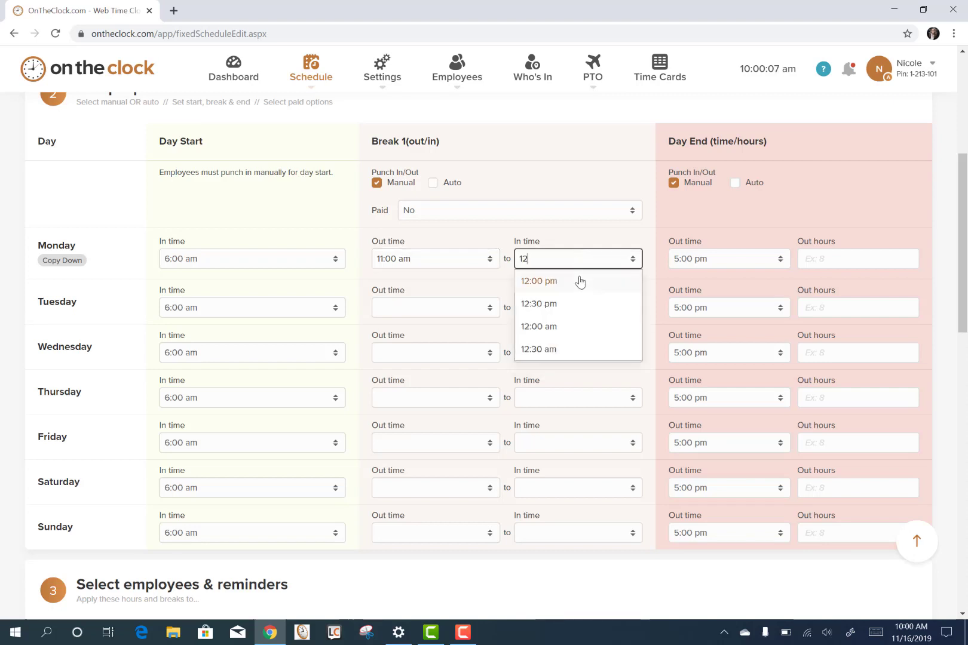
{"action": "left_click", "coordinate": [579, 281]}
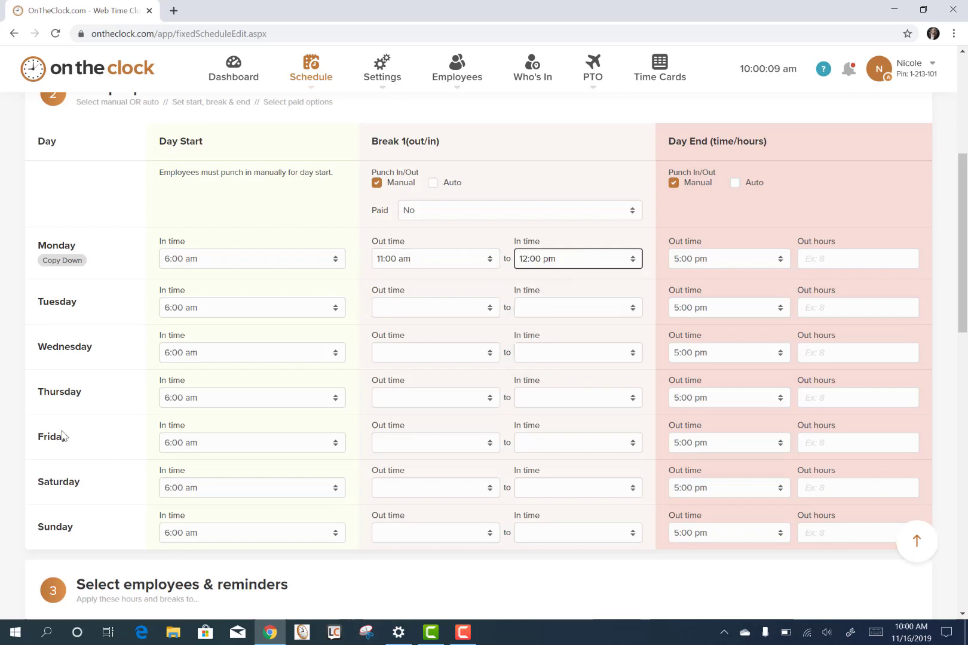
{"action": "left_click", "coordinate": [63, 261]}
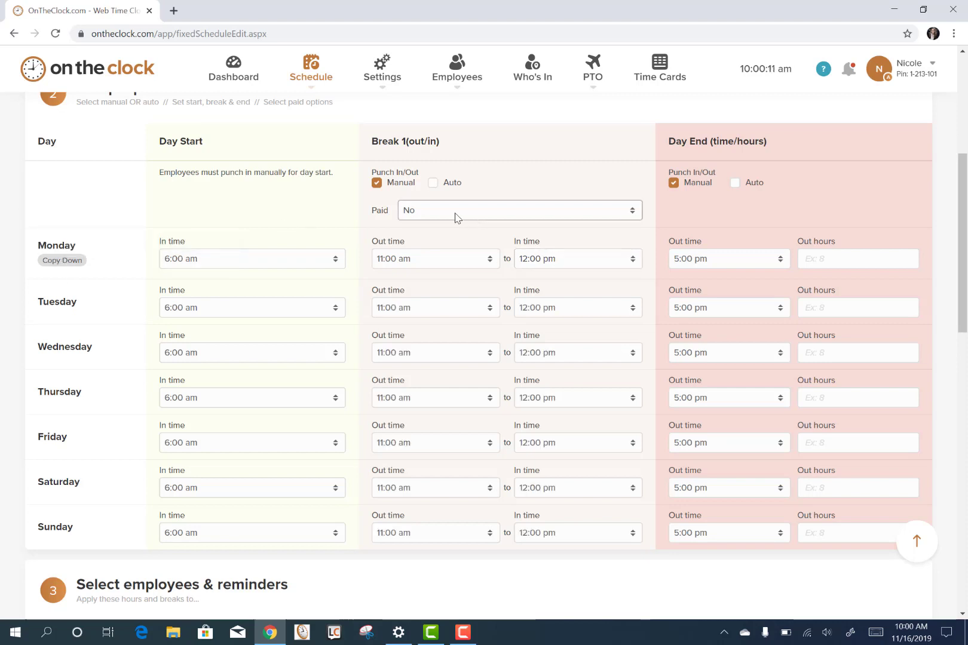
{"action": "left_click", "coordinate": [424, 216]}
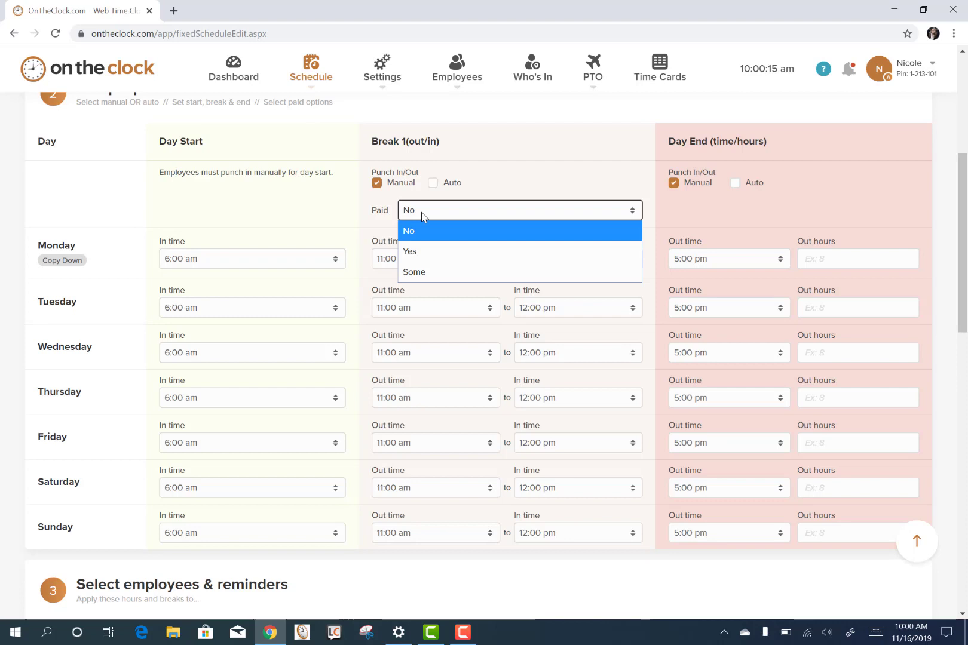
{"action": "left_click", "coordinate": [422, 217]}
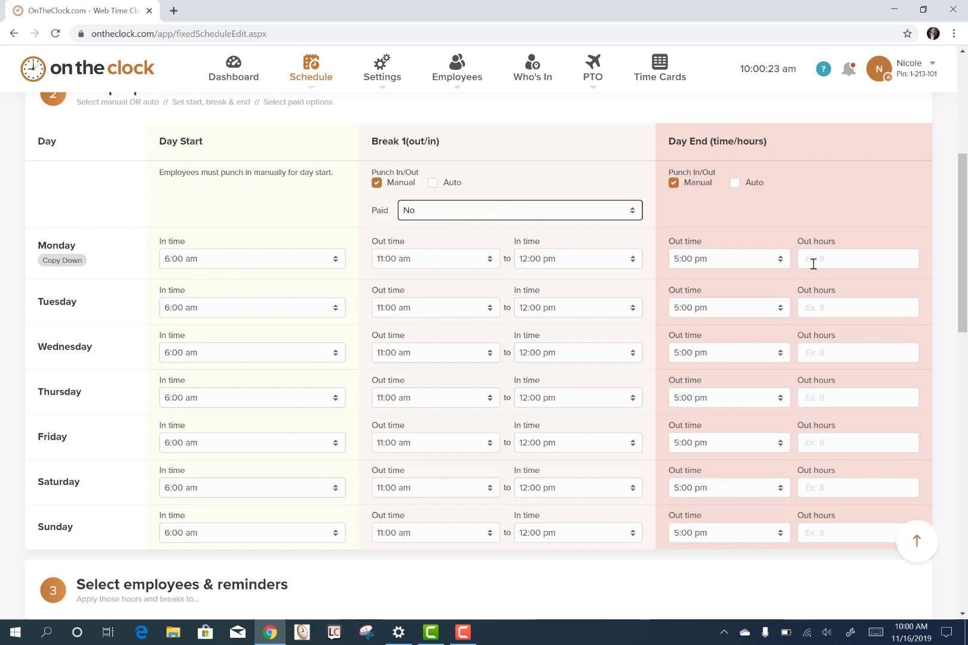
{"action": "left_click_drag", "start_coordinate": [963, 245], "coordinate": [964, 356]}
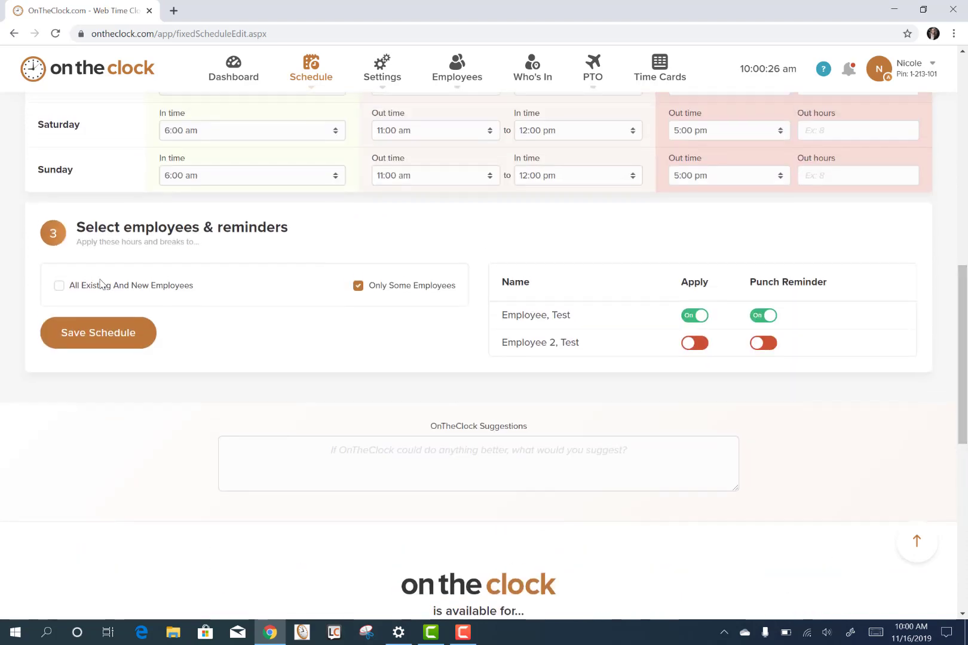
- Save the schedule under the name 'Fixed Schedule Sample'
{"action": "left_click", "coordinate": [76, 338]}
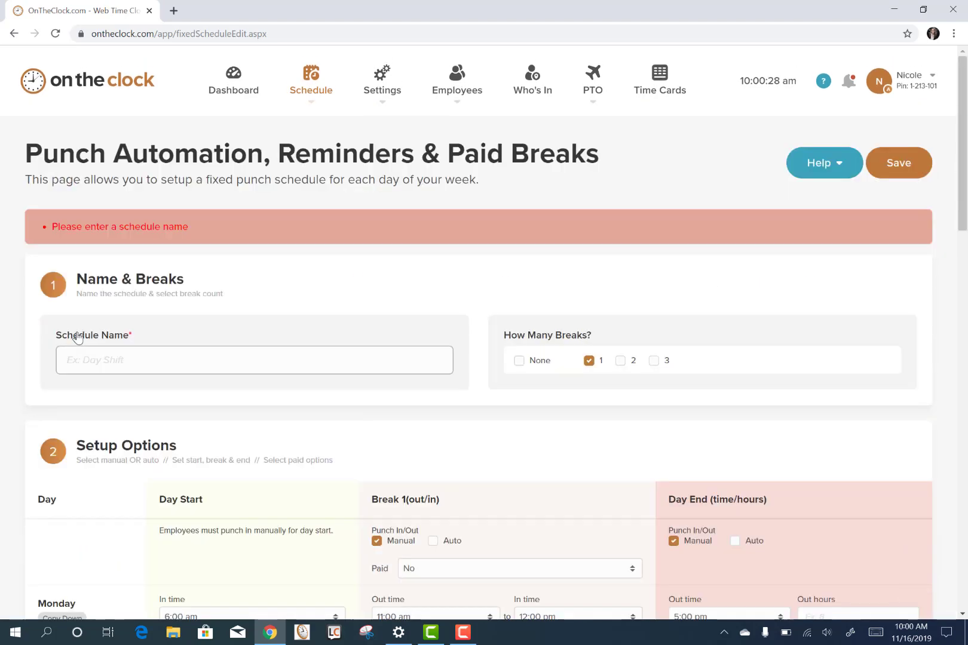
{"action": "left_click", "coordinate": [144, 364]}
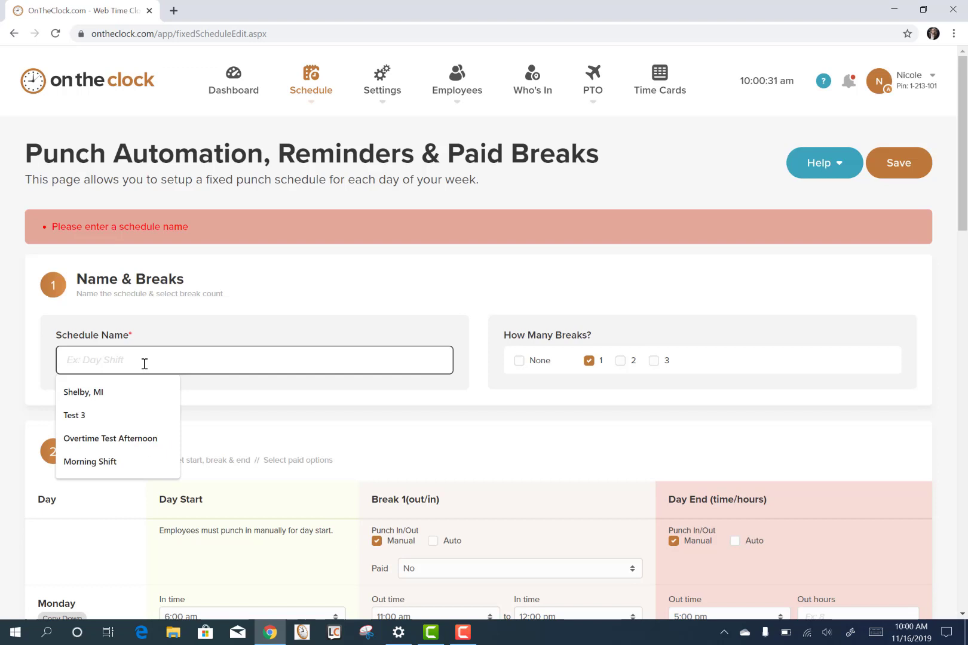
{"action": "type", "text": "Fixed S"}
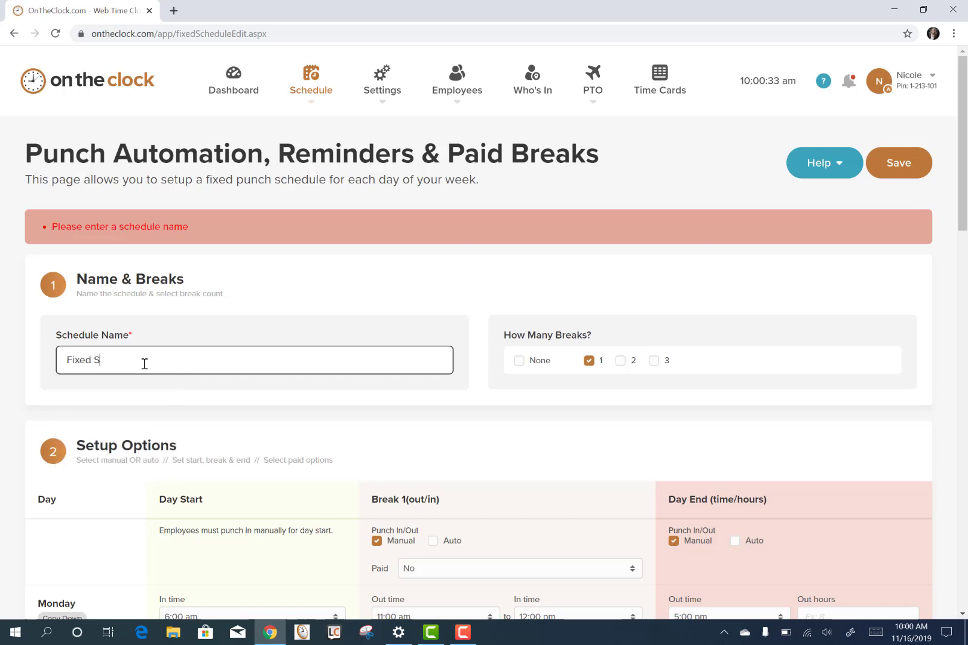
{"action": "type", "text": "chedule Sample"}
{"action": "left_click", "coordinate": [907, 163]}
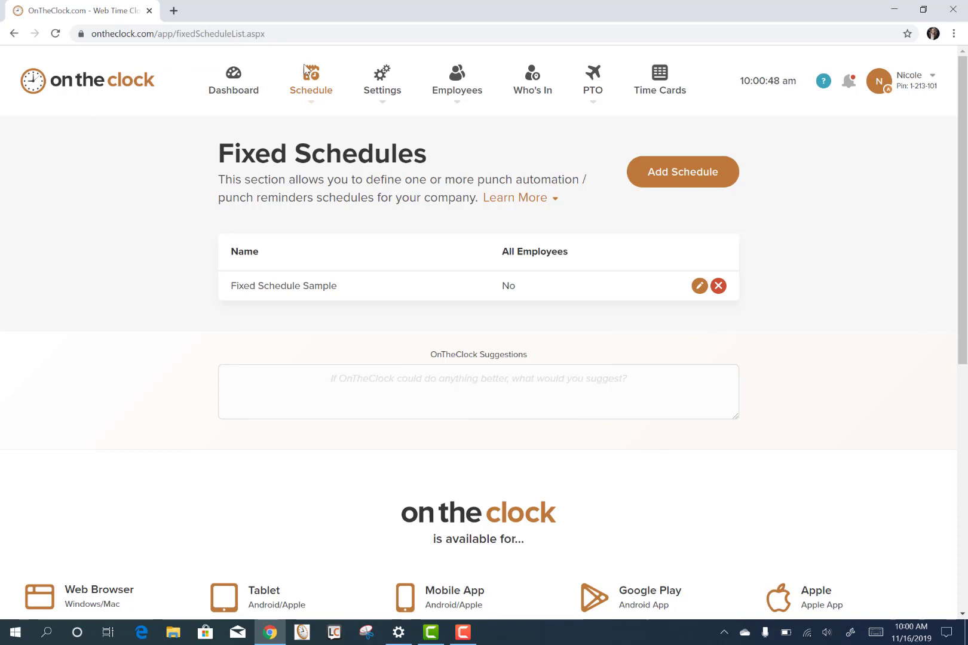
- Punch in the second test employee from the Who's In list and show the punch map
{"action": "left_click", "coordinate": [230, 93]}
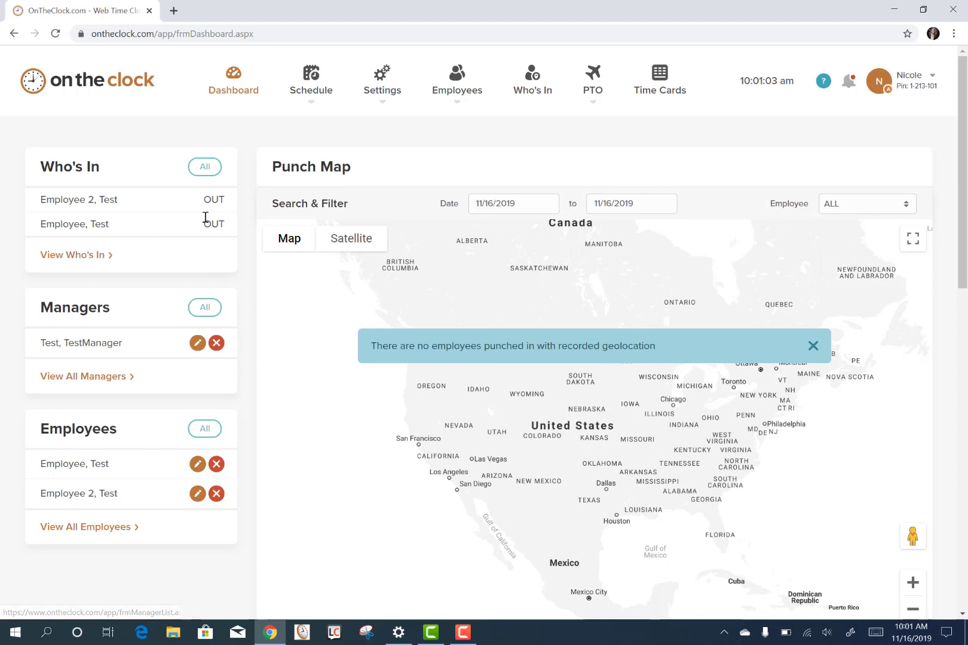
{"action": "left_click", "coordinate": [210, 165]}
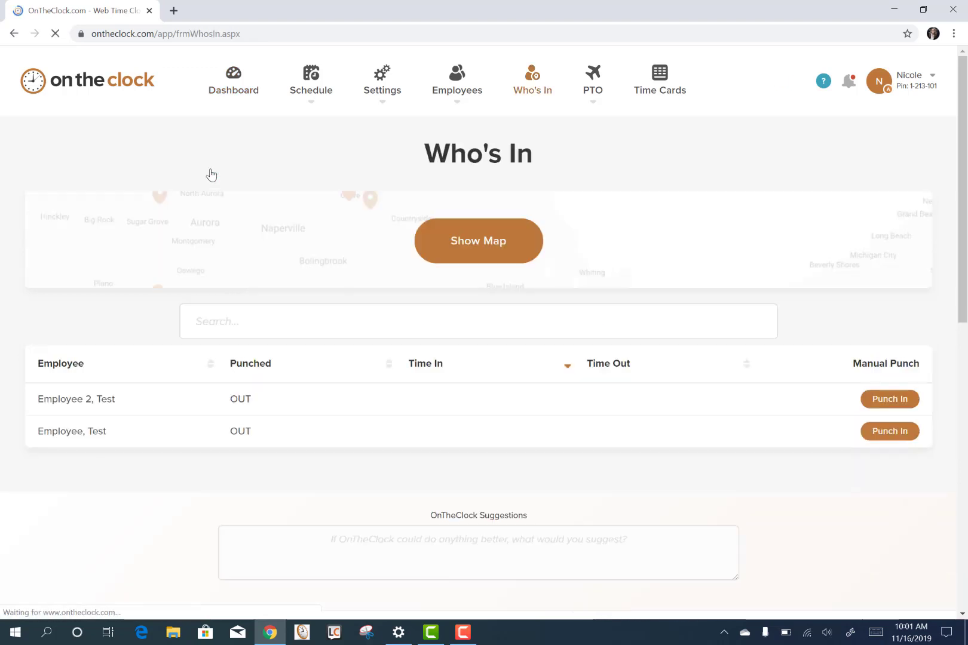
{"action": "left_click", "coordinate": [879, 400]}
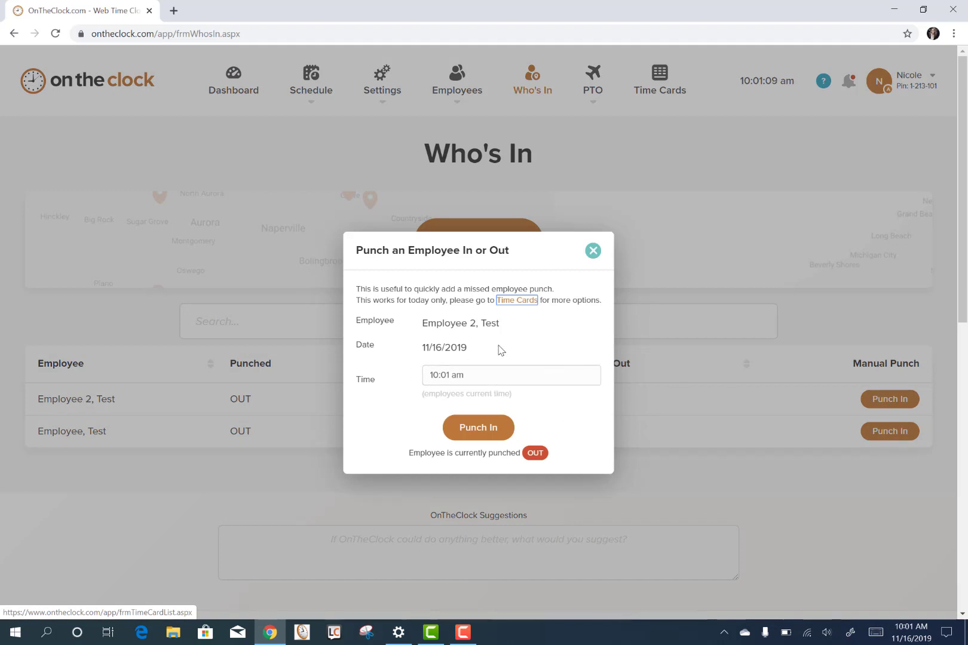
{"action": "left_click", "coordinate": [477, 431]}
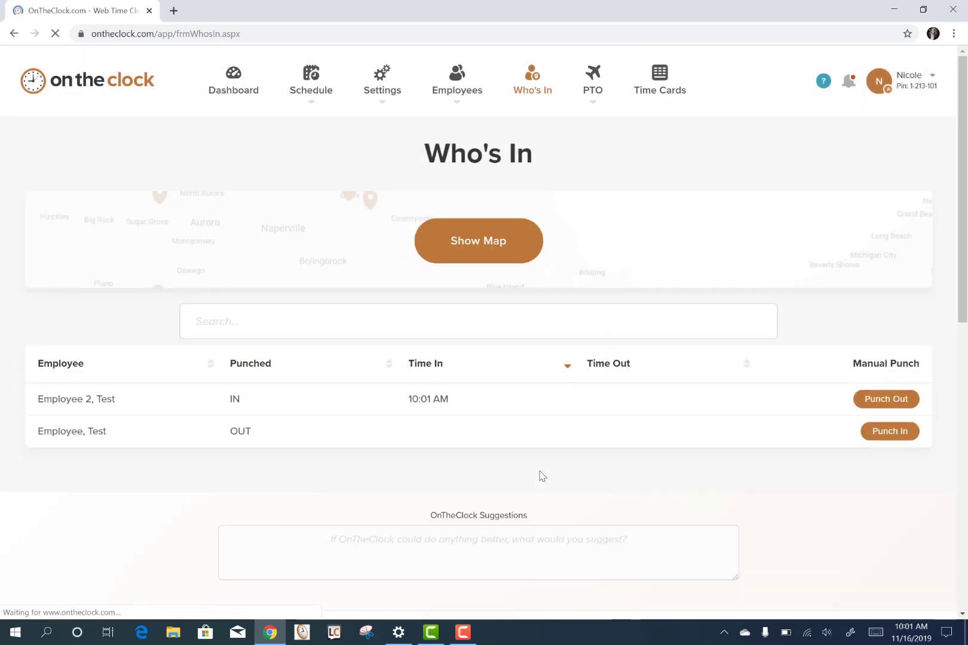
{"action": "left_click", "coordinate": [512, 239]}
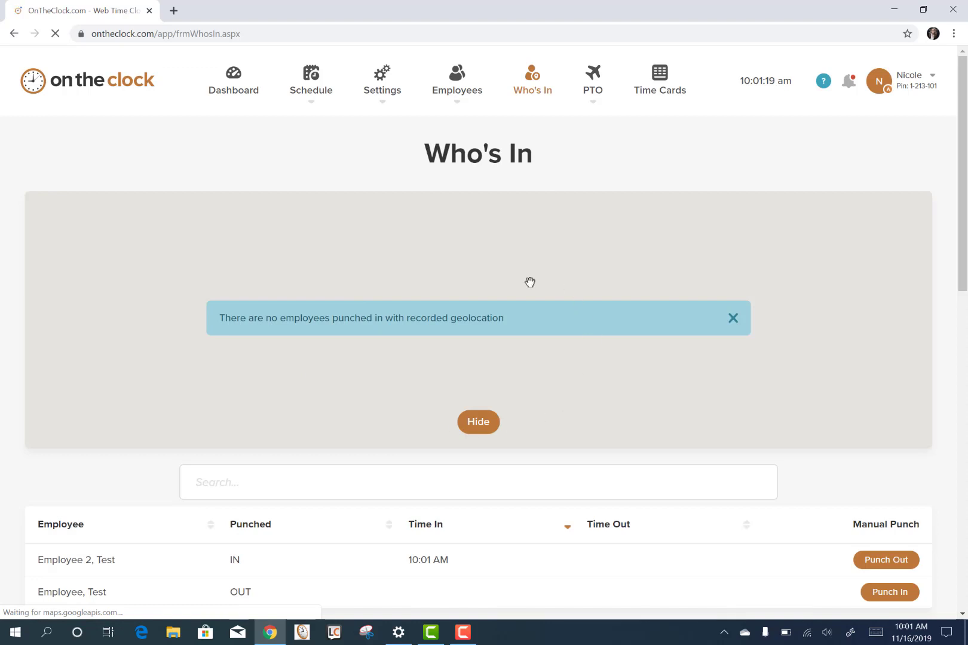
{"action": "left_click", "coordinate": [734, 316]}
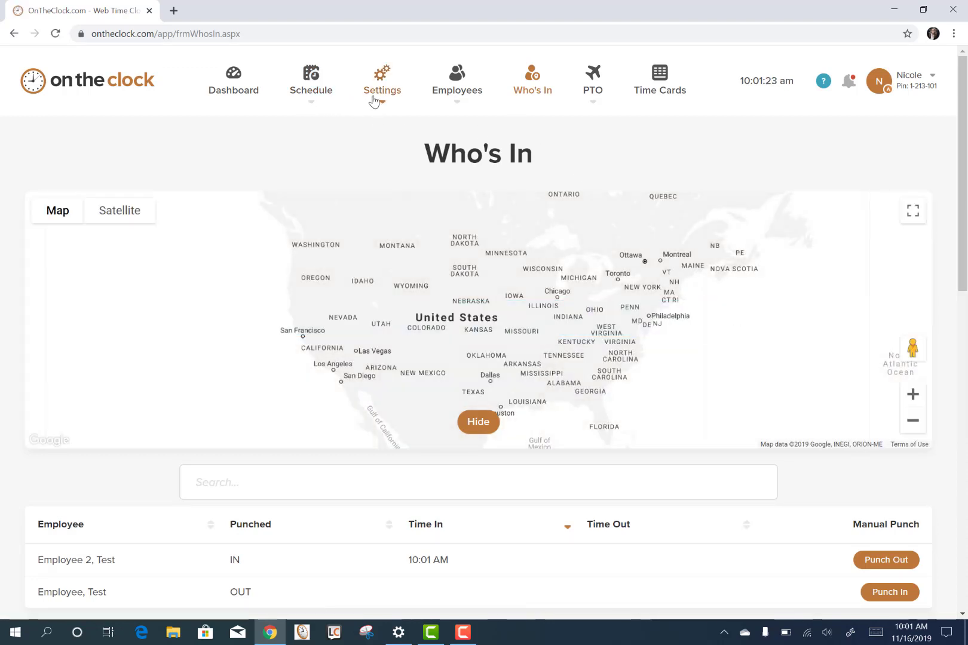
{"action": "mouse_move", "coordinate": [382, 102]}
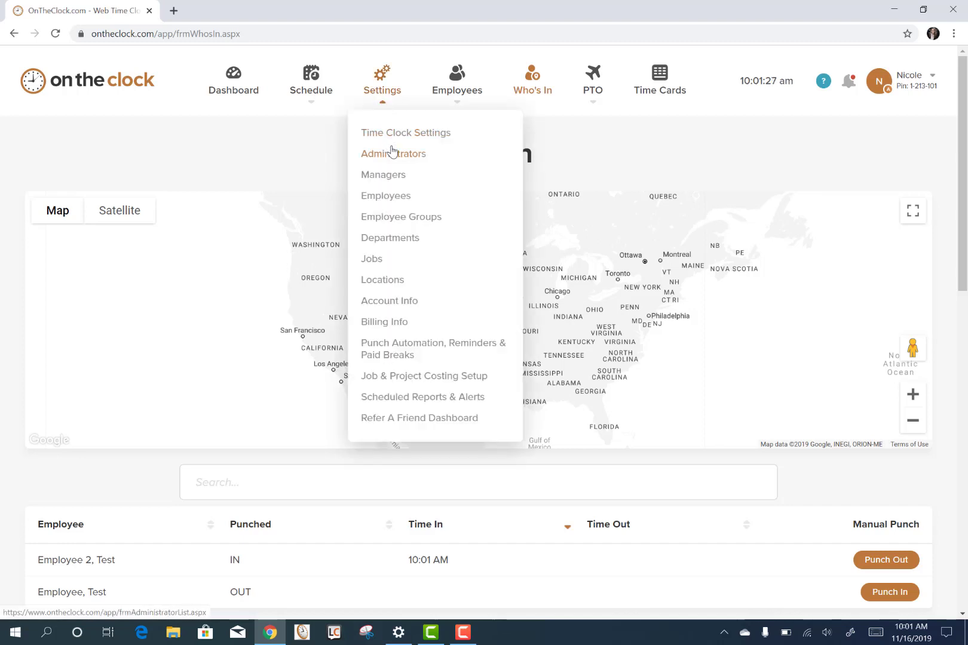
- Create a new employee group with Manual Time Entry & Adjustment set to On
{"action": "left_click", "coordinate": [385, 222]}
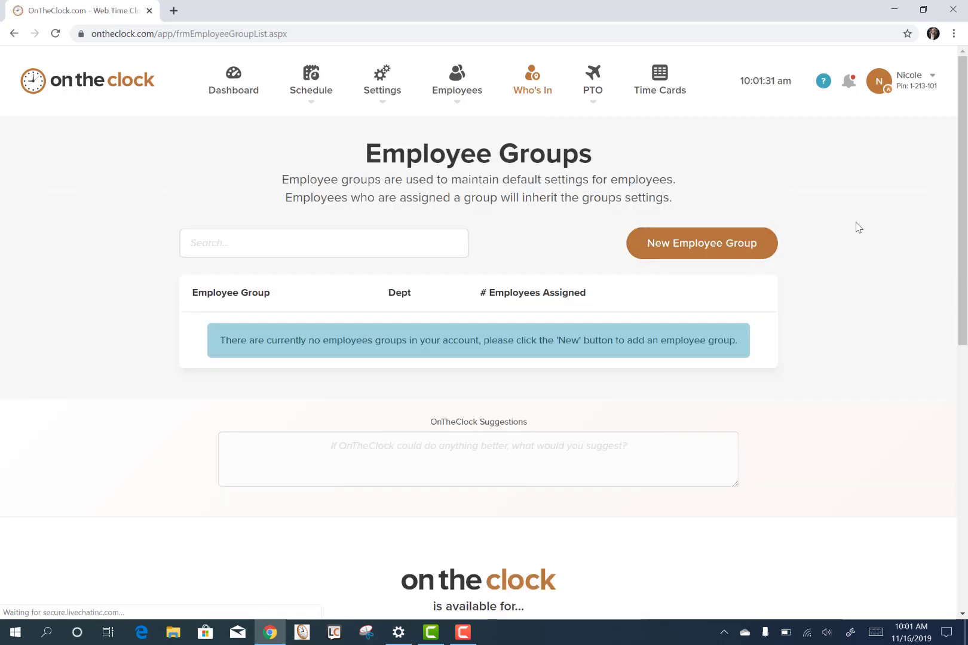
{"action": "left_click", "coordinate": [744, 245]}
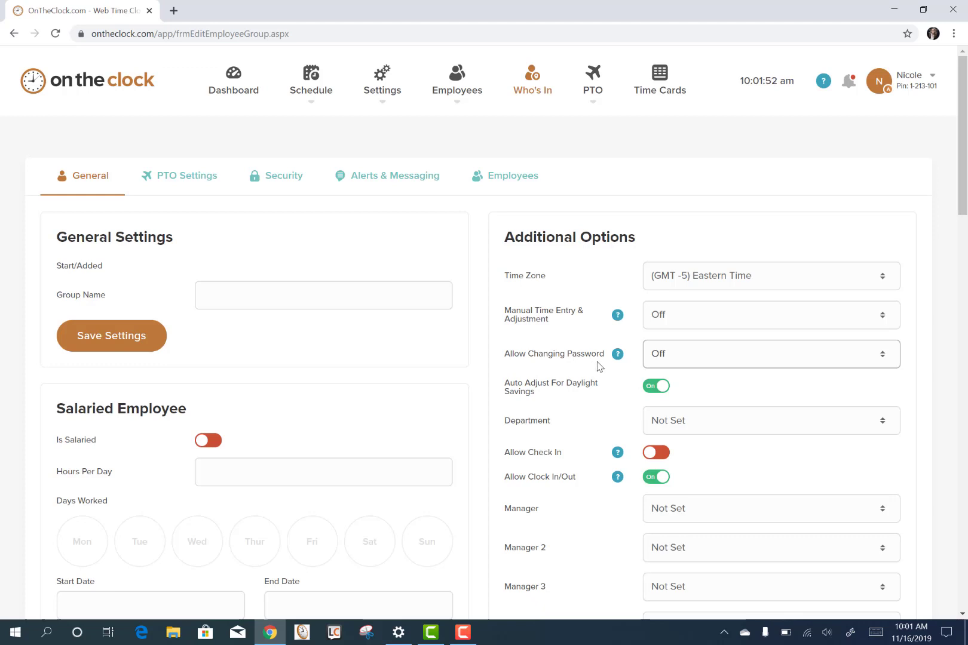
{"action": "left_click", "coordinate": [683, 319]}
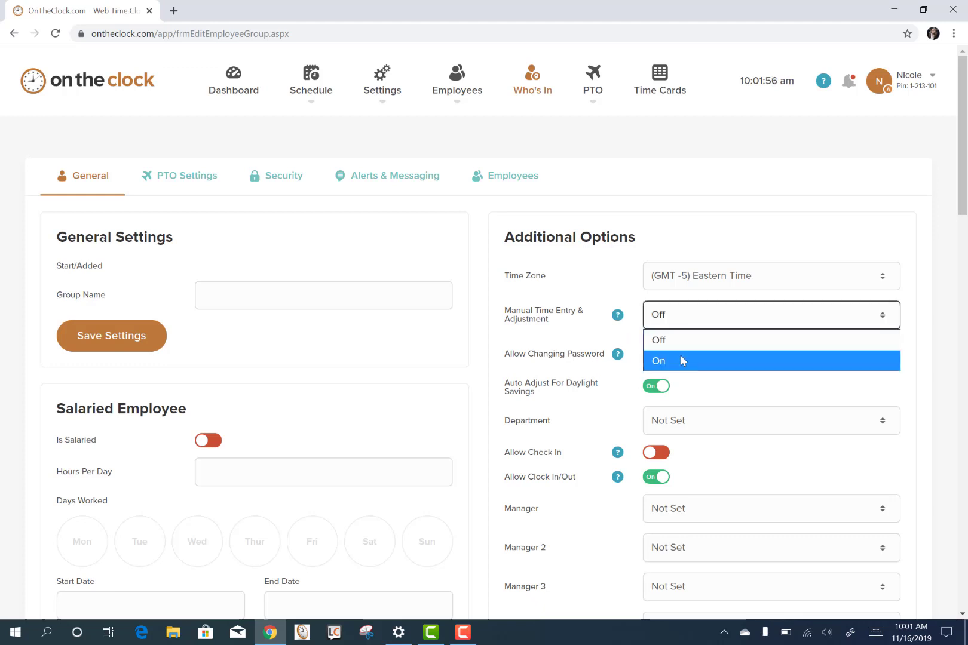
{"action": "left_click", "coordinate": [681, 357]}
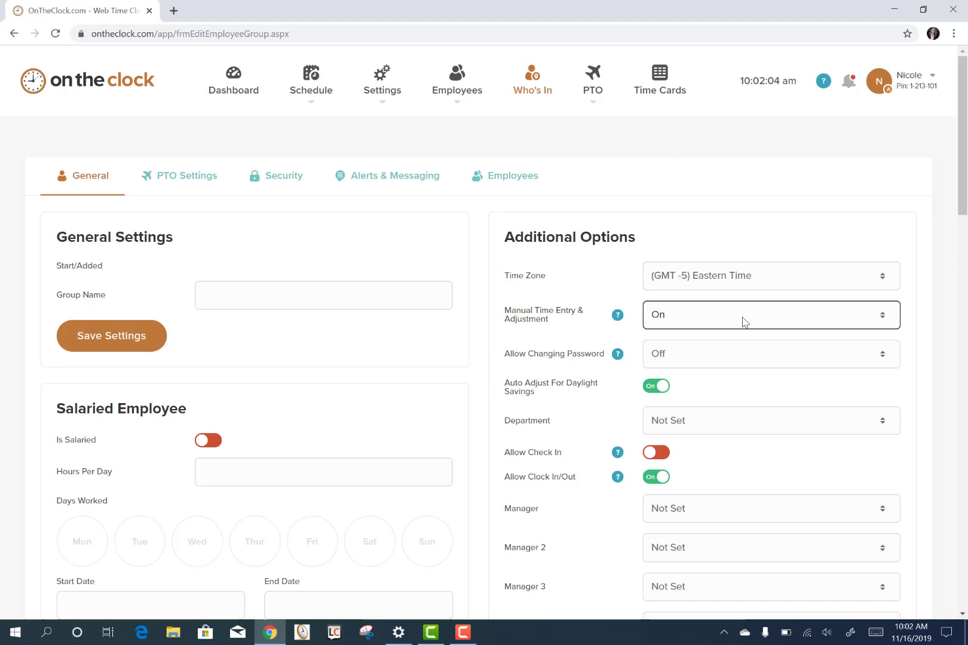
{"action": "left_click", "coordinate": [383, 87]}
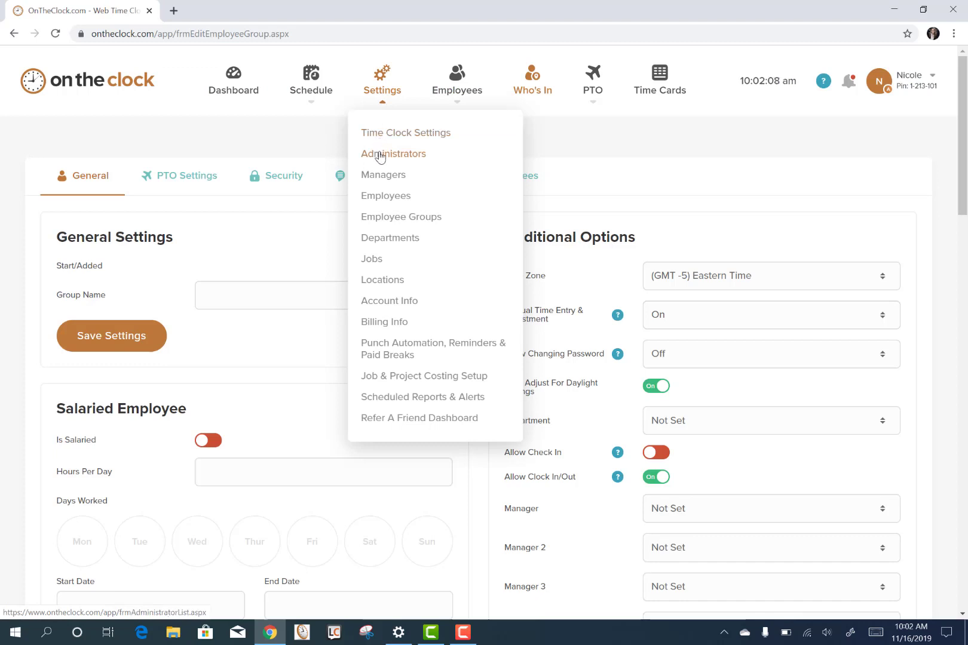
- Add a Marketing department with code 123
{"action": "left_click", "coordinate": [370, 239]}
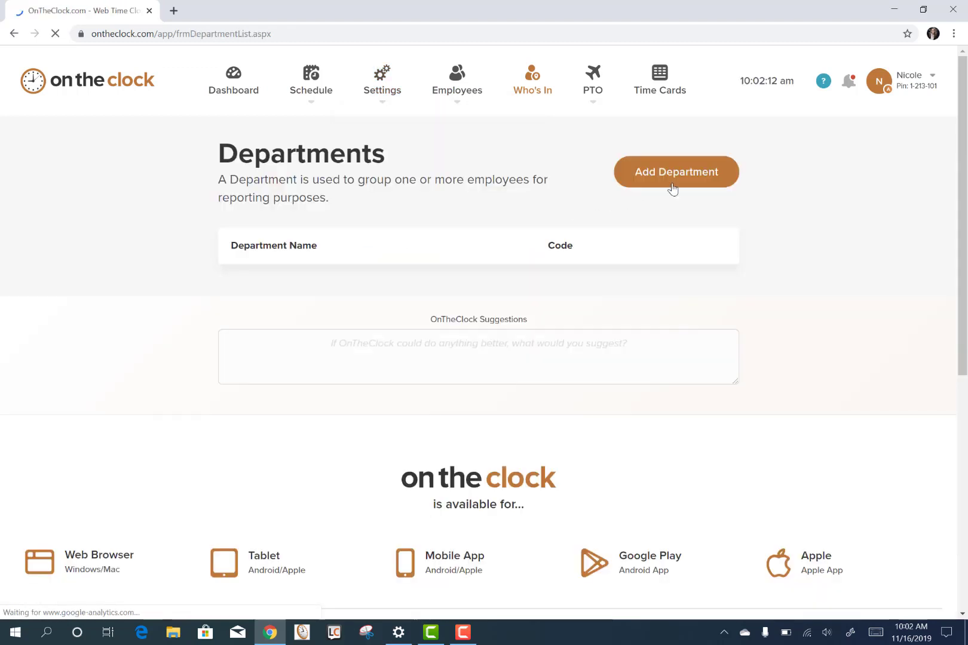
{"action": "left_click", "coordinate": [678, 175]}
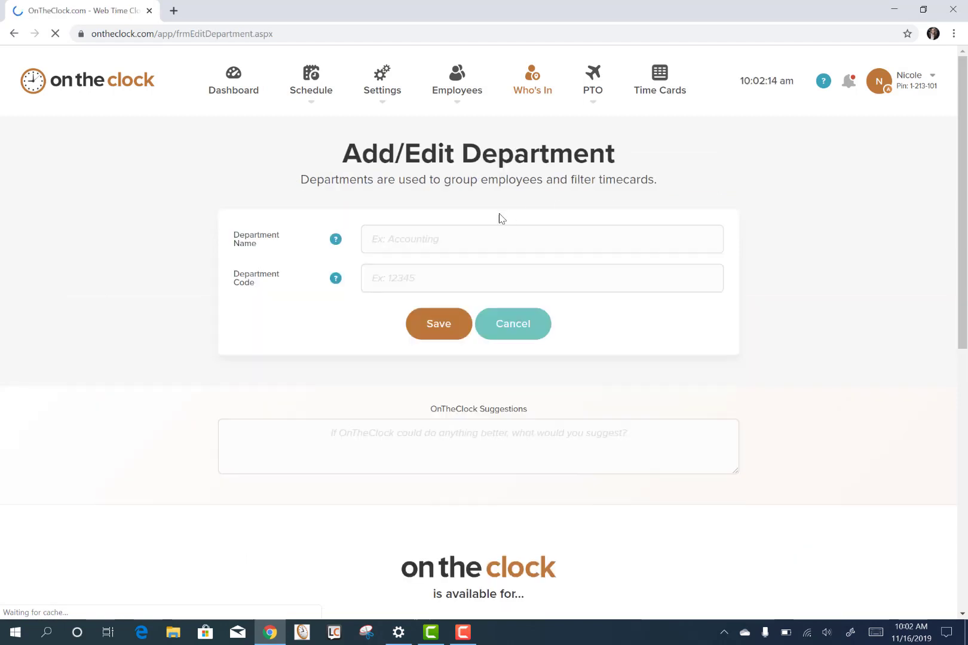
{"action": "left_click", "coordinate": [449, 233]}
{"action": "type", "text": "Mar"}
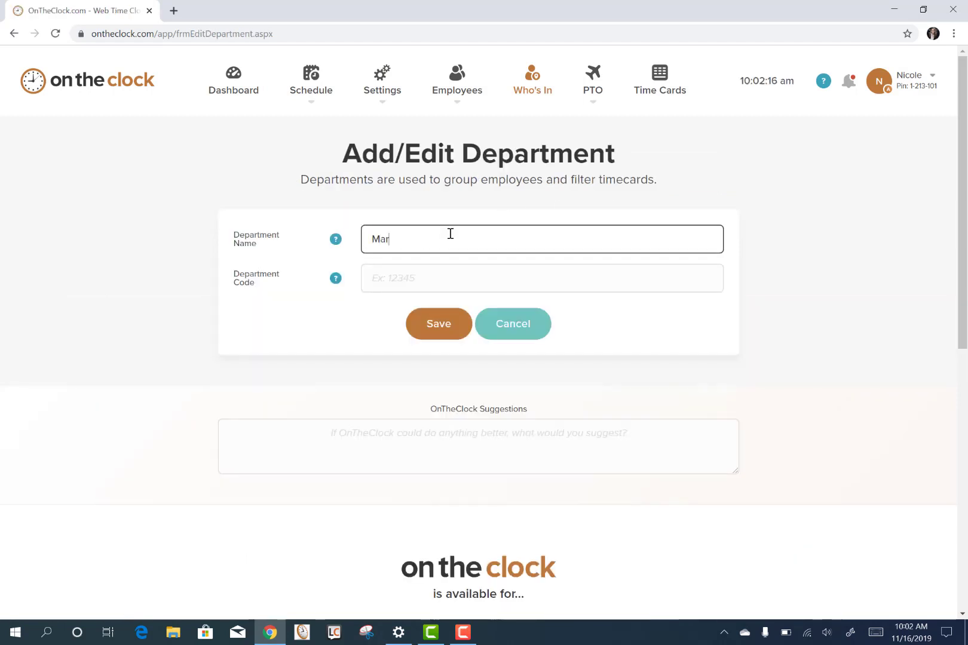
{"action": "type", "text": "keting"}
{"action": "key", "text": "Tab"}
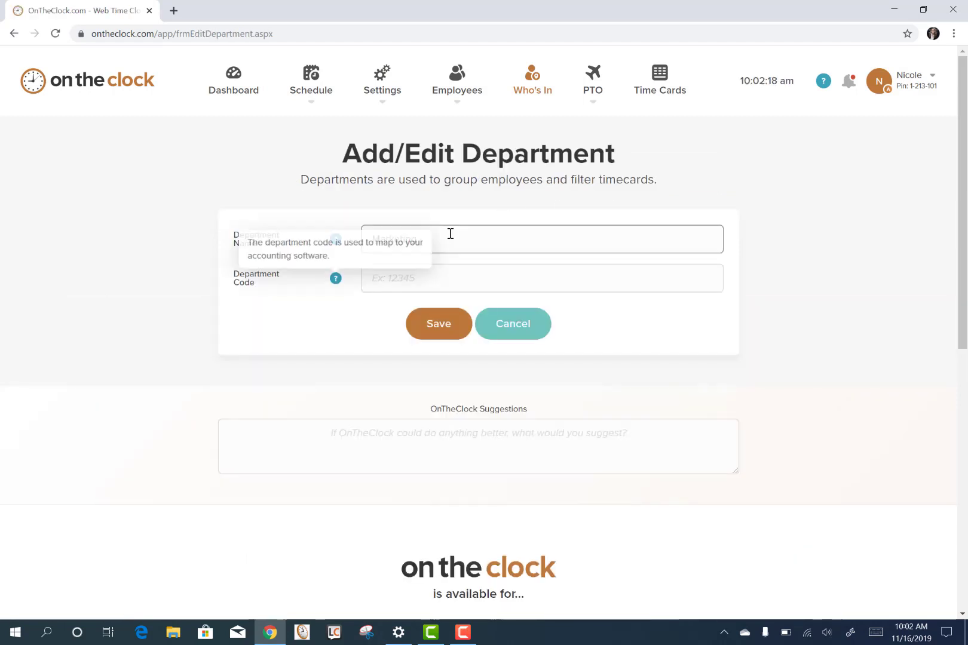
{"action": "left_click", "coordinate": [452, 285]}
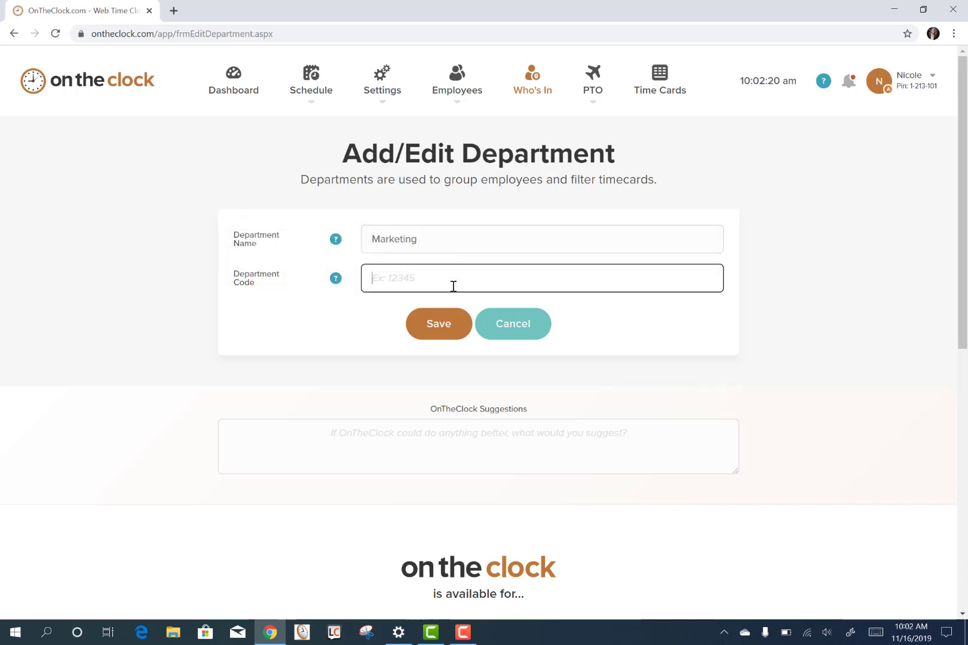
{"action": "type", "text": "123"}
{"action": "left_click", "coordinate": [438, 323]}
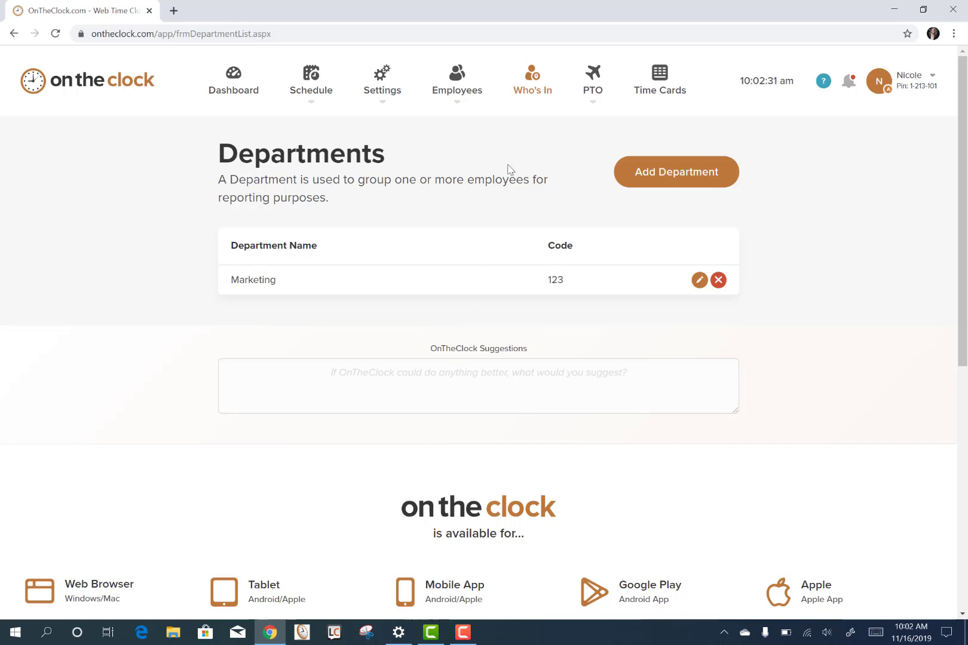
- Add a job named Cleaning with job code 345
{"action": "mouse_move", "coordinate": [381, 87]}
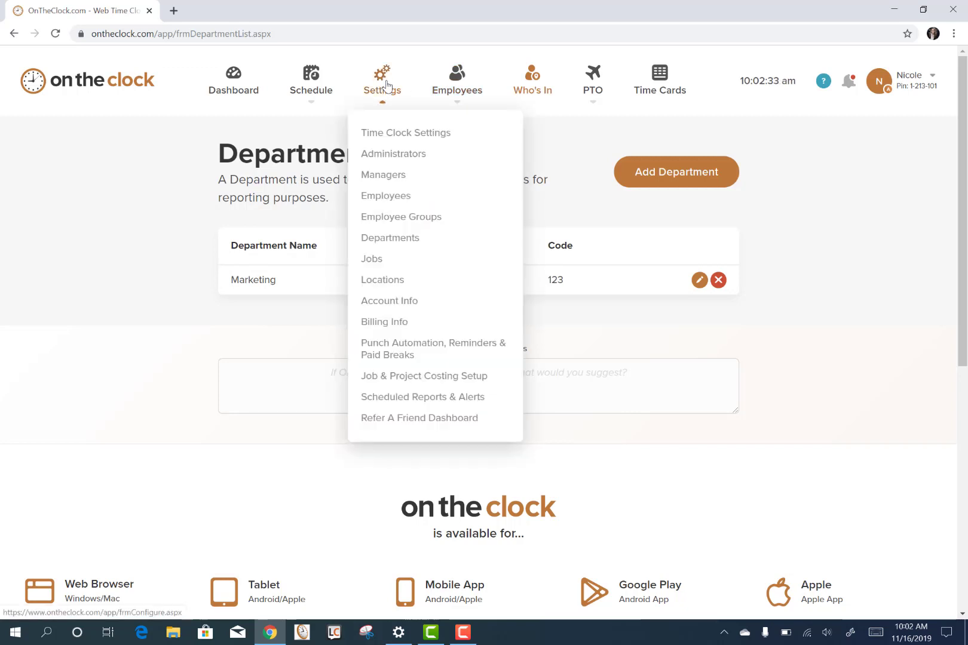
{"action": "left_click", "coordinate": [372, 259]}
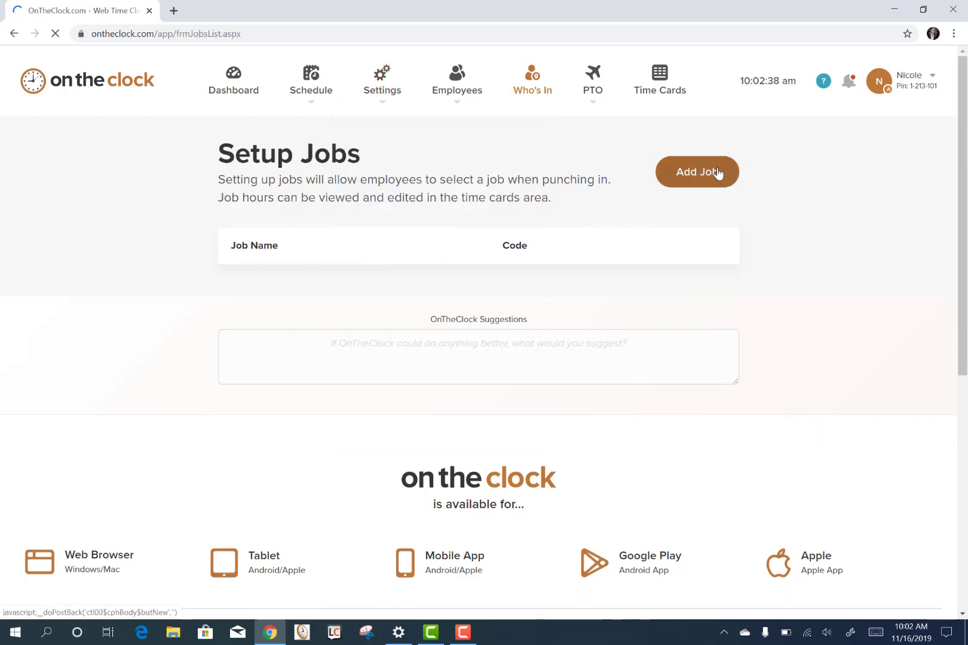
{"action": "left_click", "coordinate": [717, 173]}
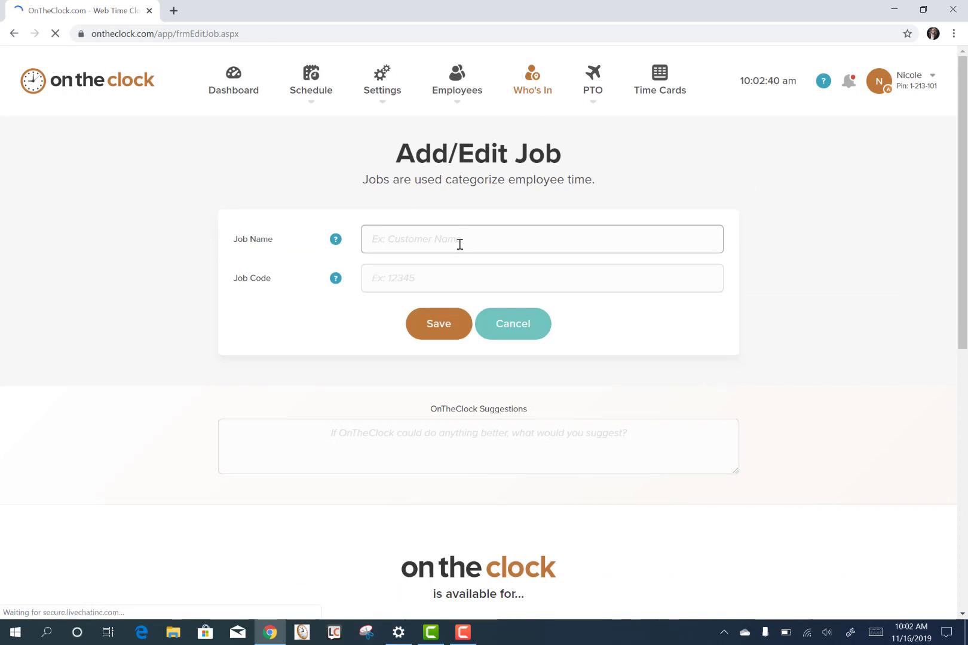
{"action": "left_click", "coordinate": [460, 244]}
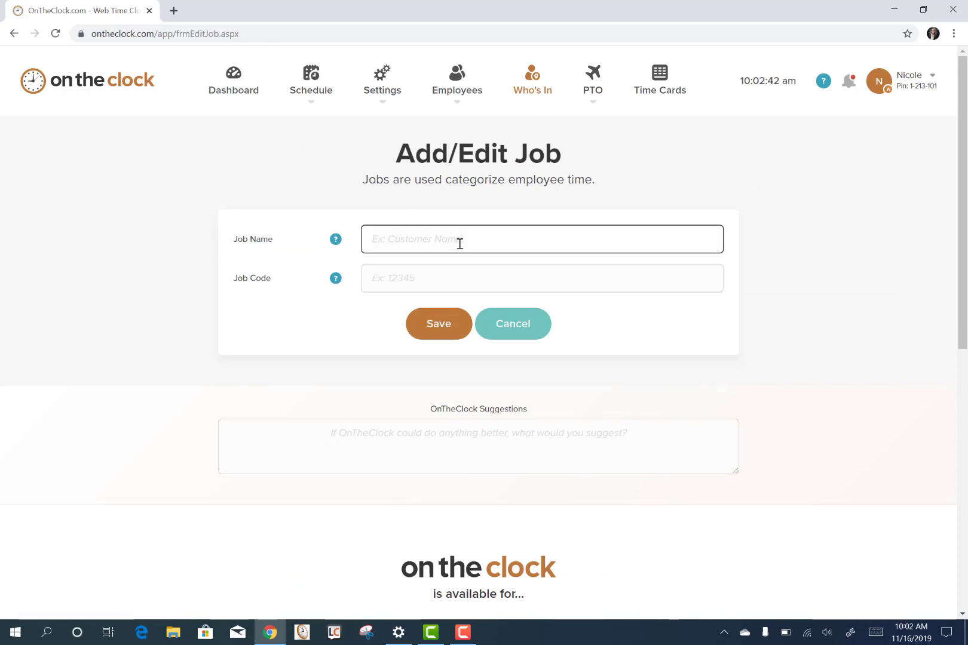
{"action": "type", "text": "Cleaning"}
{"action": "key", "text": "Tab"}
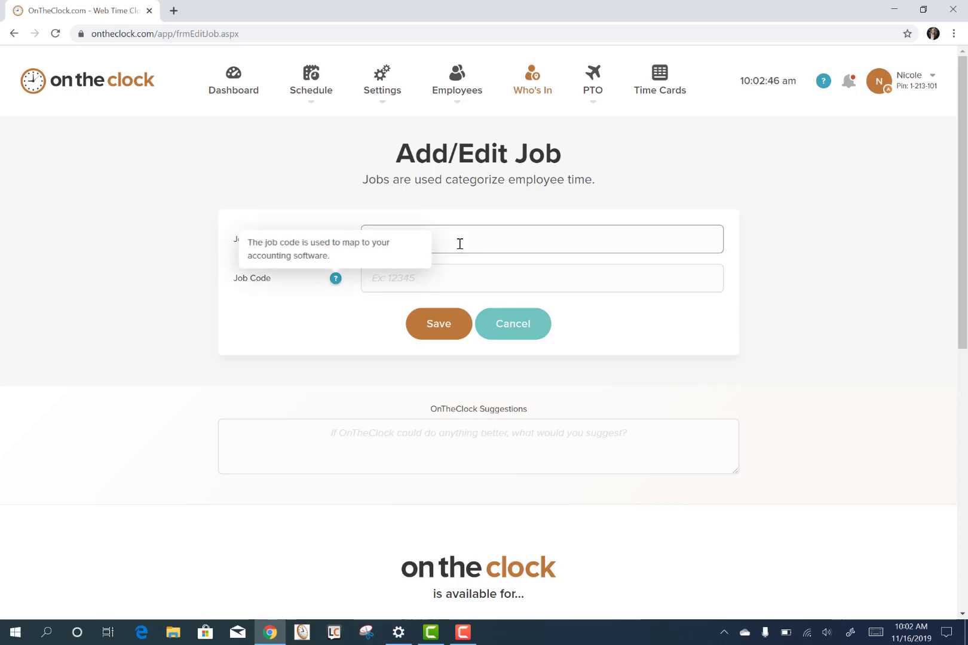
{"action": "type", "text": "34"}
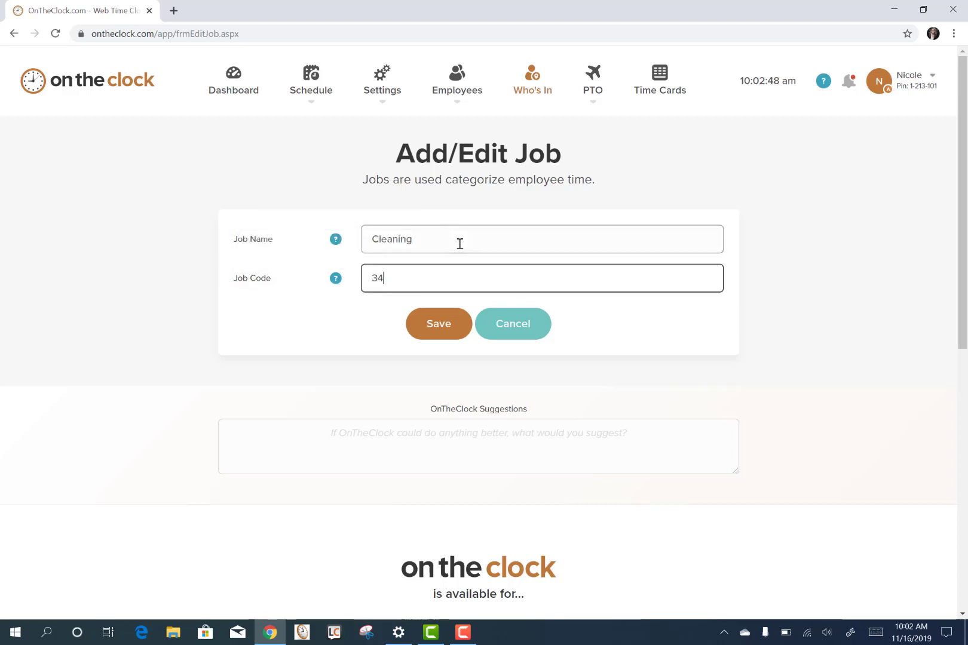
{"action": "type", "text": "5"}
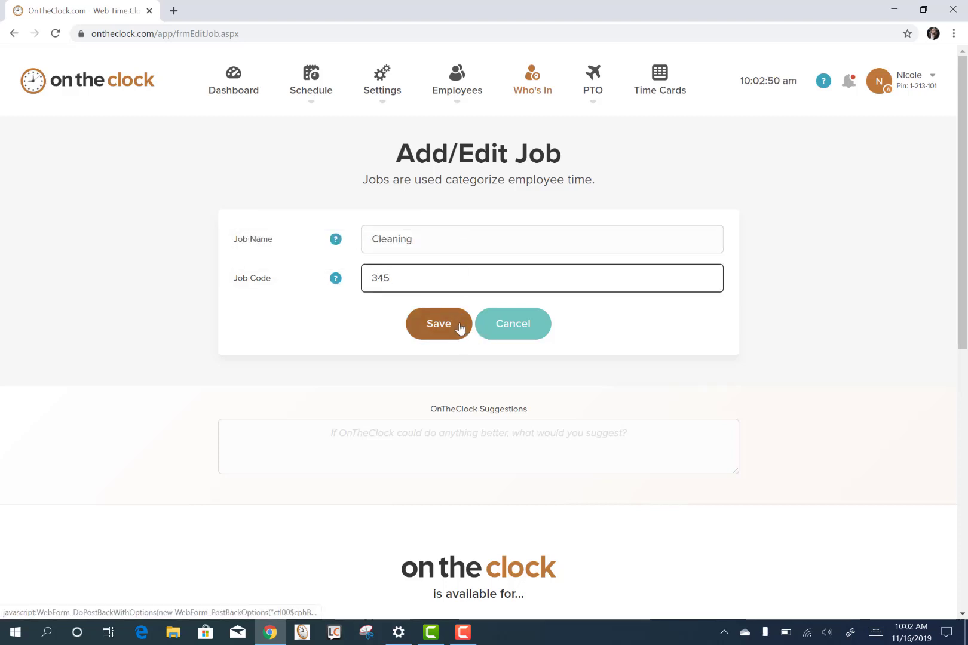
{"action": "left_click", "coordinate": [459, 326]}
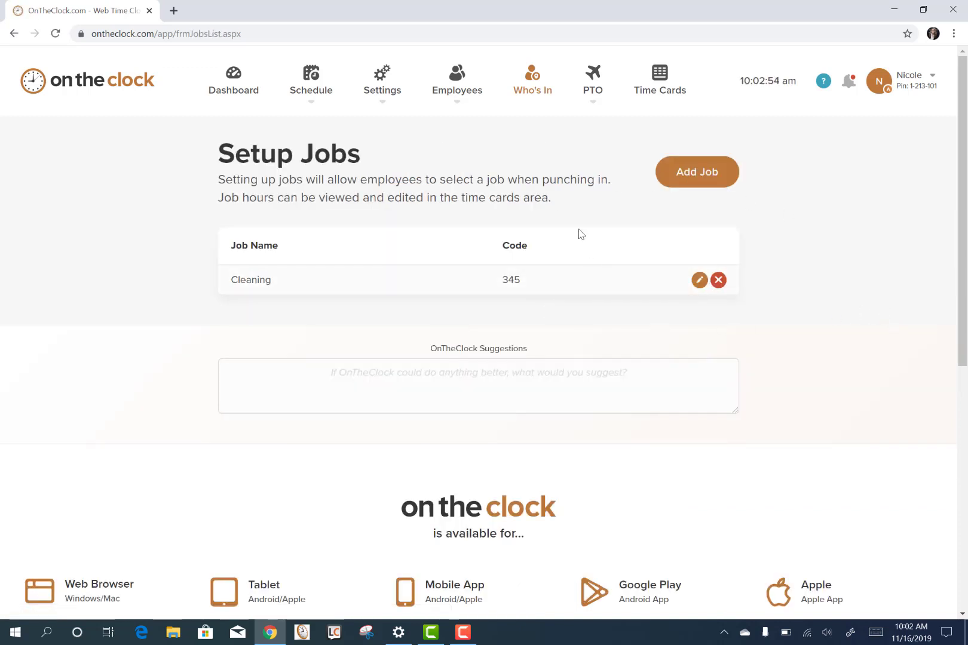
{"action": "mouse_move", "coordinate": [382, 104]}
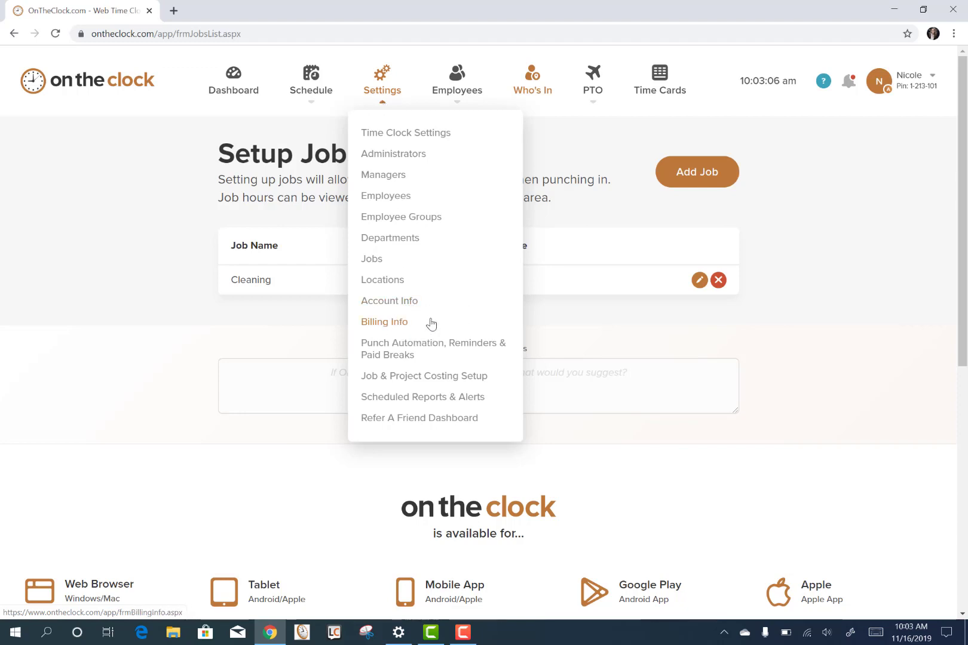
- Open the Job & Project Costing Setup page and begin a new customer entry
{"action": "left_click", "coordinate": [415, 379]}
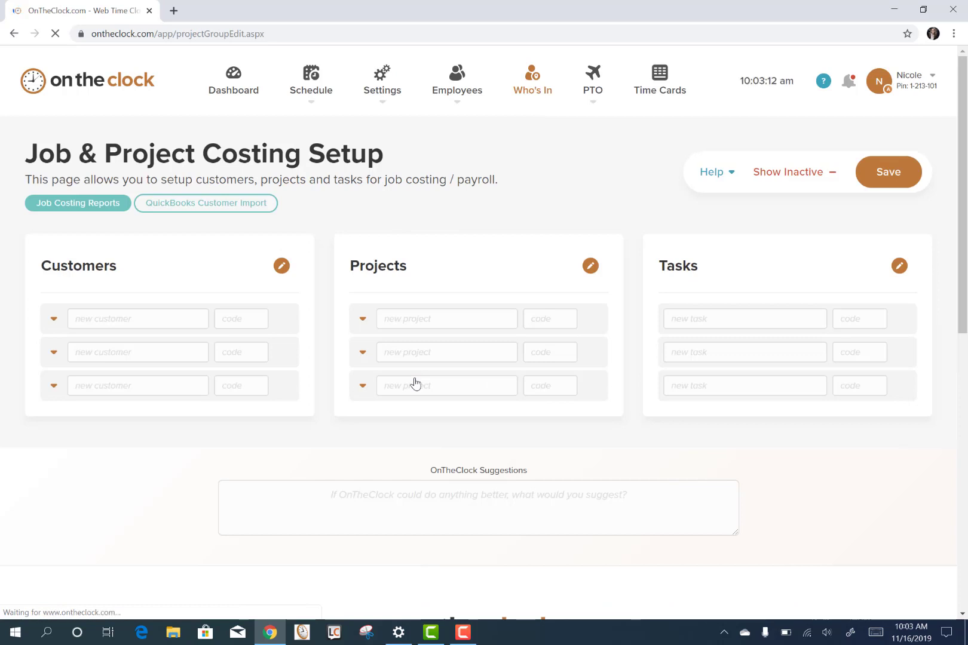
{"action": "left_click", "coordinate": [117, 317]}
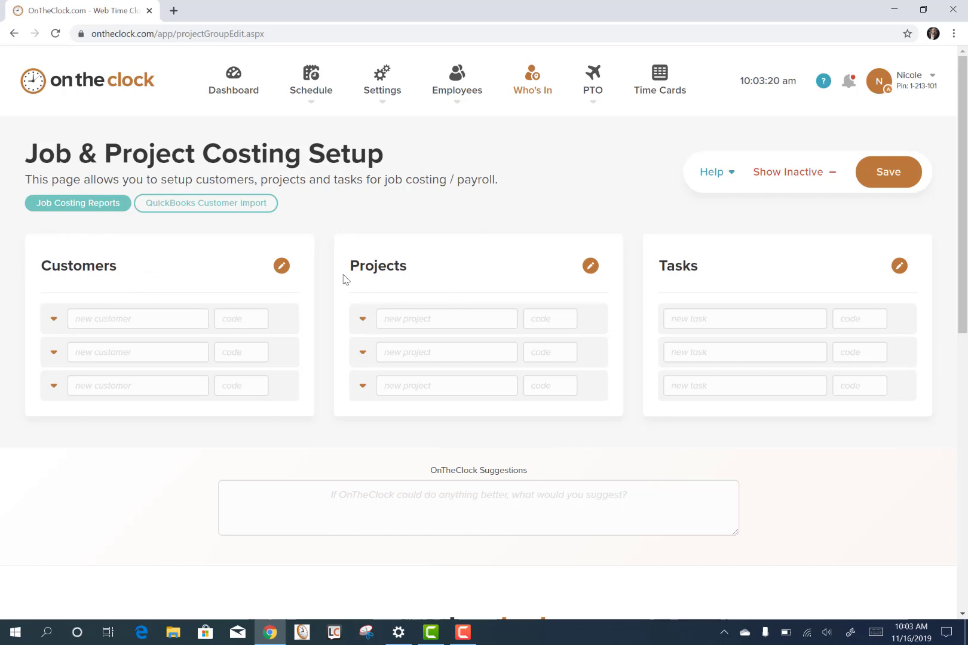
{"action": "left_click", "coordinate": [140, 318]}
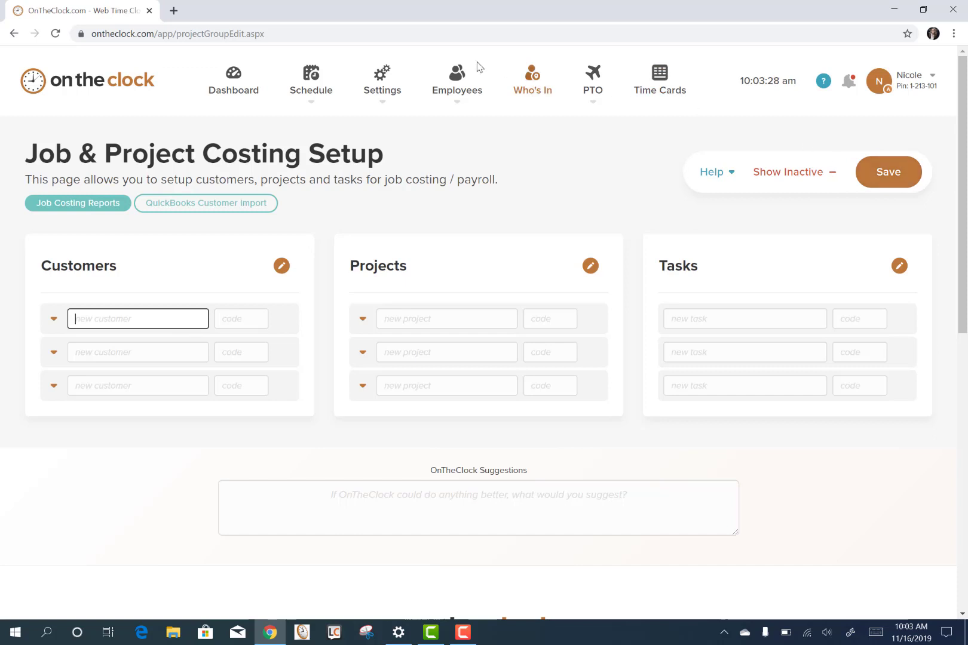
- Open the test employee's profile on the General settings tab
{"action": "left_click", "coordinate": [457, 85]}
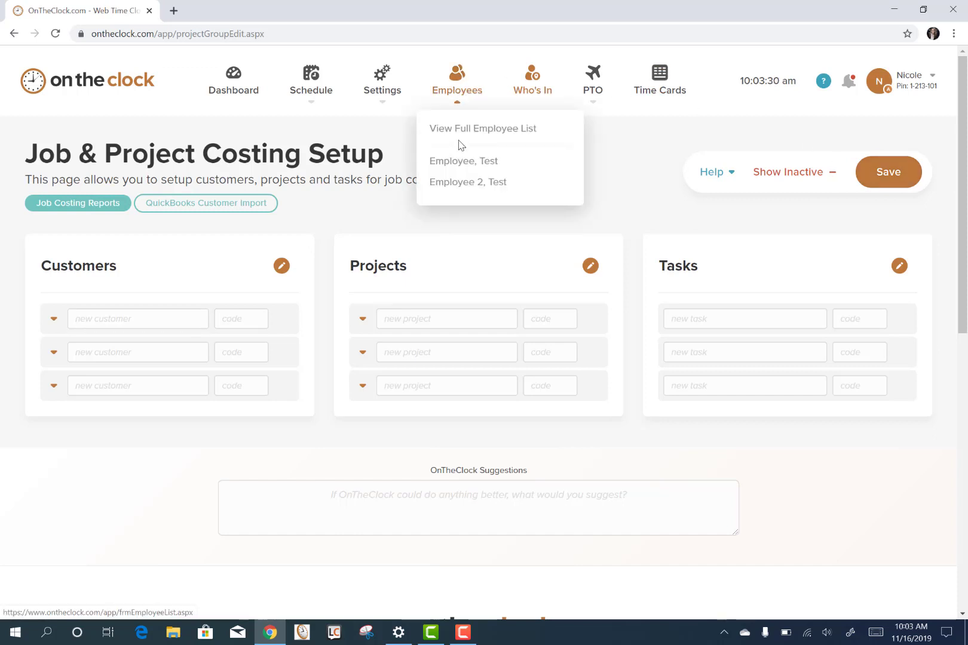
{"action": "left_click", "coordinate": [459, 168]}
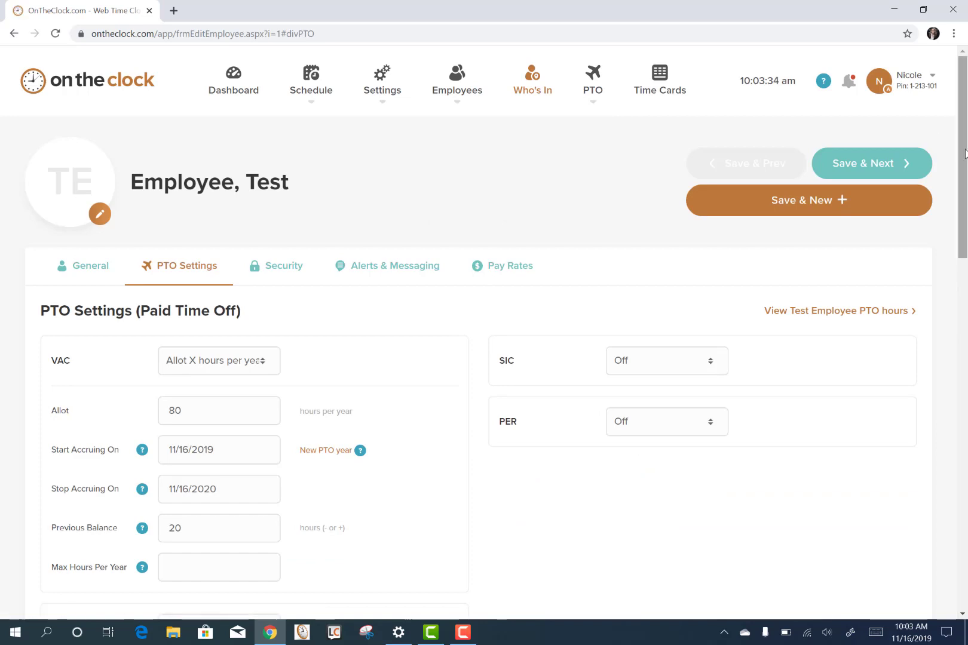
{"action": "left_click", "coordinate": [79, 269]}
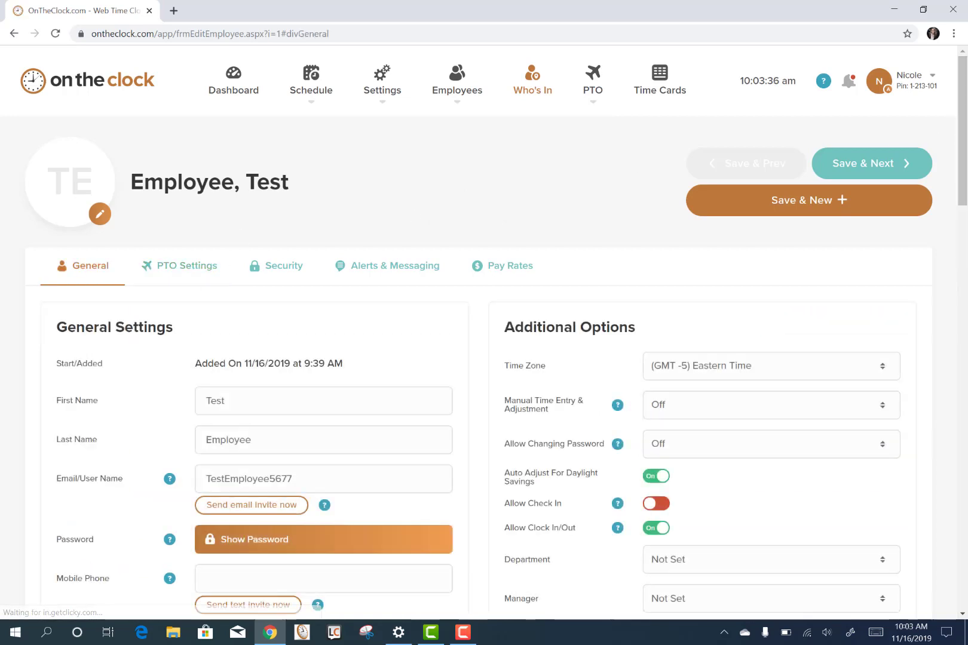
{"action": "left_click_drag", "start_coordinate": [961, 128], "coordinate": [963, 343]}
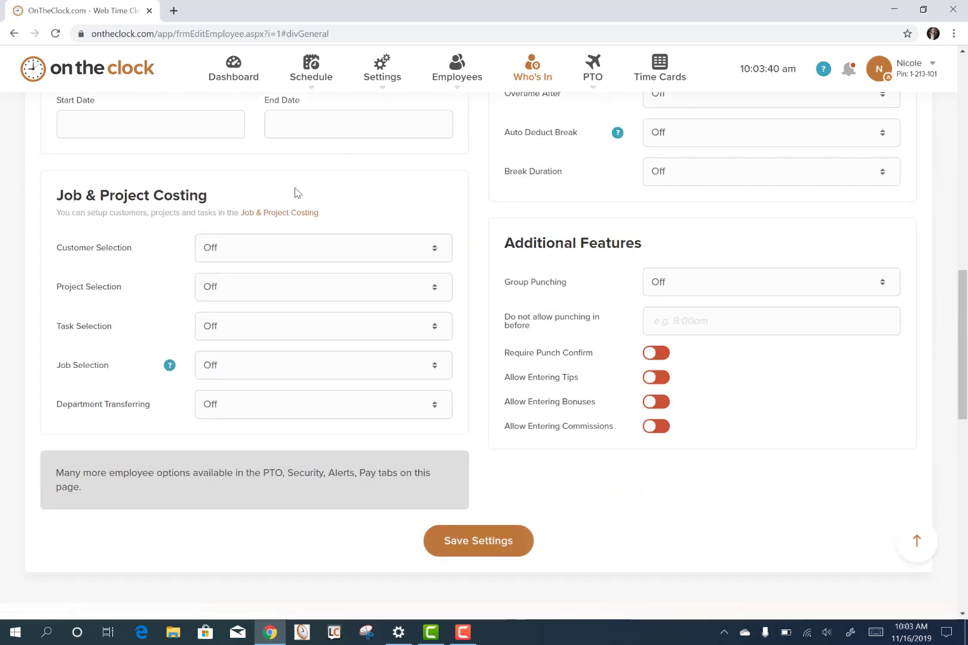
- Set Customer Selection to On and Job Selection to On, Required
{"action": "left_click", "coordinate": [274, 261]}
{"action": "left_click", "coordinate": [251, 304]}
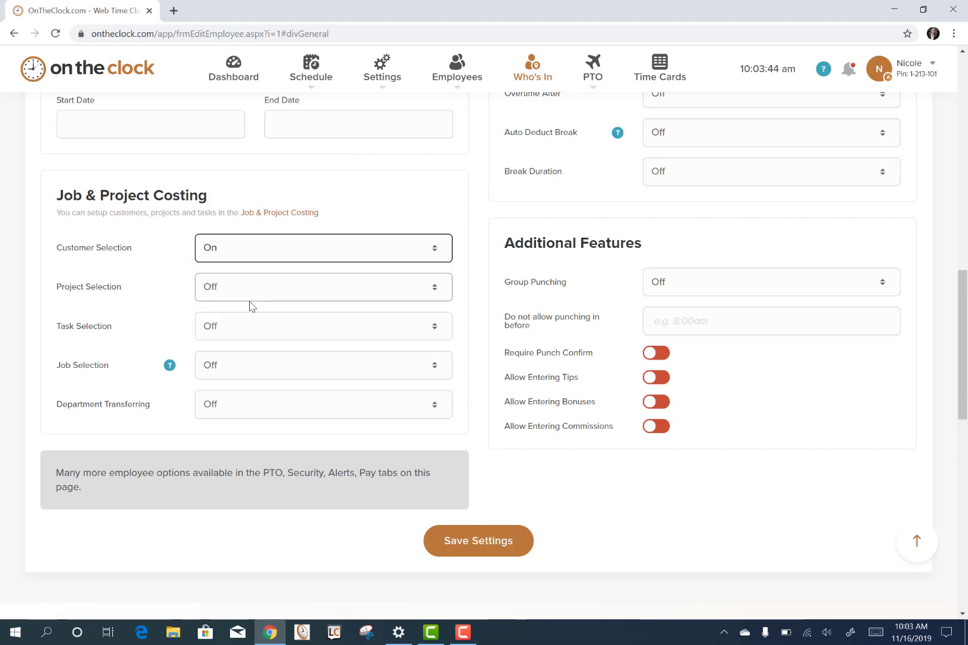
{"action": "left_click", "coordinate": [232, 362]}
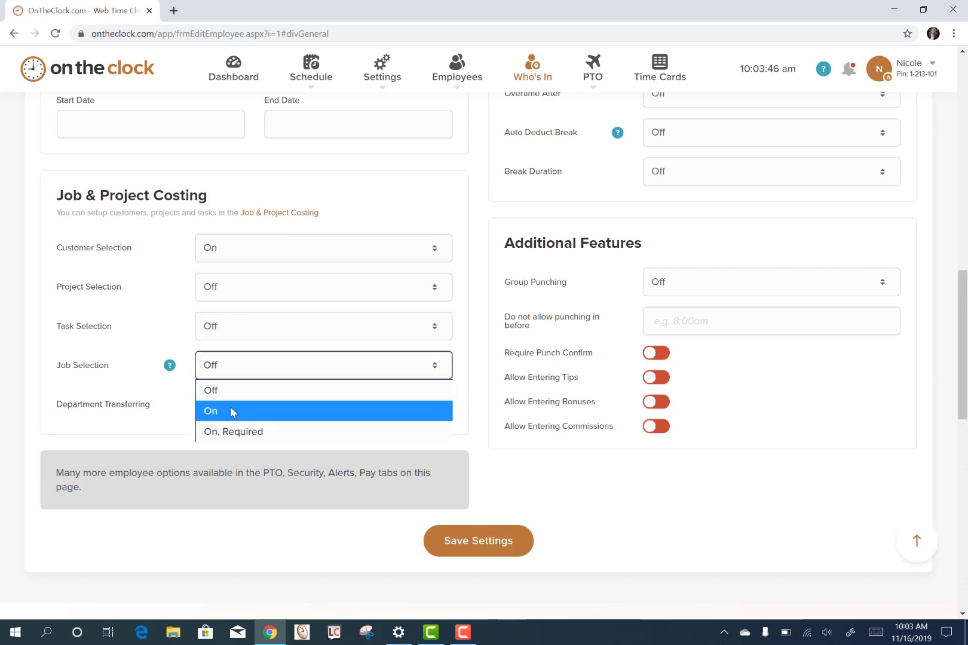
{"action": "left_click", "coordinate": [232, 412]}
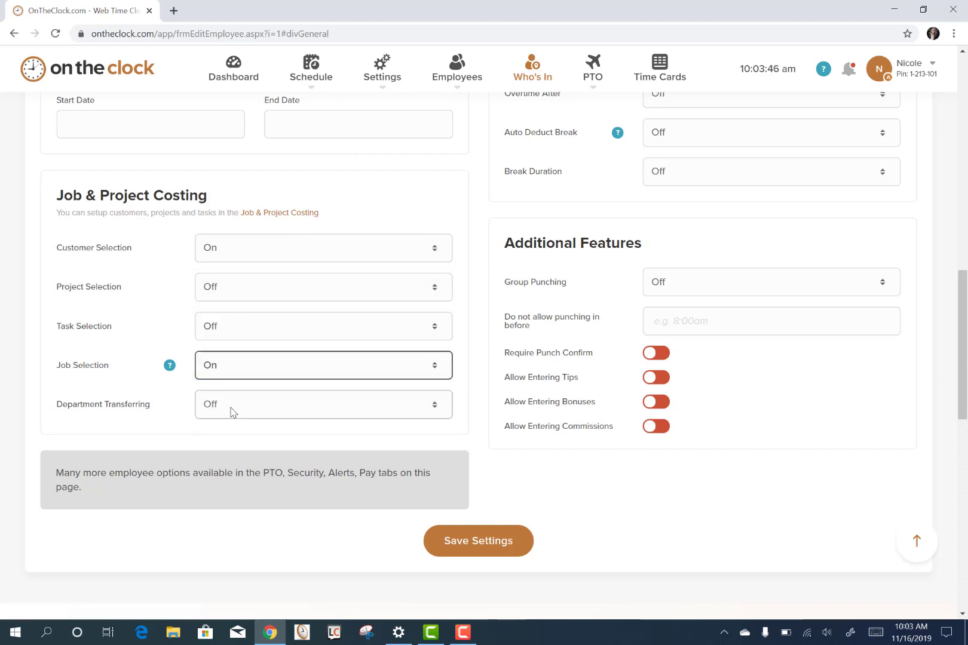
{"action": "left_click", "coordinate": [221, 369]}
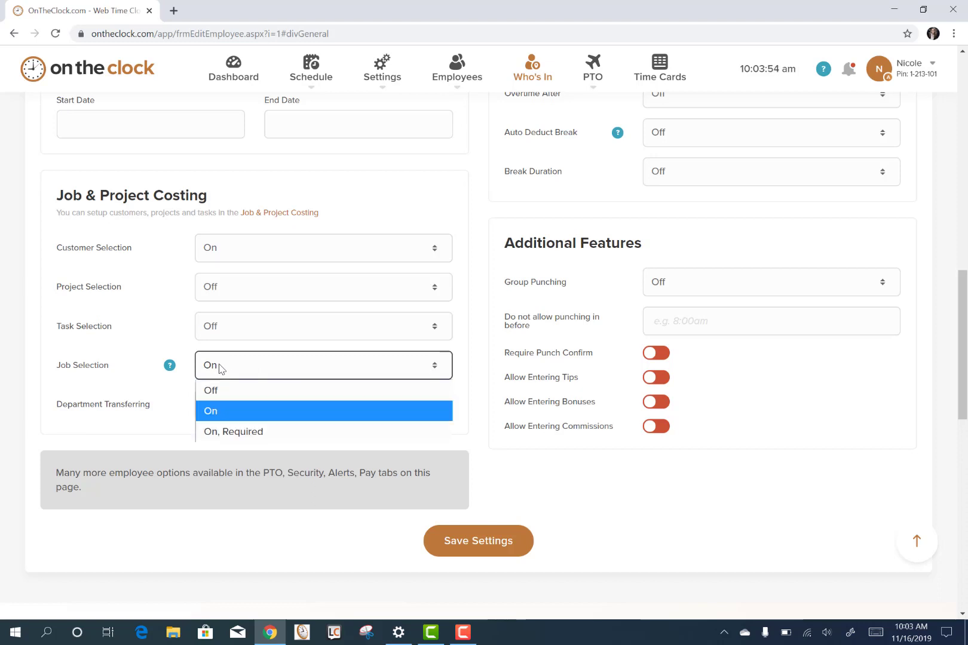
{"action": "left_click", "coordinate": [226, 435]}
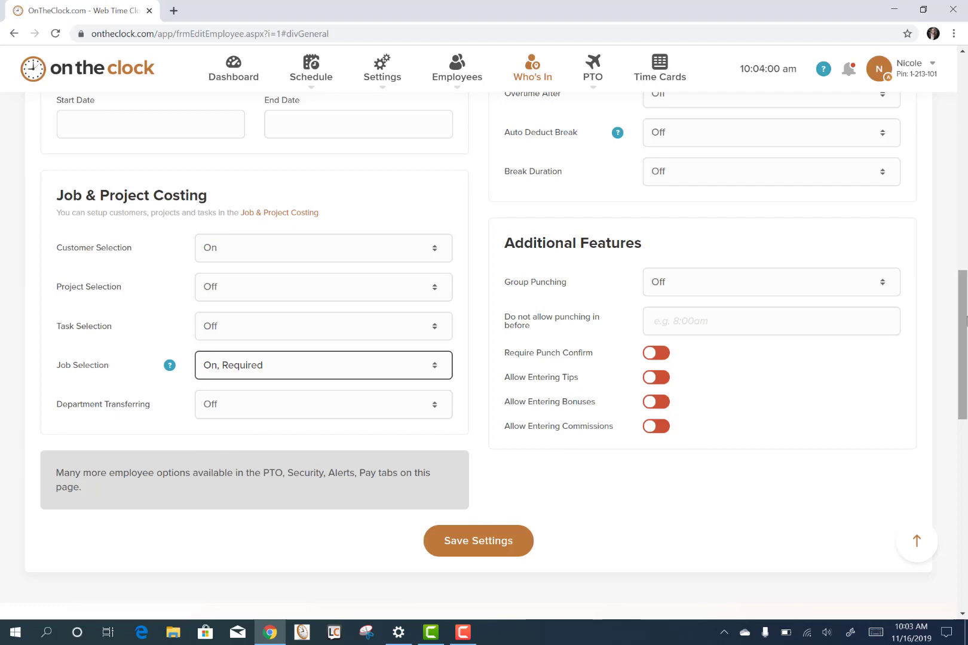
{"action": "left_click_drag", "start_coordinate": [963, 328], "coordinate": [964, 172]}
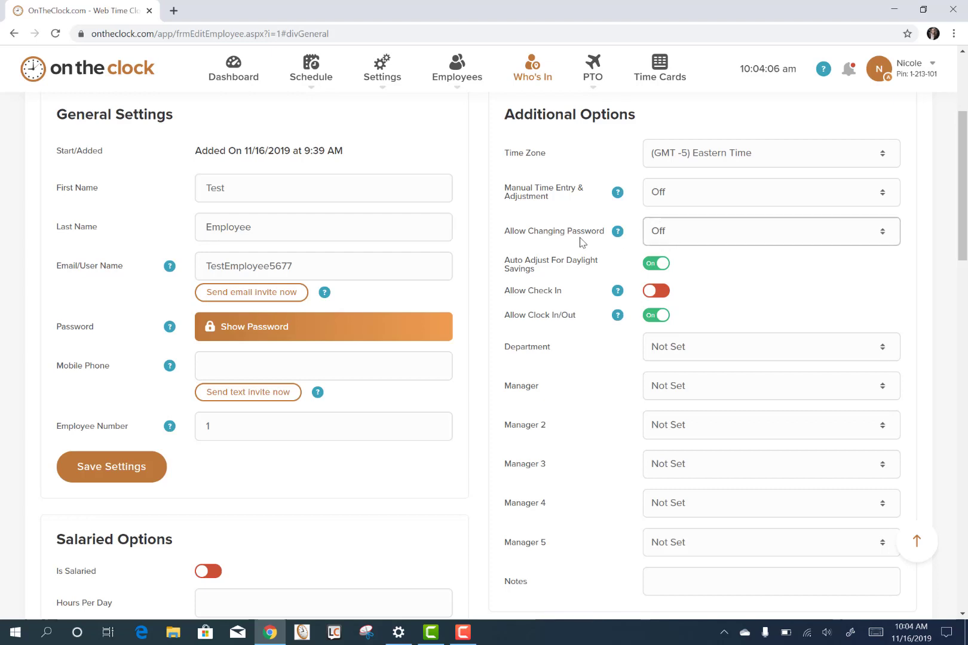
- Set Allow Changing Password to On in Additional Options
{"action": "left_click", "coordinate": [681, 240]}
{"action": "left_click", "coordinate": [677, 277]}
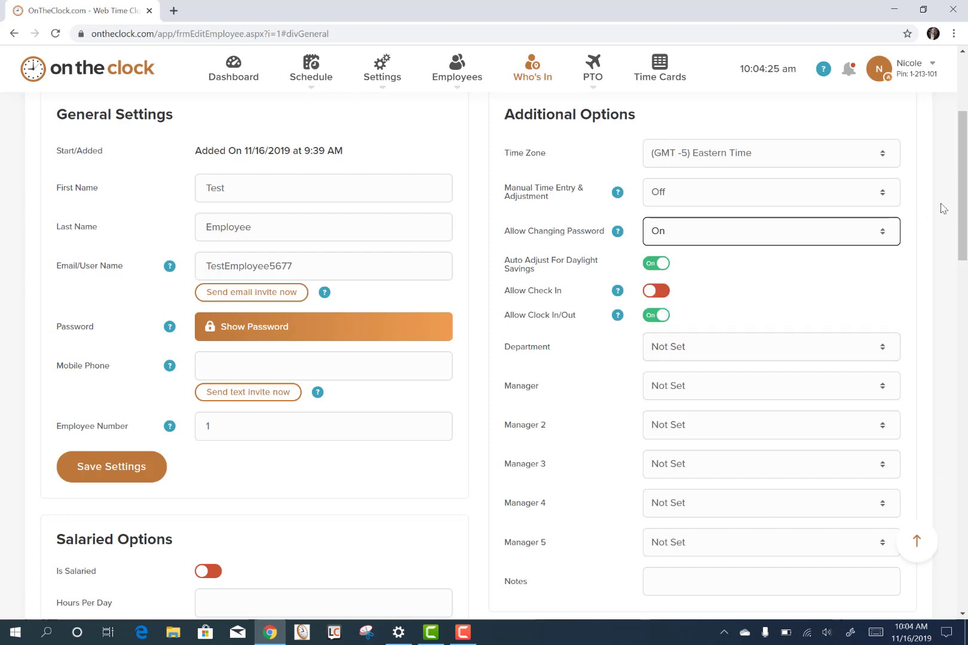
{"action": "scroll", "coordinate": [943, 208], "scroll_direction": "down", "scroll_amount": 3}
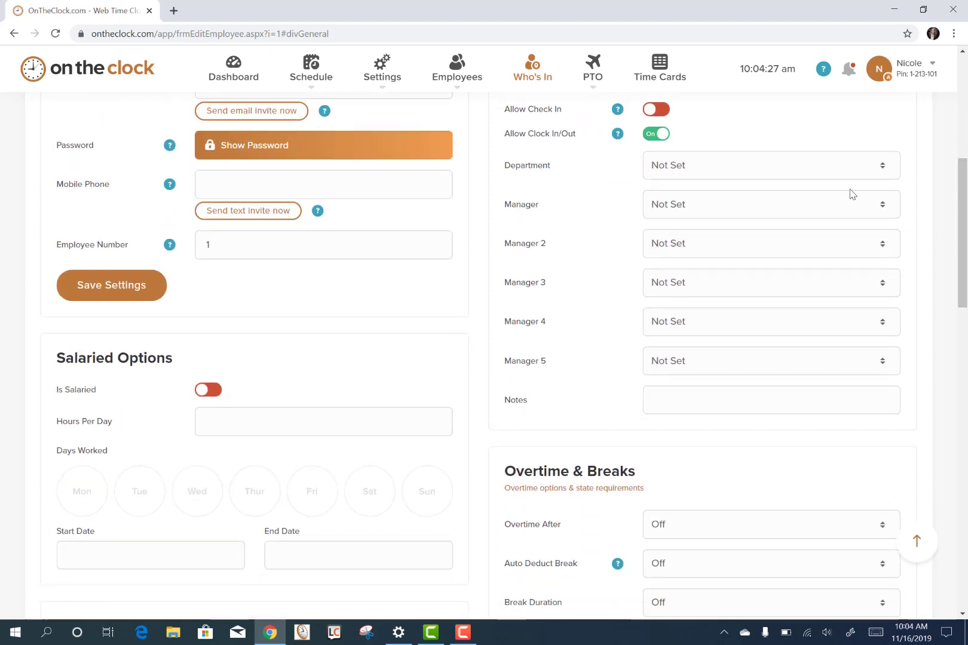
{"action": "left_click", "coordinate": [806, 168]}
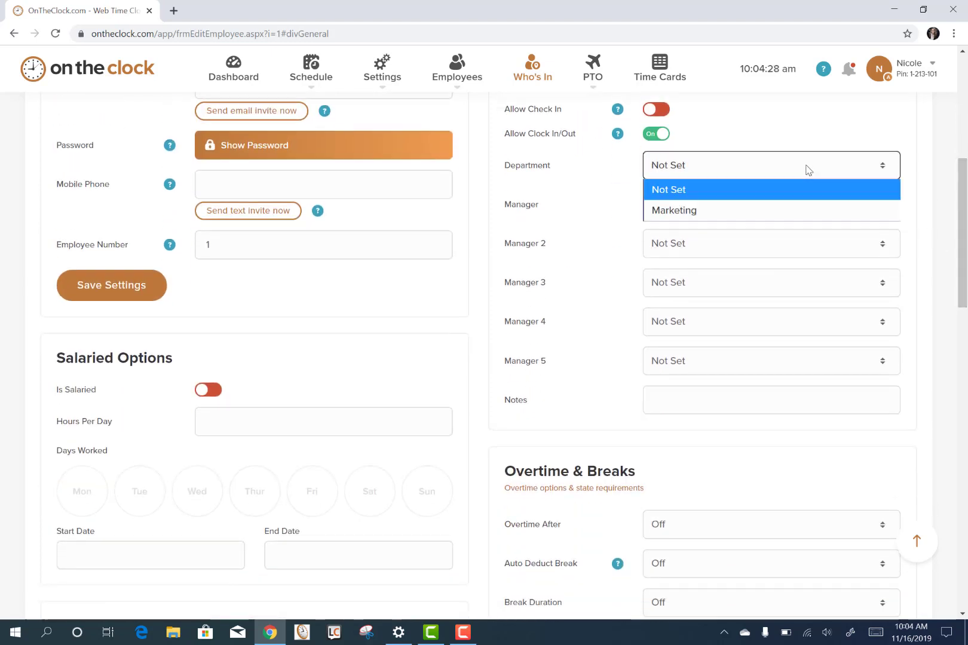
- Assign the employee to the Marketing department with TestManager as manager
{"action": "left_click", "coordinate": [801, 211]}
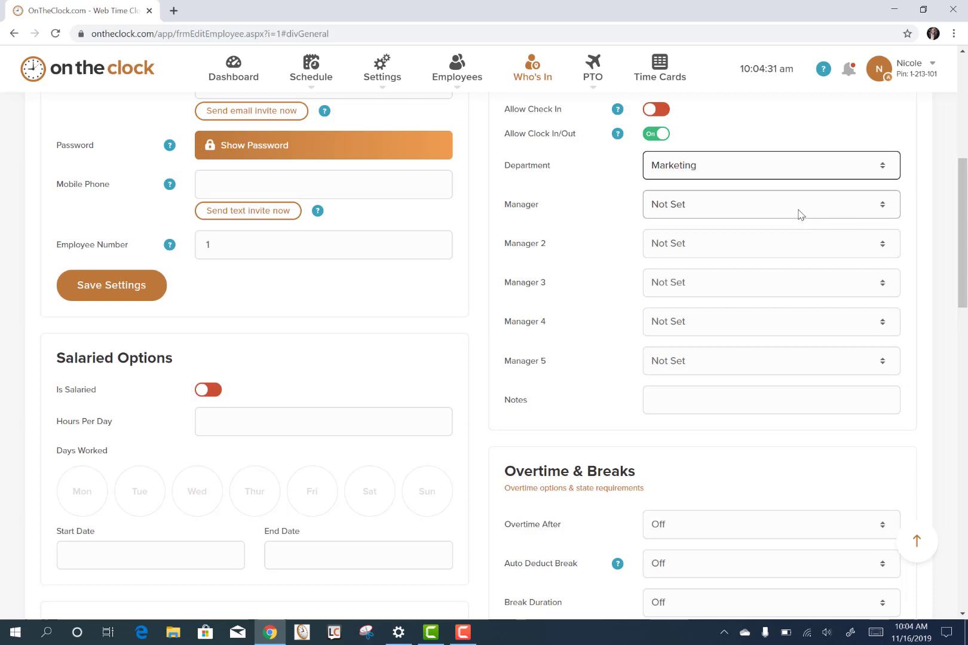
{"action": "left_click", "coordinate": [801, 214]}
{"action": "left_click", "coordinate": [785, 252]}
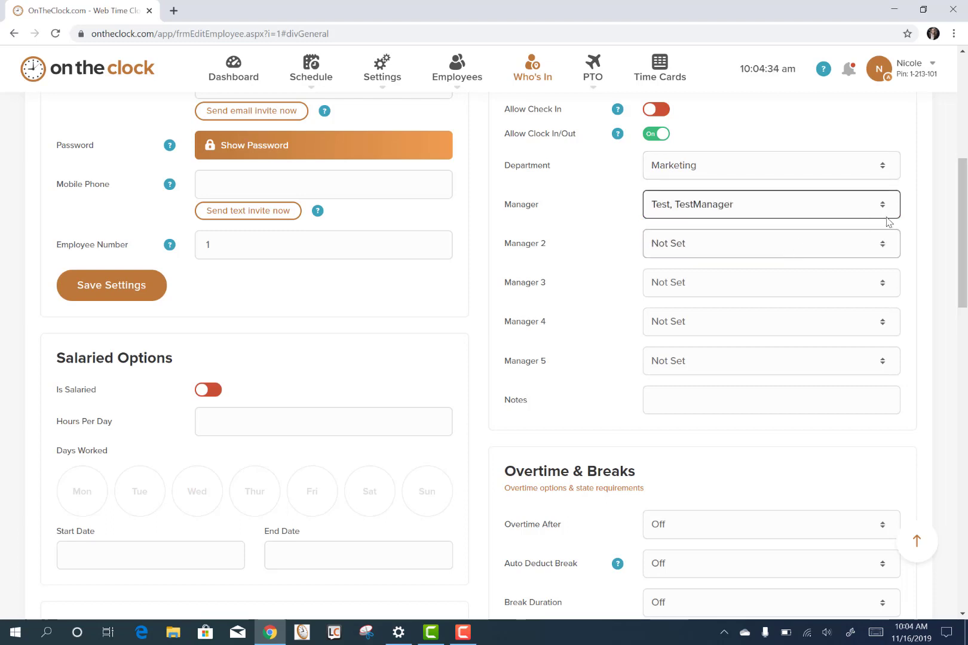
- Set overtime after 40 Hours Per Week and auto-deduct a 15-minute break after 3 hours
{"action": "left_click_drag", "start_coordinate": [963, 222], "coordinate": [963, 239]}
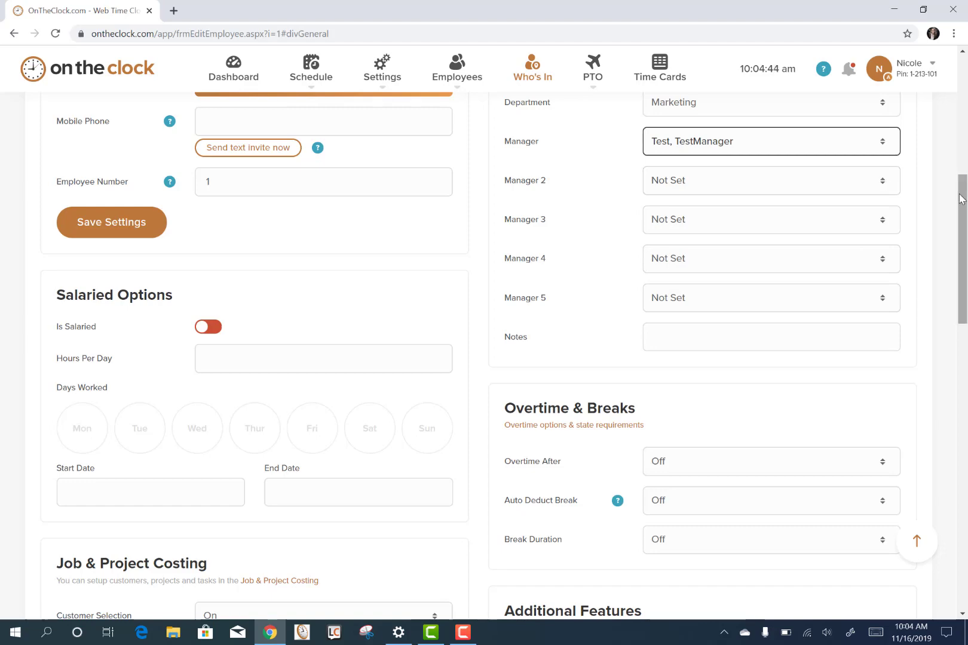
{"action": "left_click_drag", "start_coordinate": [962, 200], "coordinate": [962, 278]}
{"action": "left_click", "coordinate": [730, 164]}
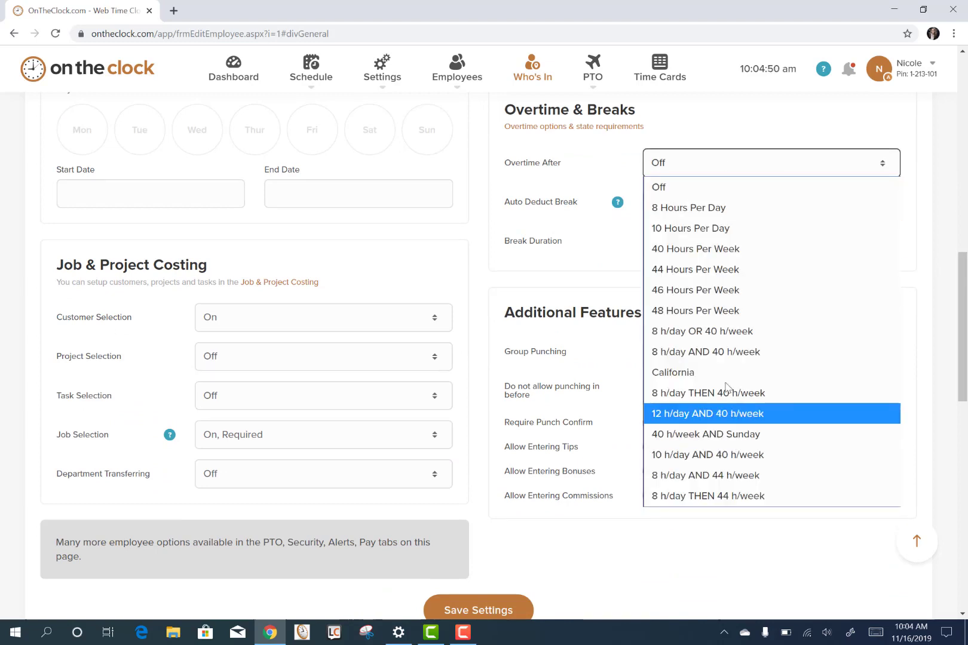
{"action": "left_click", "coordinate": [706, 249]}
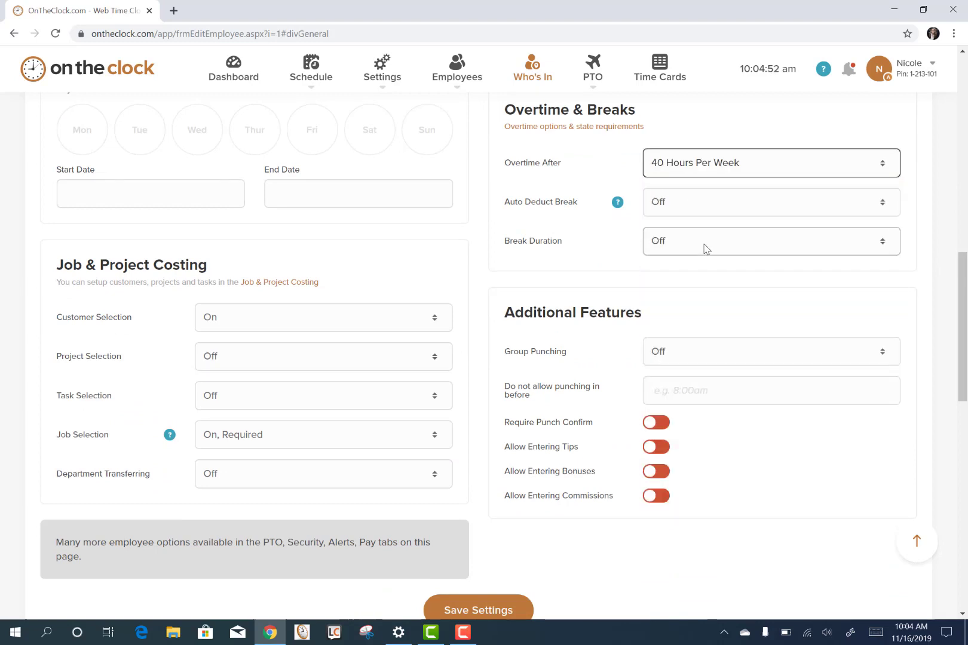
{"action": "left_click", "coordinate": [686, 209]}
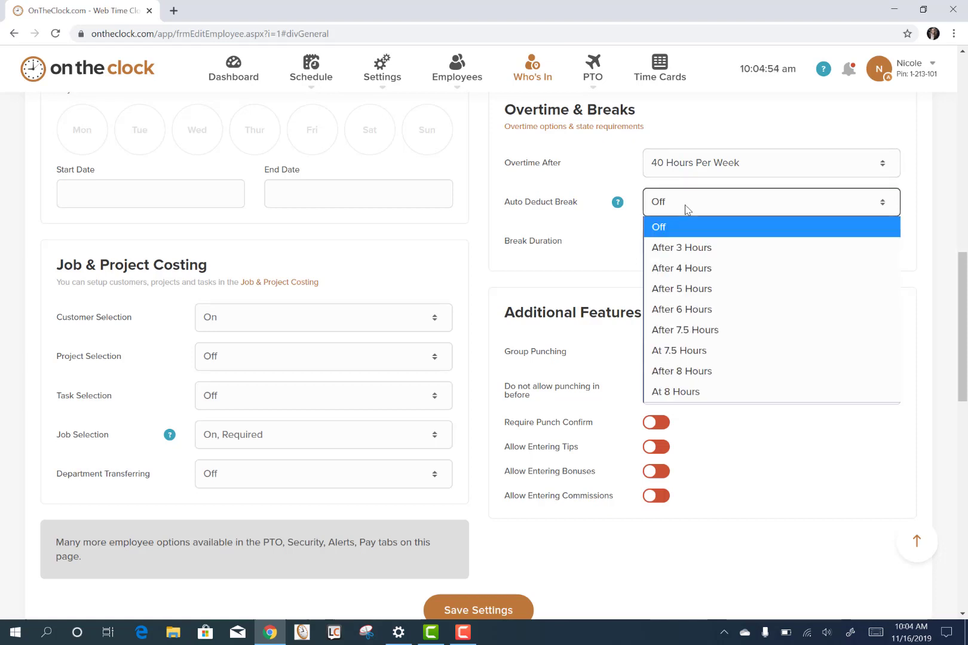
{"action": "left_click", "coordinate": [690, 249]}
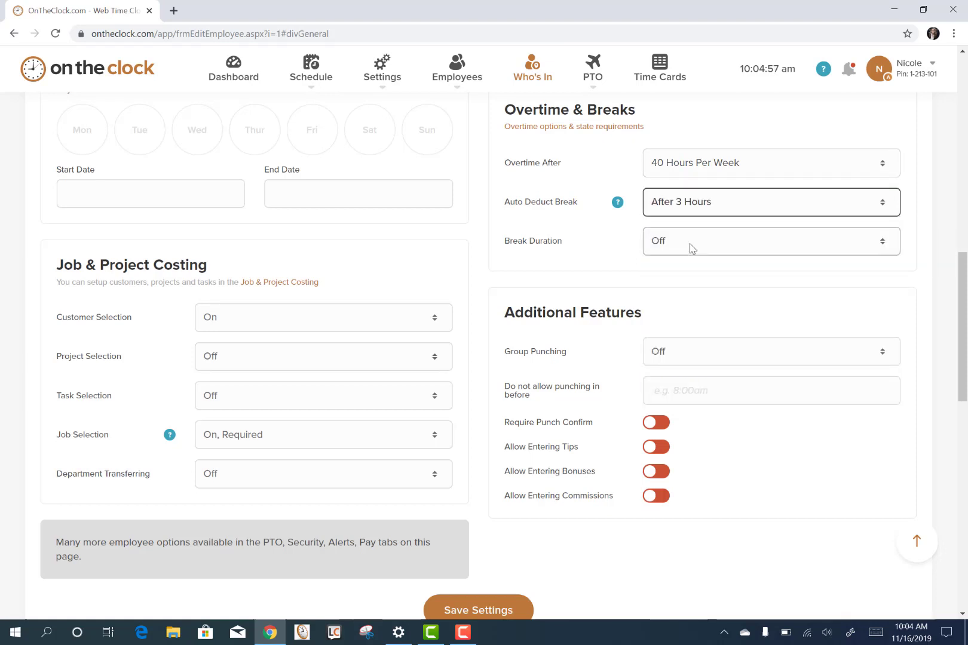
{"action": "left_click", "coordinate": [691, 249]}
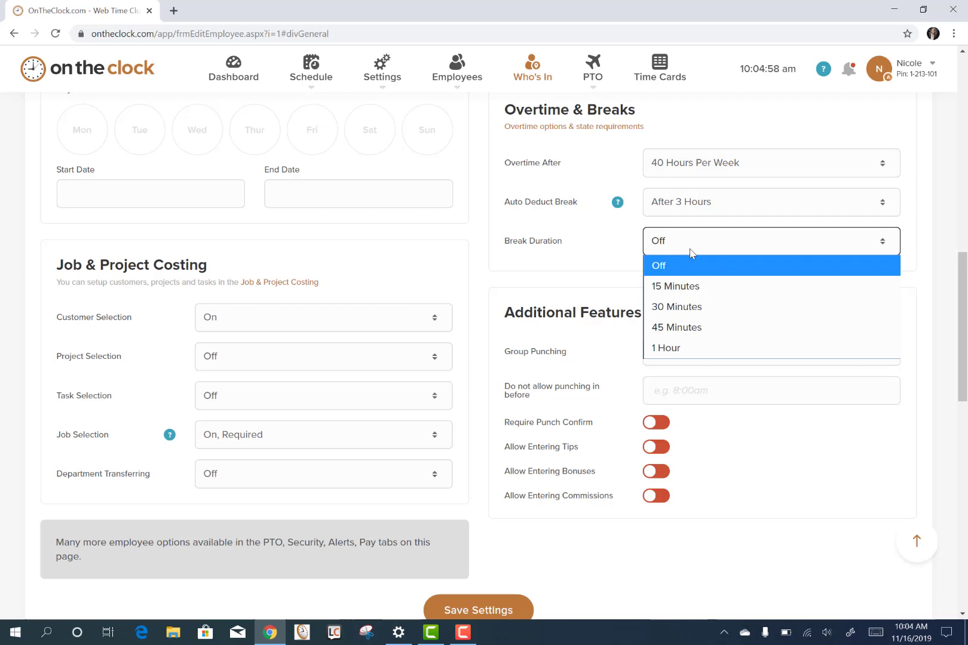
{"action": "left_click", "coordinate": [681, 298]}
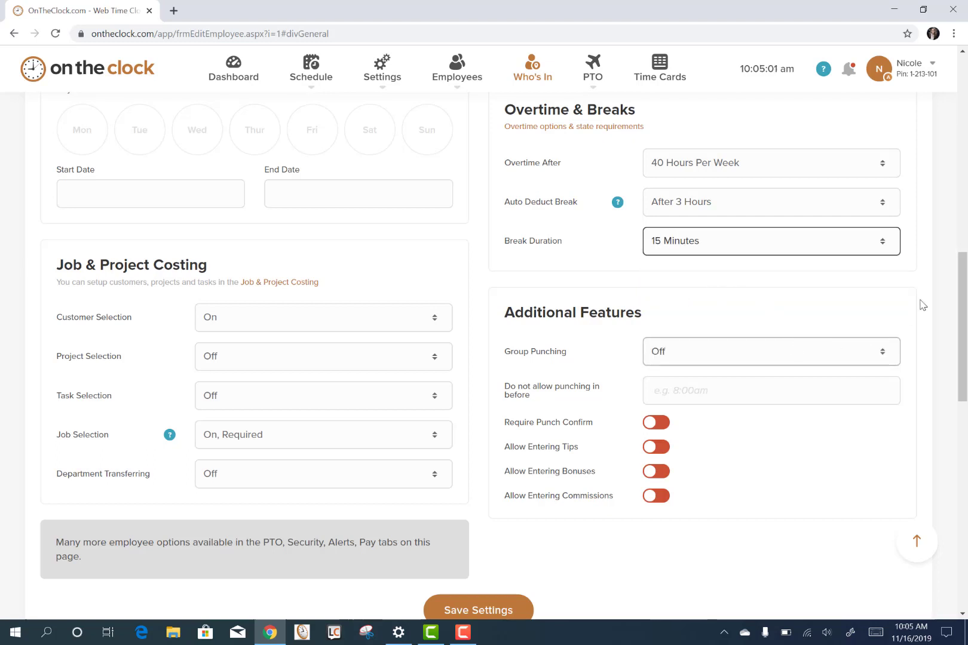
{"action": "left_click_drag", "start_coordinate": [962, 310], "coordinate": [963, 339]}
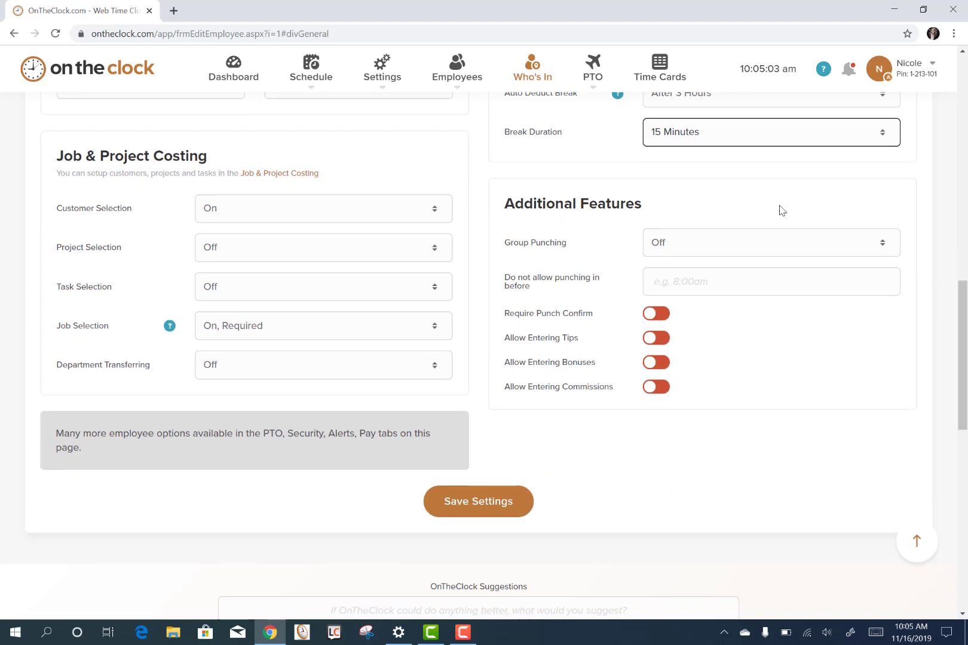
- Turn Group Punching on, block punch-in before 6:00am, enable punch confirm and commissions, then save
{"action": "left_click", "coordinate": [755, 242]}
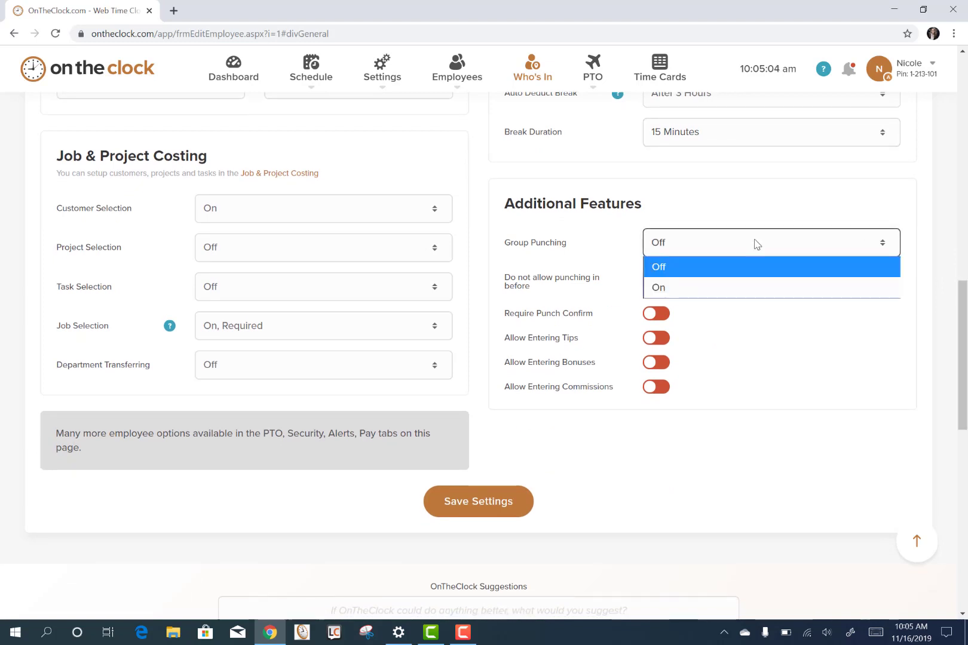
{"action": "left_click", "coordinate": [716, 293]}
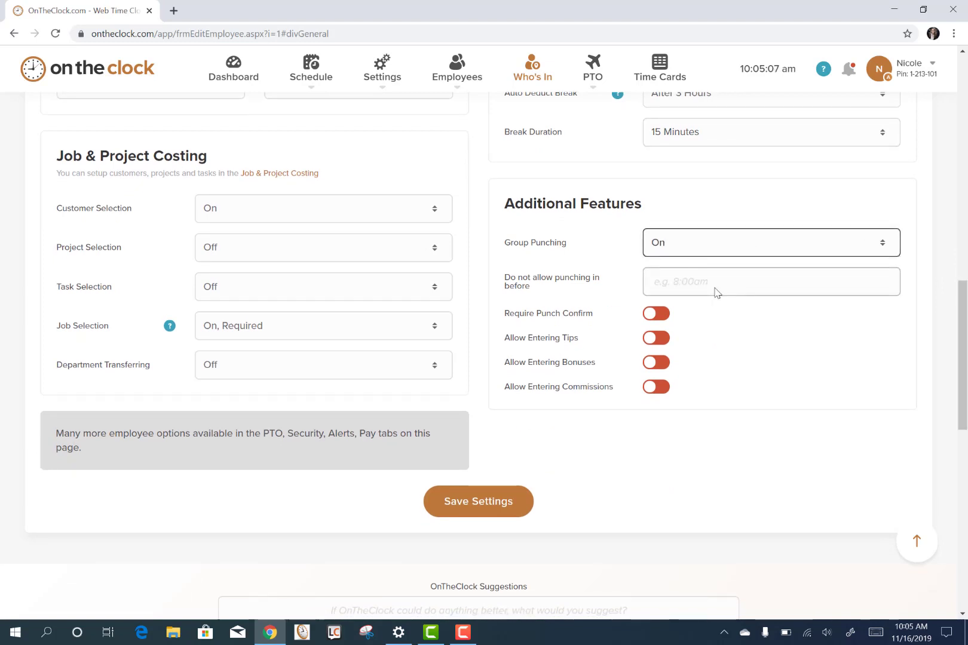
{"action": "left_click", "coordinate": [682, 285]}
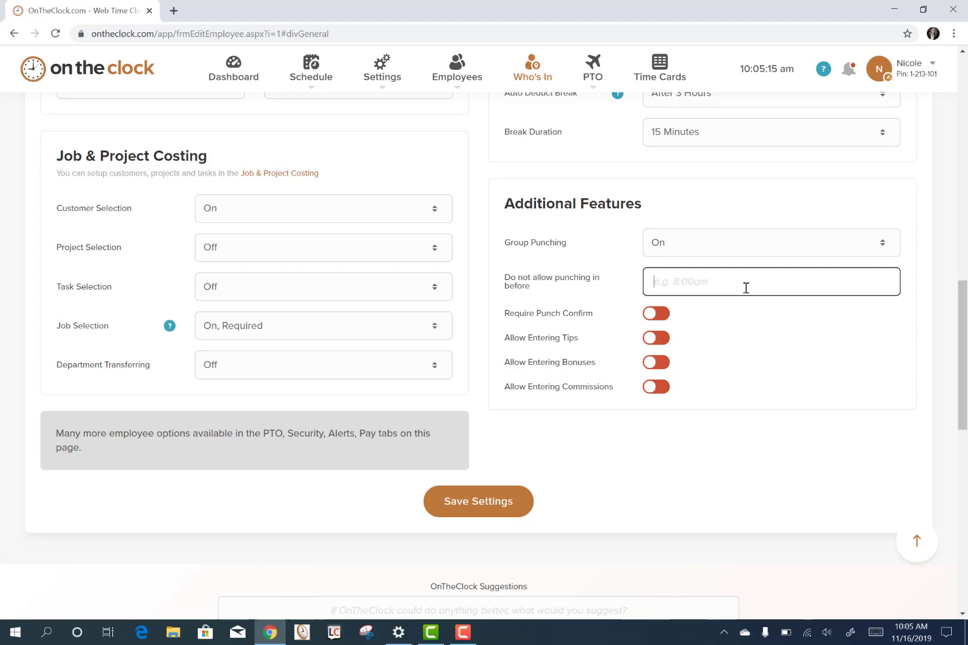
{"action": "type", "text": "6:00 a.m."}
{"action": "left_click", "coordinate": [652, 315]}
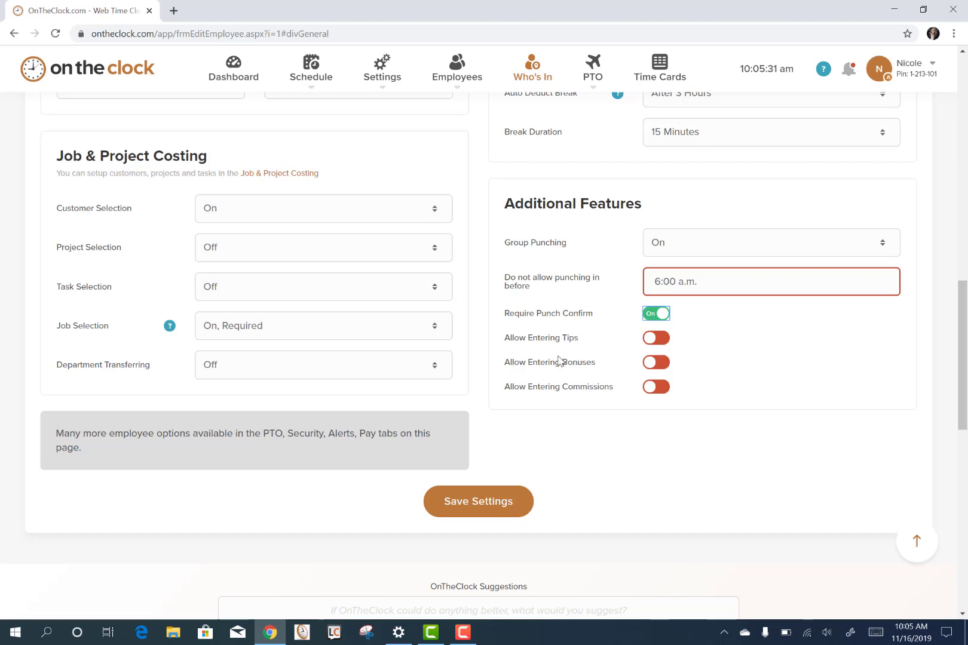
{"action": "left_click", "coordinate": [653, 388]}
{"action": "left_click", "coordinate": [455, 506]}
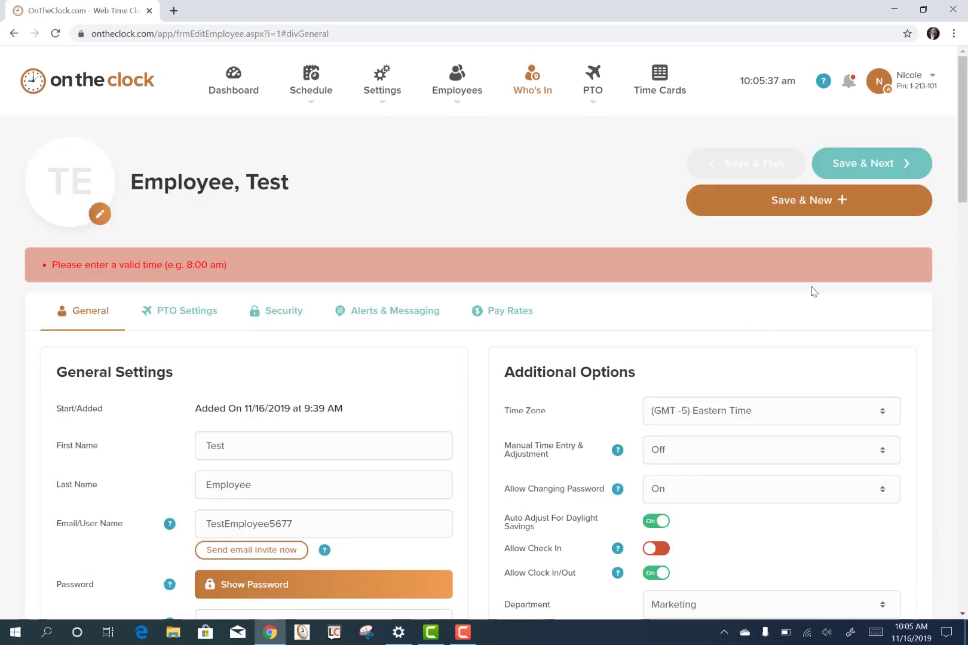
- Replace the rejected punch-in time with 6 and save the settings again
{"action": "left_click_drag", "start_coordinate": [964, 188], "coordinate": [949, 389]}
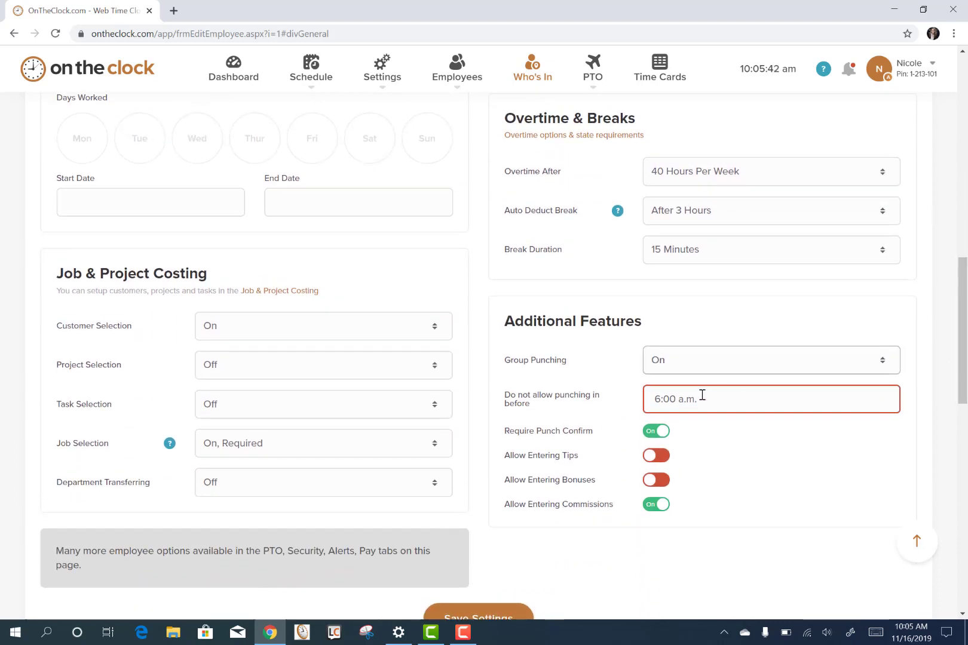
{"action": "left_click_drag", "start_coordinate": [702, 395], "coordinate": [586, 394]}
{"action": "type", "text": "6:00am"}
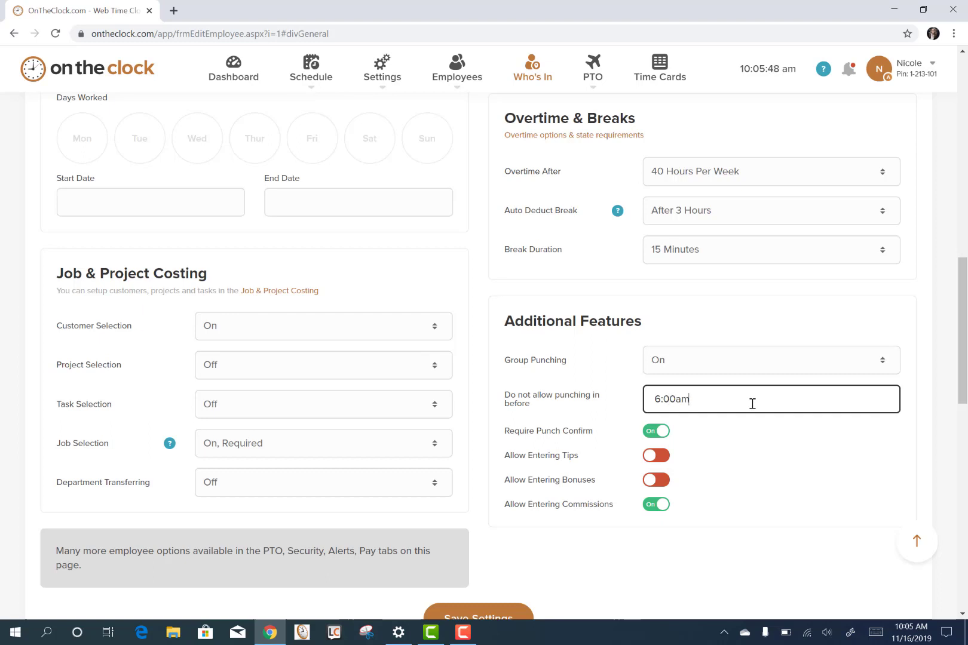
{"action": "left_click", "coordinate": [472, 618]}
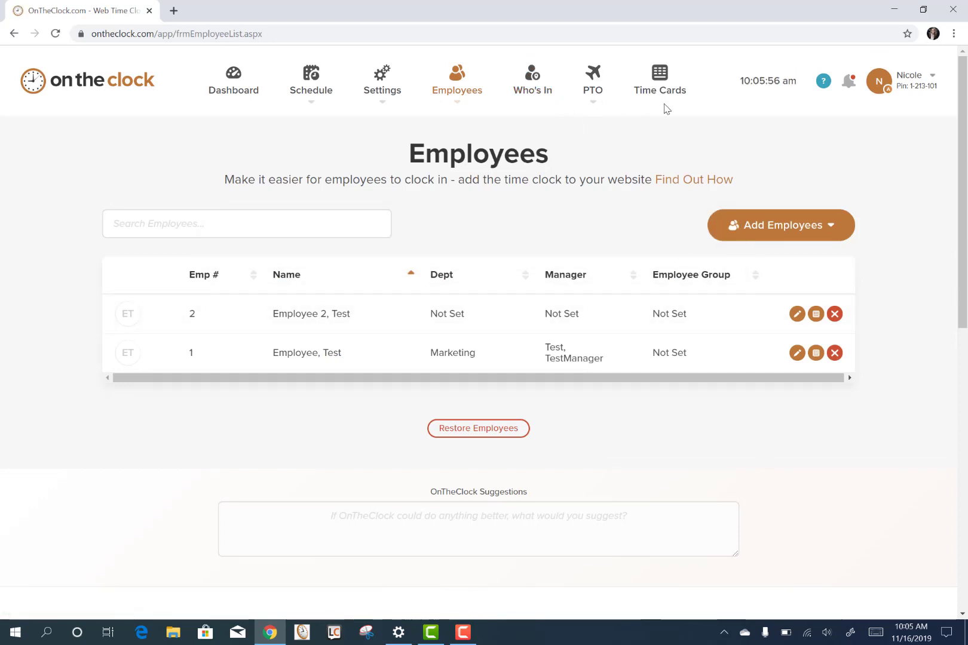
- Go to Account Info from the account menu and follow the Linked Accounts link
{"action": "left_click", "coordinate": [934, 80]}
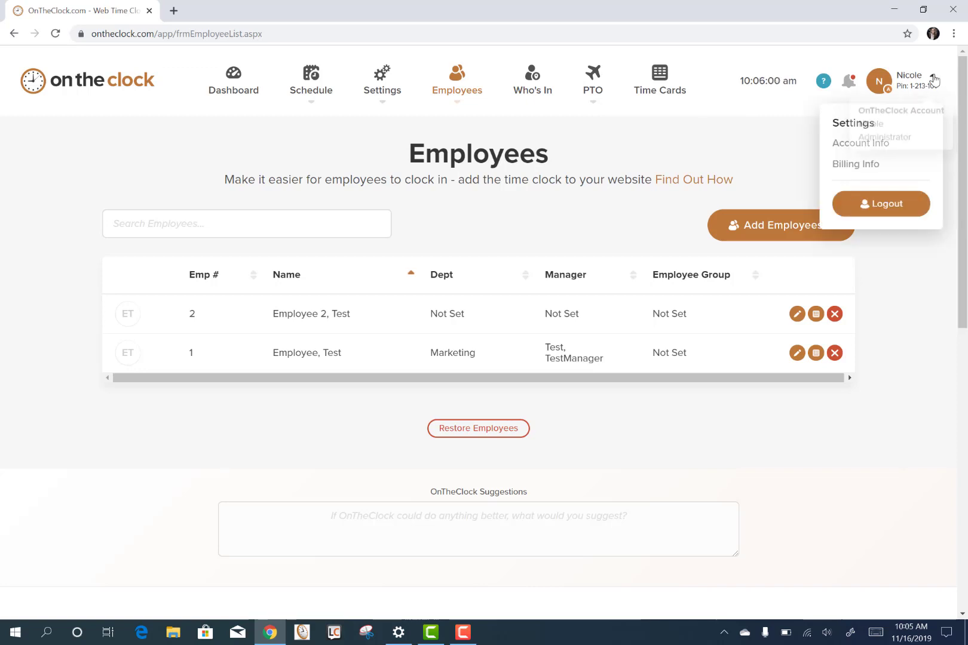
{"action": "left_click", "coordinate": [862, 151]}
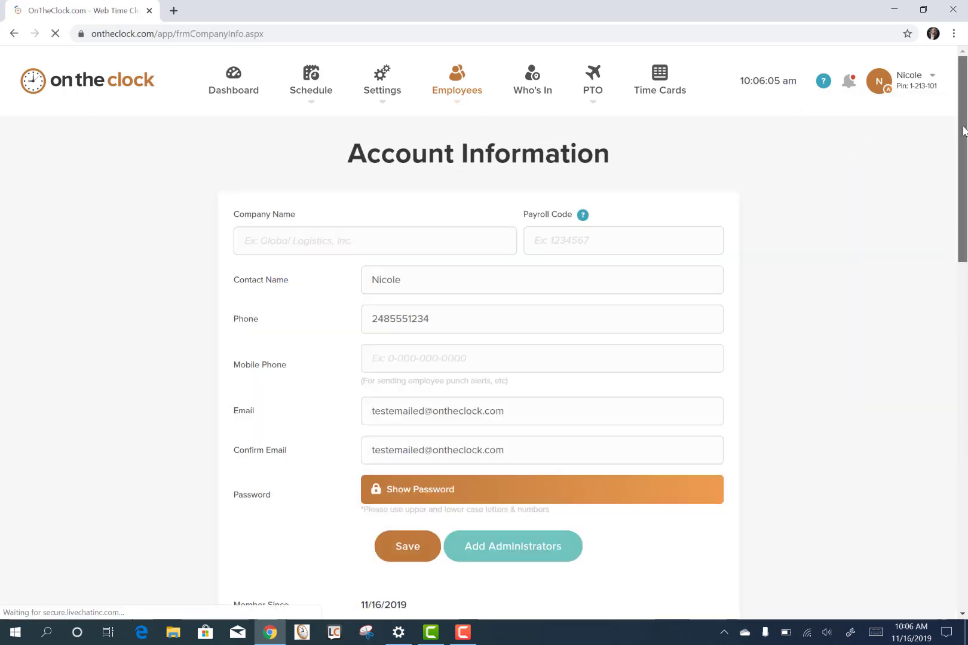
{"action": "scroll", "coordinate": [964, 124], "scroll_direction": "down", "scroll_amount": 1}
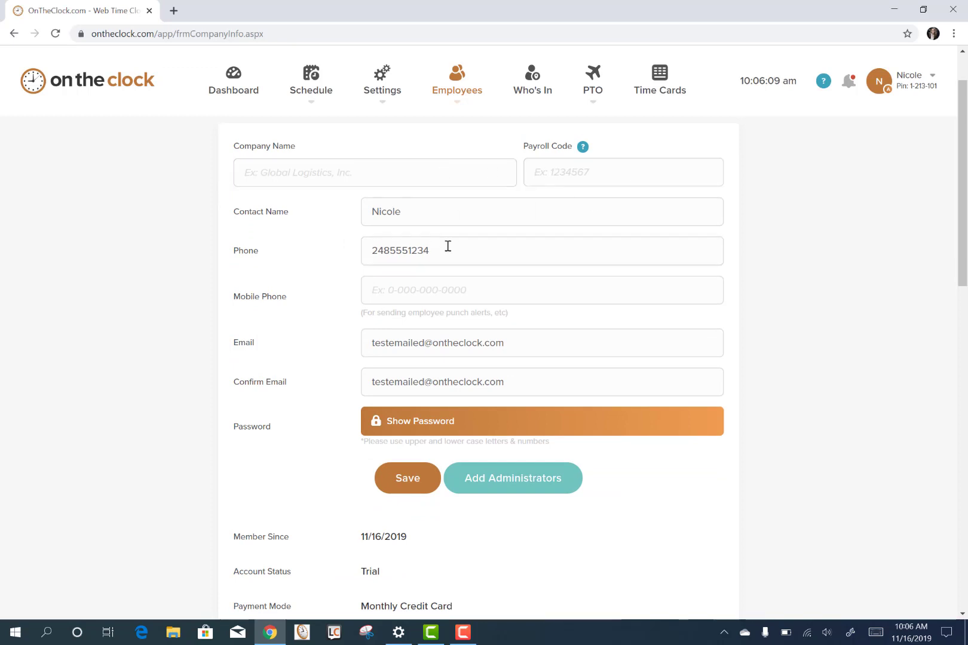
{"action": "left_click_drag", "start_coordinate": [964, 206], "coordinate": [967, 307]}
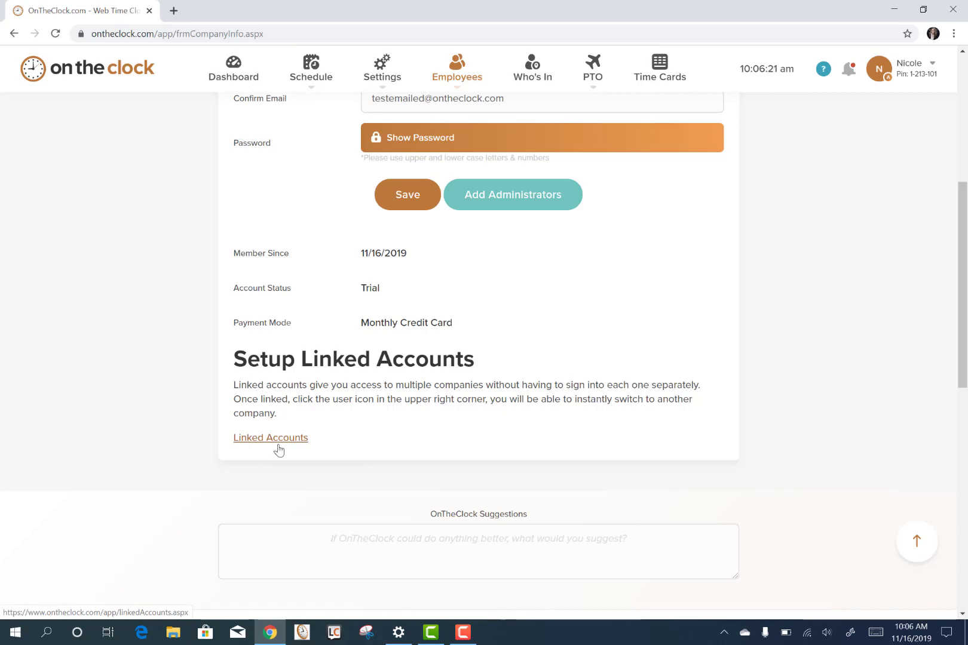
{"action": "left_click", "coordinate": [277, 446]}
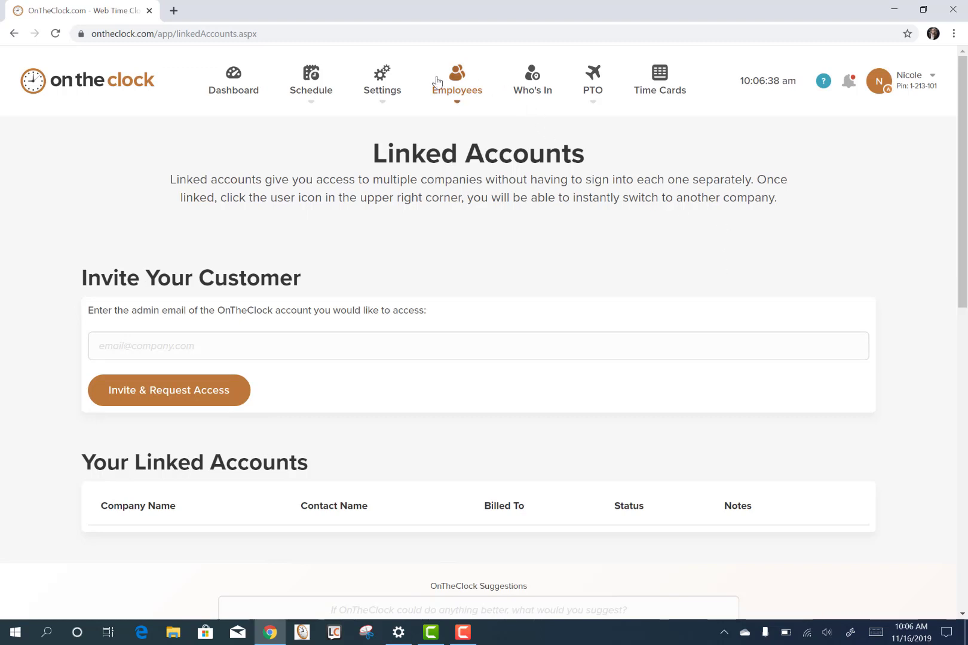
- Show the 11/04–11/17/2019 time cards with the Audit Log turned on
{"action": "left_click", "coordinate": [661, 99]}
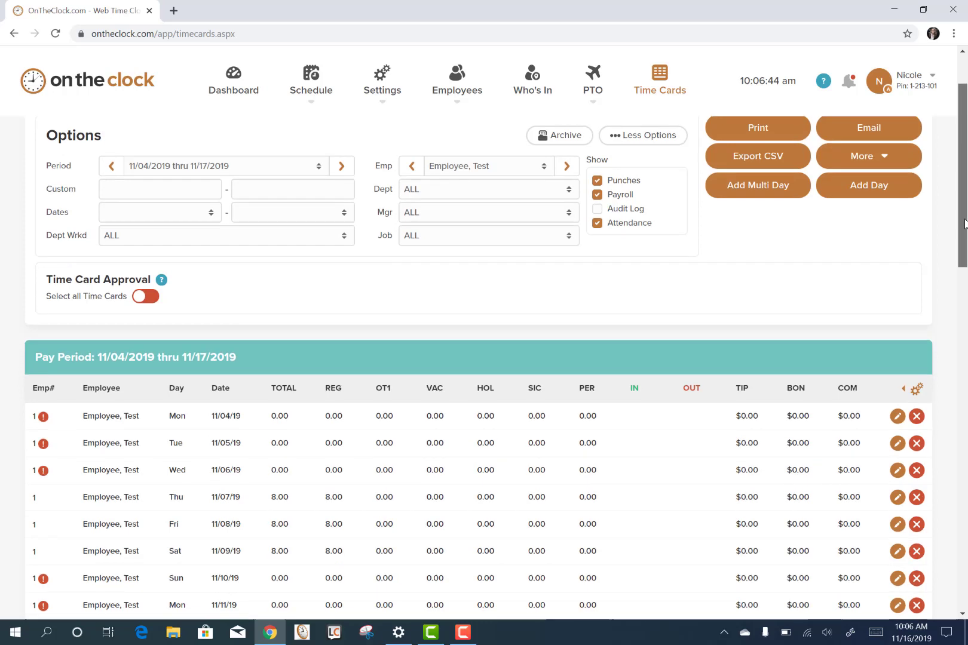
{"action": "left_click_drag", "start_coordinate": [958, 196], "coordinate": [965, 235]}
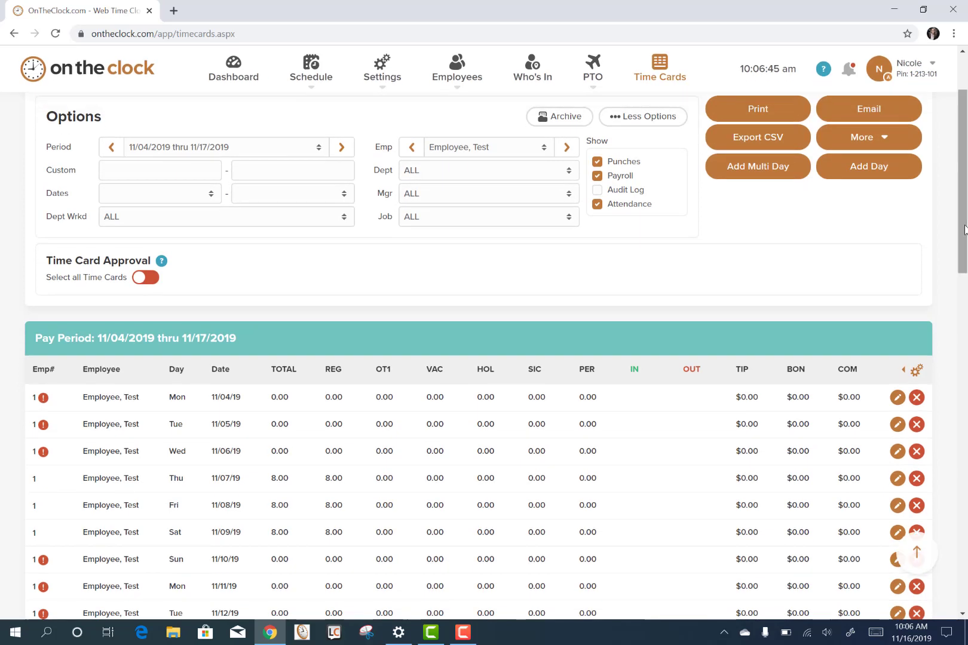
{"action": "left_click", "coordinate": [597, 190]}
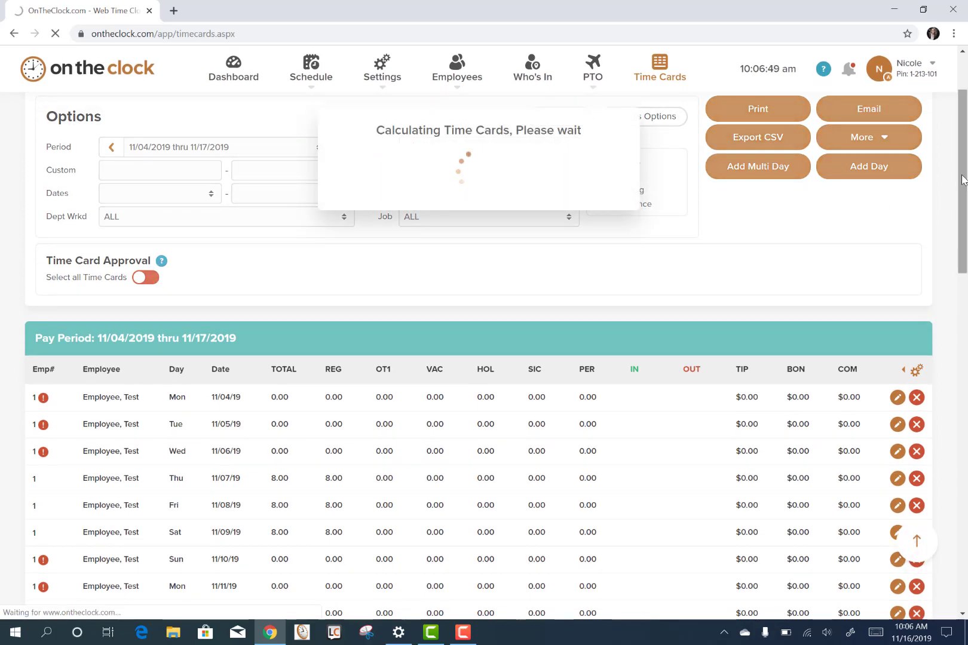
{"action": "scroll", "coordinate": [478, 269], "scroll_direction": "down", "scroll_amount": 5}
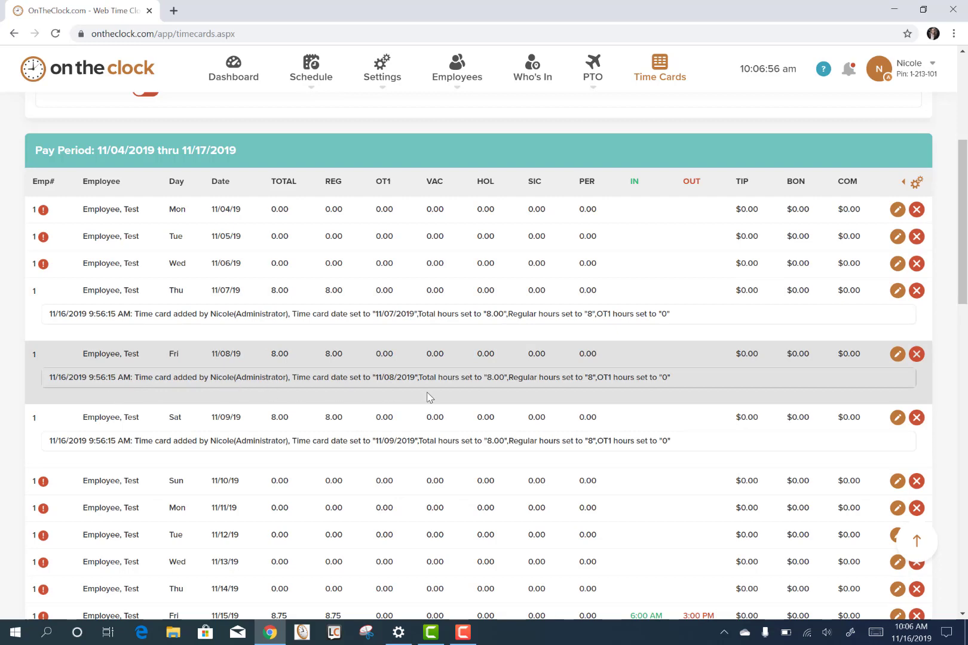
{"action": "scroll", "coordinate": [963, 205], "scroll_direction": "up", "scroll_amount": 5}
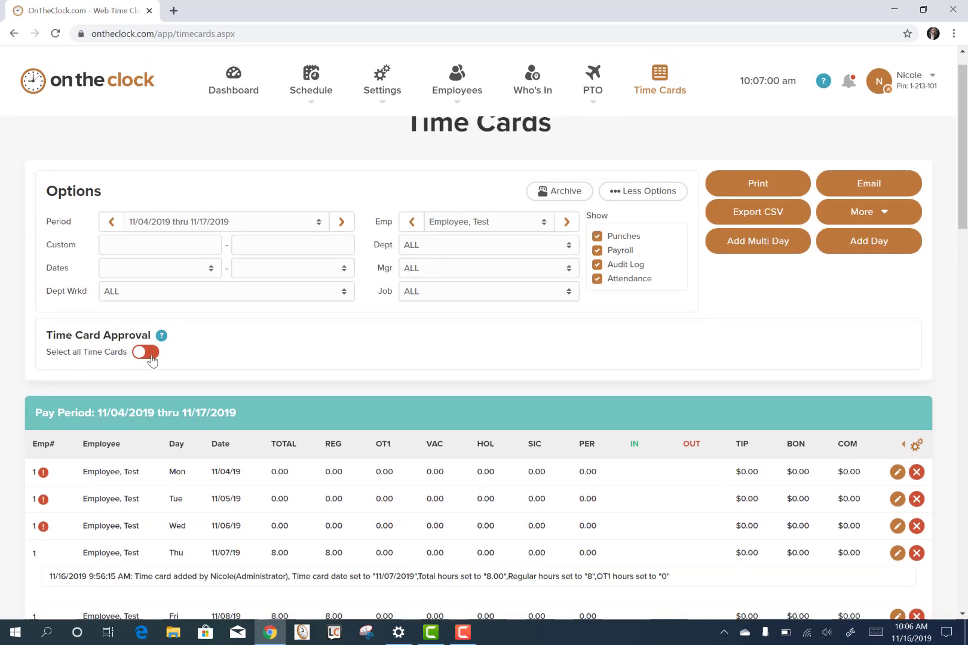
- Select all time cards and approve them
{"action": "left_click", "coordinate": [146, 352]}
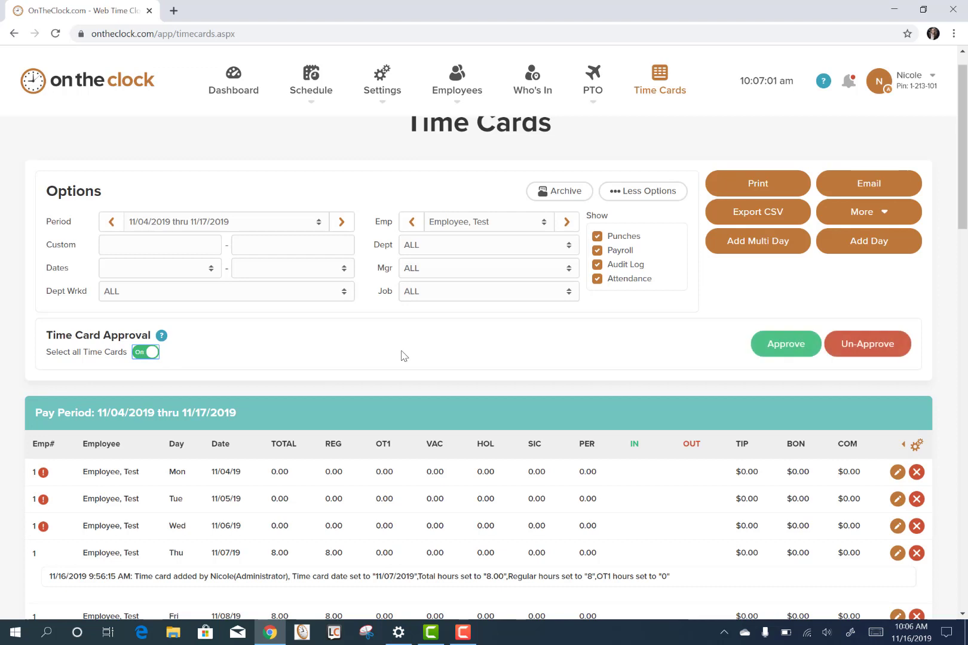
{"action": "left_click", "coordinate": [775, 352]}
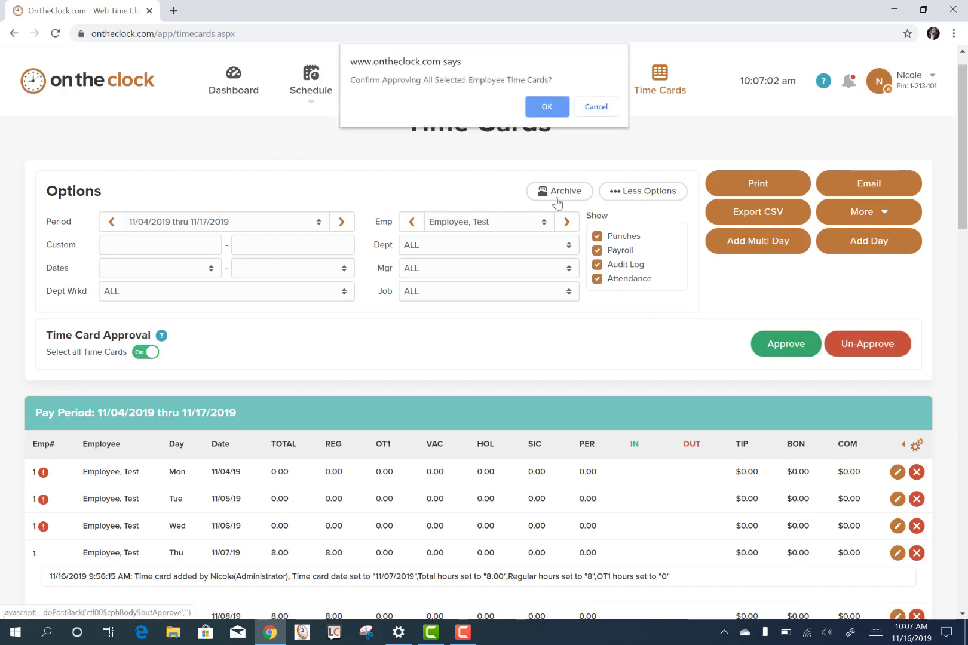
{"action": "left_click", "coordinate": [546, 102]}
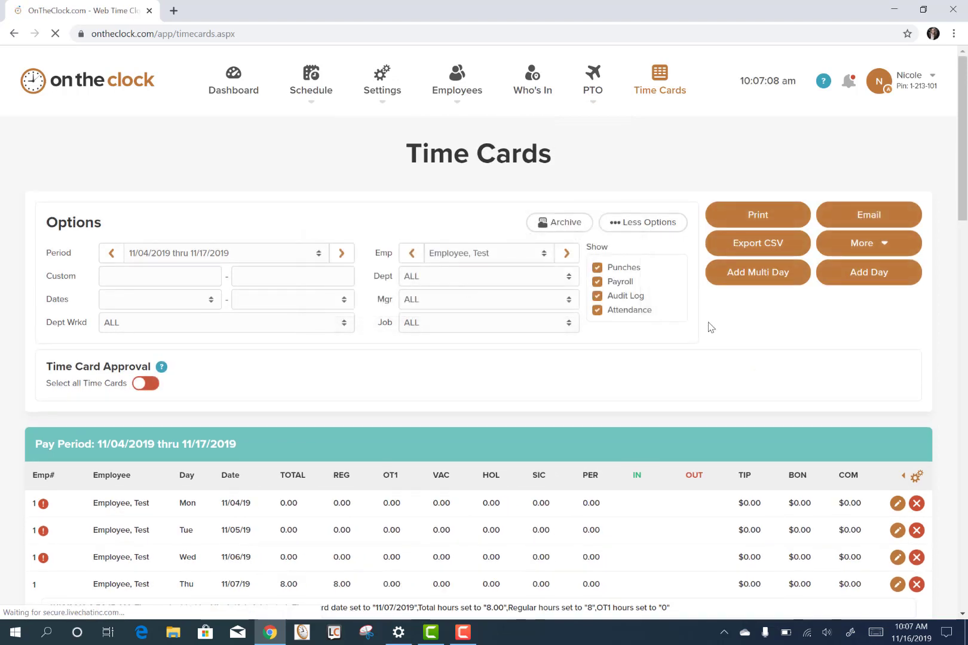
- Attempt to archive the current pay period and dismiss the cannot-archive error
{"action": "left_click", "coordinate": [573, 223]}
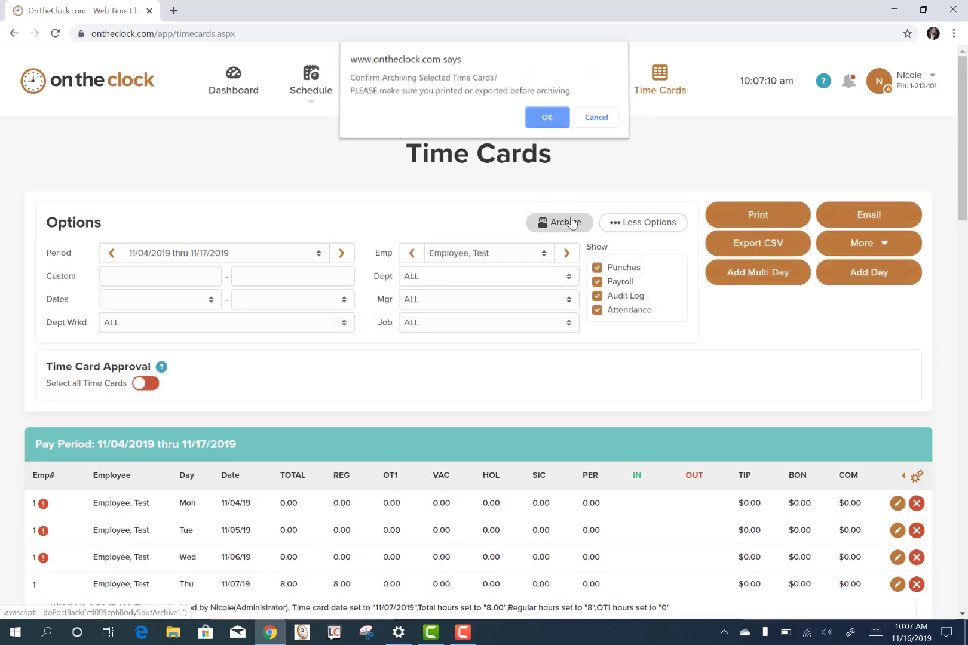
{"action": "left_click", "coordinate": [556, 119]}
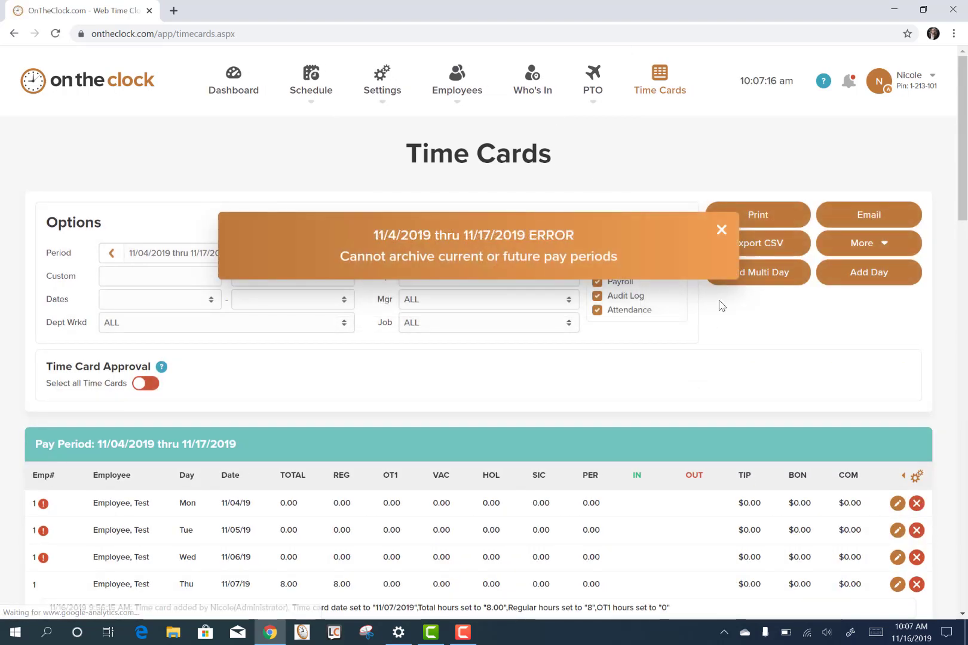
{"action": "left_click", "coordinate": [721, 229]}
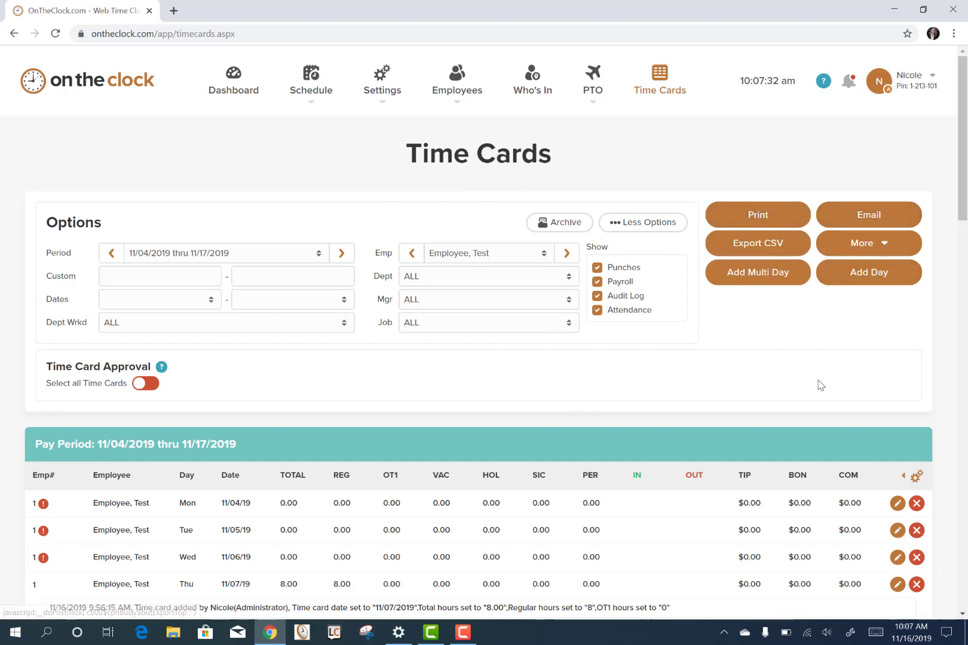
{"action": "left_click_drag", "start_coordinate": [964, 194], "coordinate": [963, 406]}
{"action": "scroll", "coordinate": [966, 120], "scroll_direction": "up", "scroll_amount": 2}
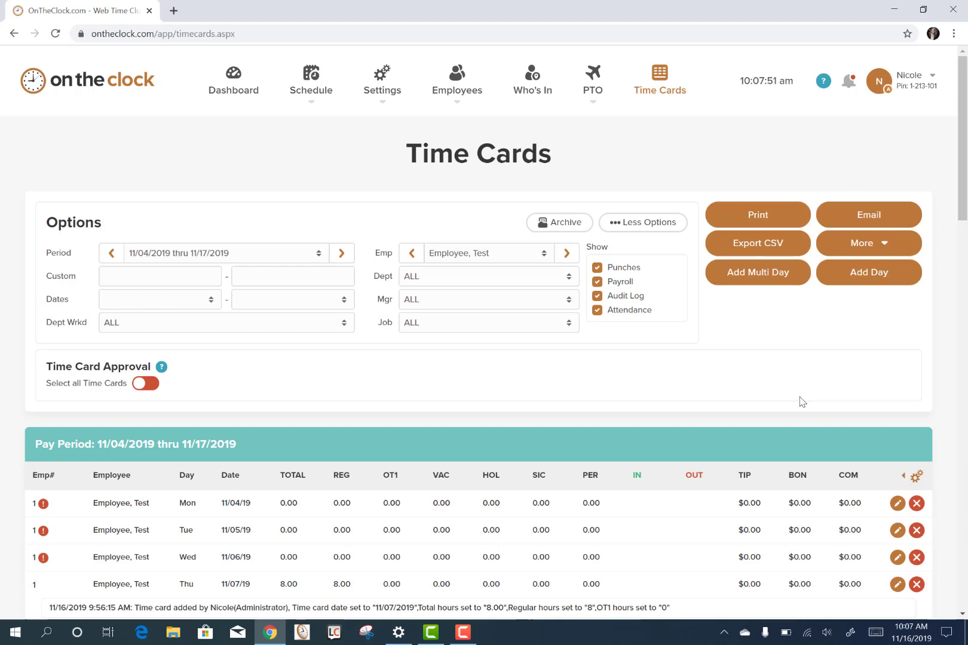
{"action": "scroll", "coordinate": [802, 402], "scroll_direction": "down", "scroll_amount": 15}
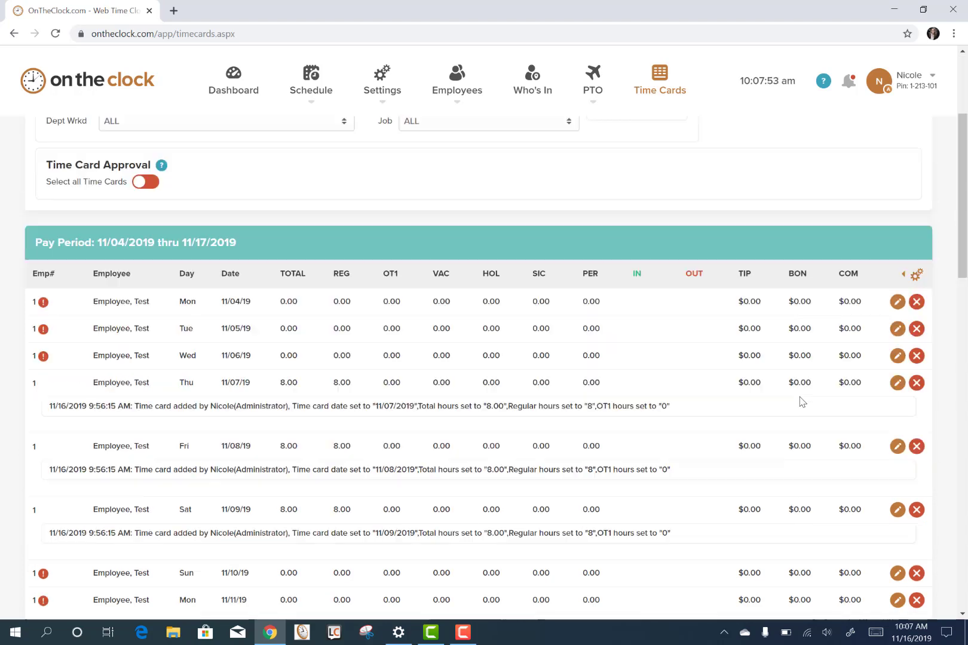